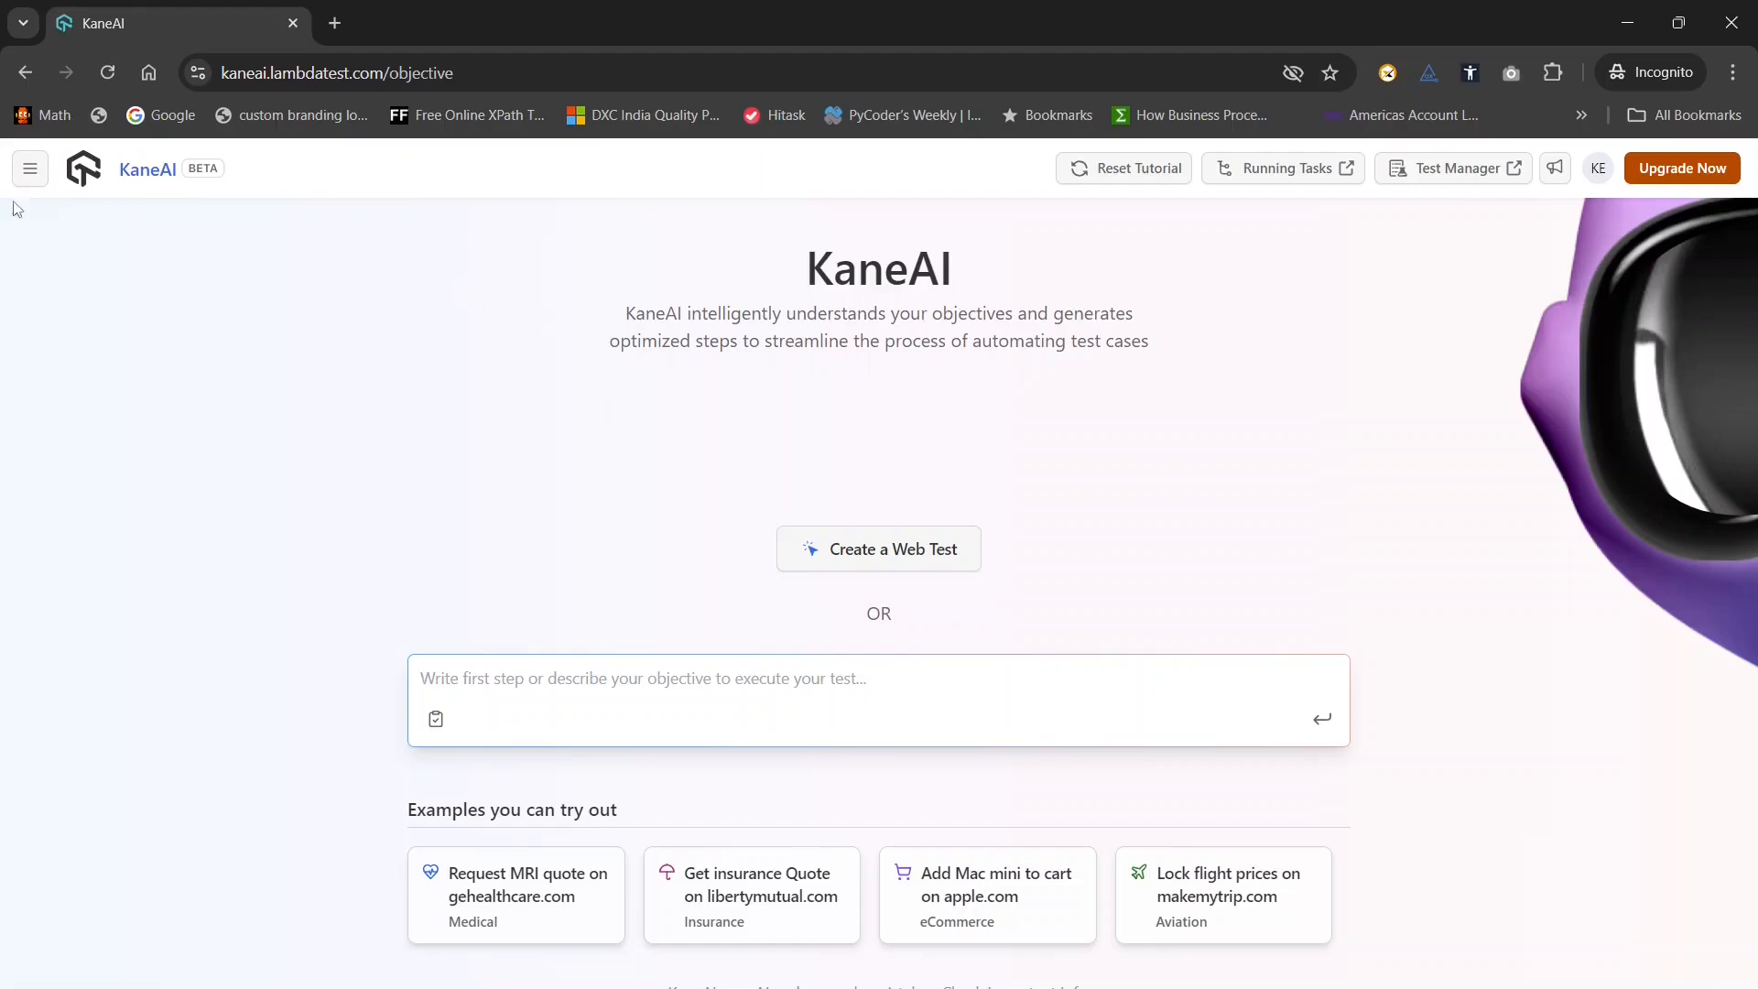
Open KaneAI by way of the LambdaTest home dashboard and start creating a web test
{"action": "left_click", "coordinate": [26, 174]}
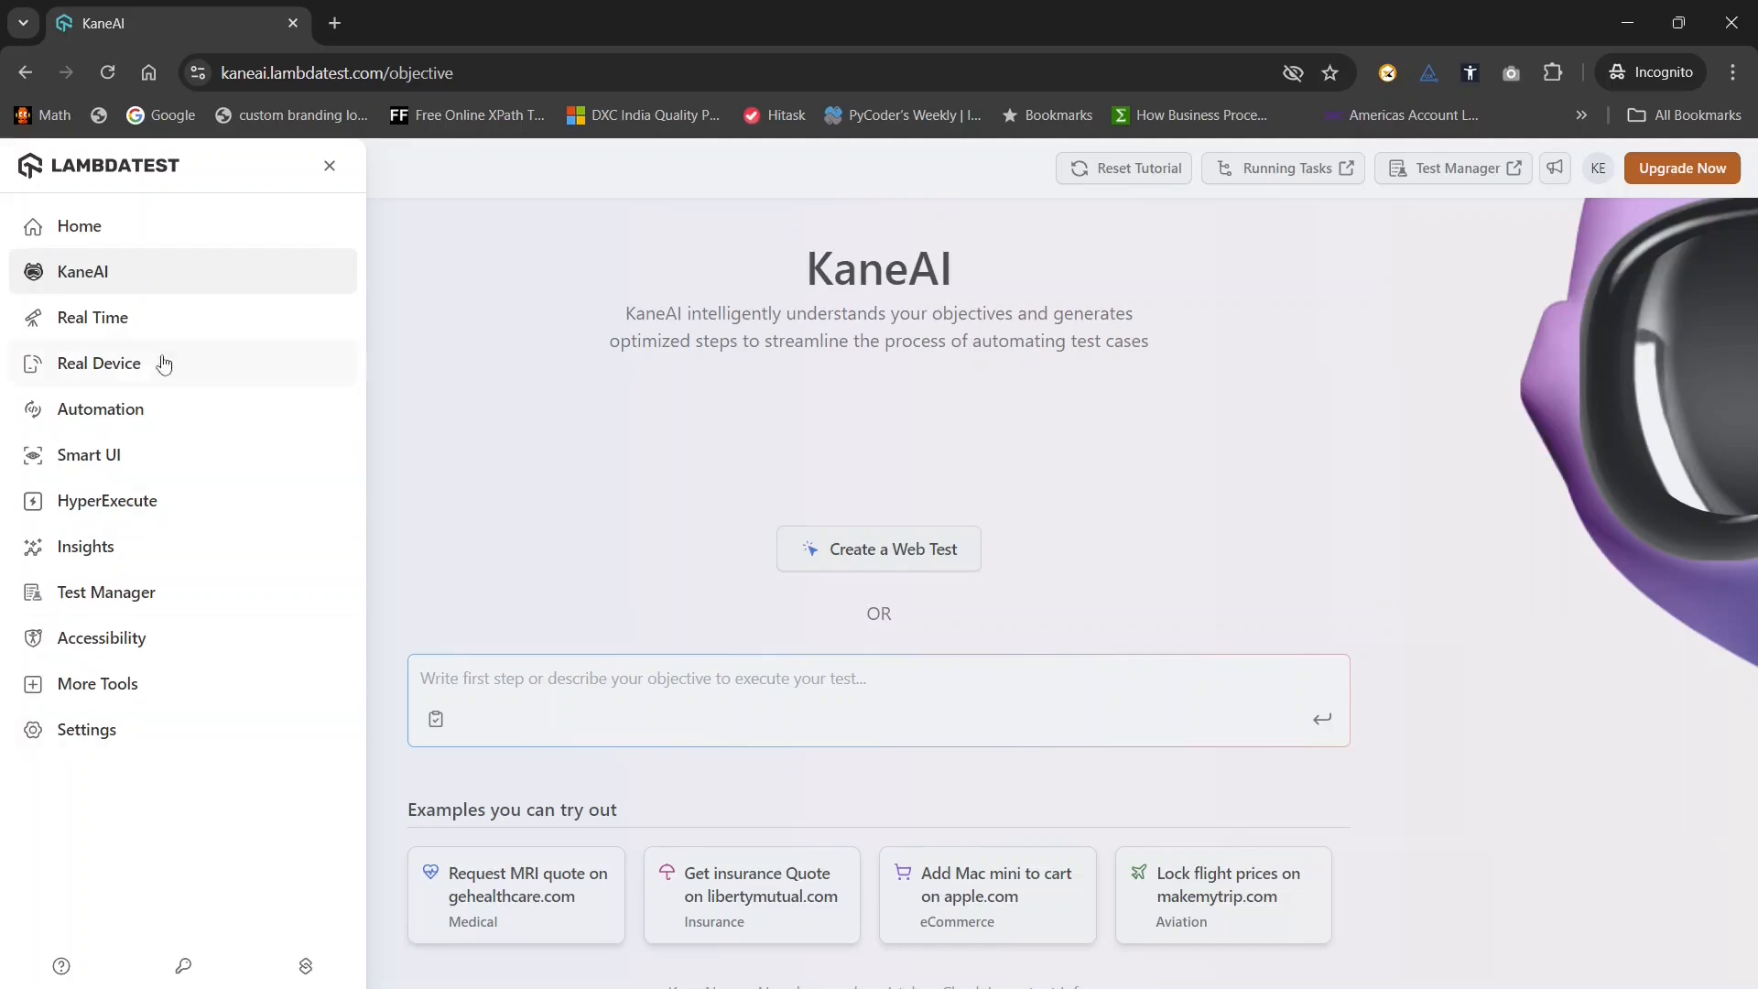
{"action": "left_click", "coordinate": [72, 235]}
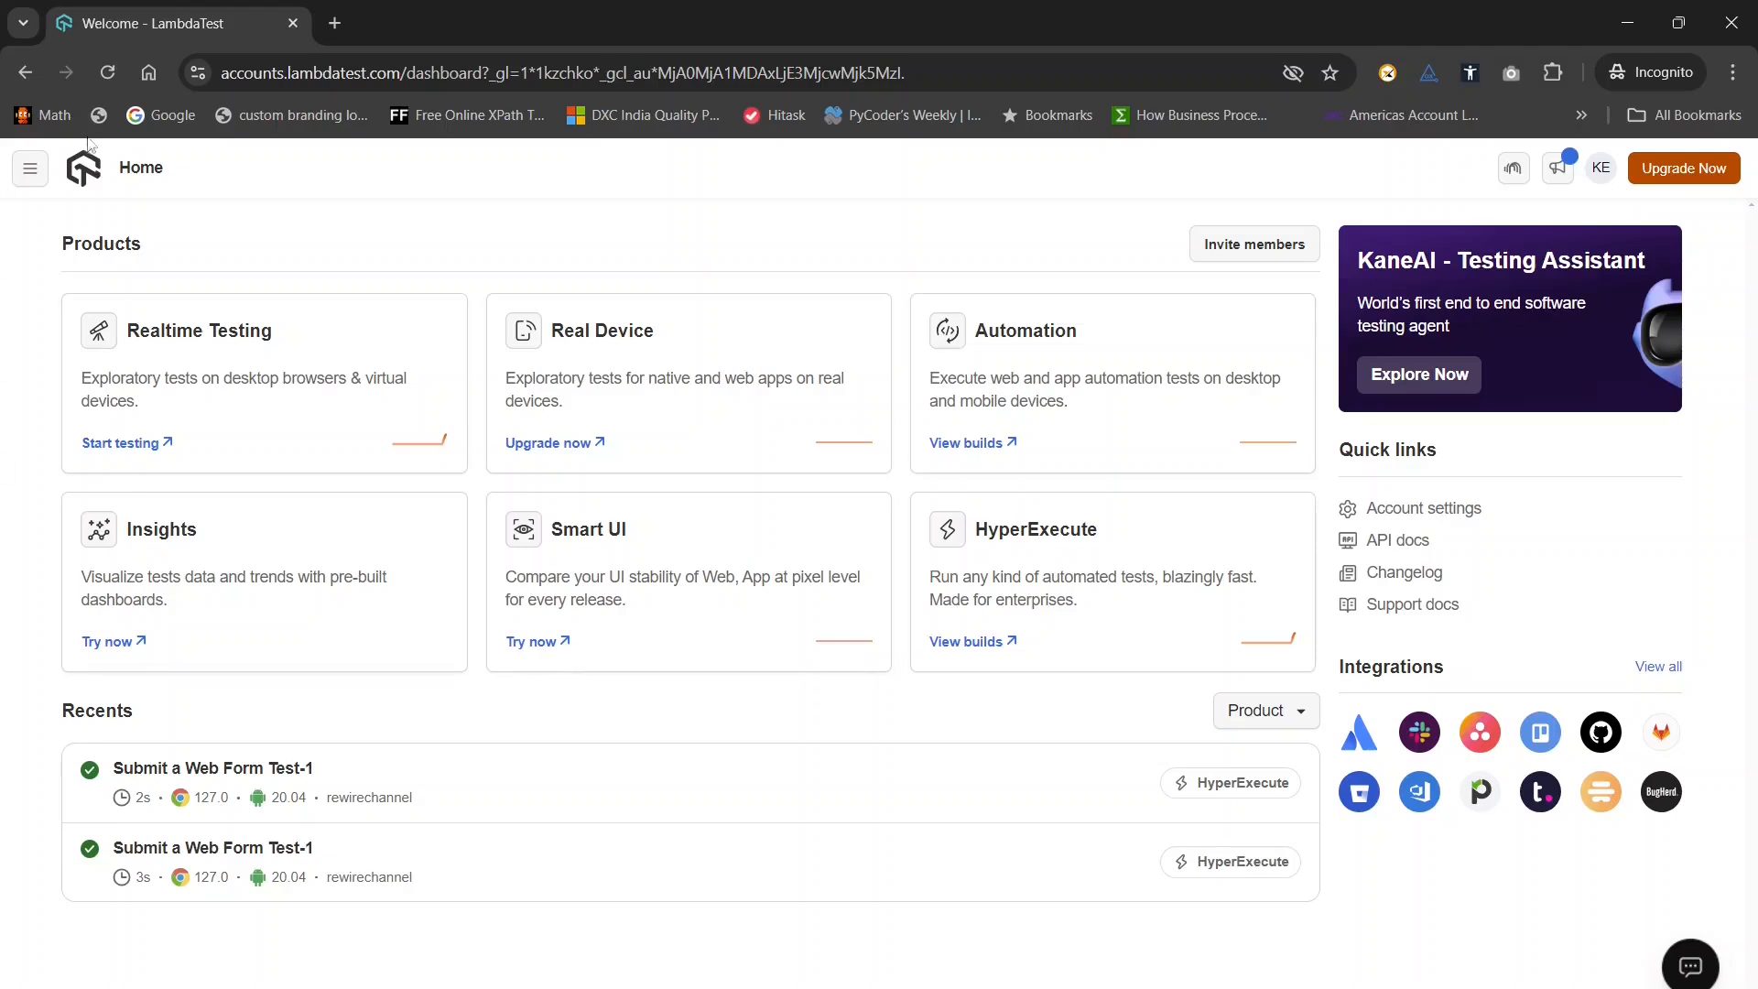
{"action": "left_click", "coordinate": [25, 178]}
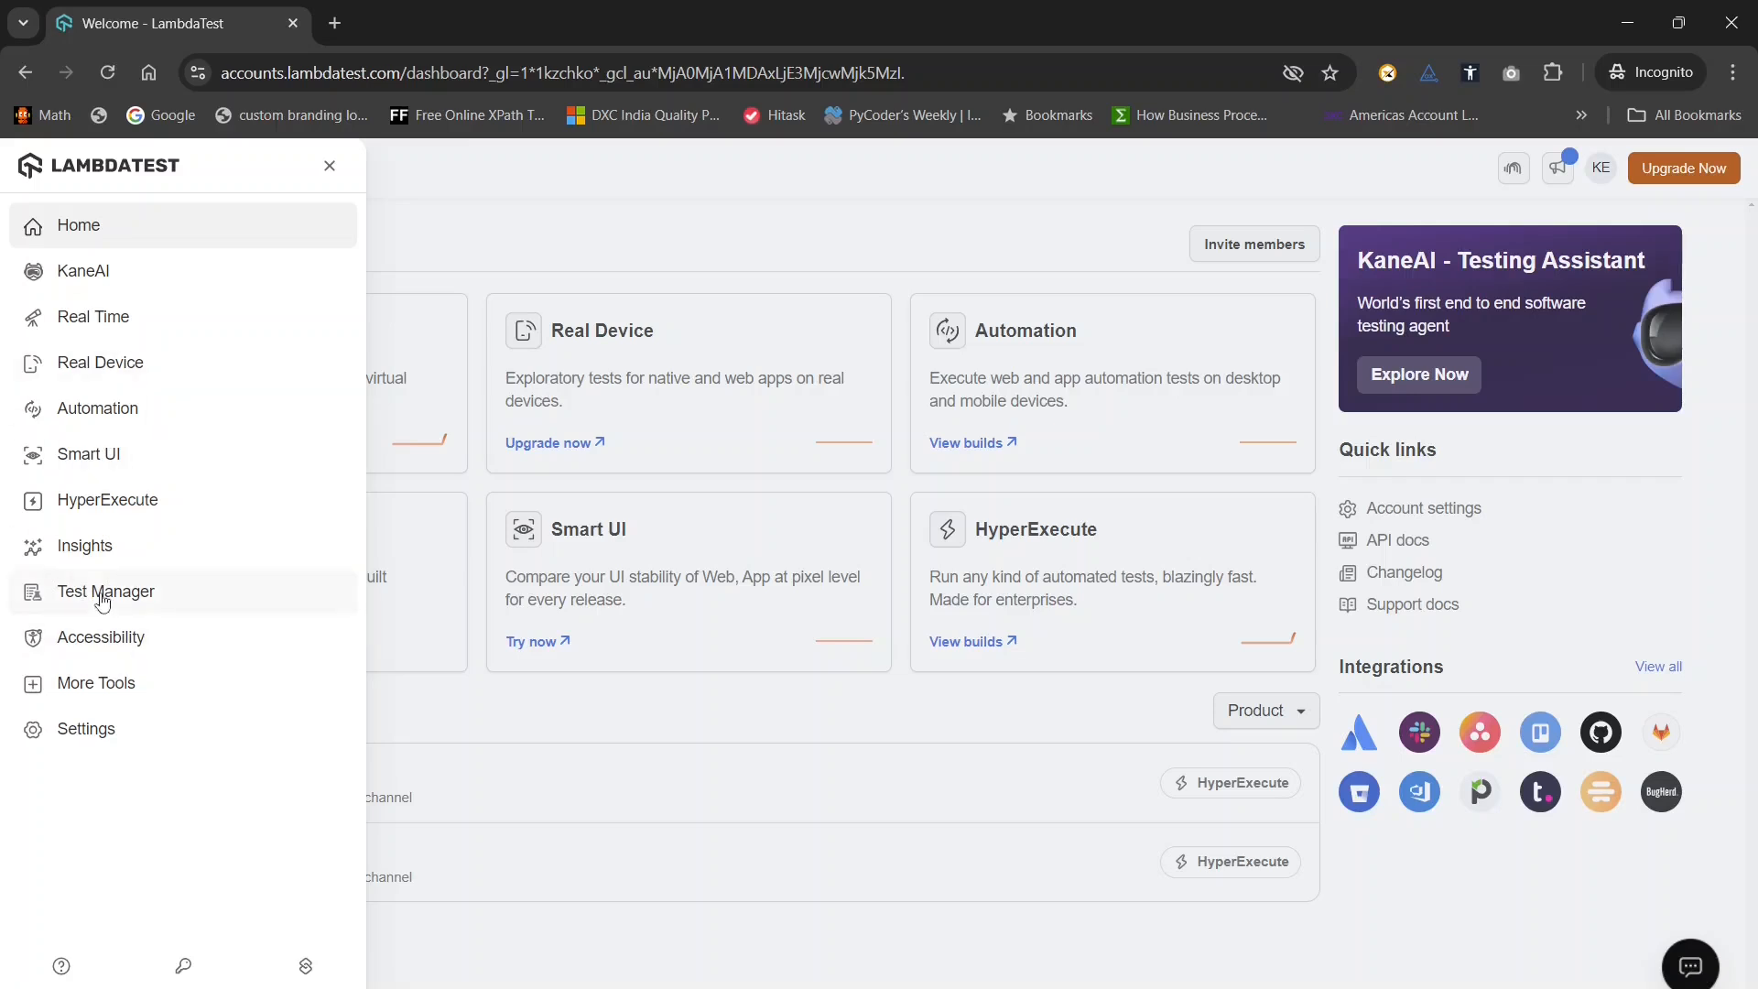
{"action": "left_click", "coordinate": [84, 281]}
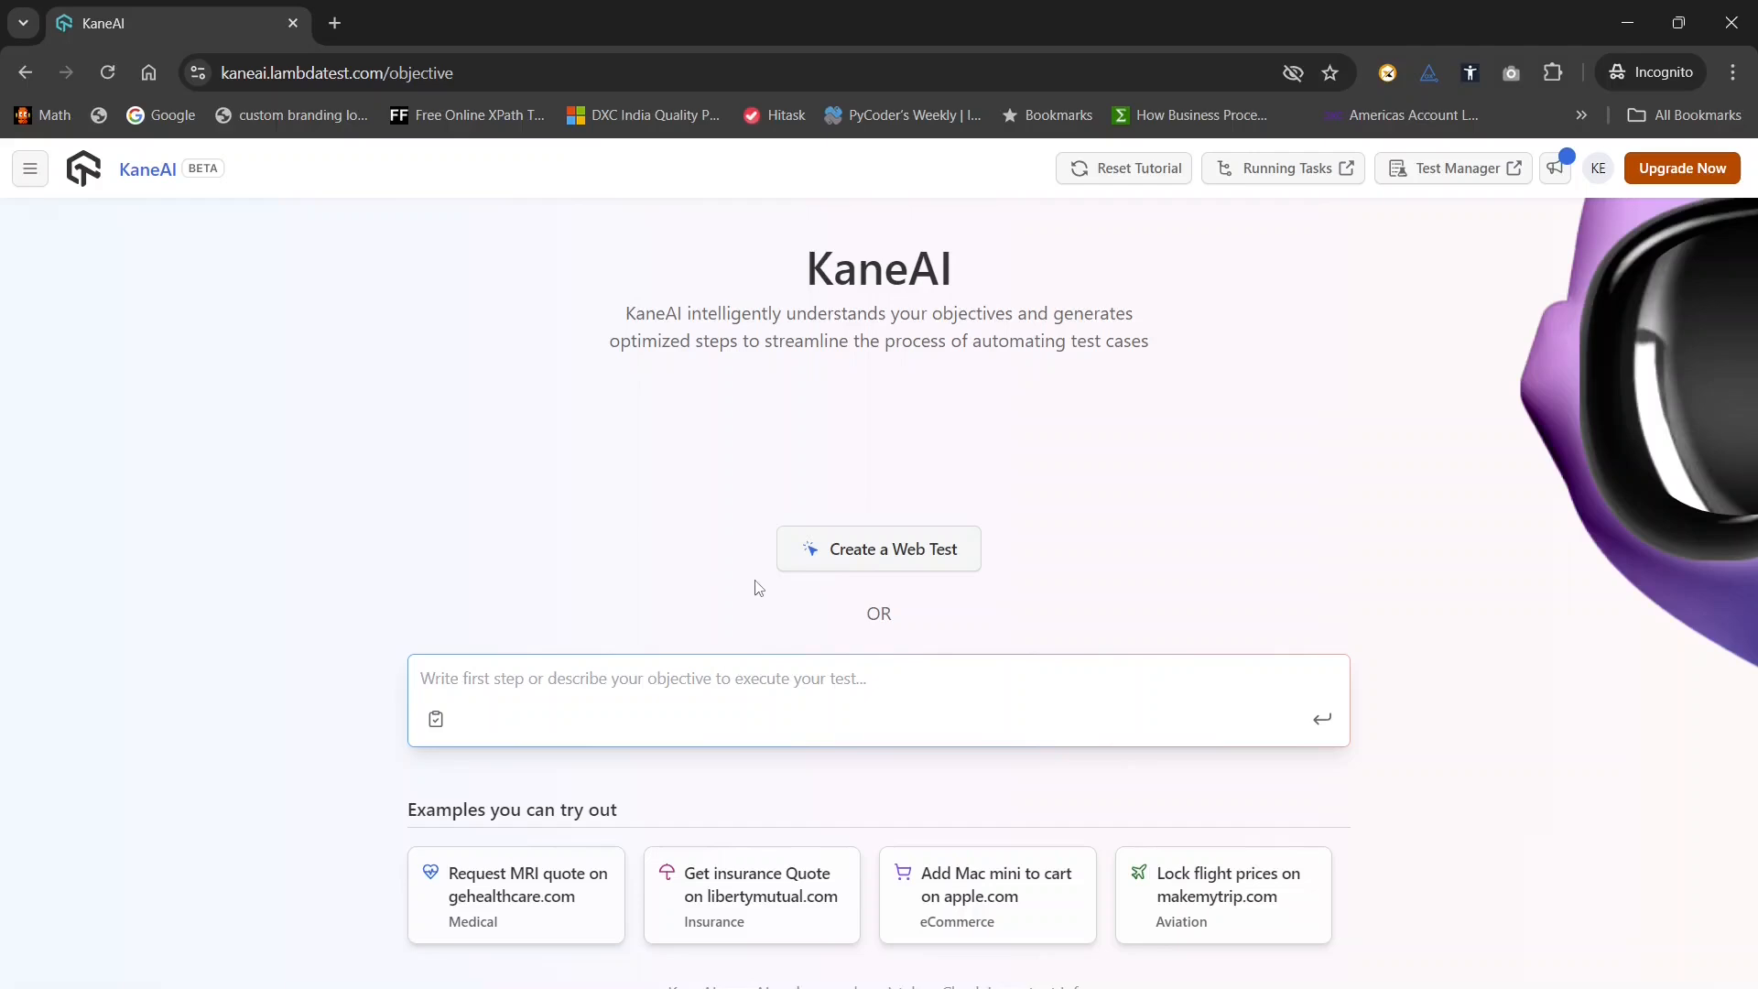
{"action": "left_click", "coordinate": [909, 558]}
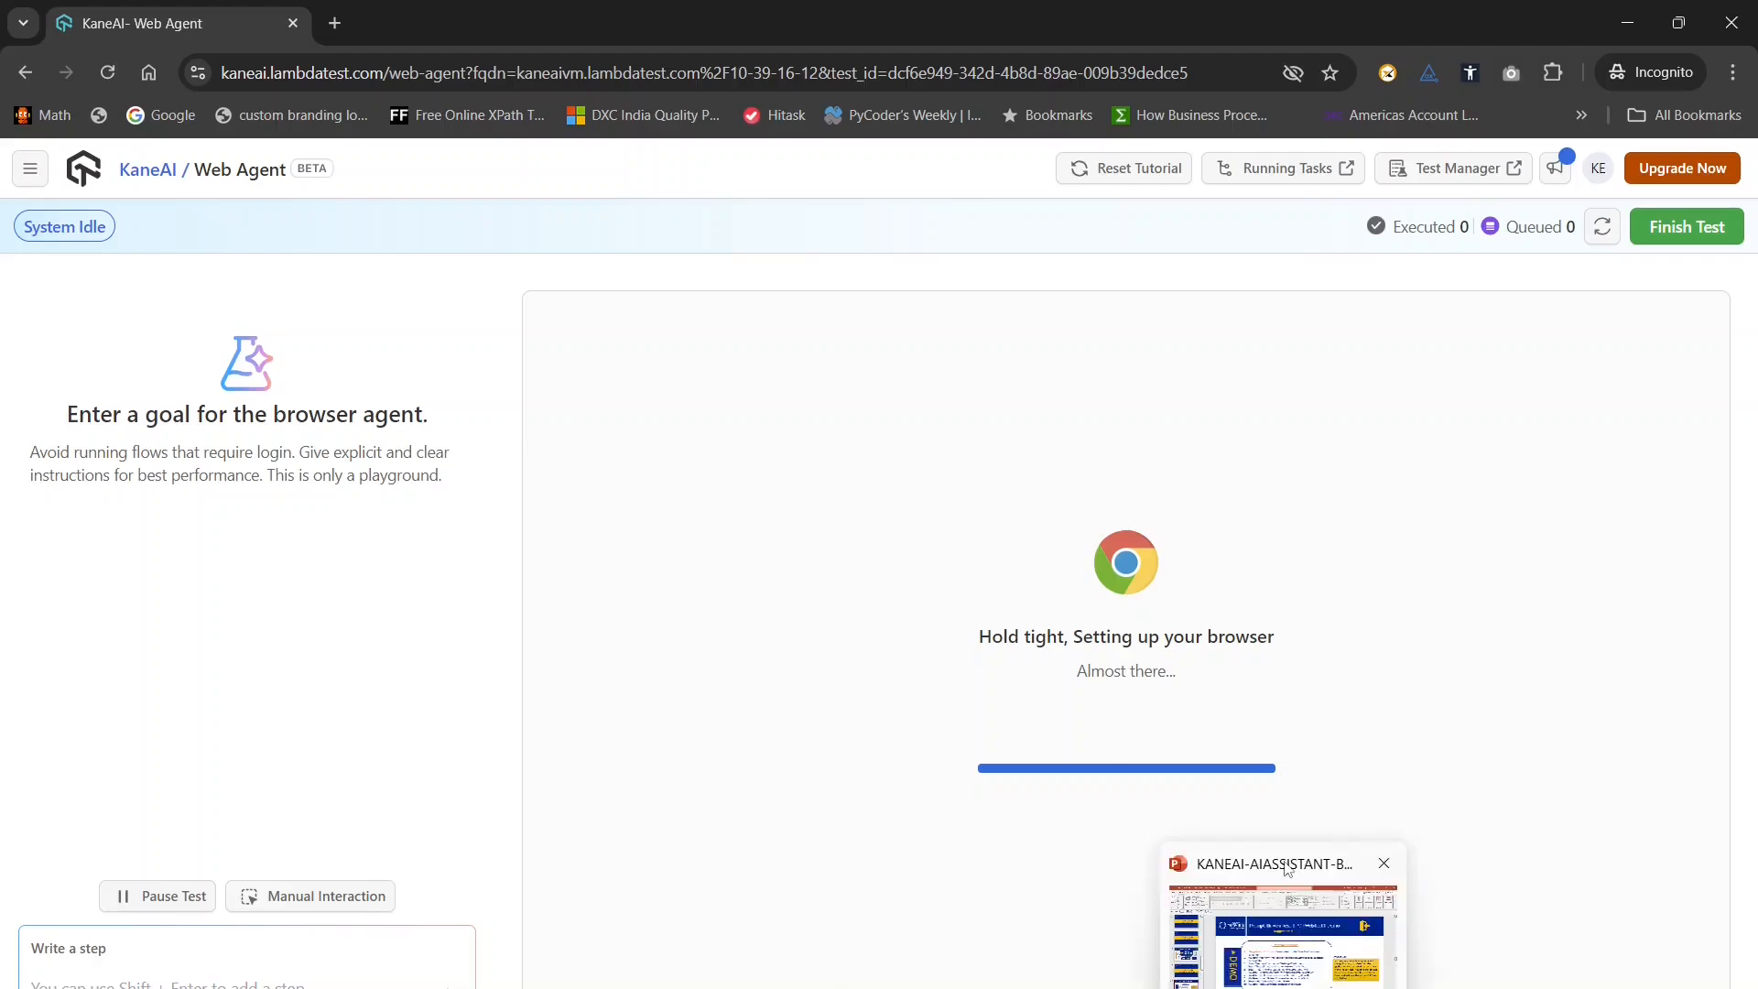
{"action": "left_click", "coordinate": [1286, 870]}
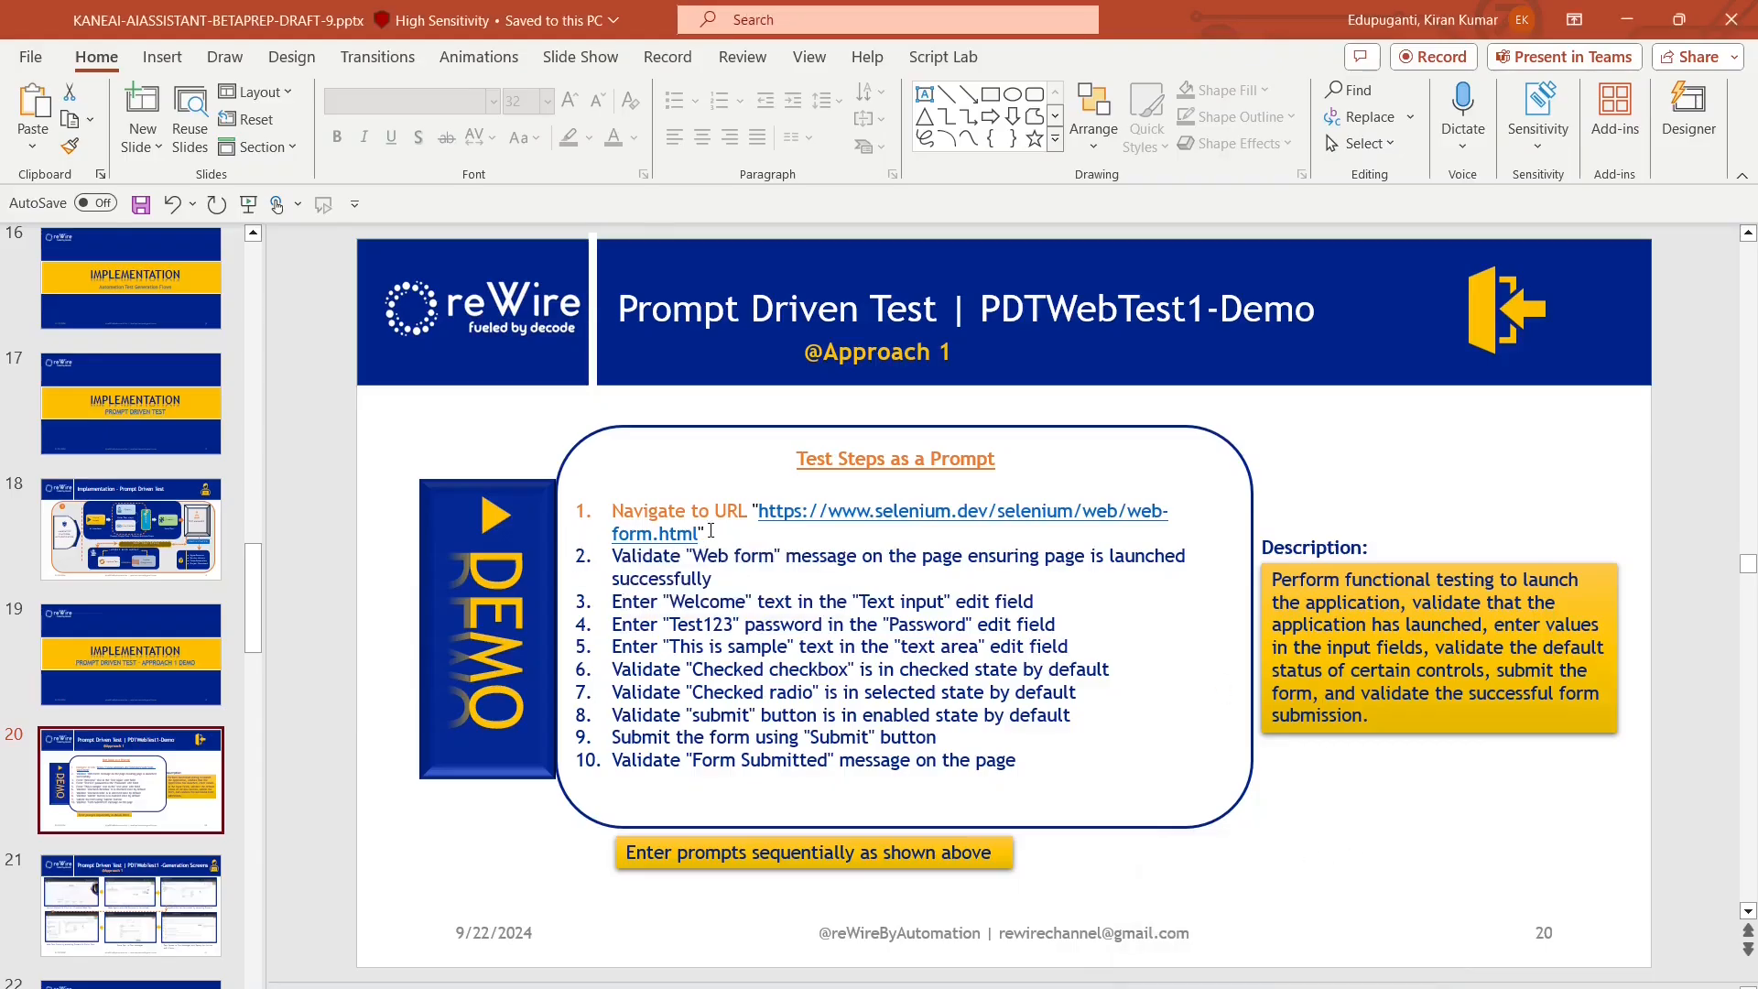
{"action": "triple_click", "coordinate": [714, 532]}
{"action": "key", "text": "ctrl+c"}
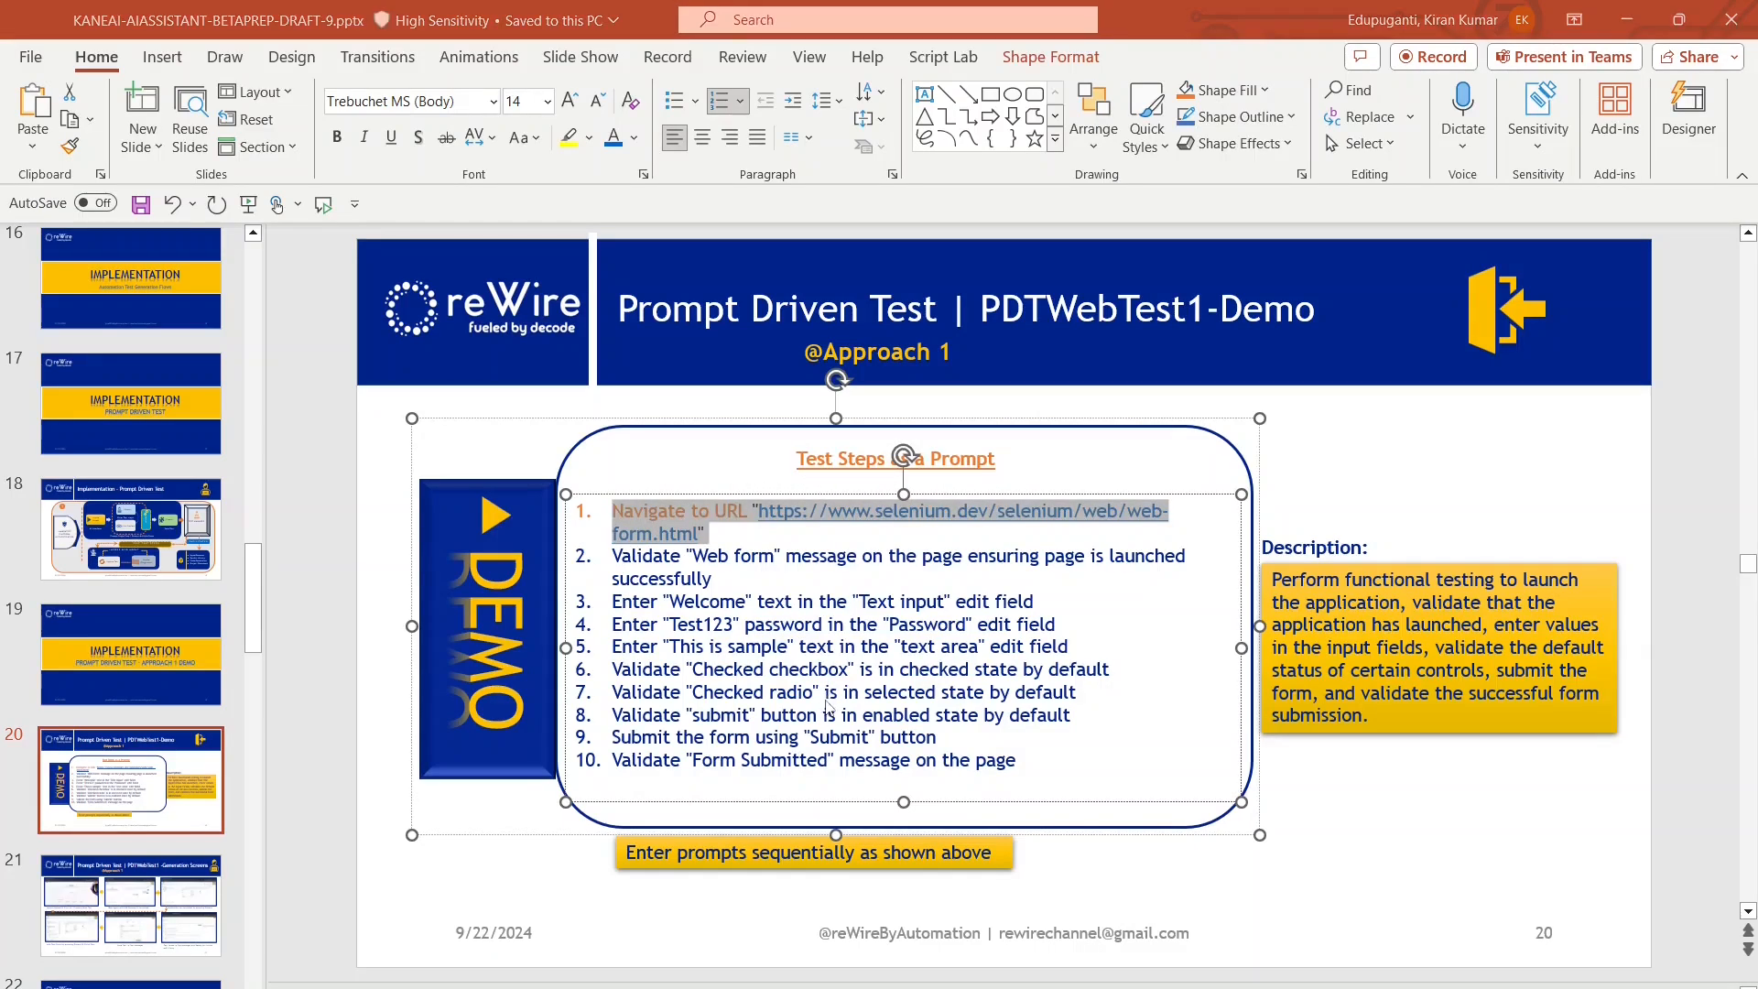
Return to the KaneAI Web Agent in Chrome and submit the copied "Navigate to URL" prompt as the first test step
{"action": "key", "text": "alt+Tab"}
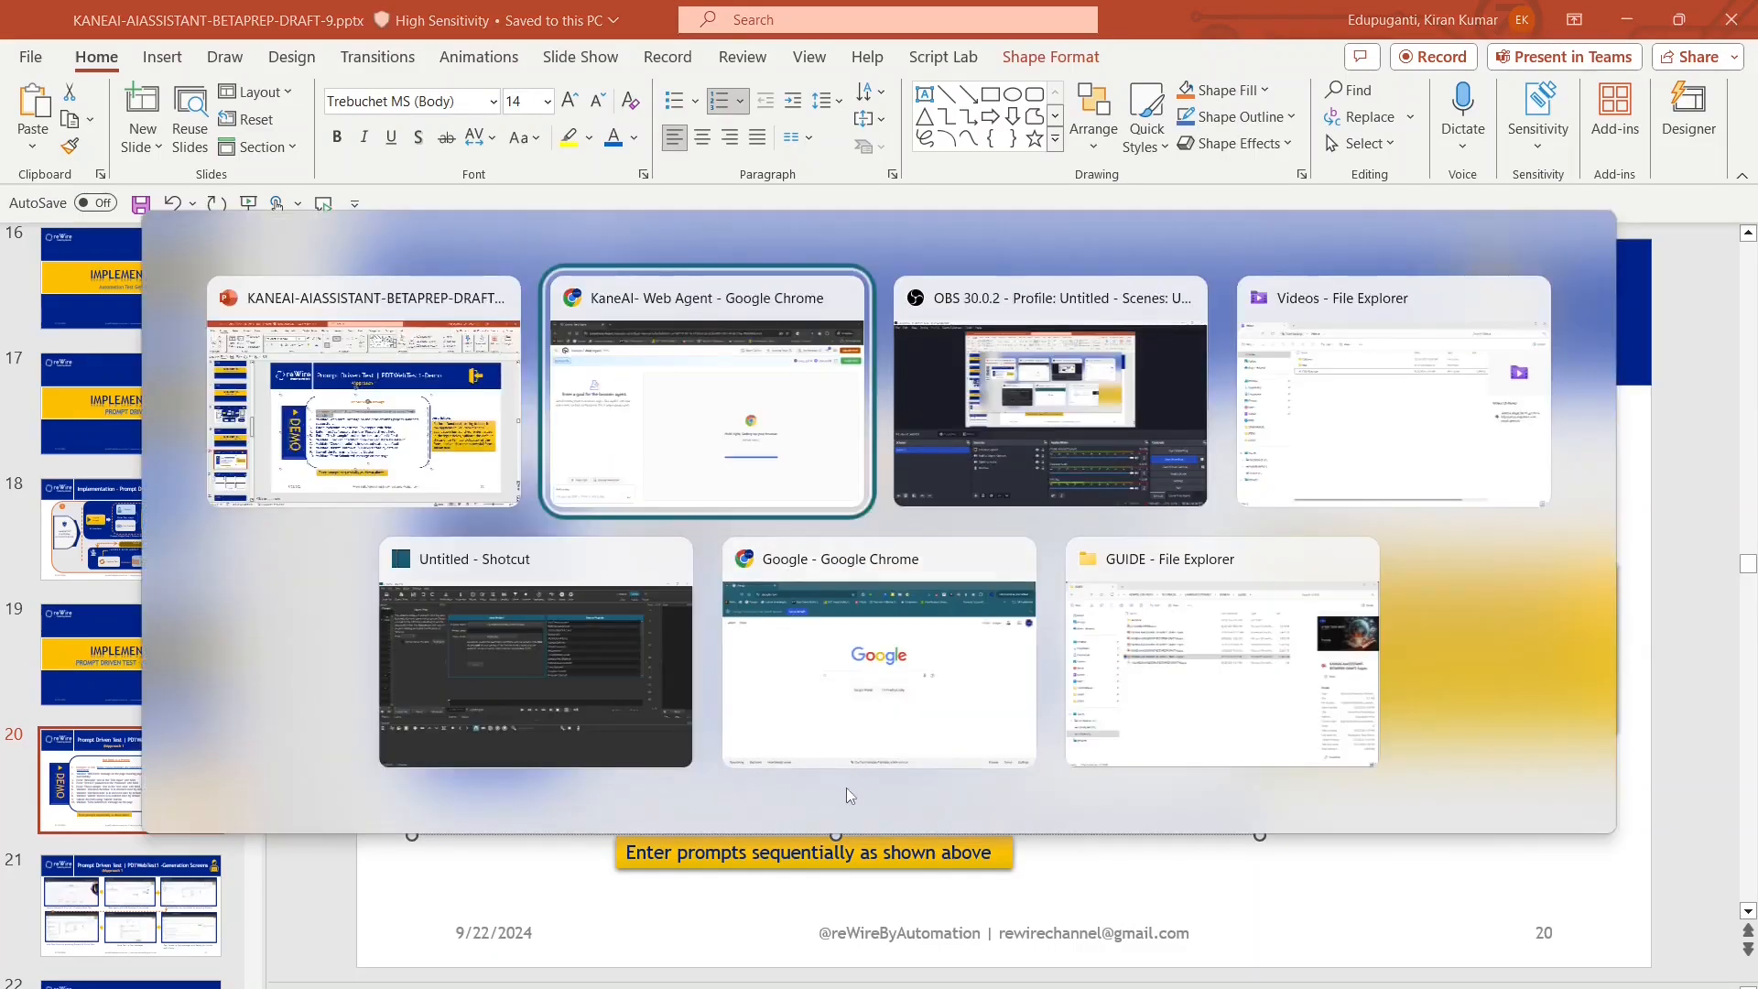
{"action": "key", "text": "Tab"}
{"action": "key", "text": "alt+Tab"}
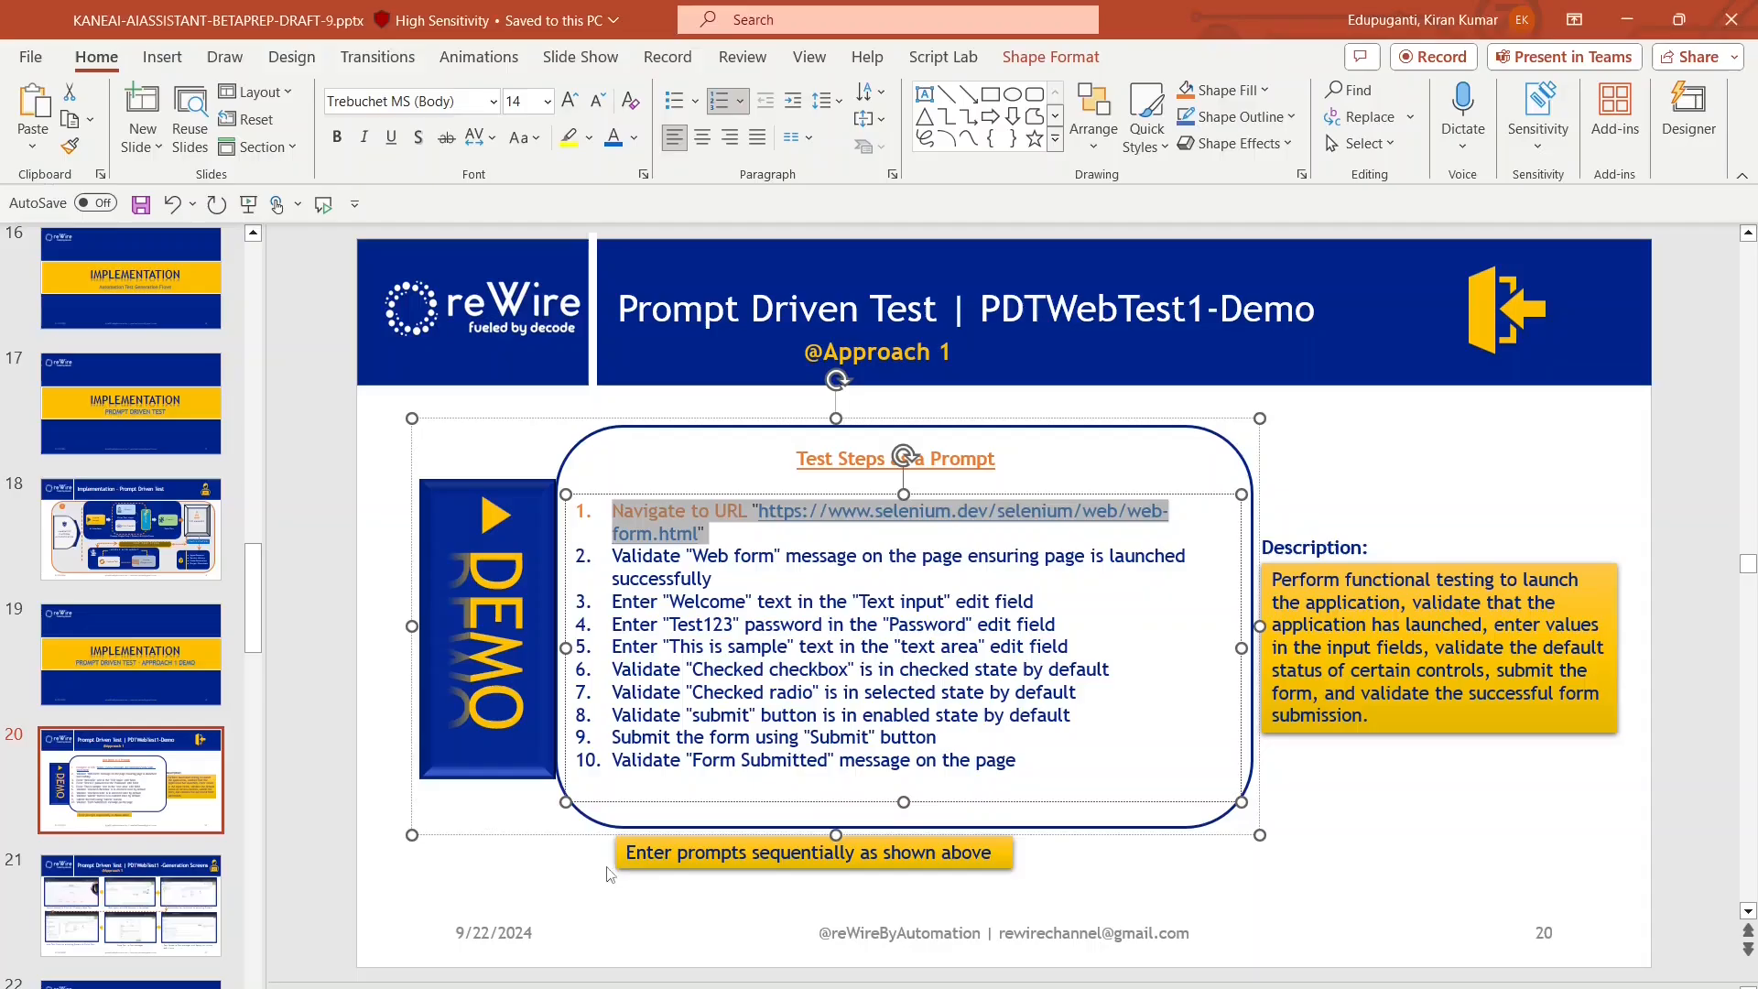
{"action": "mouse_move", "coordinate": [374, 987]}
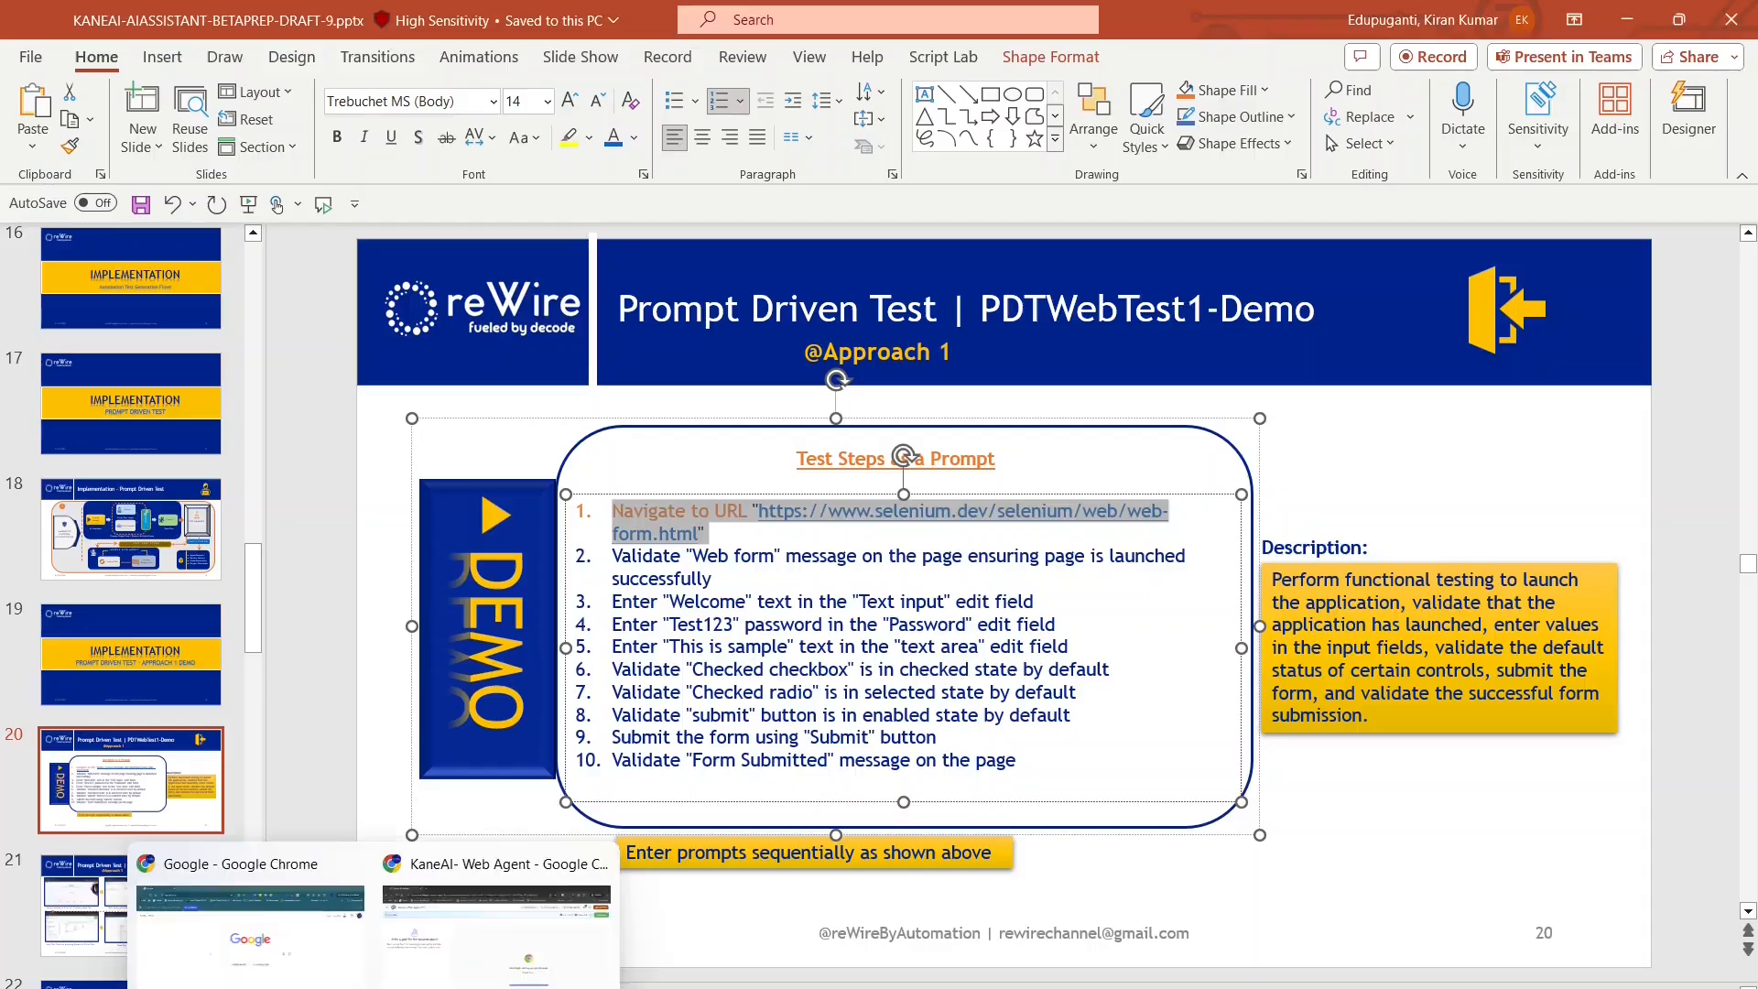
{"action": "left_click", "coordinate": [448, 940]}
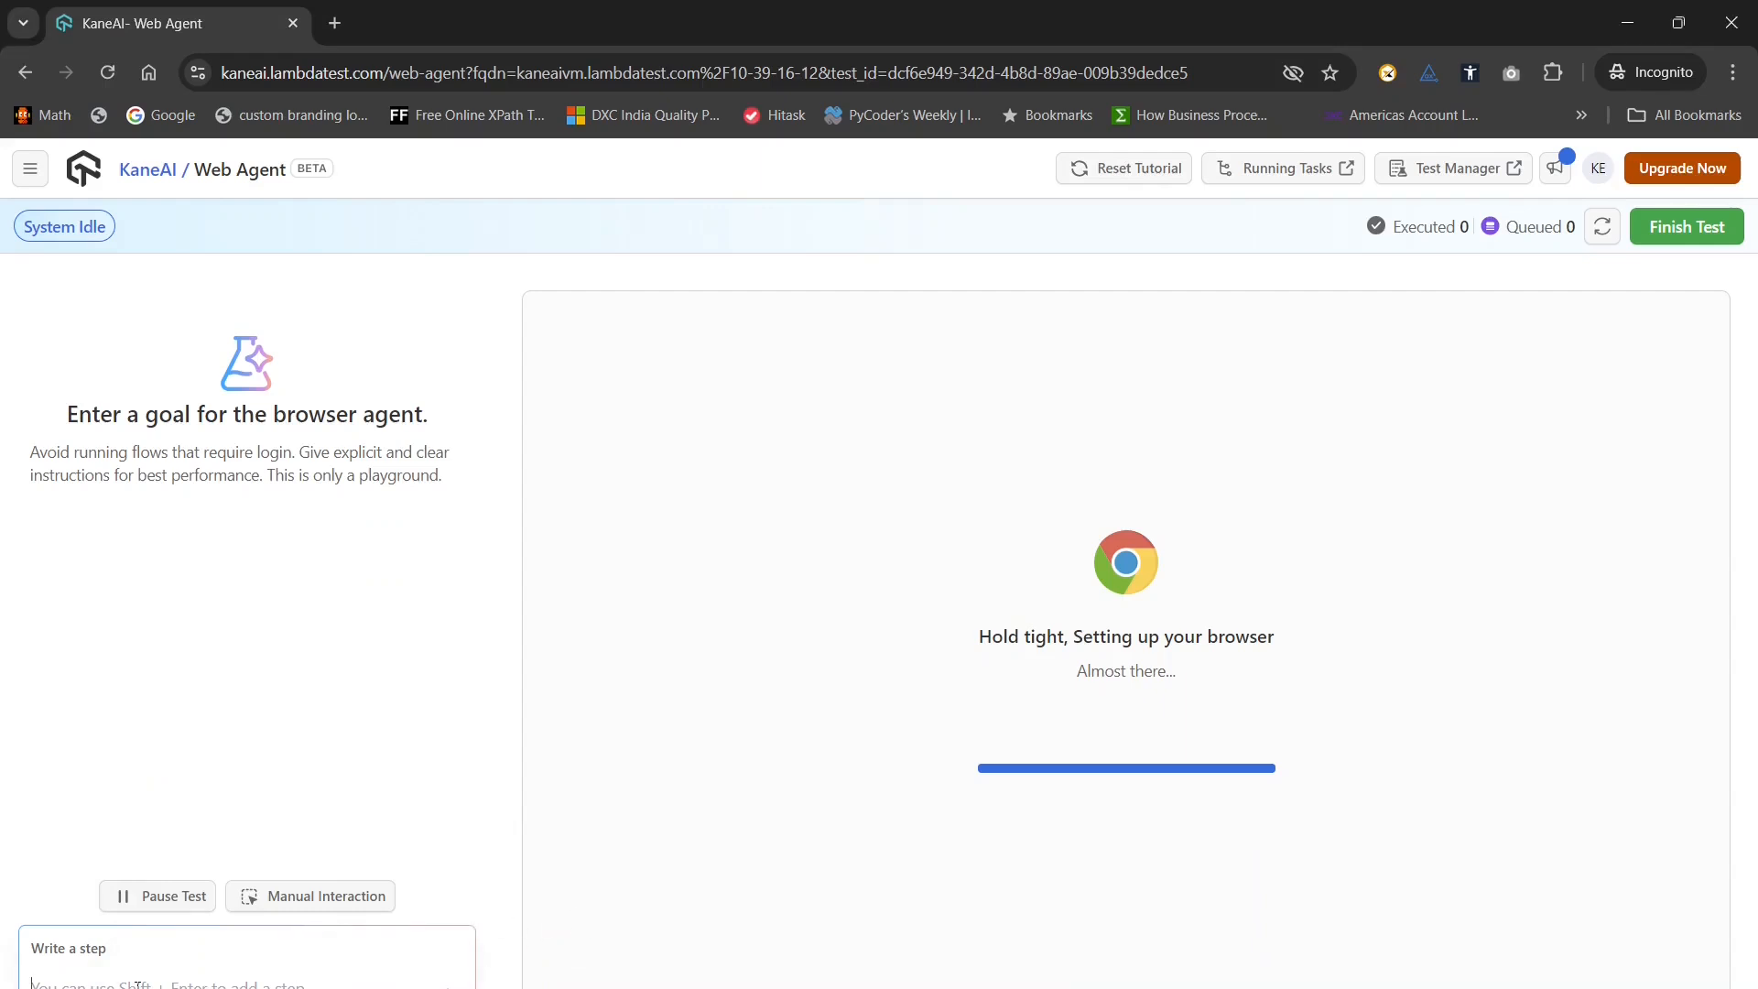
{"action": "key", "text": "ctrl+v"}
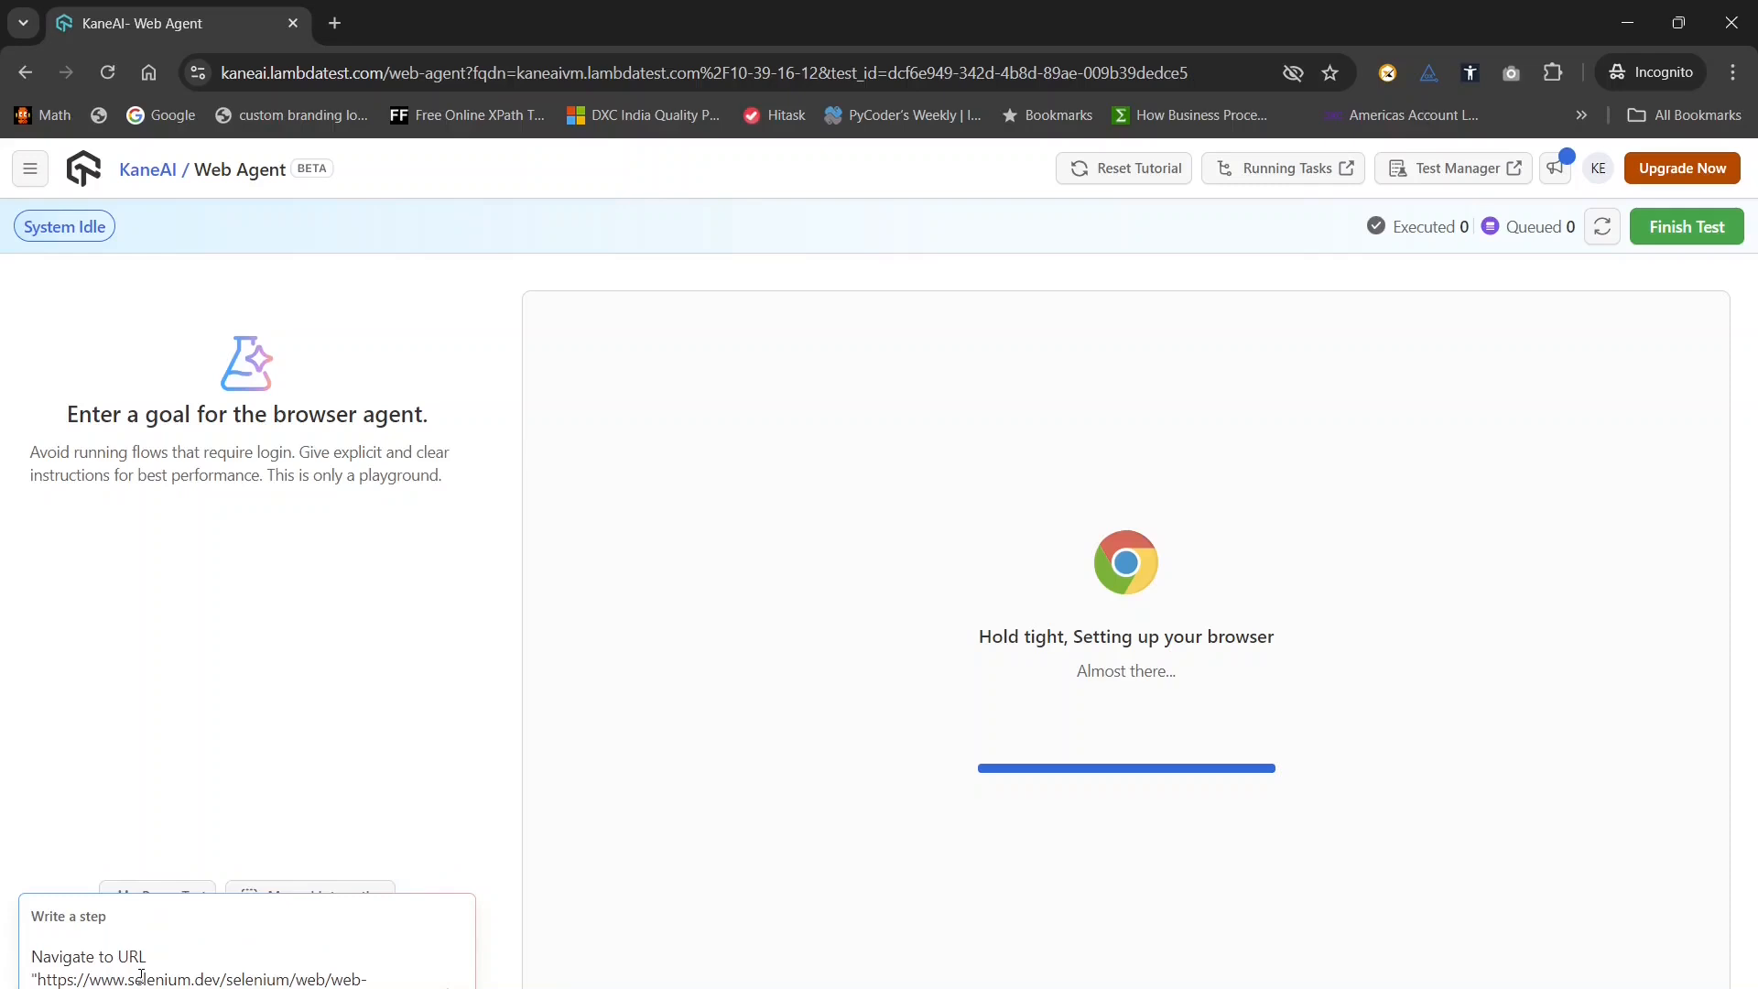
{"action": "key", "text": "Return"}
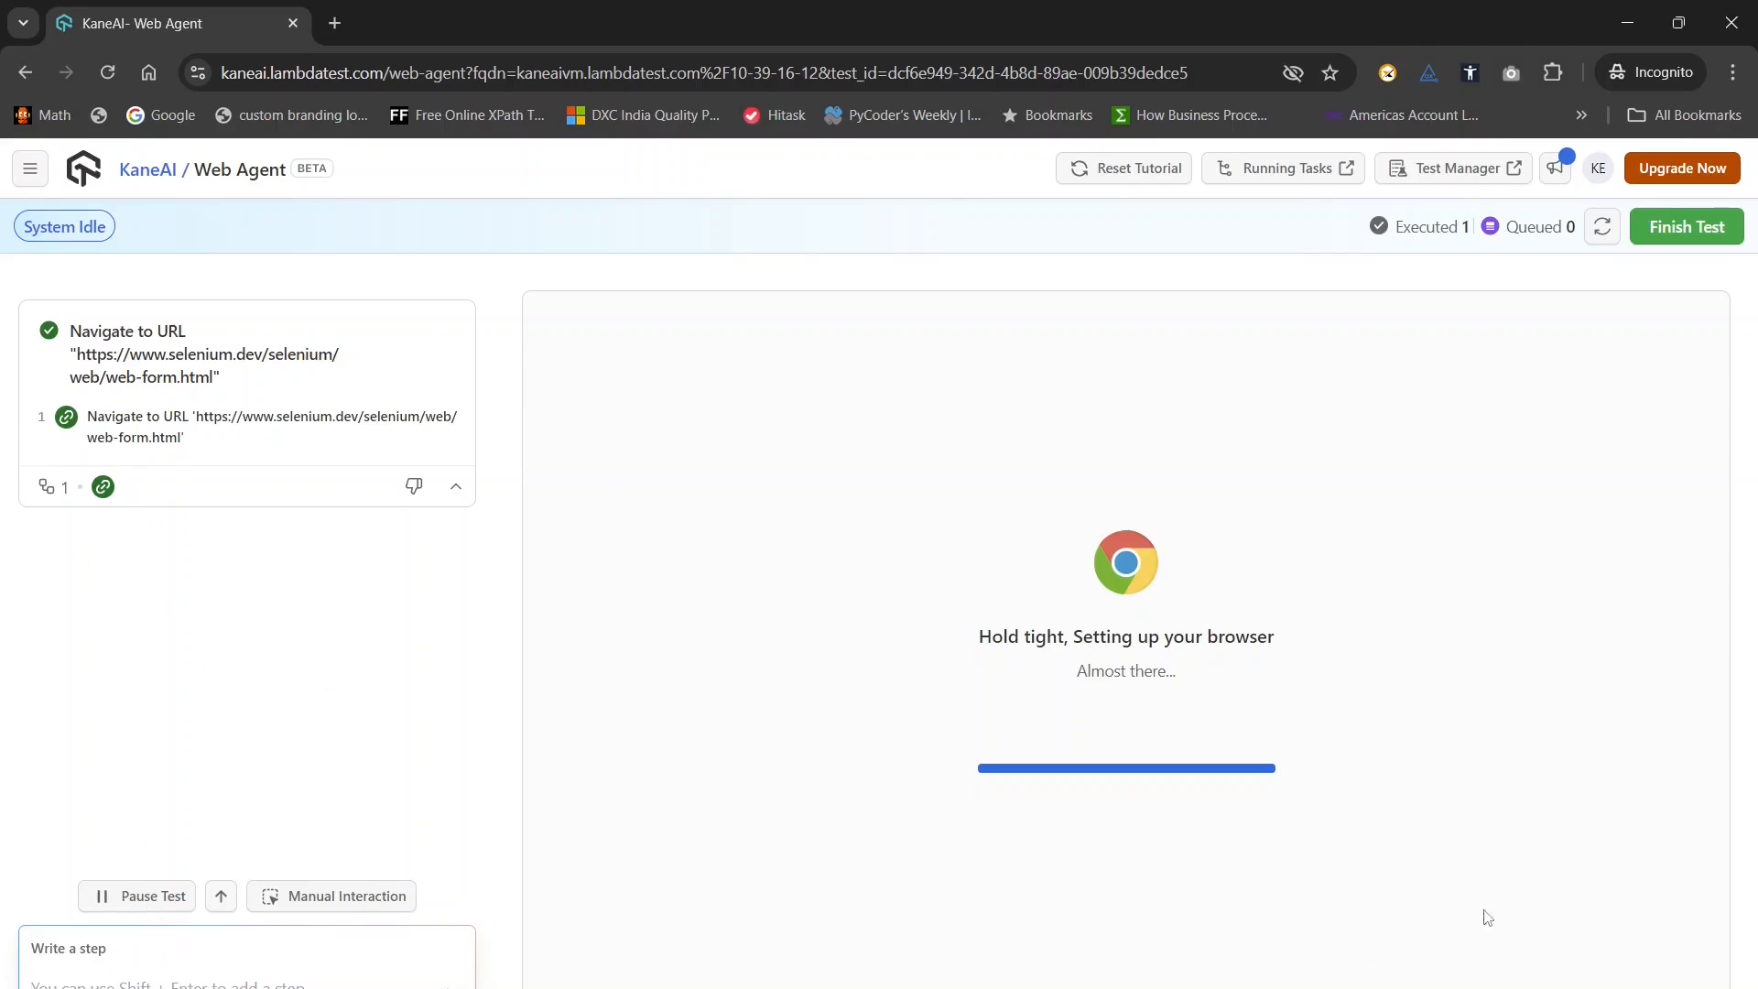
Switch to the PowerPoint slide and copy test step 2, which validates the "Web form" message on the page
{"action": "mouse_move", "coordinate": [1283, 987]}
{"action": "left_click", "coordinate": [1298, 957]}
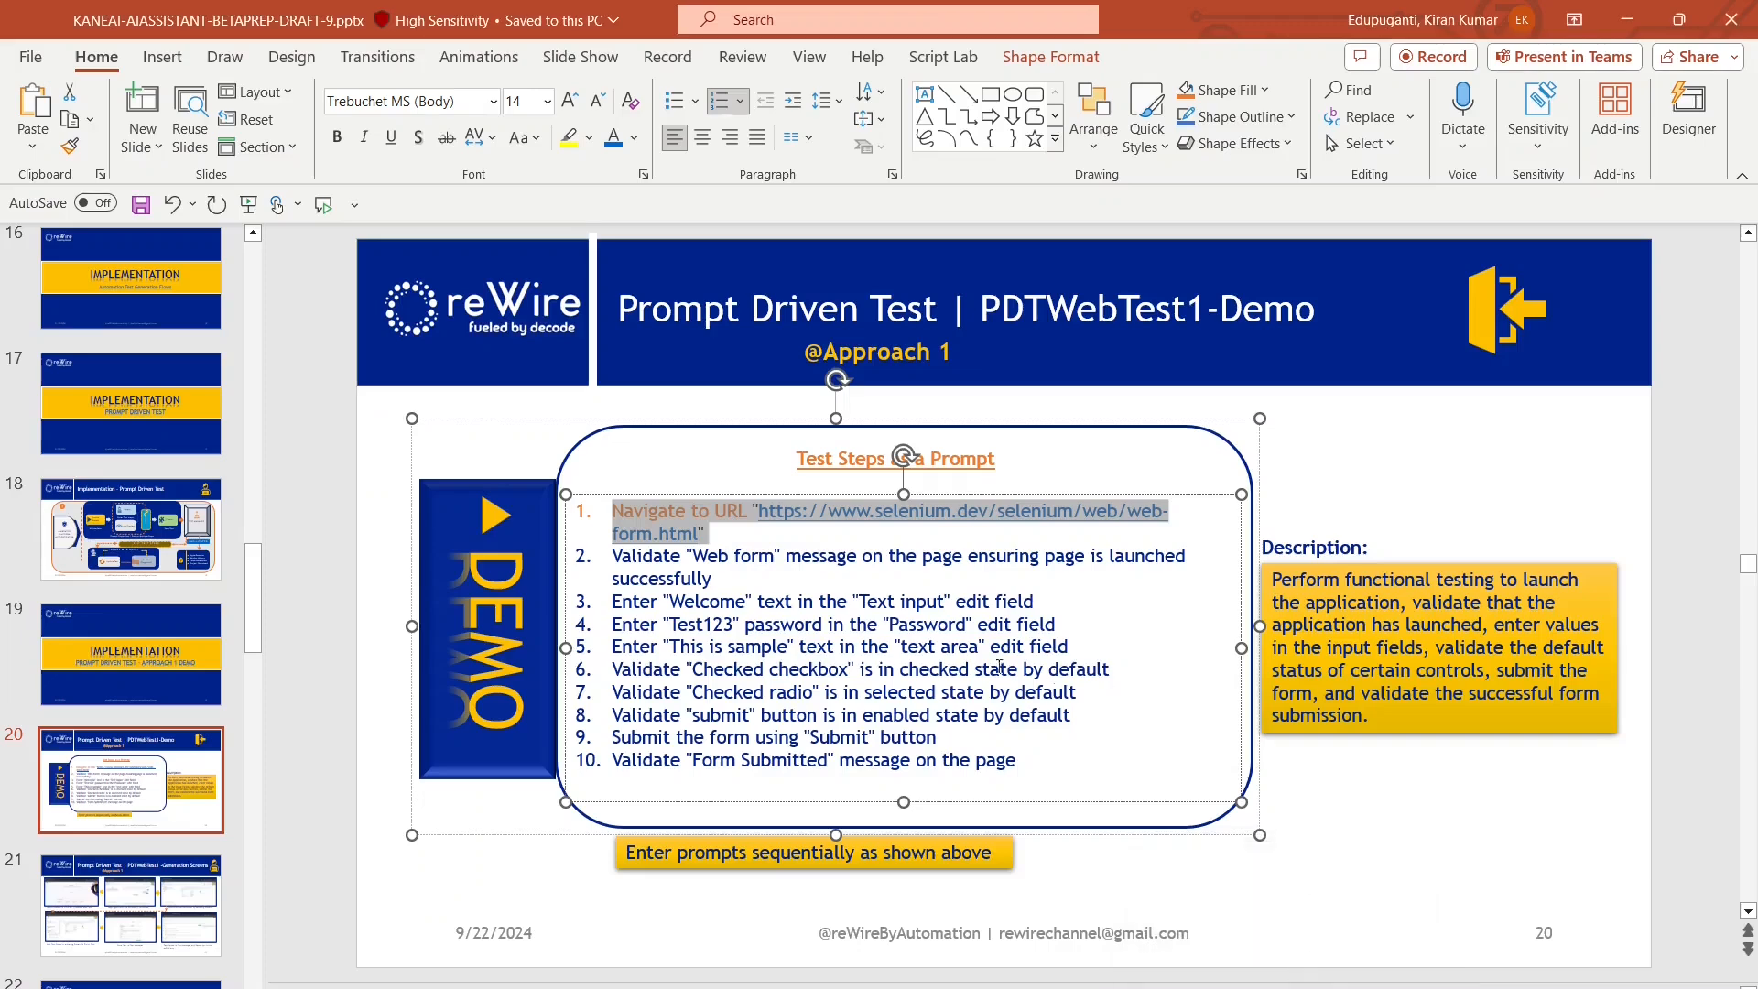
{"action": "left_click", "coordinate": [761, 575]}
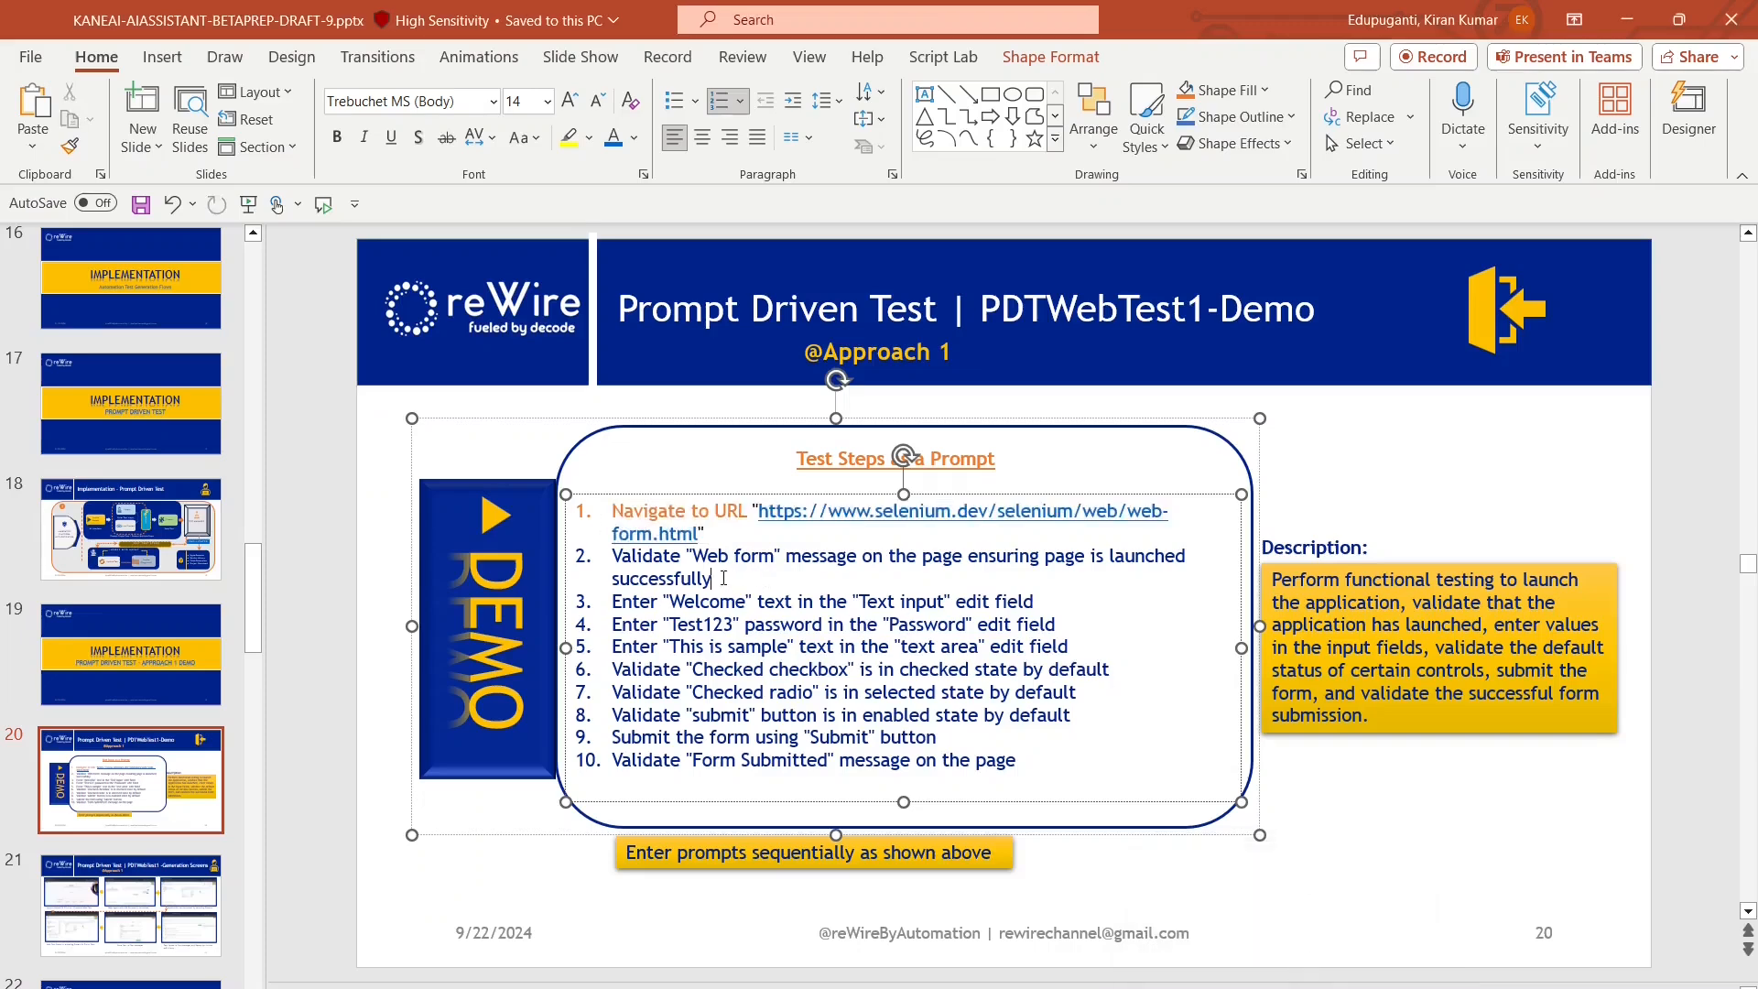
{"action": "triple_click", "coordinate": [724, 578]}
{"action": "key", "text": "ctrl+c"}
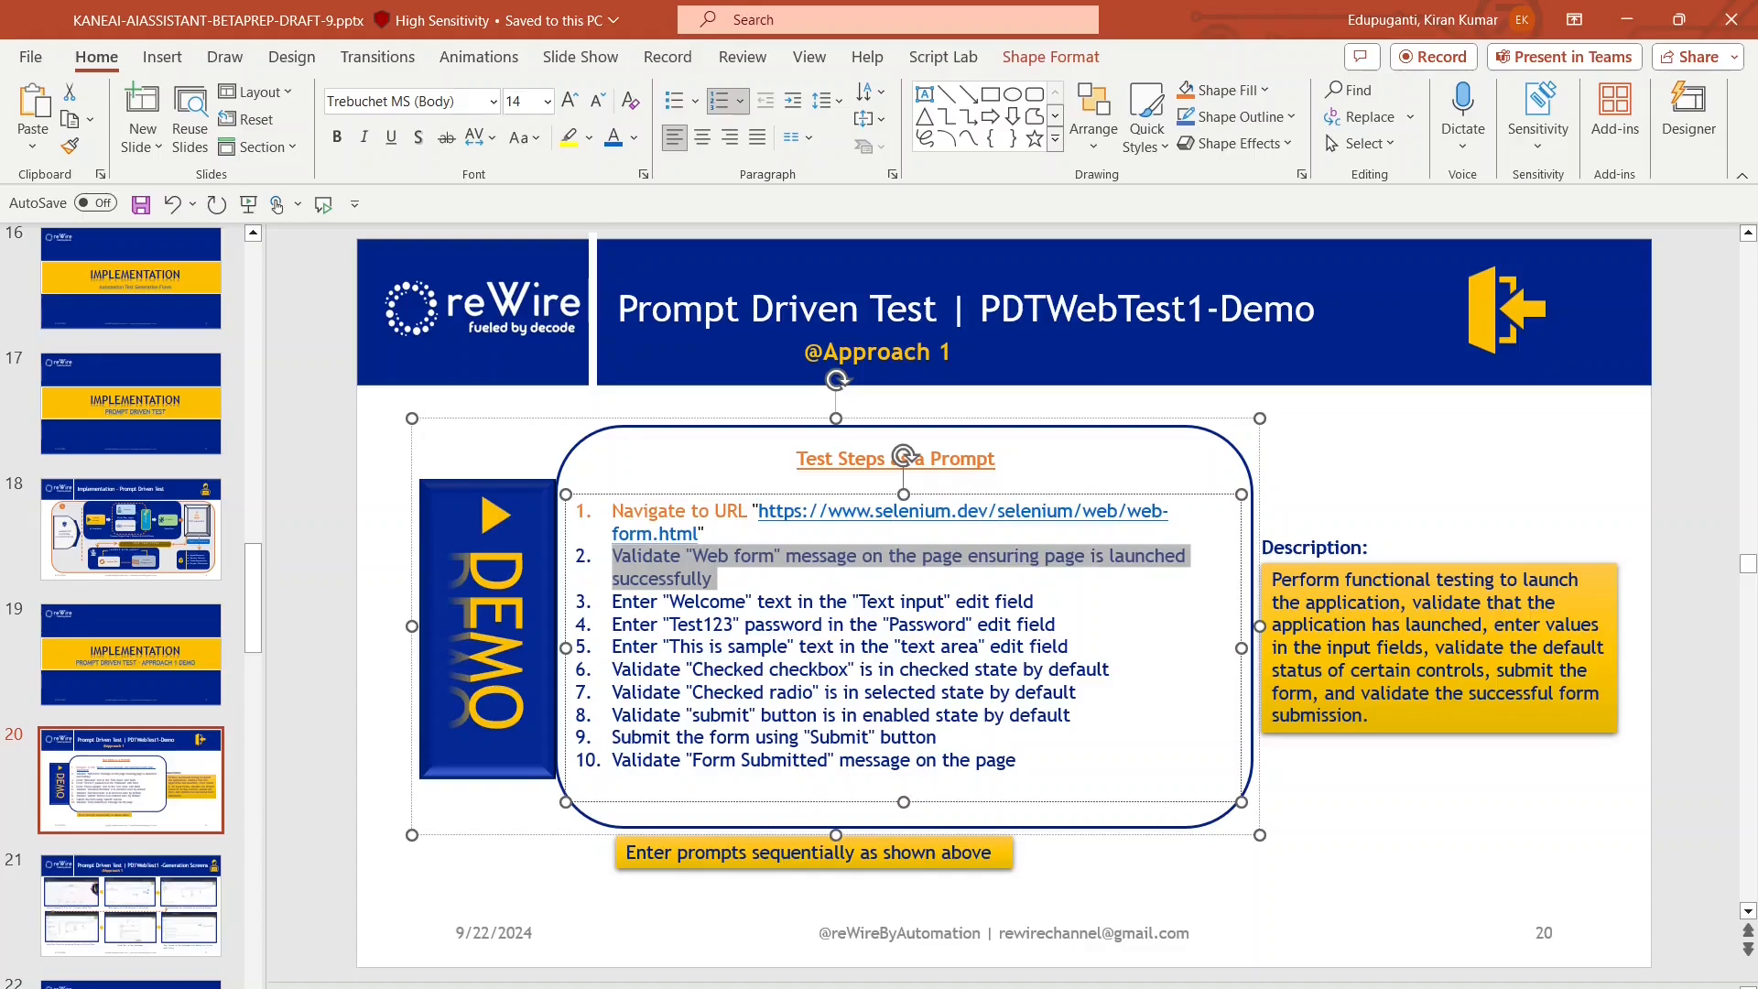
Switch to the KaneAI Web Agent, submit the copied "Web form" message validation prompt, and review its generated sub-steps
{"action": "mouse_move", "coordinate": [377, 972]}
{"action": "left_click", "coordinate": [508, 907]}
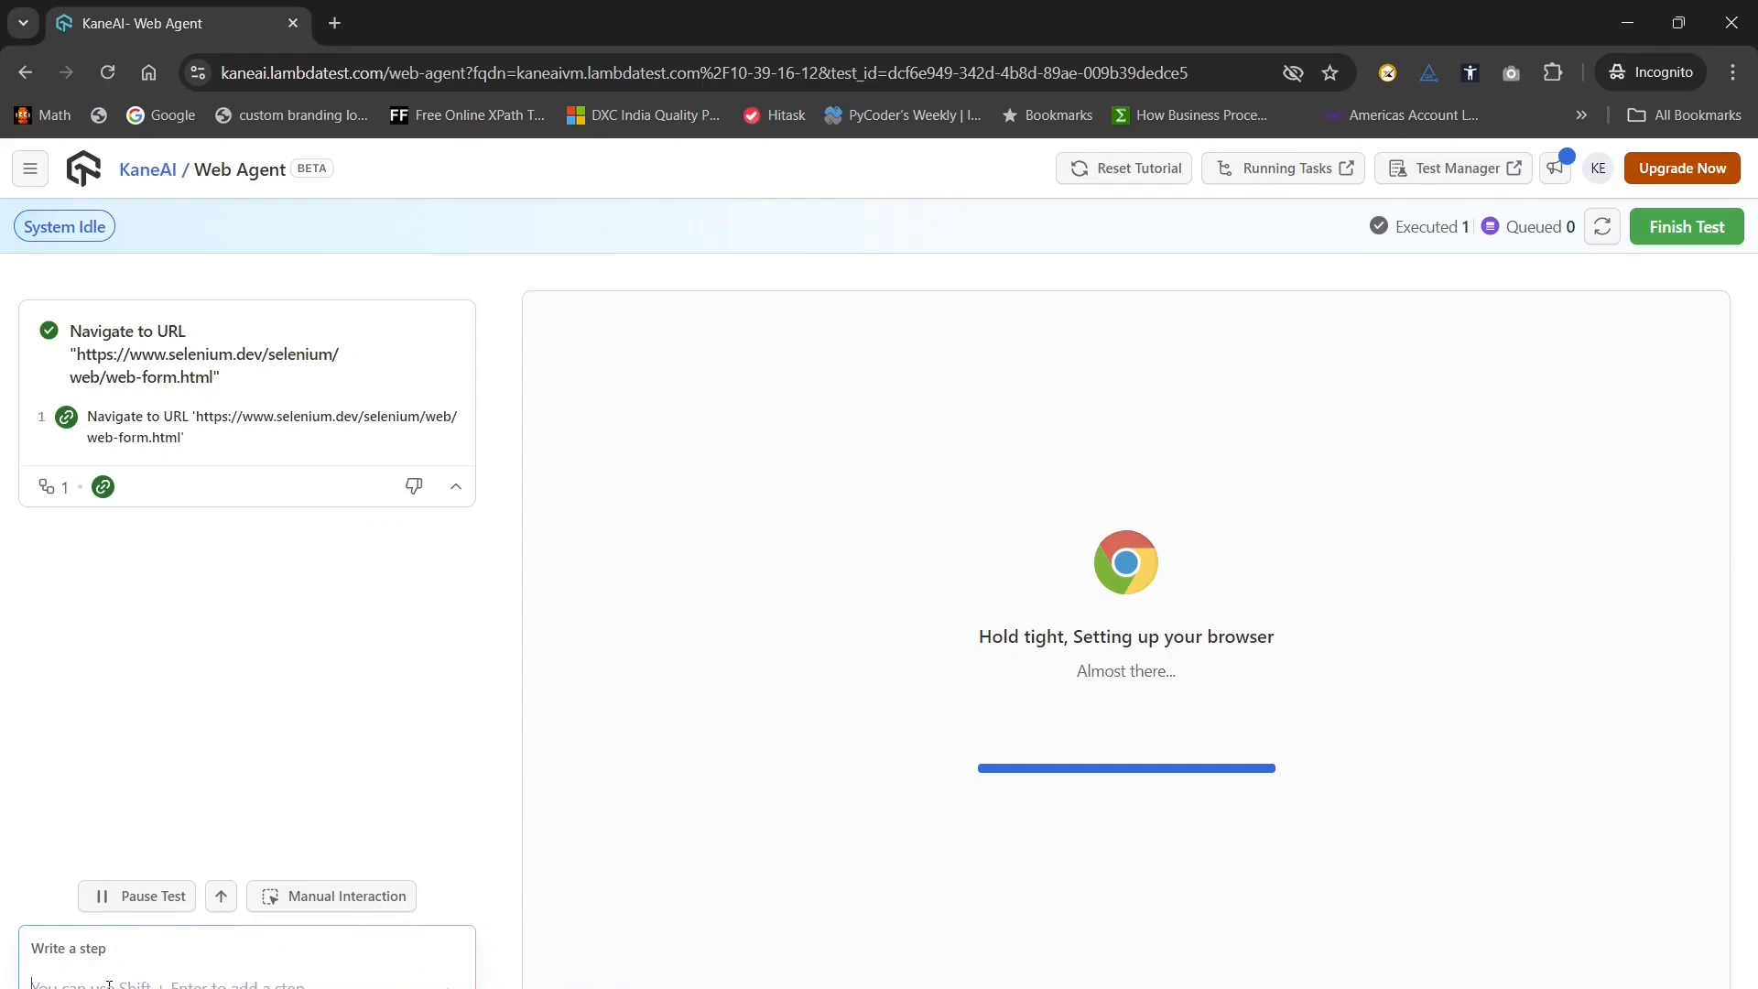
{"action": "key", "text": "ctrl+v"}
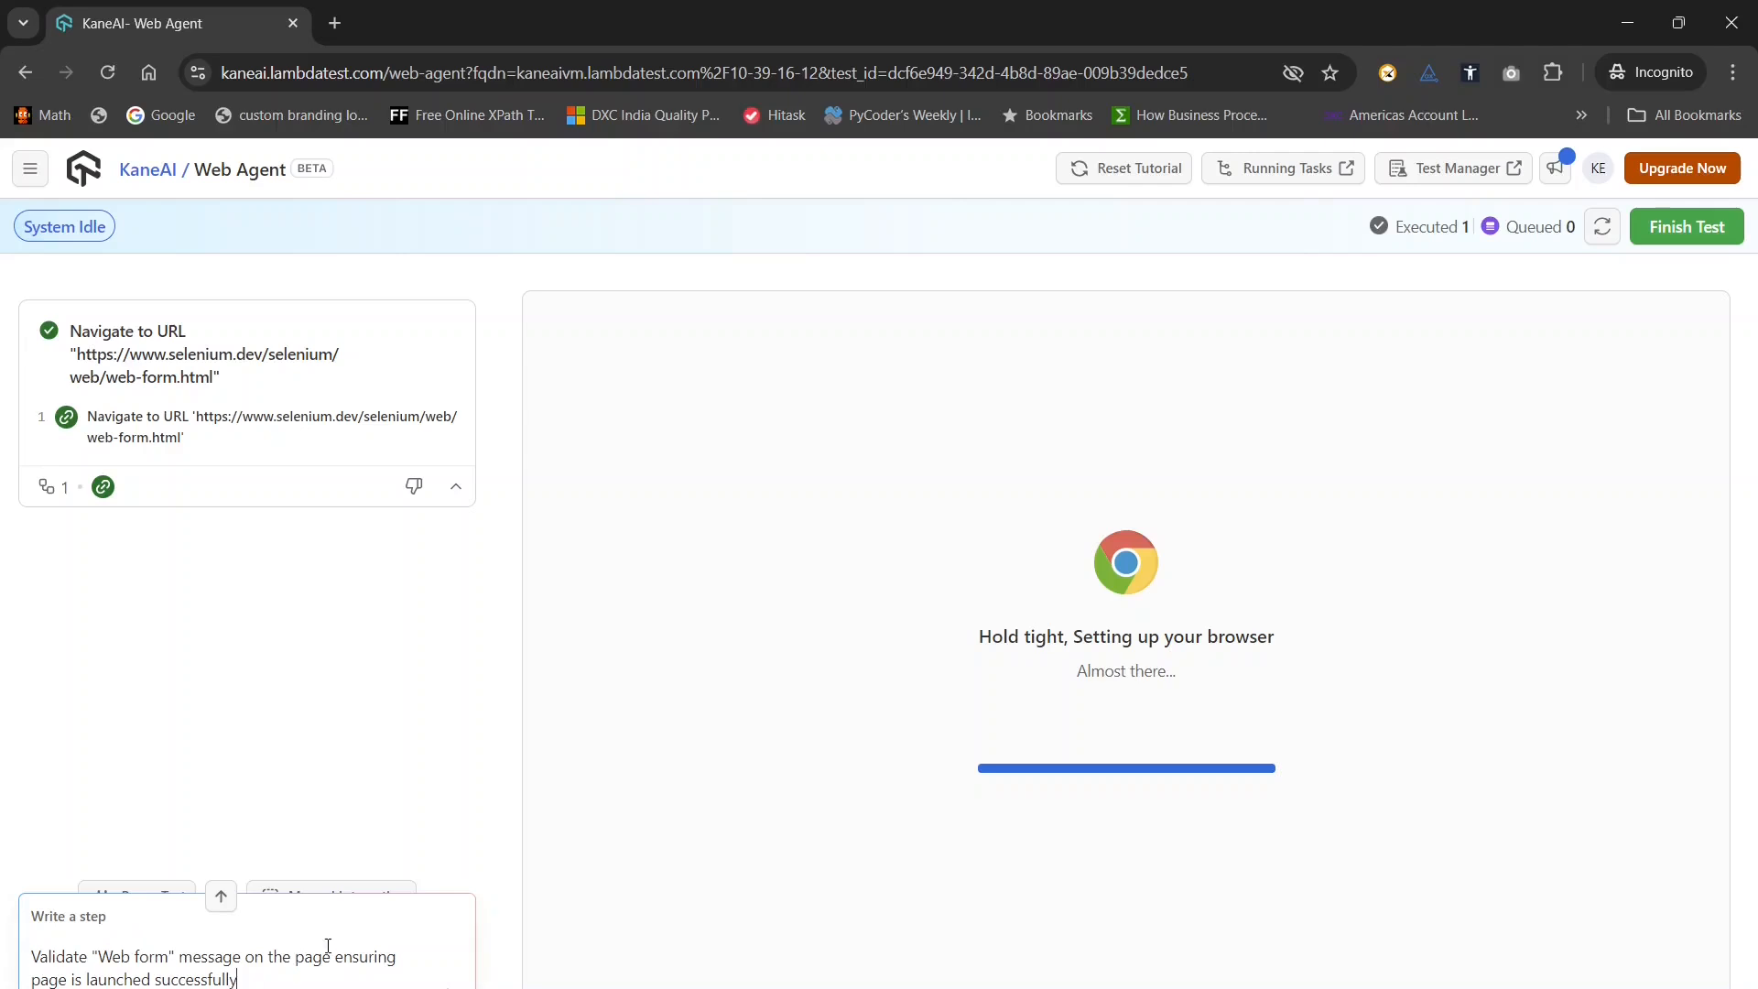
{"action": "key", "text": "Return"}
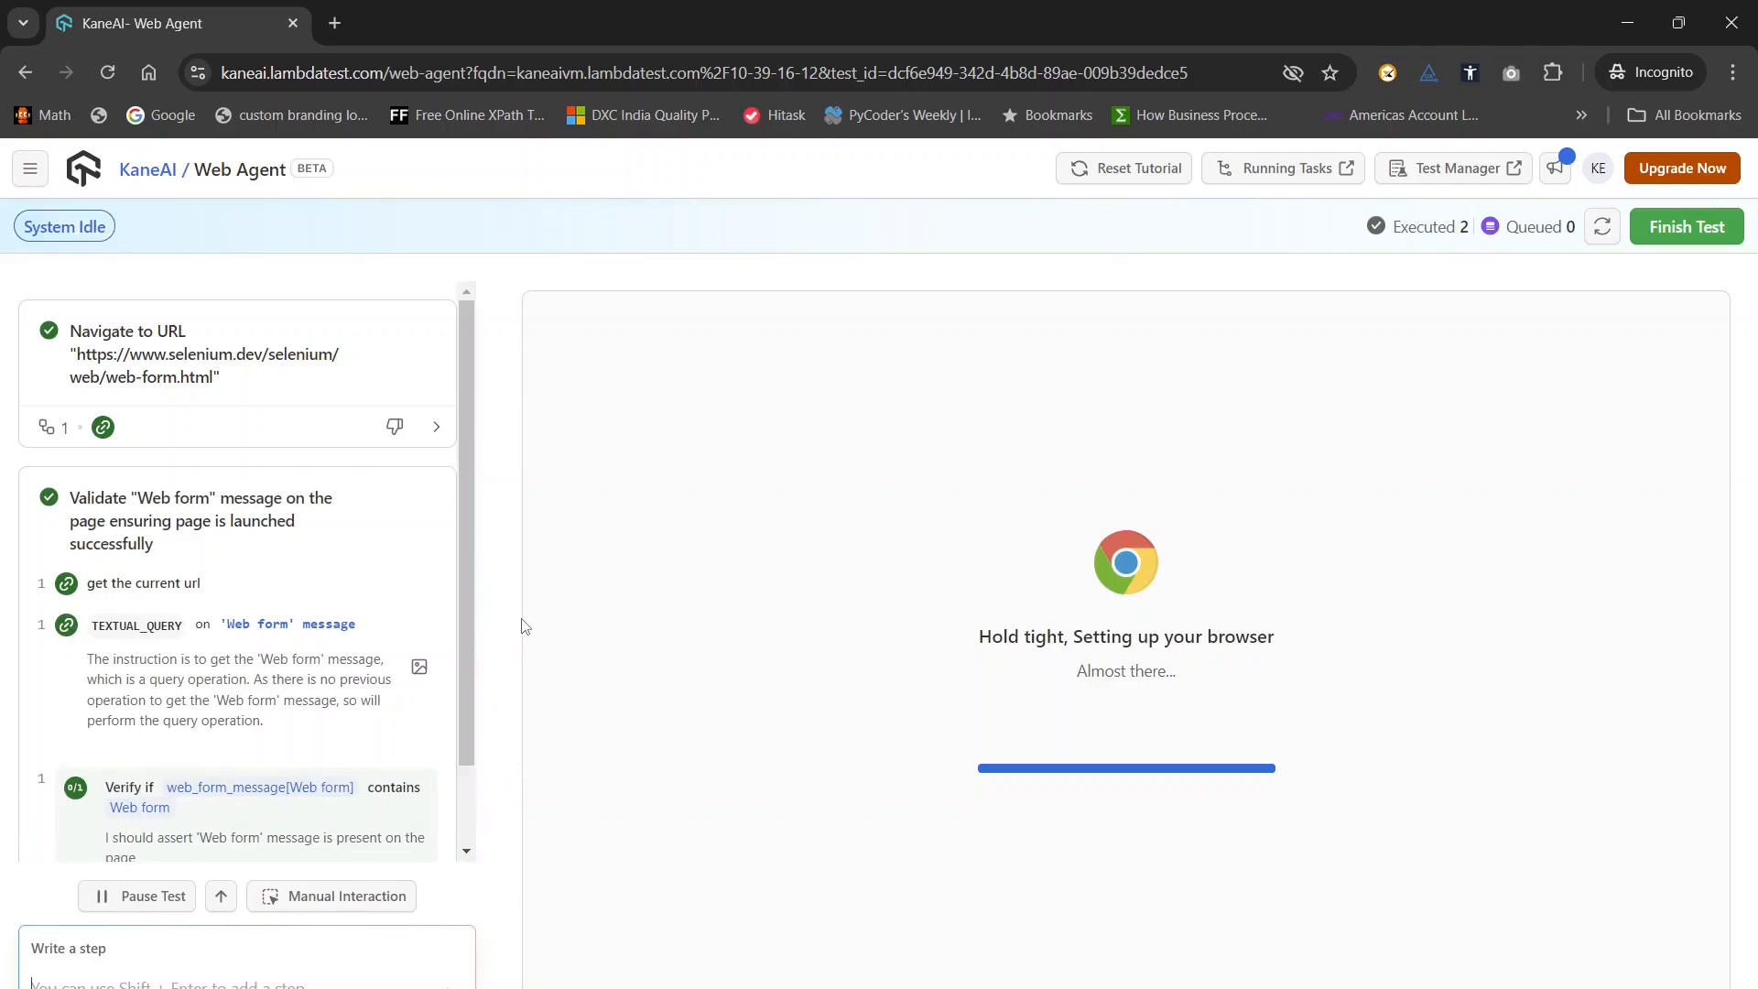
{"action": "scroll", "coordinate": [470, 577], "scroll_direction": "down", "scroll_amount": 1}
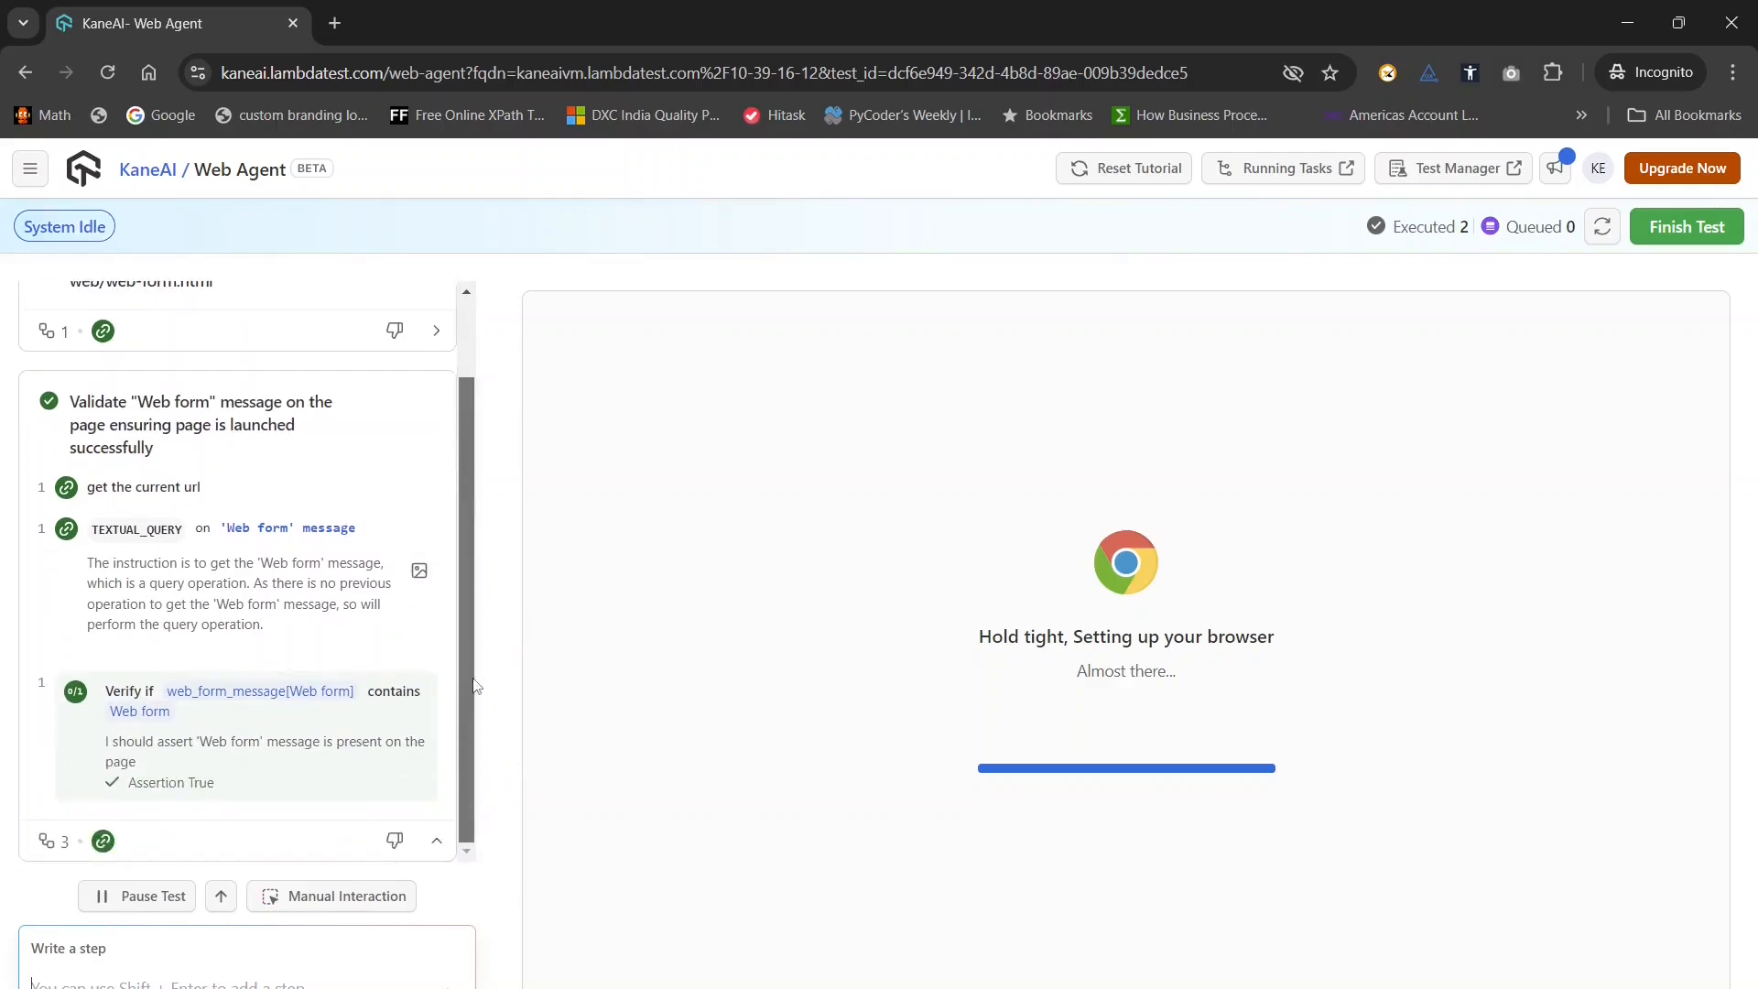
{"action": "scroll", "coordinate": [477, 677], "scroll_direction": "up", "scroll_amount": 1}
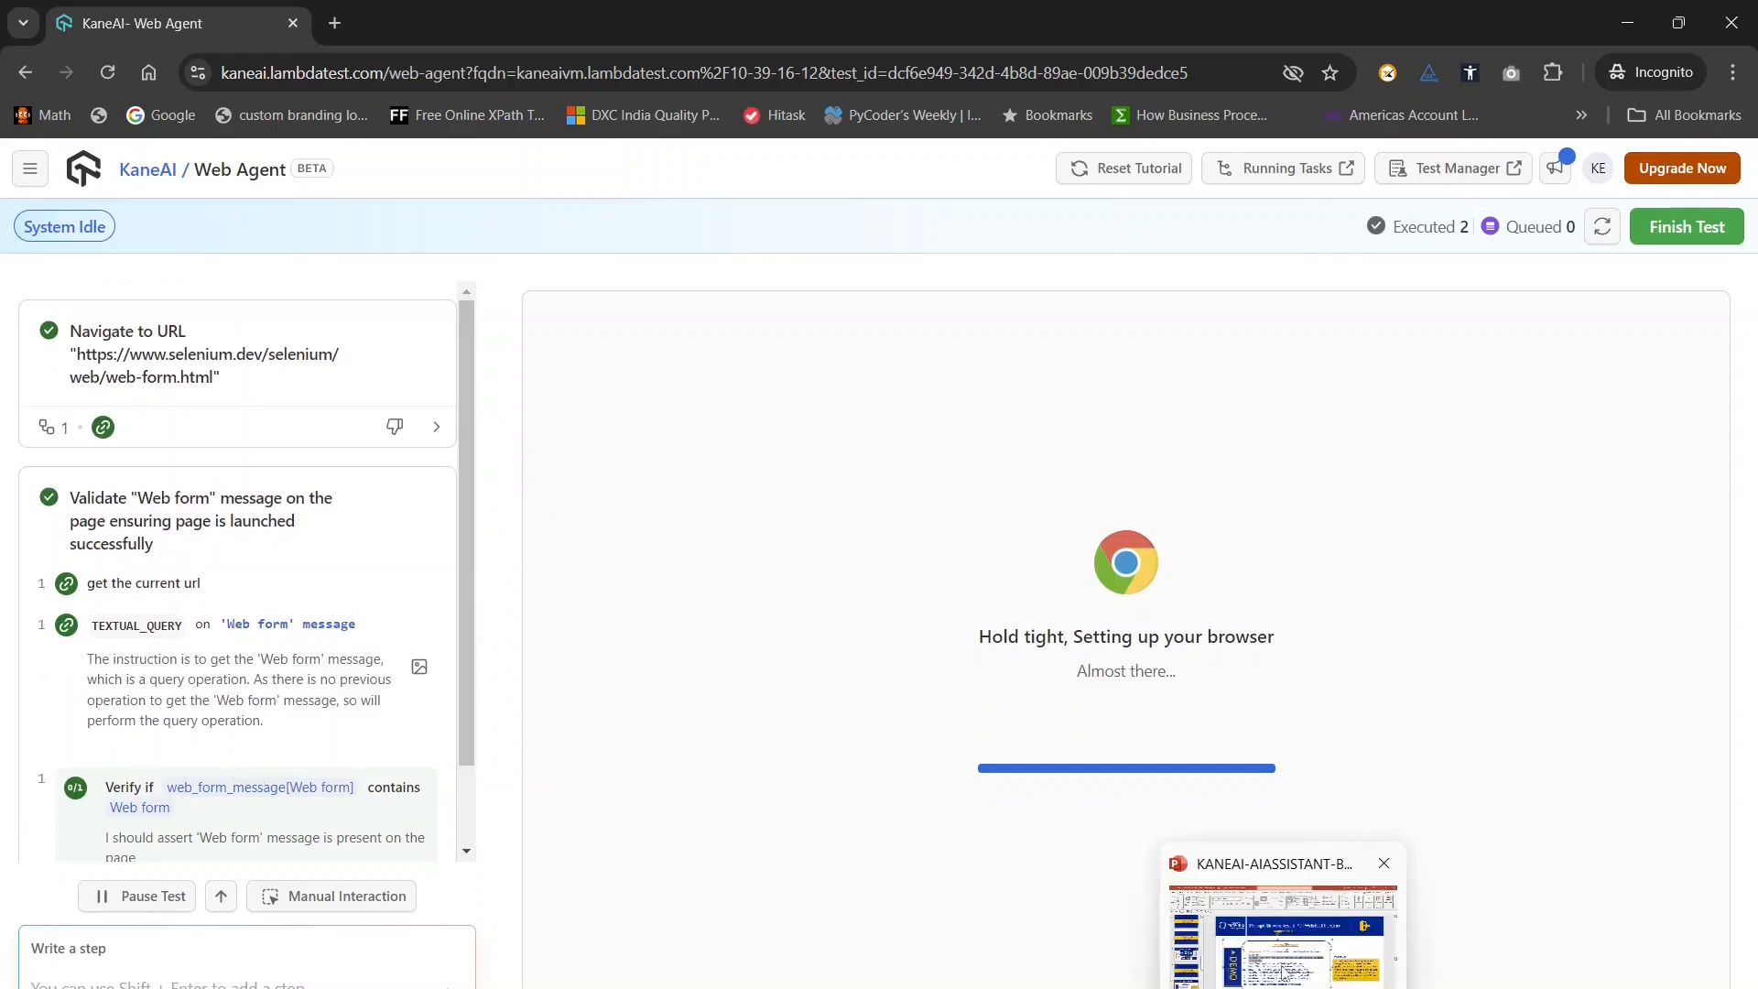
Switch to the PowerPoint slide and copy test step 3, Enter "Welcome" text in the "Text input" edit field
{"action": "left_click", "coordinate": [1286, 973]}
{"action": "left_click", "coordinate": [701, 600]}
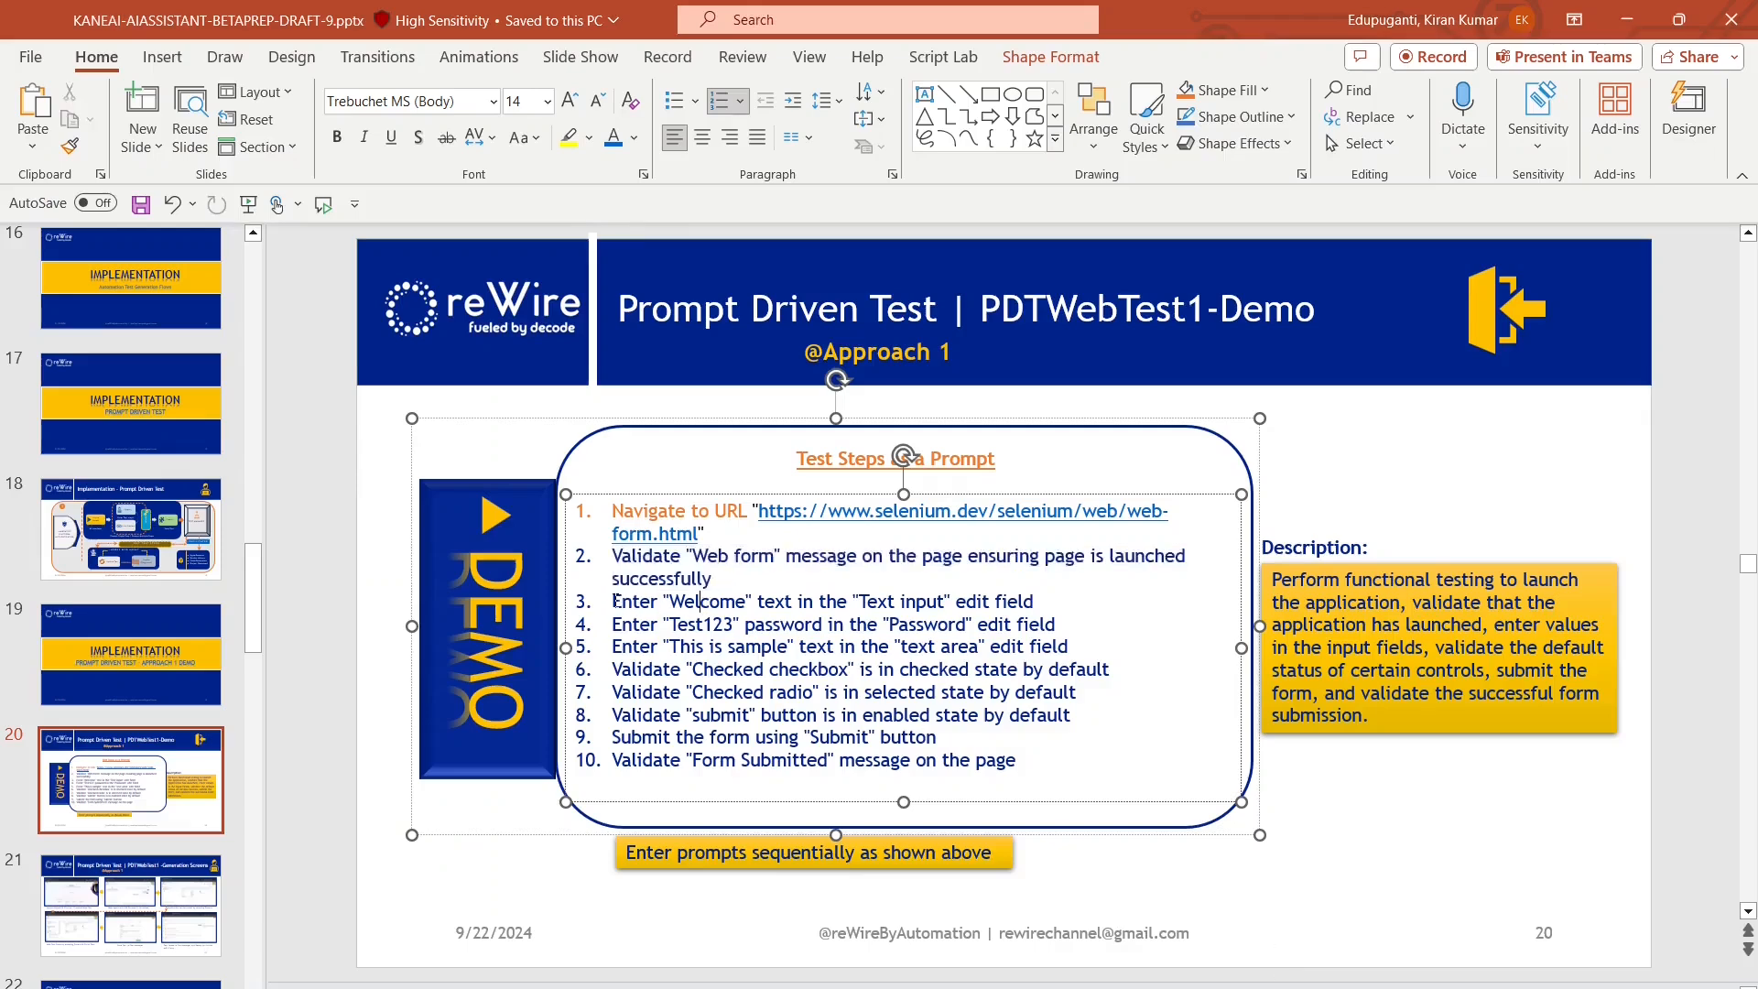
{"action": "left_click_drag", "start_coordinate": [616, 600], "coordinate": [1046, 592]}
{"action": "key", "text": "ctrl+c"}
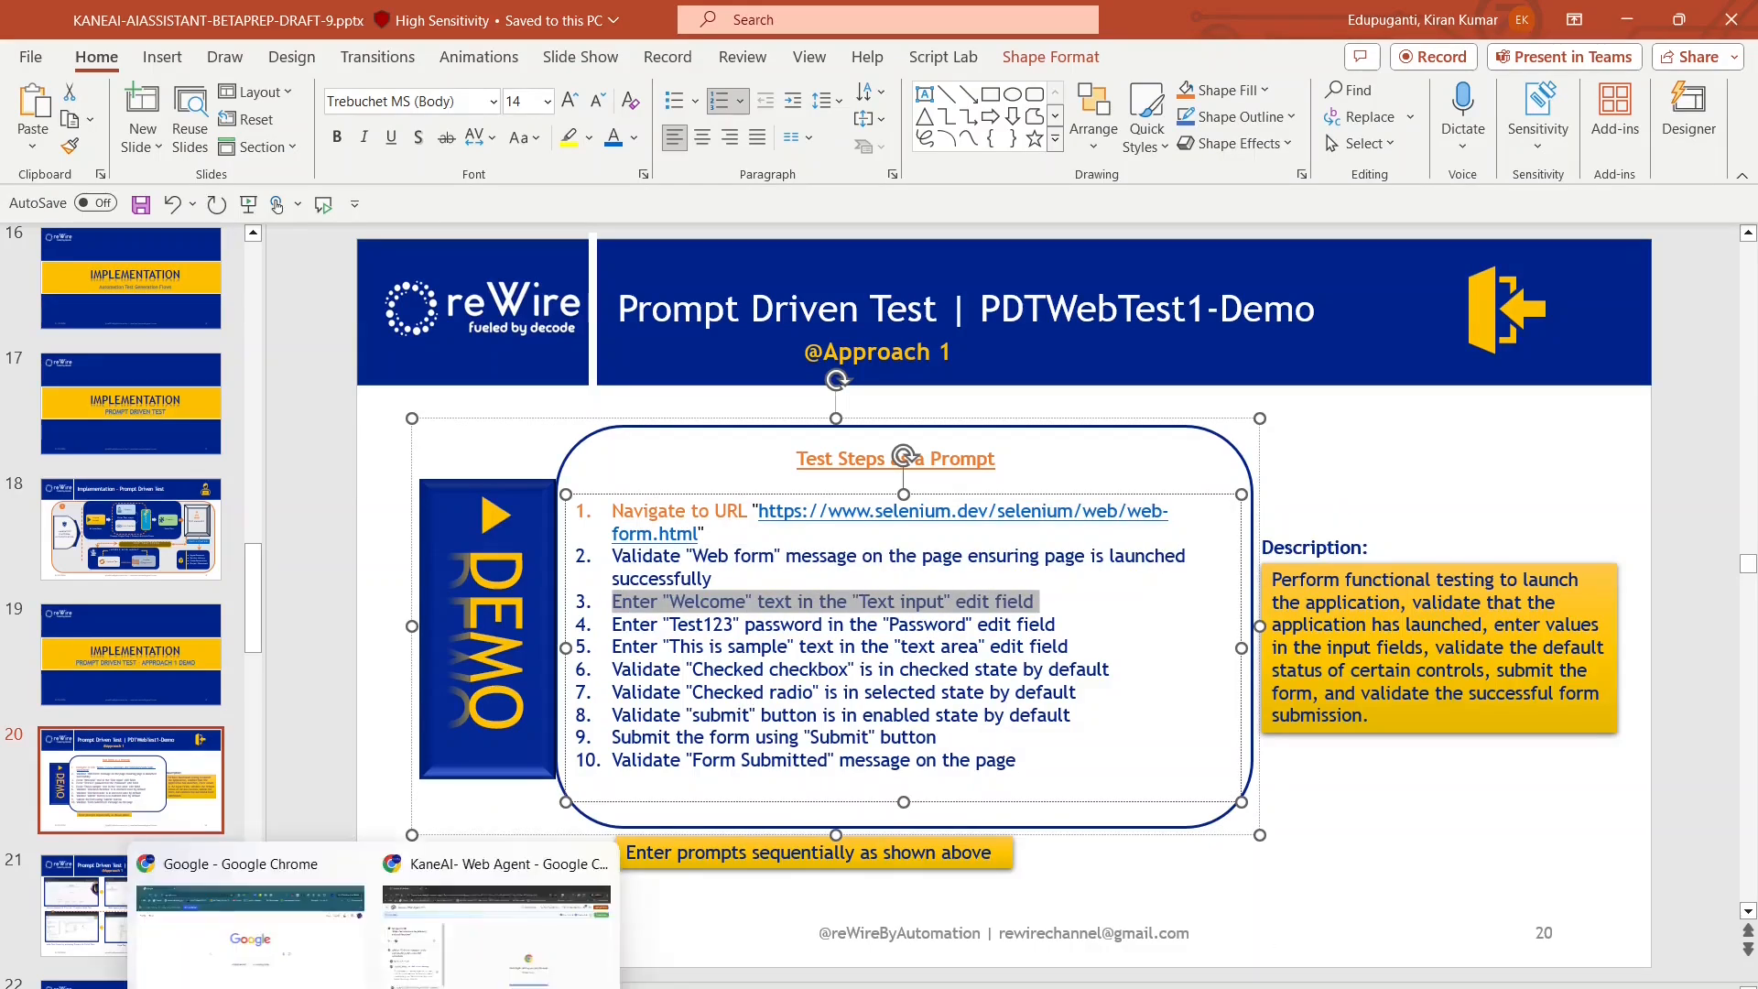
Switch to the KaneAI Web Agent and submit the prompt to enter "Welcome" in the "Text input" edit field
{"action": "left_click", "coordinate": [462, 976]}
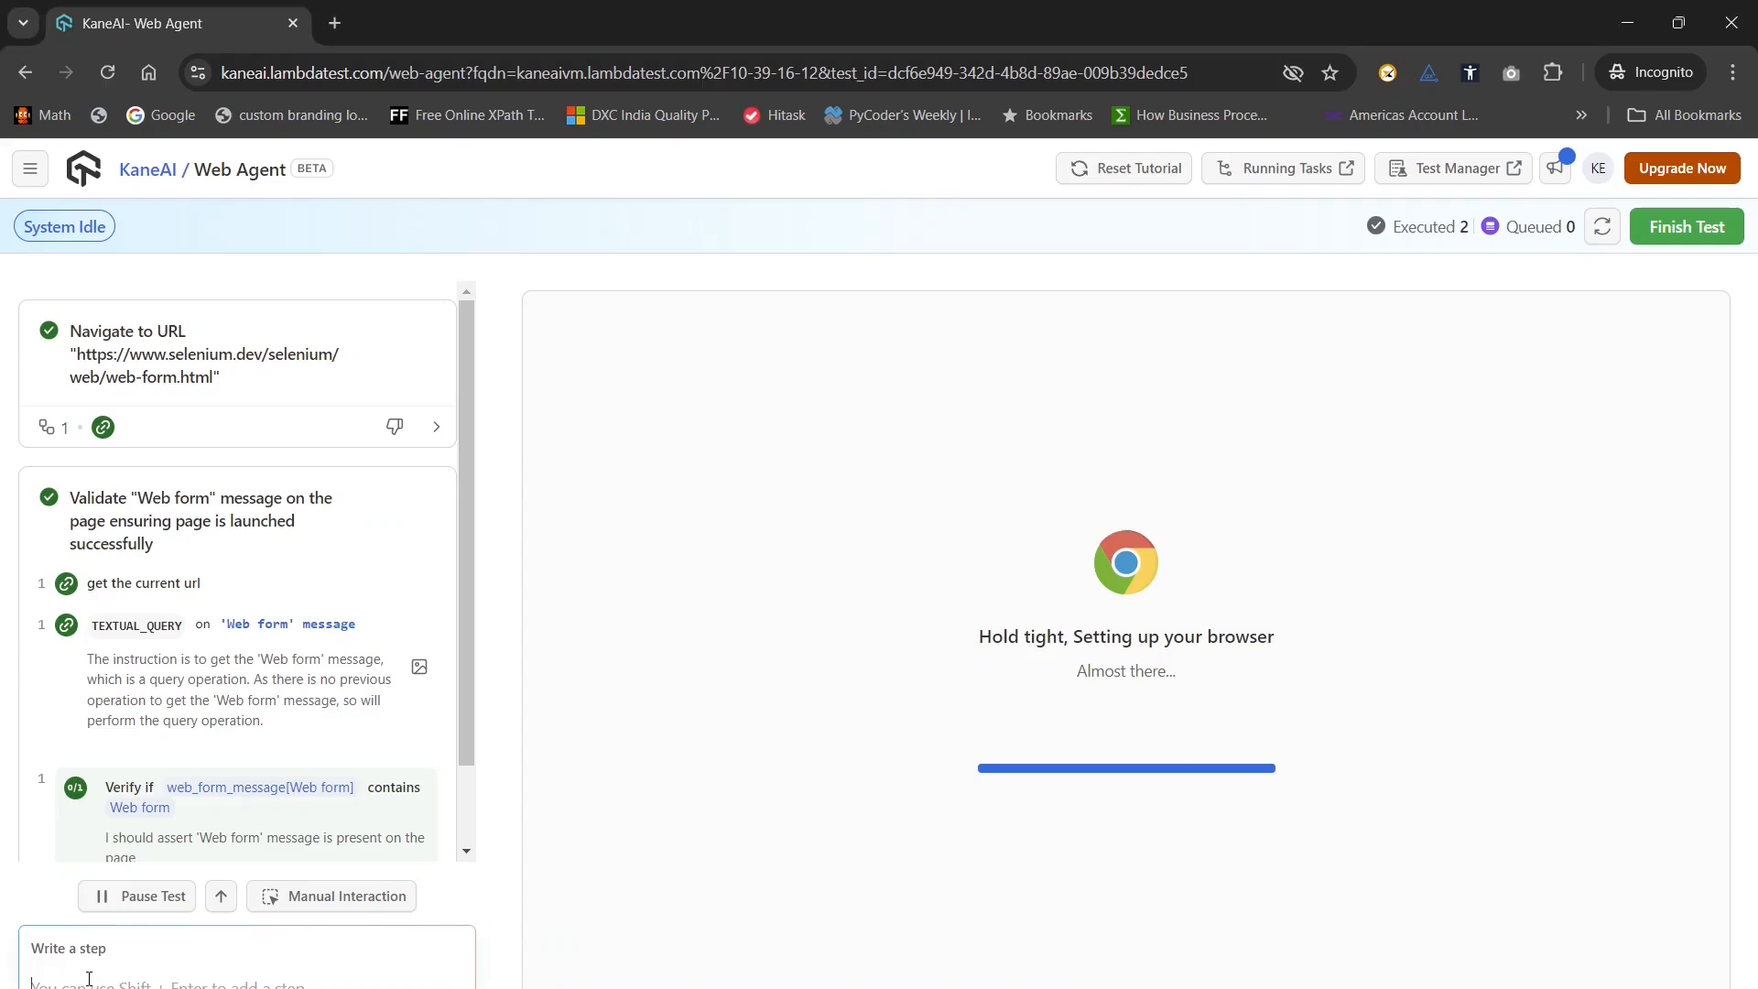
{"action": "key", "text": "ctrl+v"}
{"action": "key", "text": "Return"}
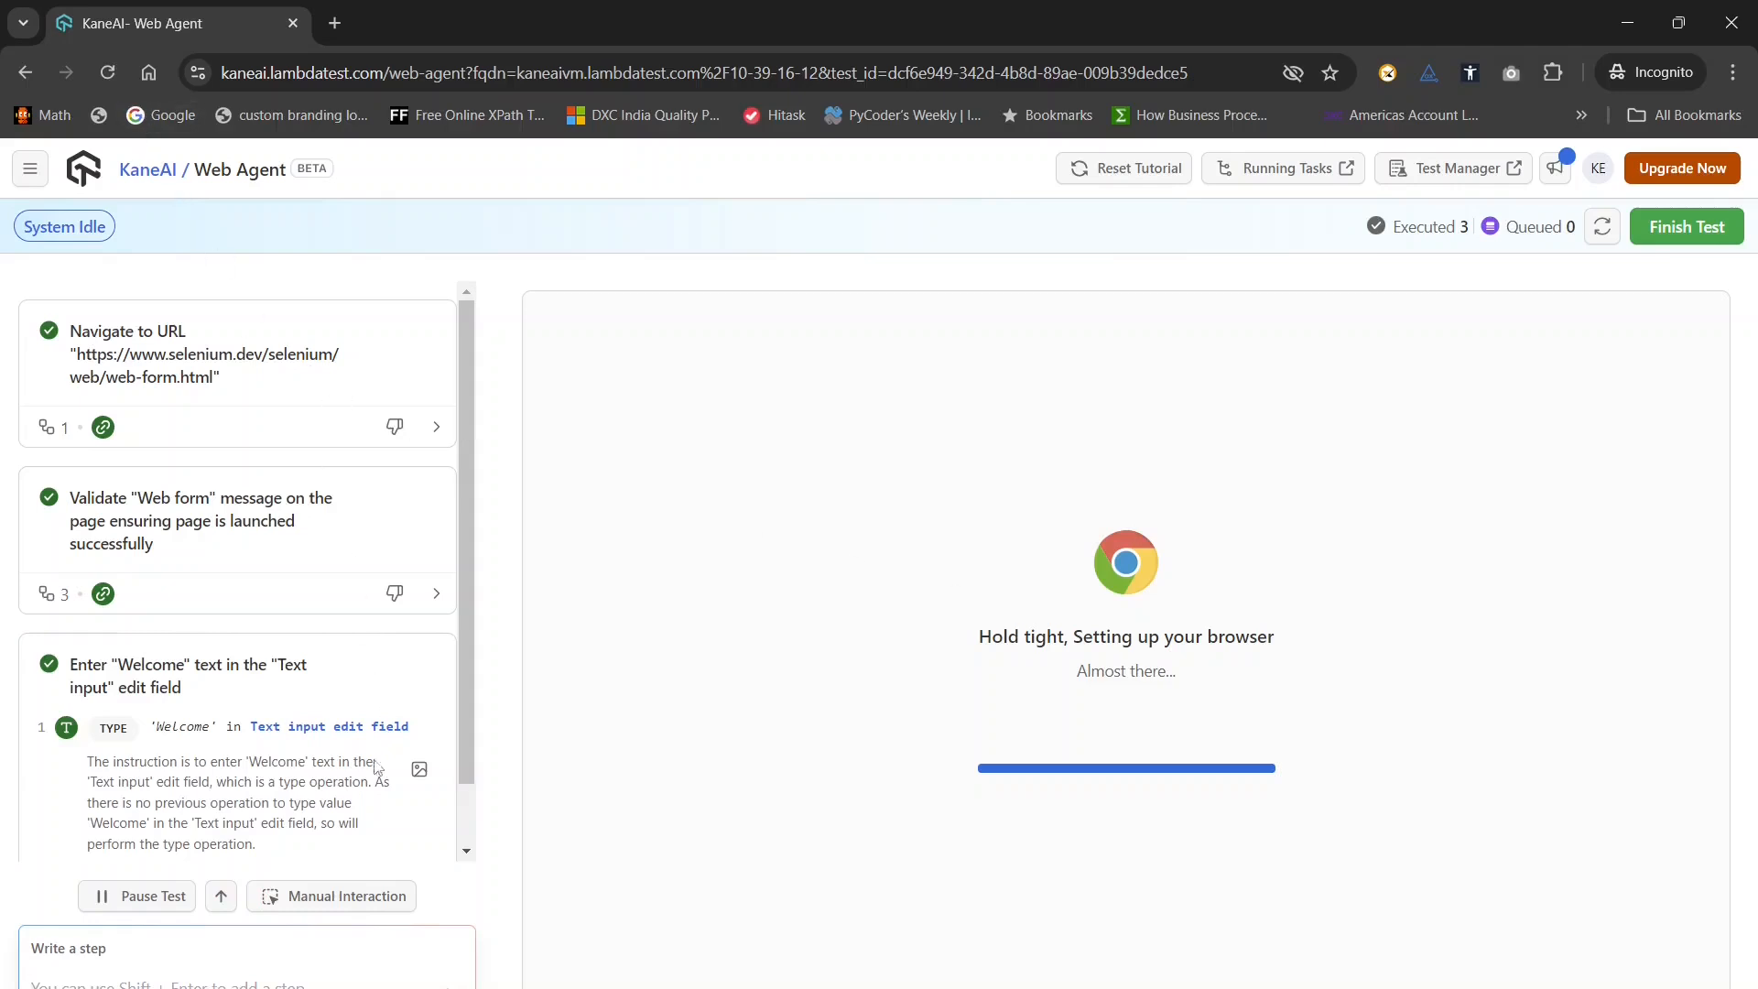
Reload the Web Agent page to load the test browser preview and check the executed "Welcome" step
{"action": "scroll", "coordinate": [366, 773], "scroll_direction": "down", "scroll_amount": 1}
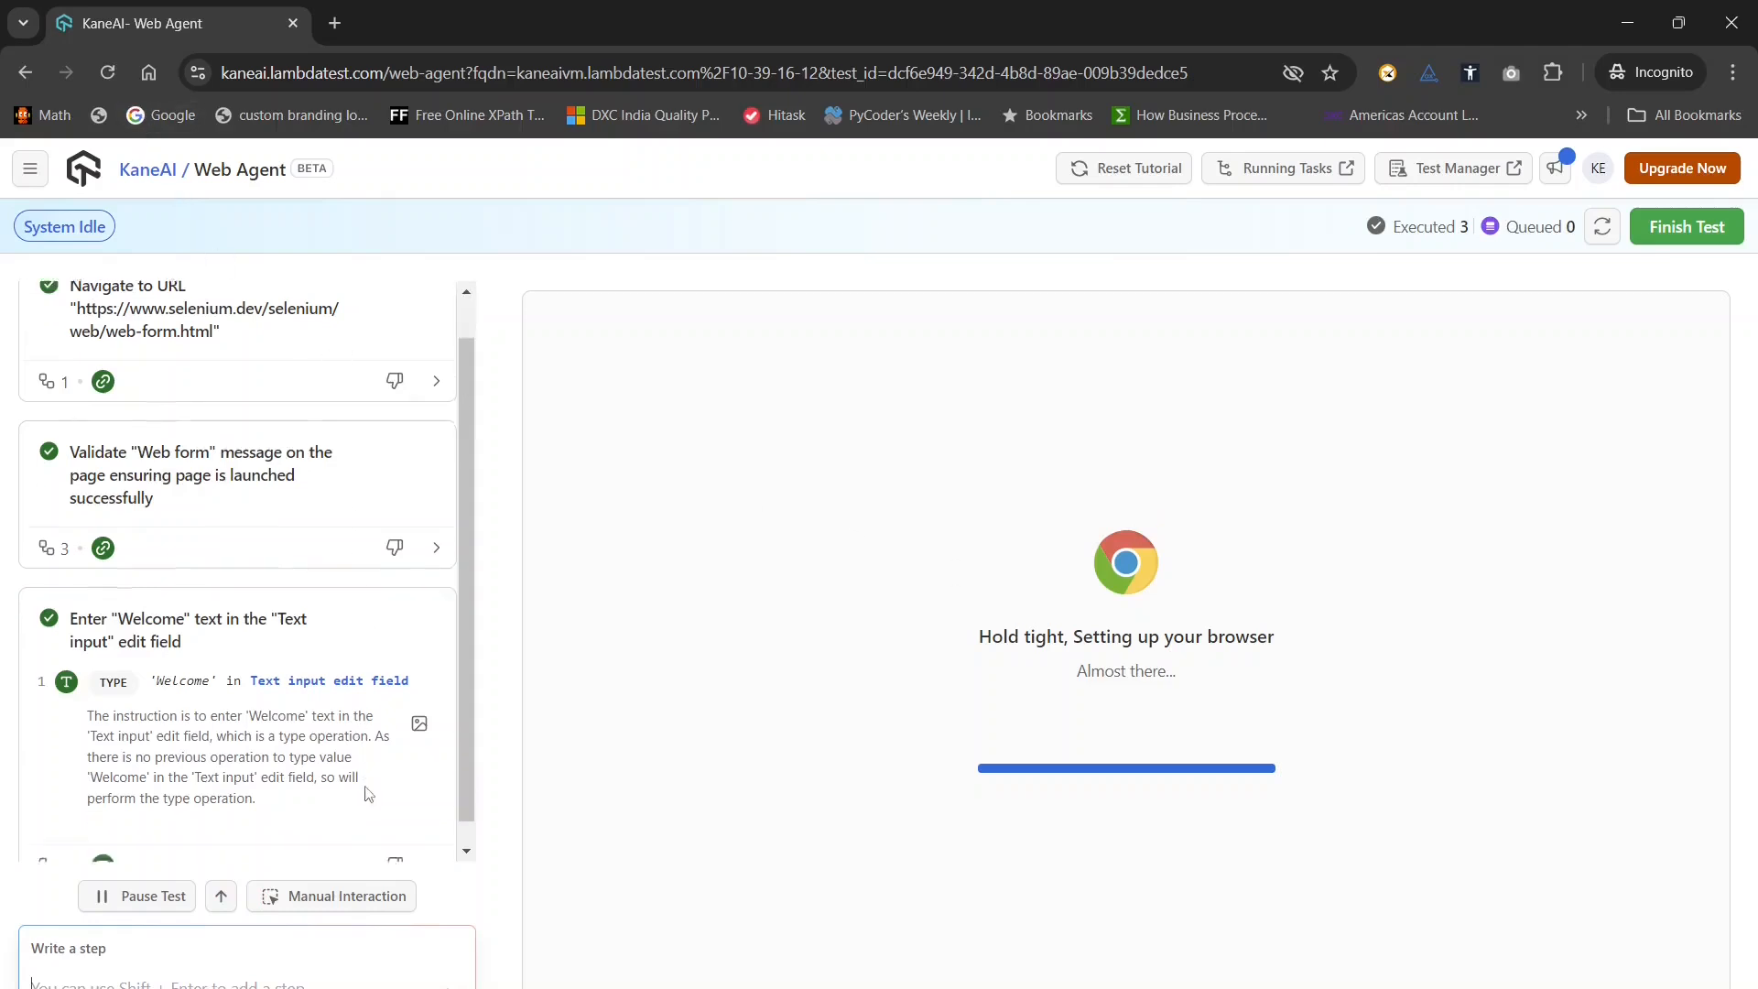
{"action": "left_click", "coordinate": [109, 72]}
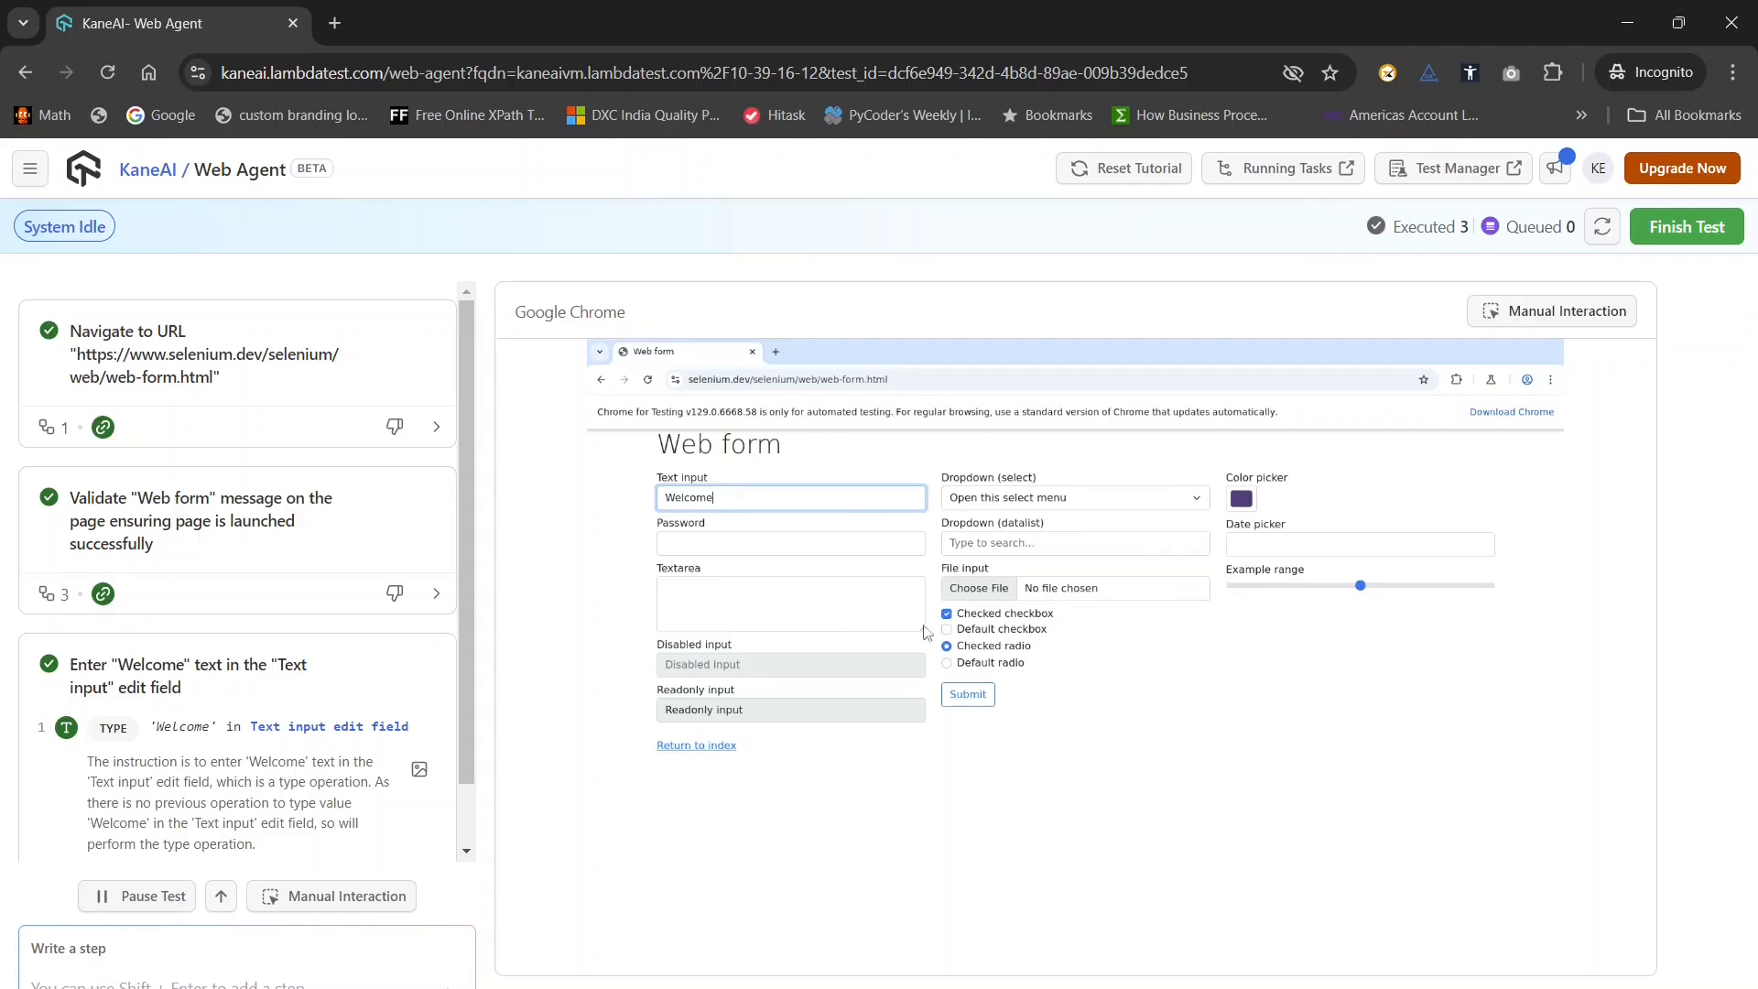
{"action": "scroll", "coordinate": [472, 730], "scroll_direction": "down", "scroll_amount": 1}
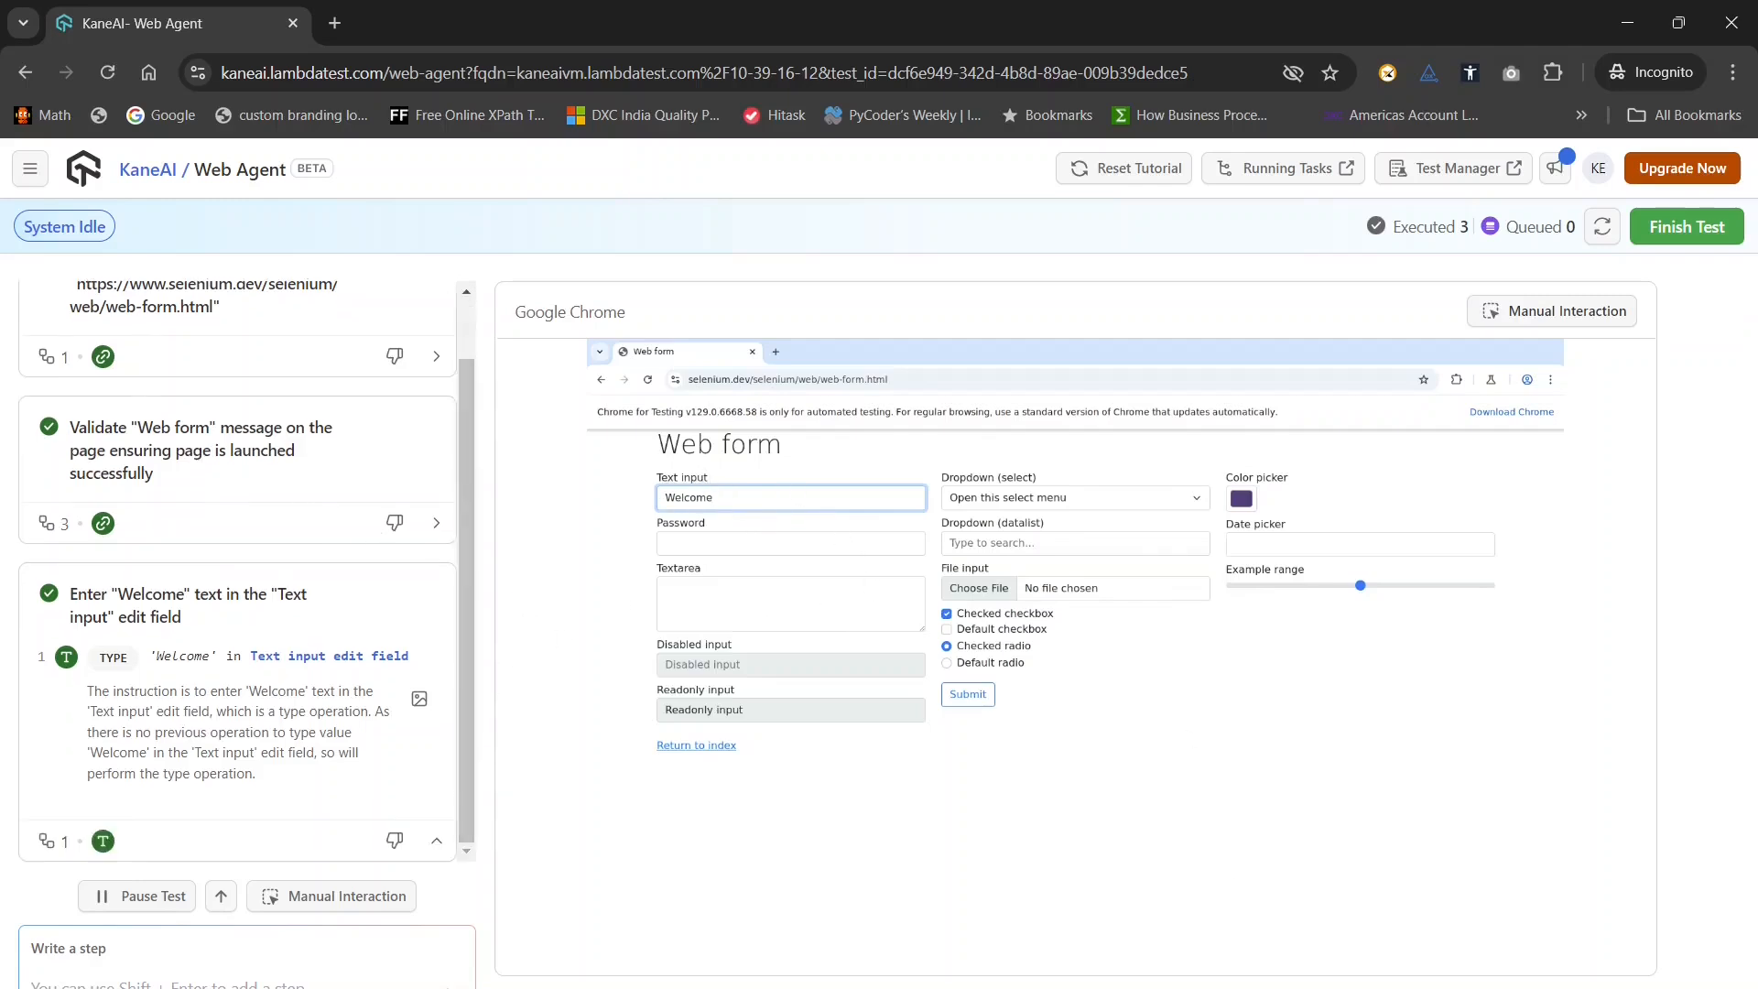
Switch to the PowerPoint slide and copy test step 4, the prompt that fills the "Password" edit field
{"action": "mouse_move", "coordinate": [1282, 984]}
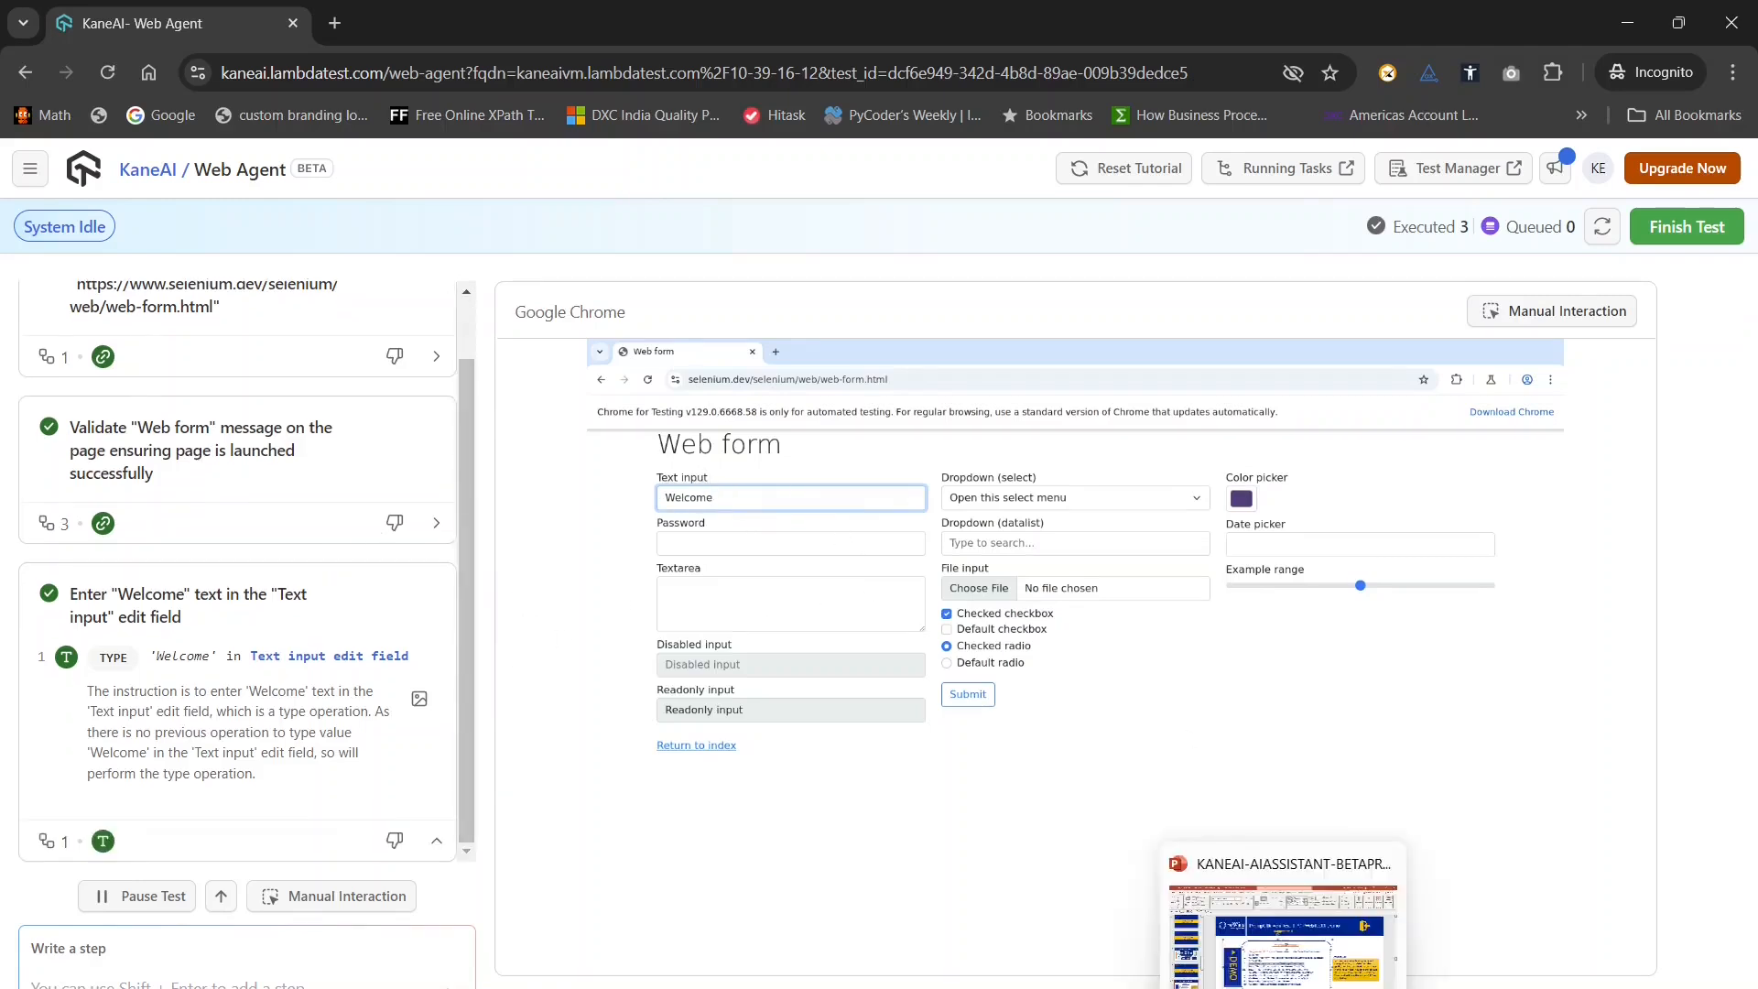
{"action": "left_click", "coordinate": [1297, 932]}
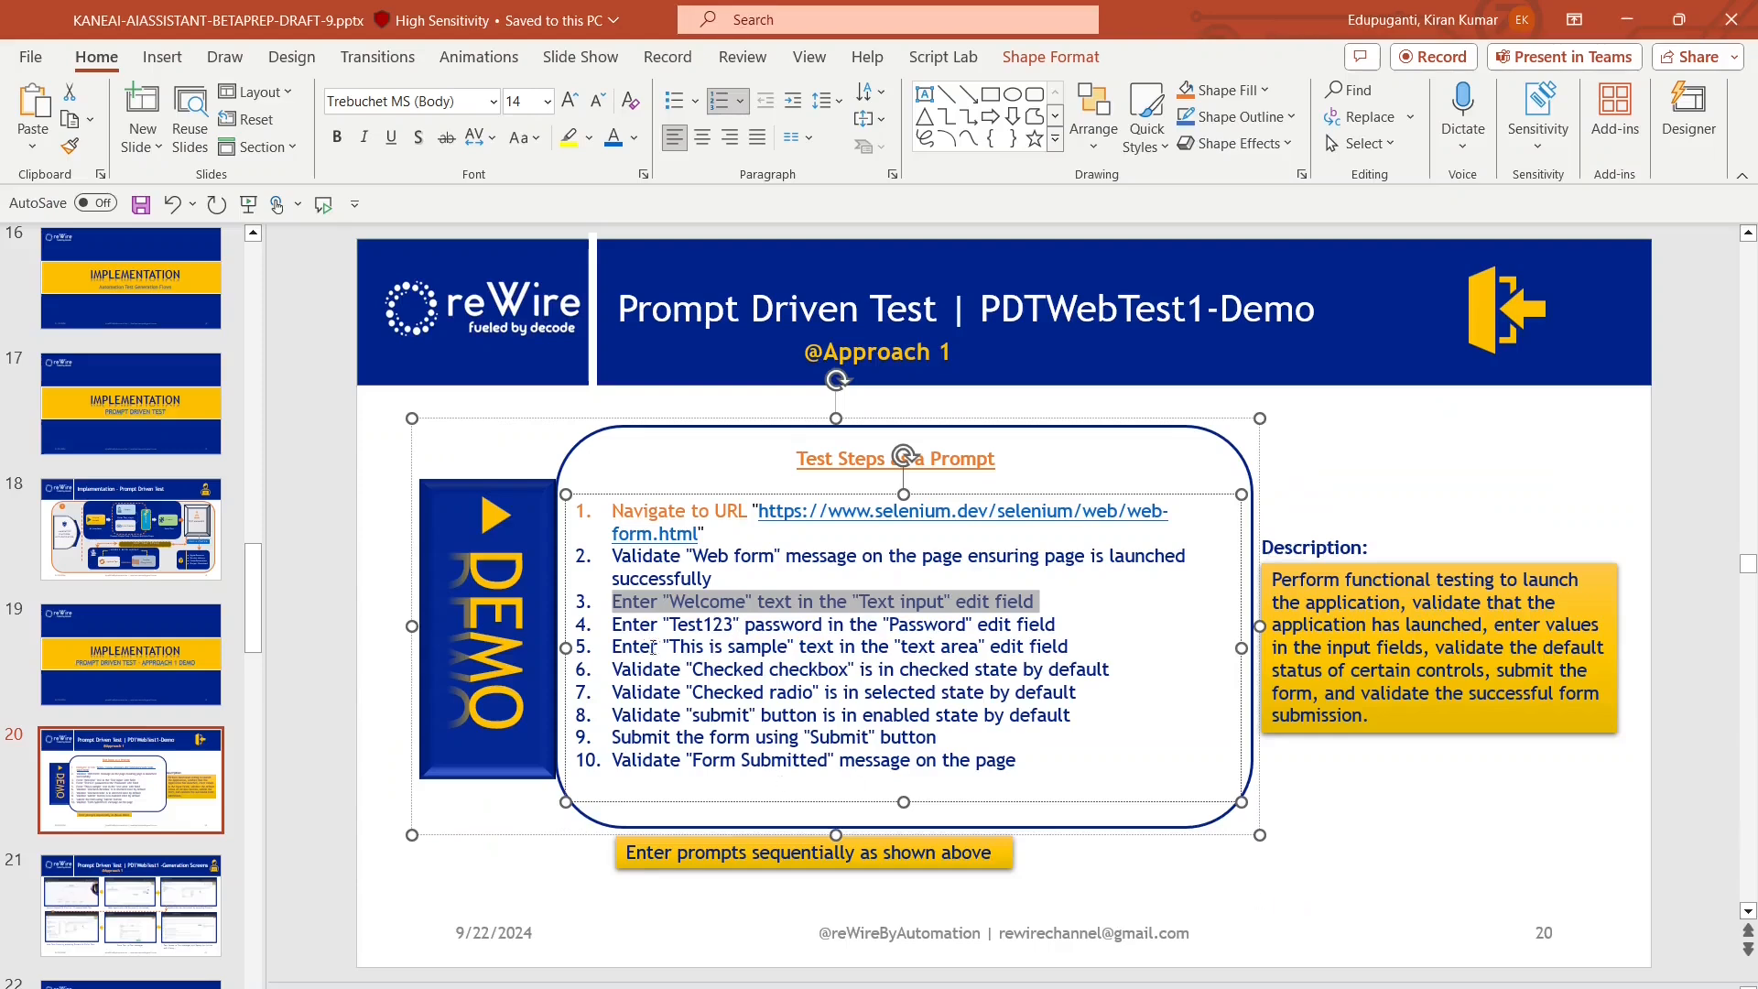
{"action": "left_click_drag", "start_coordinate": [611, 626], "coordinate": [1060, 626]}
{"action": "key", "text": "ctrl+c"}
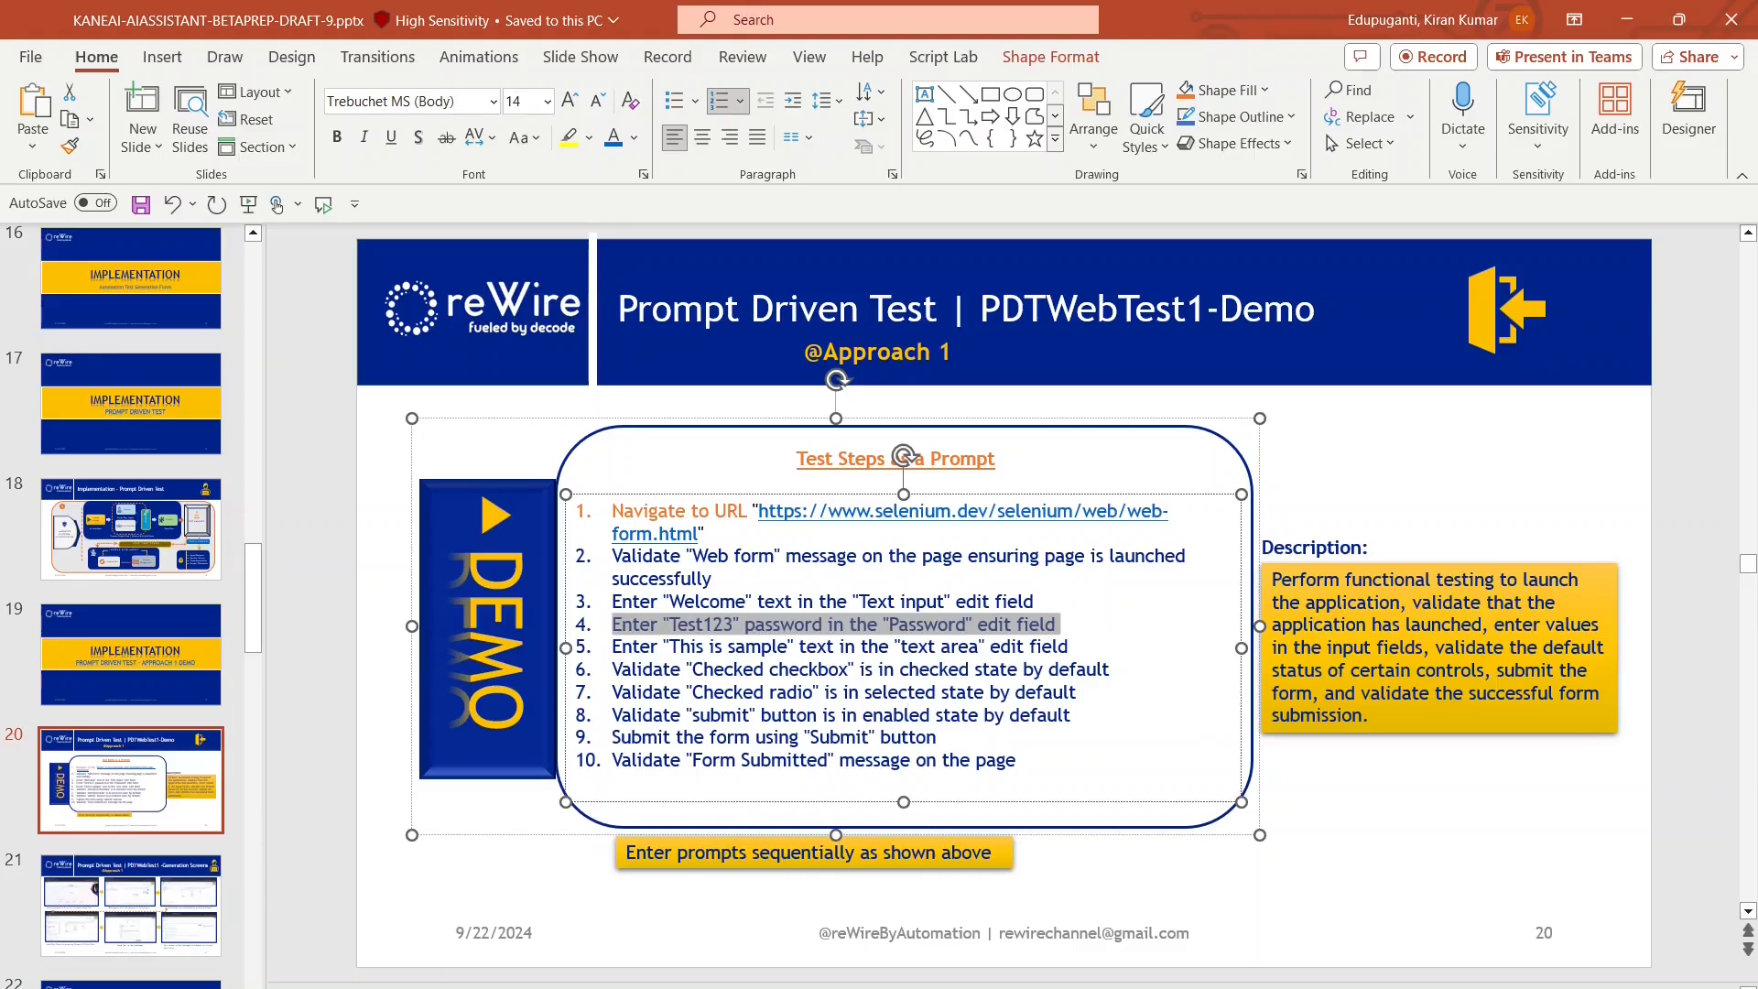
Switch to the KaneAI Web Agent and submit the copied prompt that enters the test password in the "Password" edit field
{"action": "left_click", "coordinate": [426, 986]}
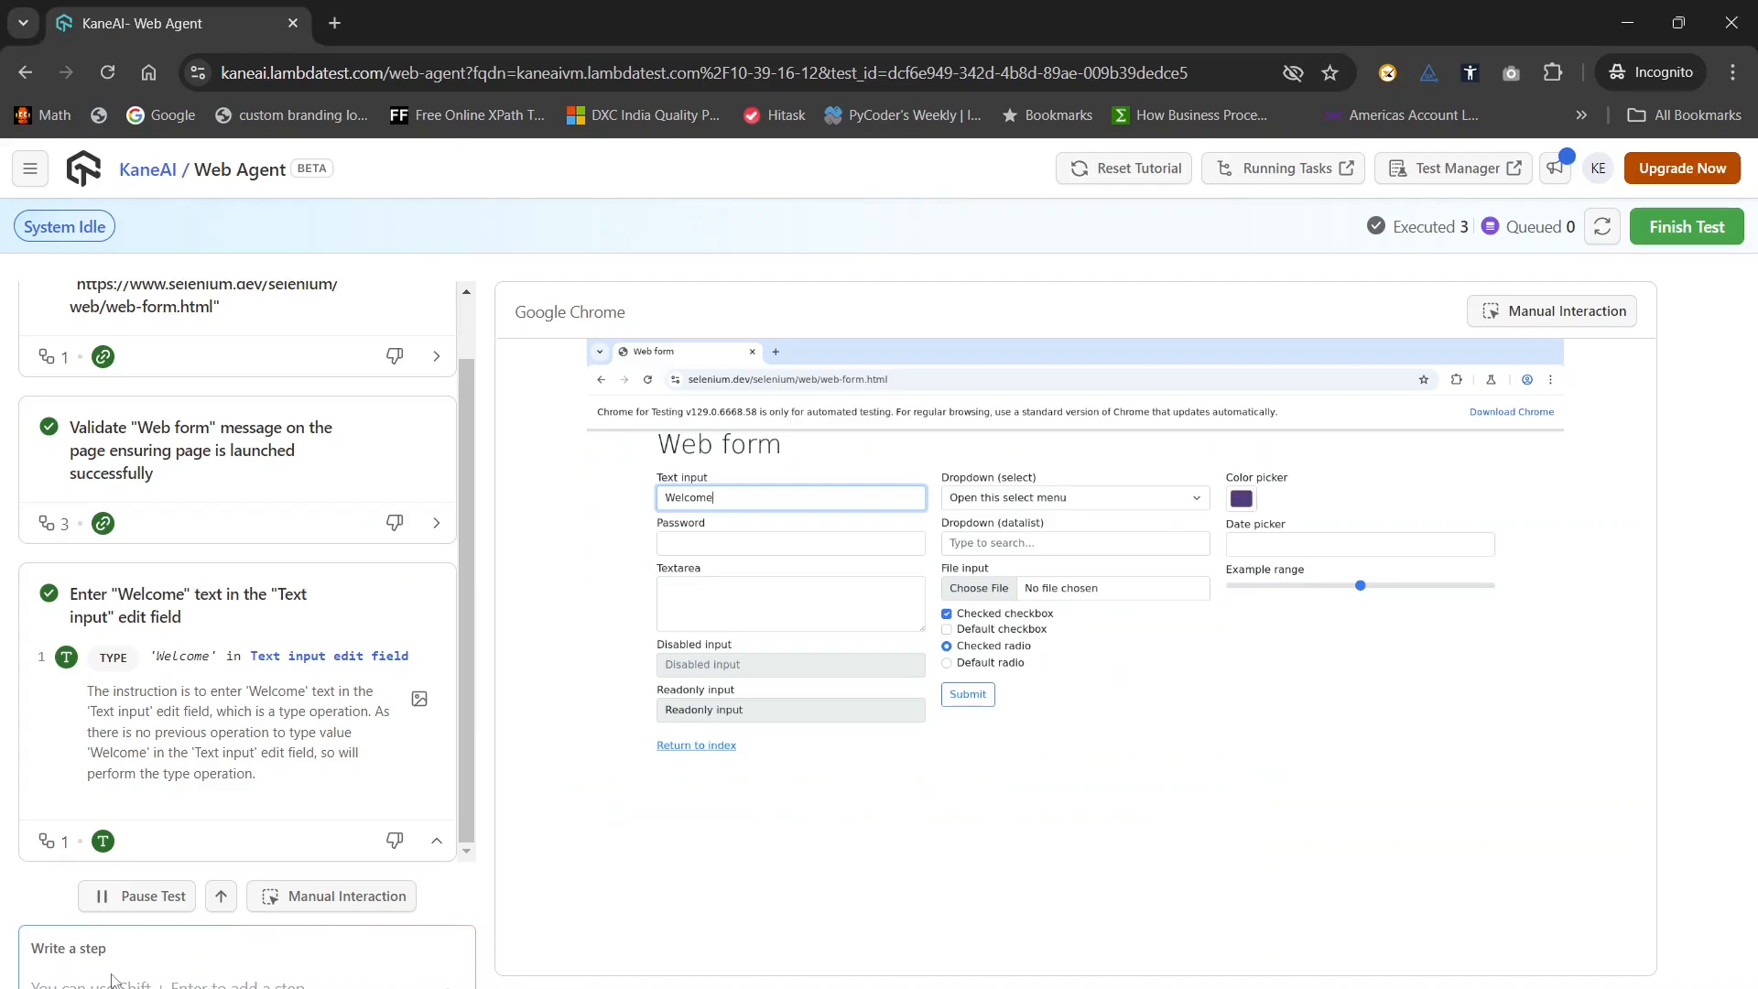
{"action": "key", "text": "ctrl+v"}
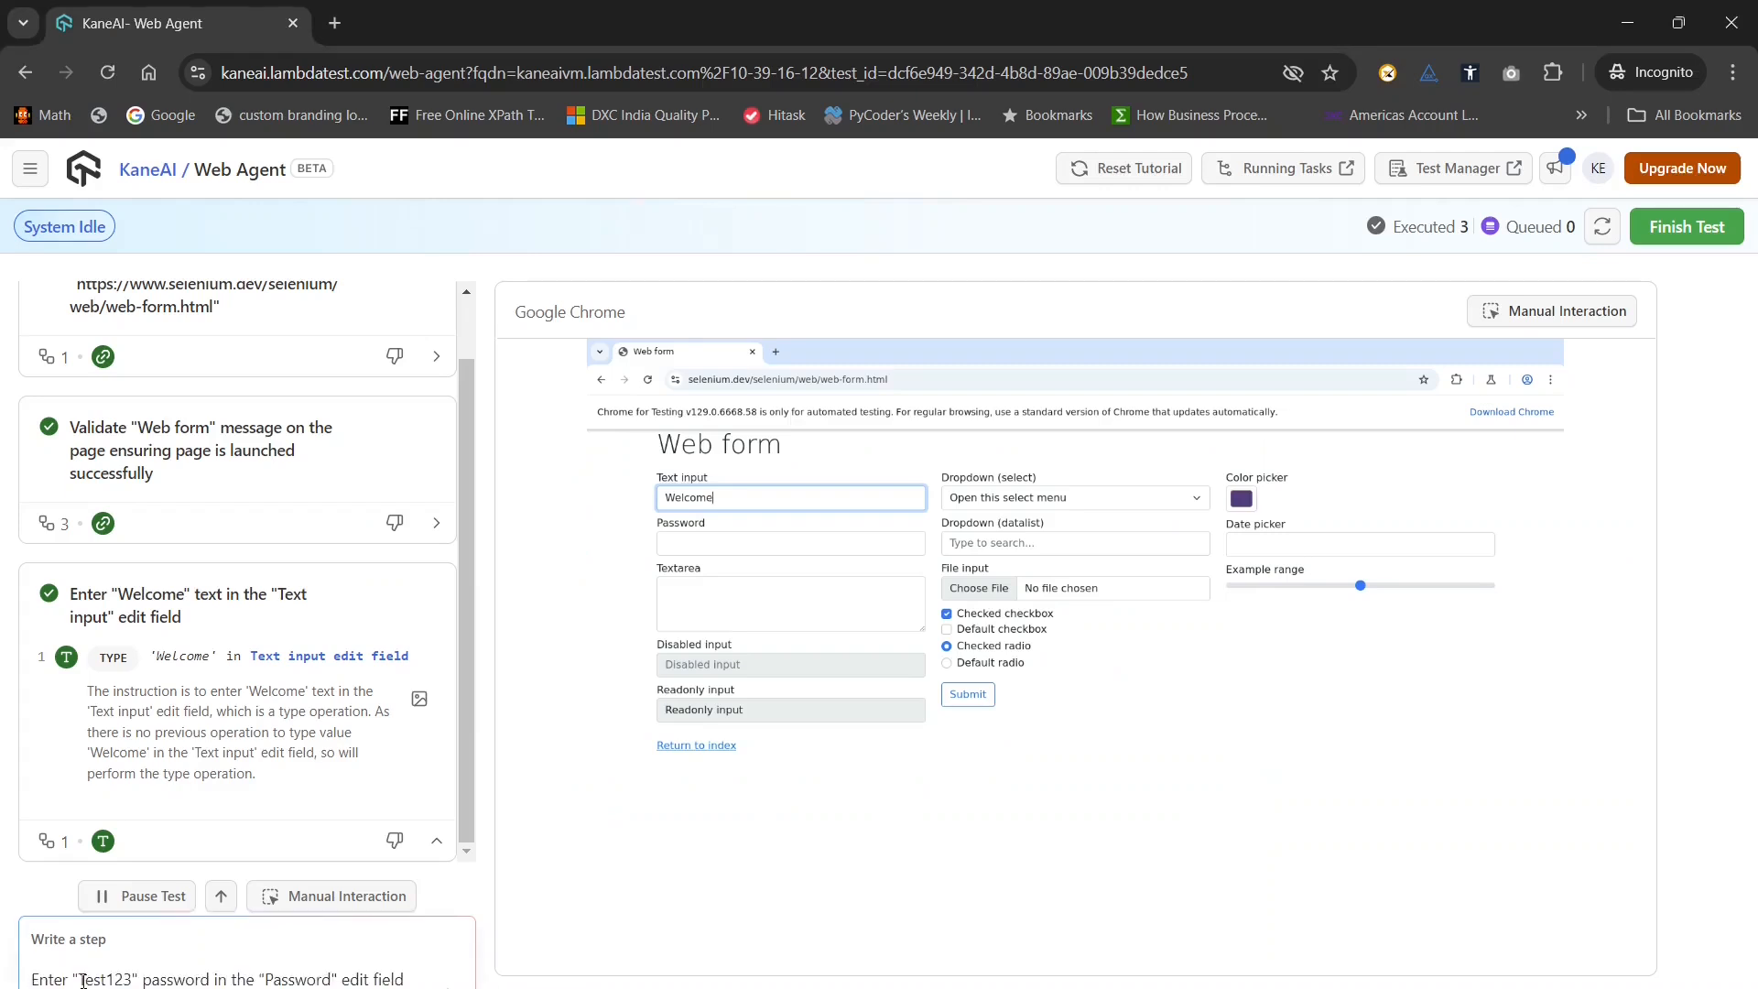
{"action": "left_click", "coordinate": [492, 952]}
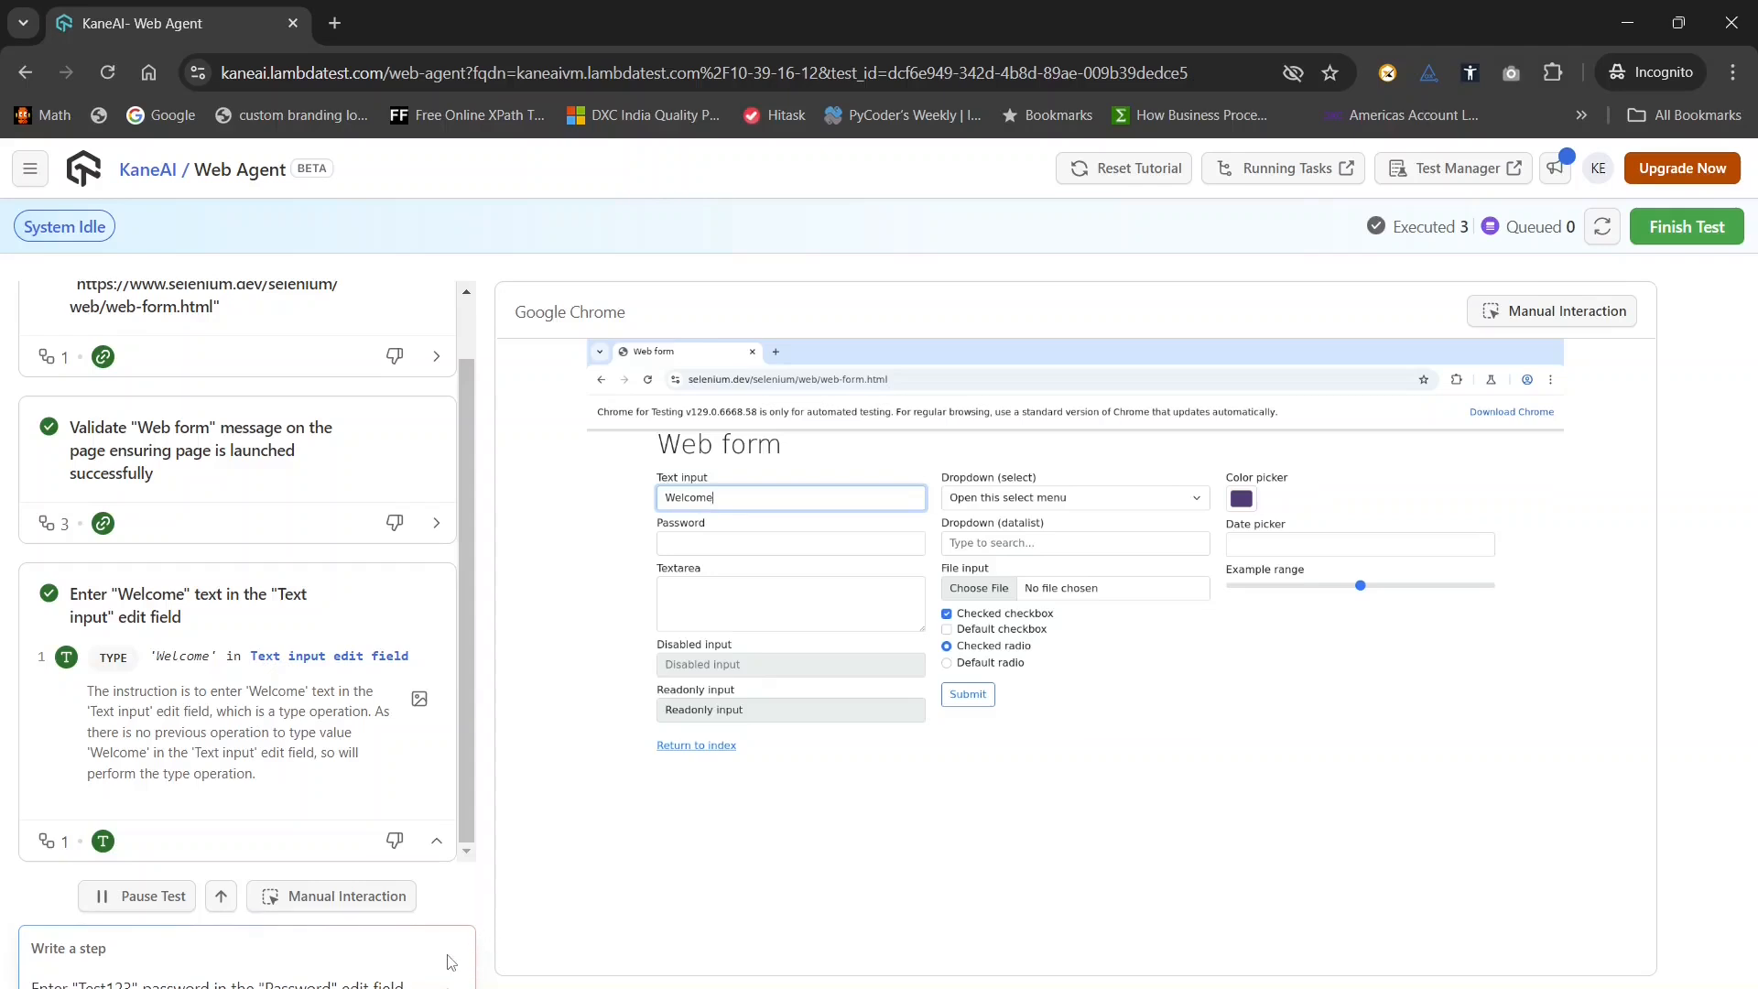
{"action": "key", "text": "Return"}
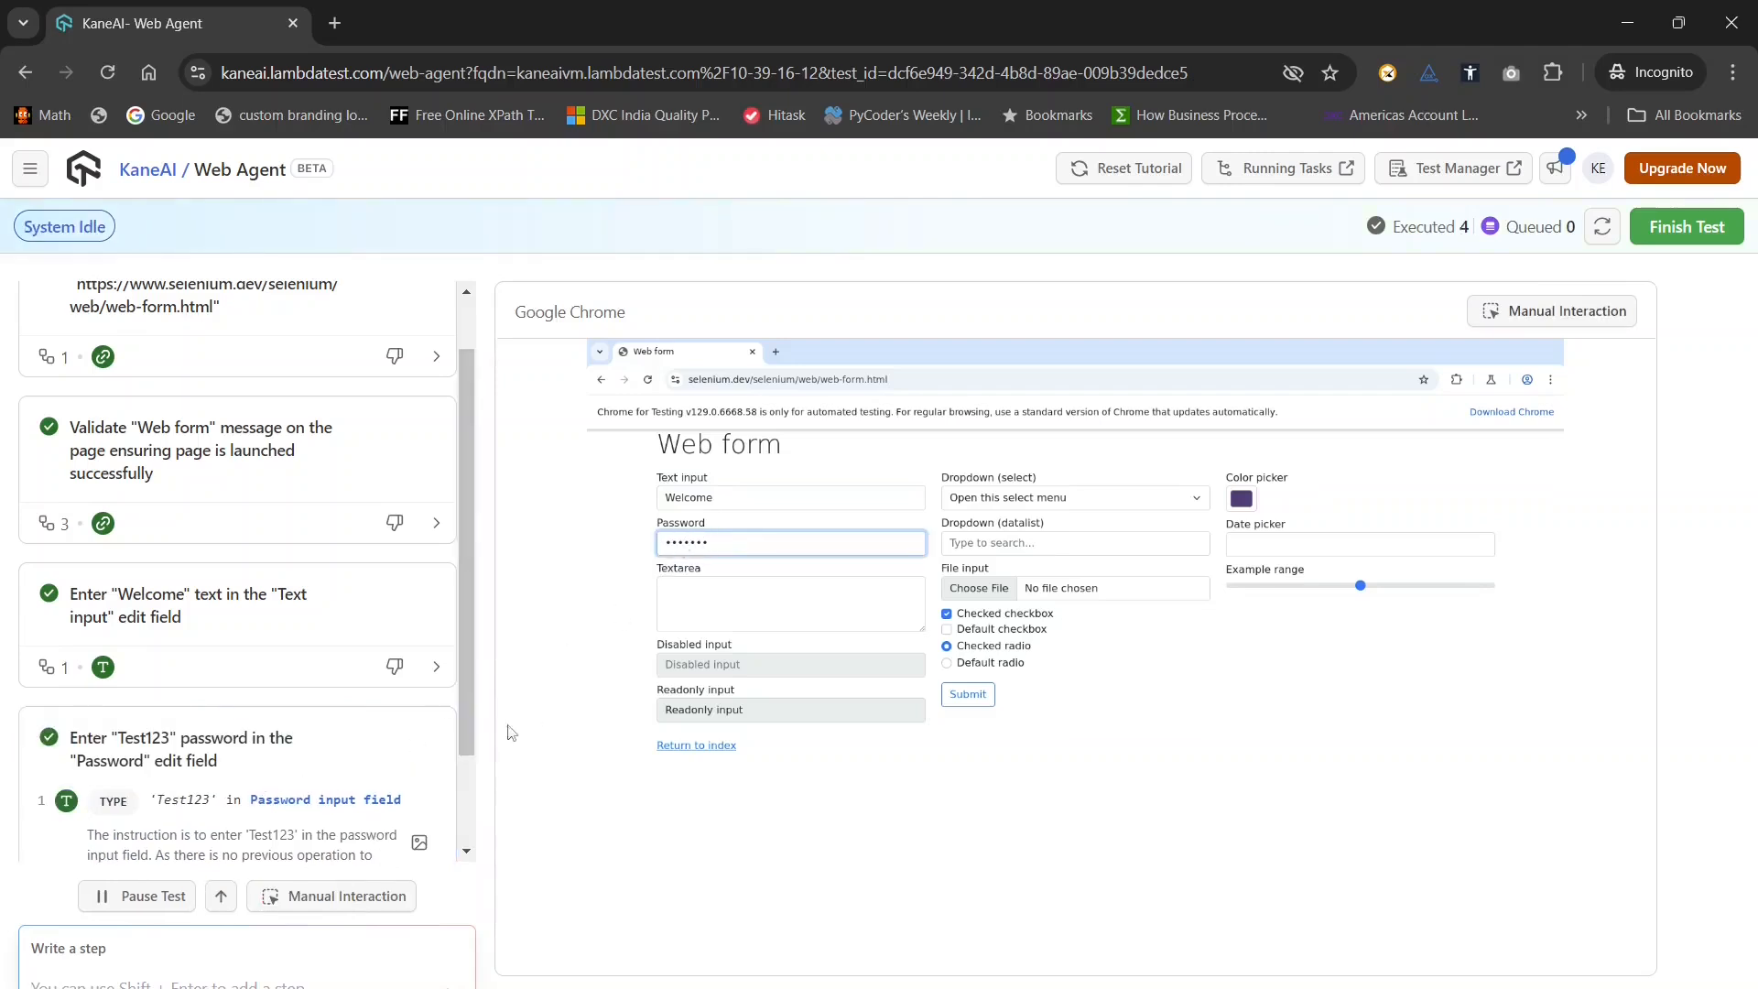
Switch to the PowerPoint slide and copy test step 5, the prompt that enters "This is sample" in the "text area" edit field
{"action": "left_click_drag", "start_coordinate": [463, 712], "coordinate": [470, 822]}
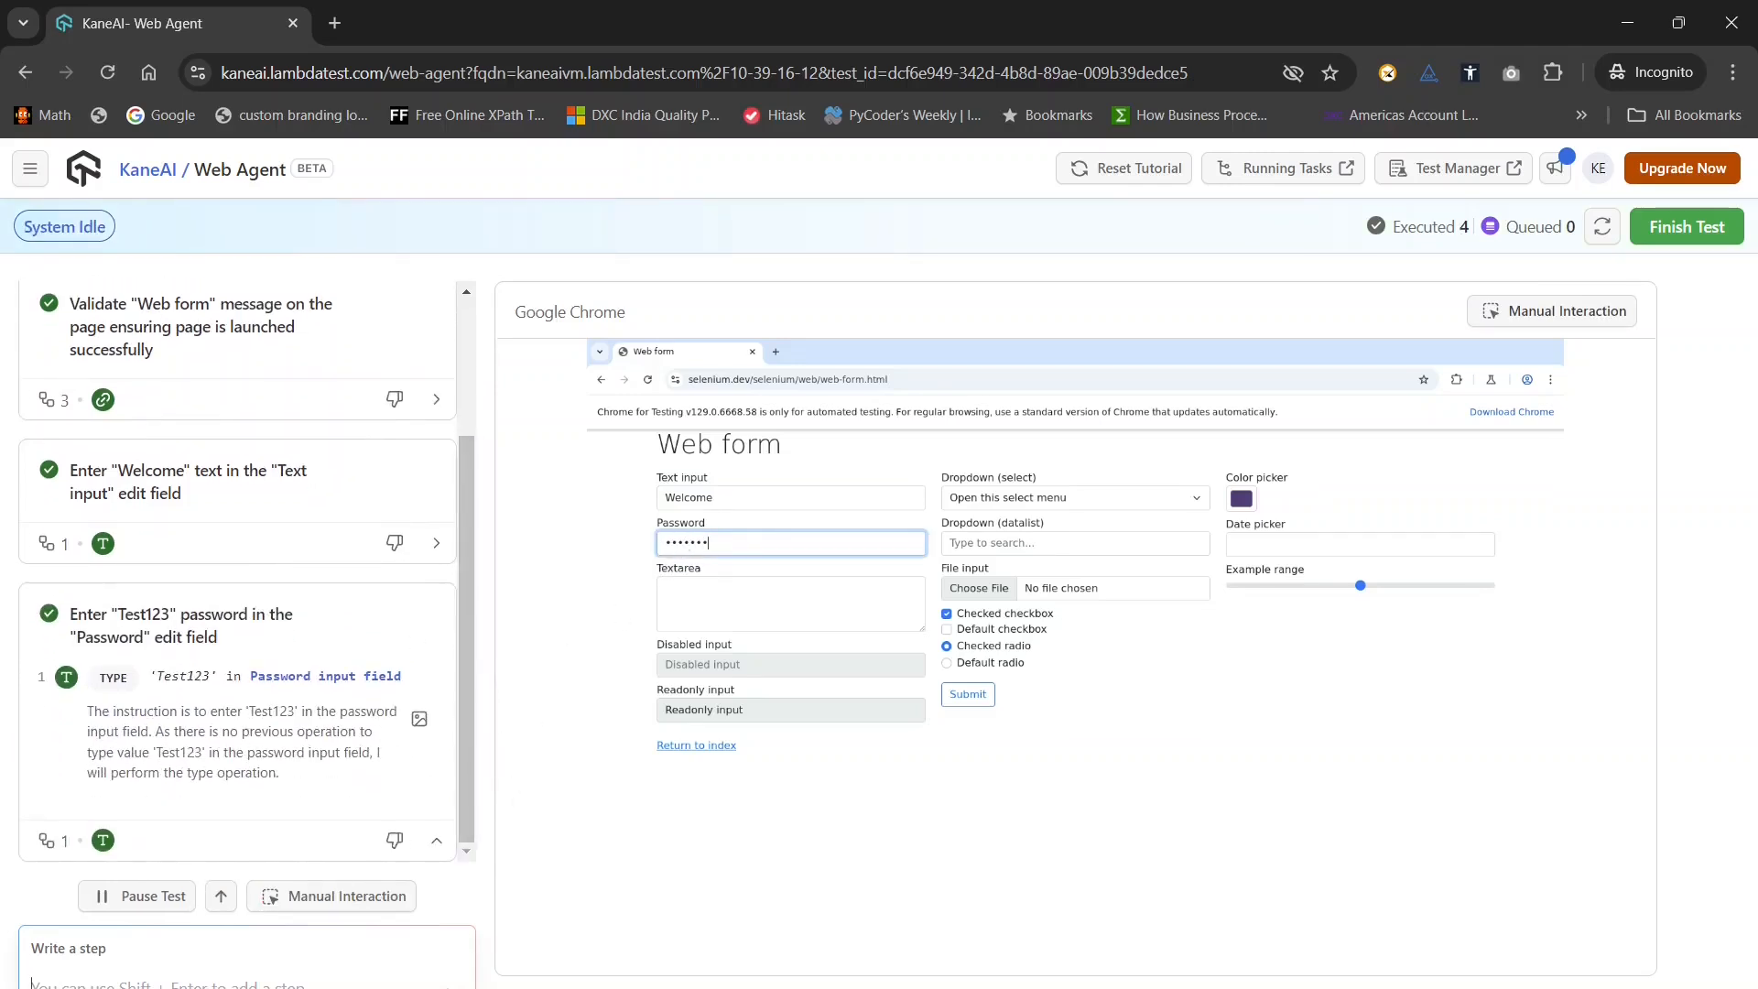
{"action": "left_click", "coordinate": [1281, 961]}
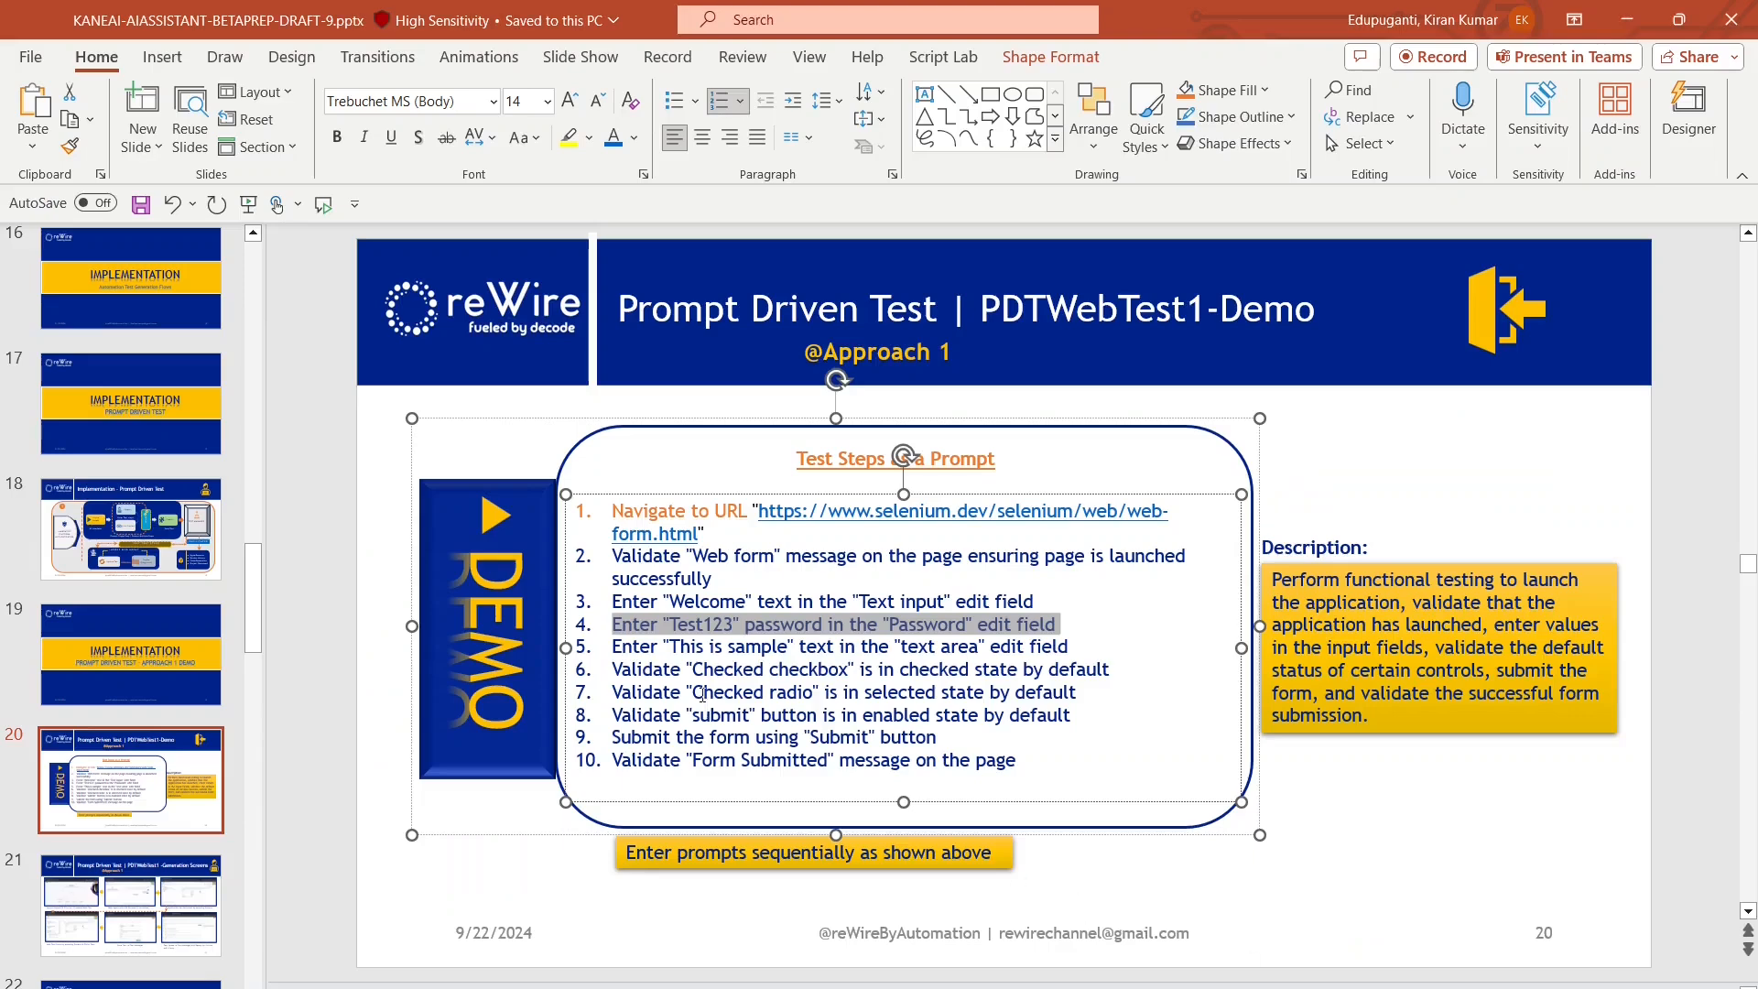
{"action": "left_click_drag", "start_coordinate": [611, 647], "coordinate": [1062, 657]}
{"action": "key", "text": "ctrl+c"}
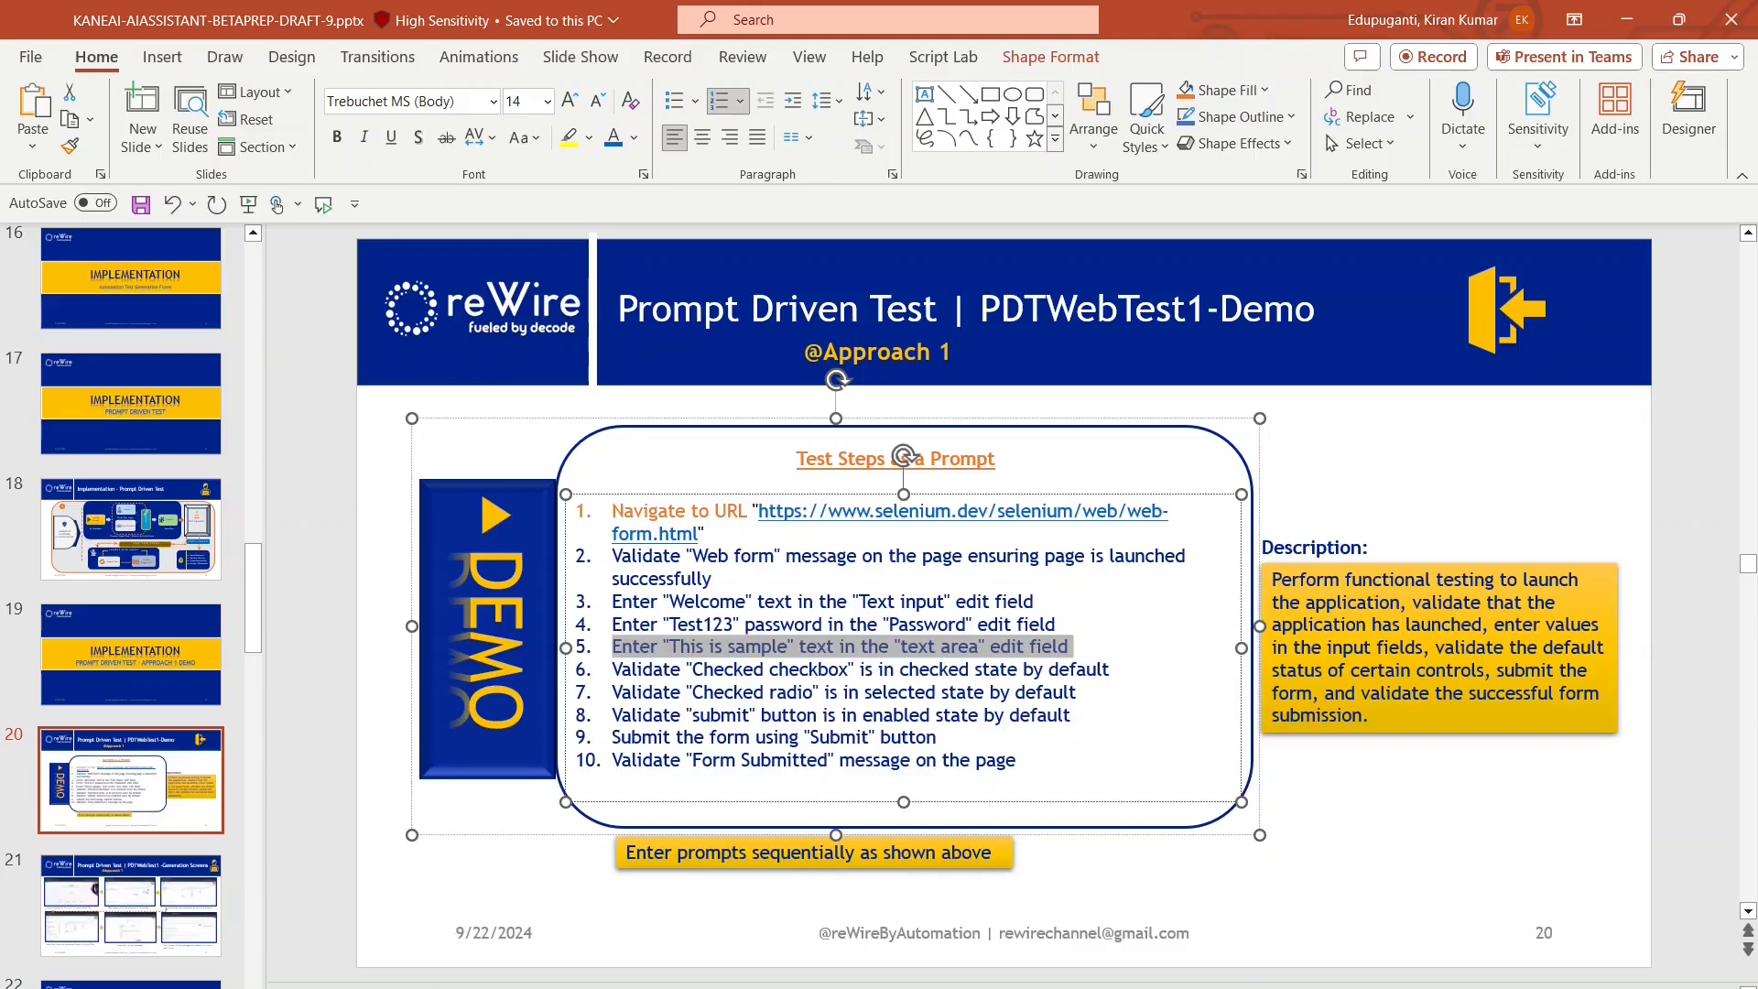
Switch to the KaneAI Web Agent and submit the prompt to enter "This is sample" in the "text area" edit field
{"action": "mouse_move", "coordinate": [375, 986]}
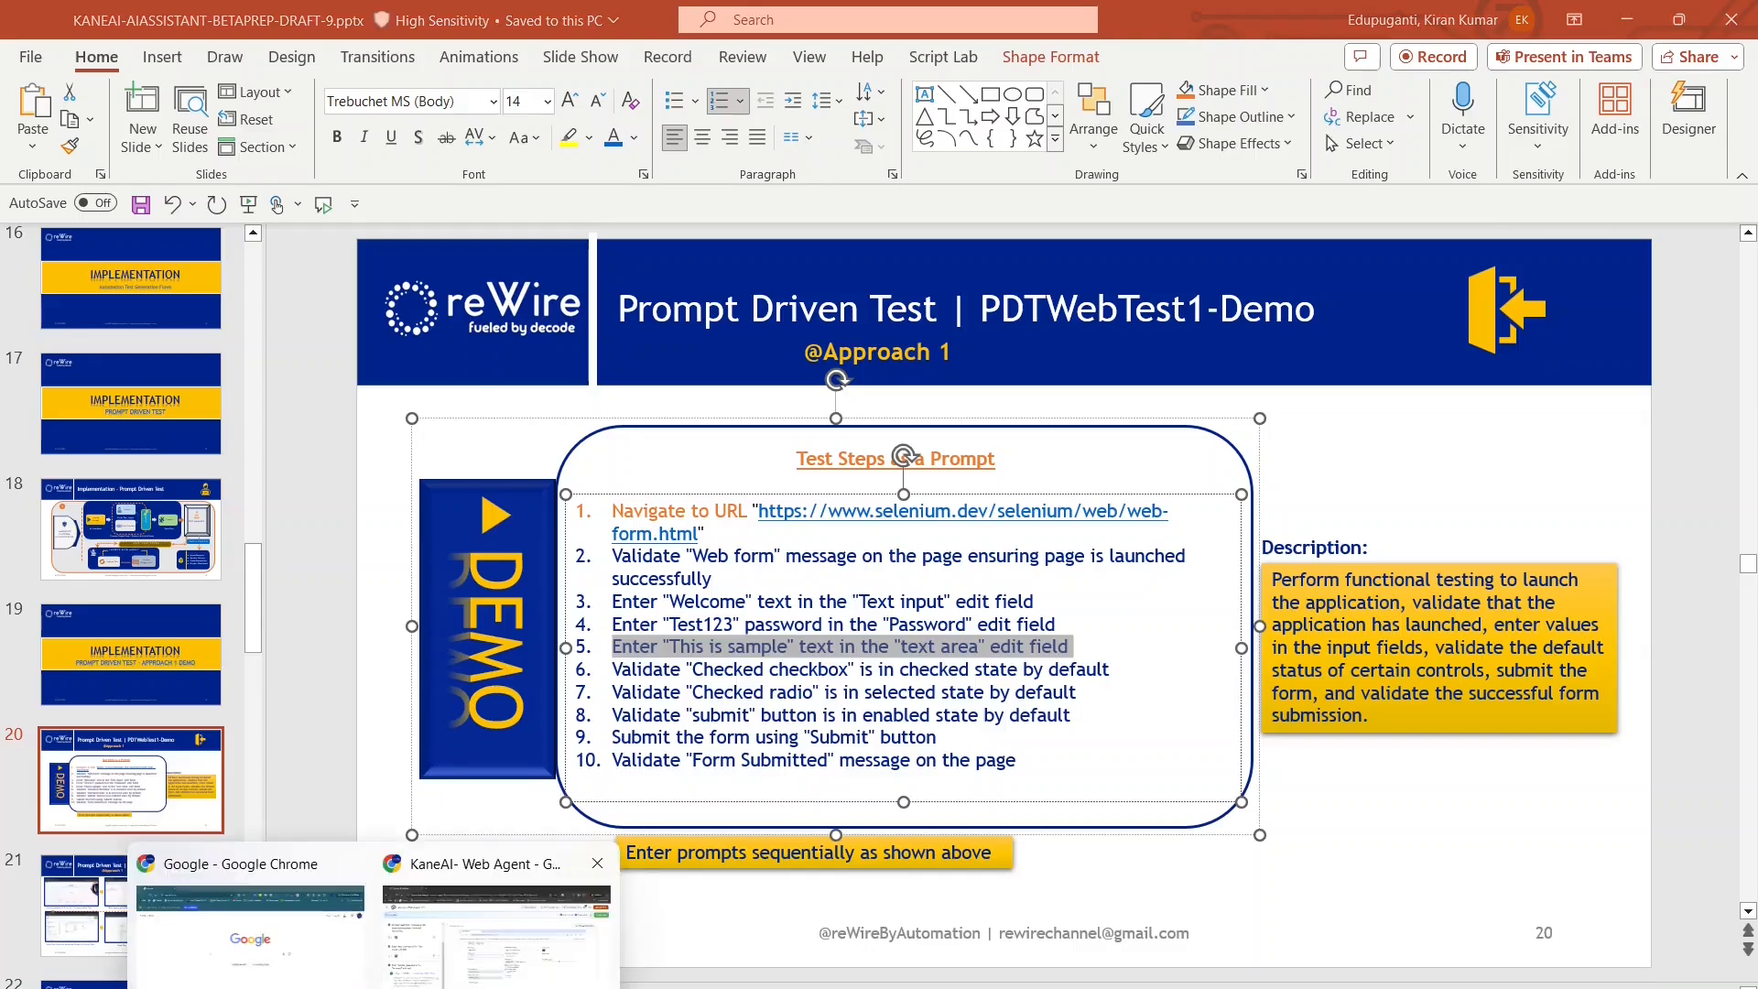
{"action": "left_click", "coordinate": [486, 925]}
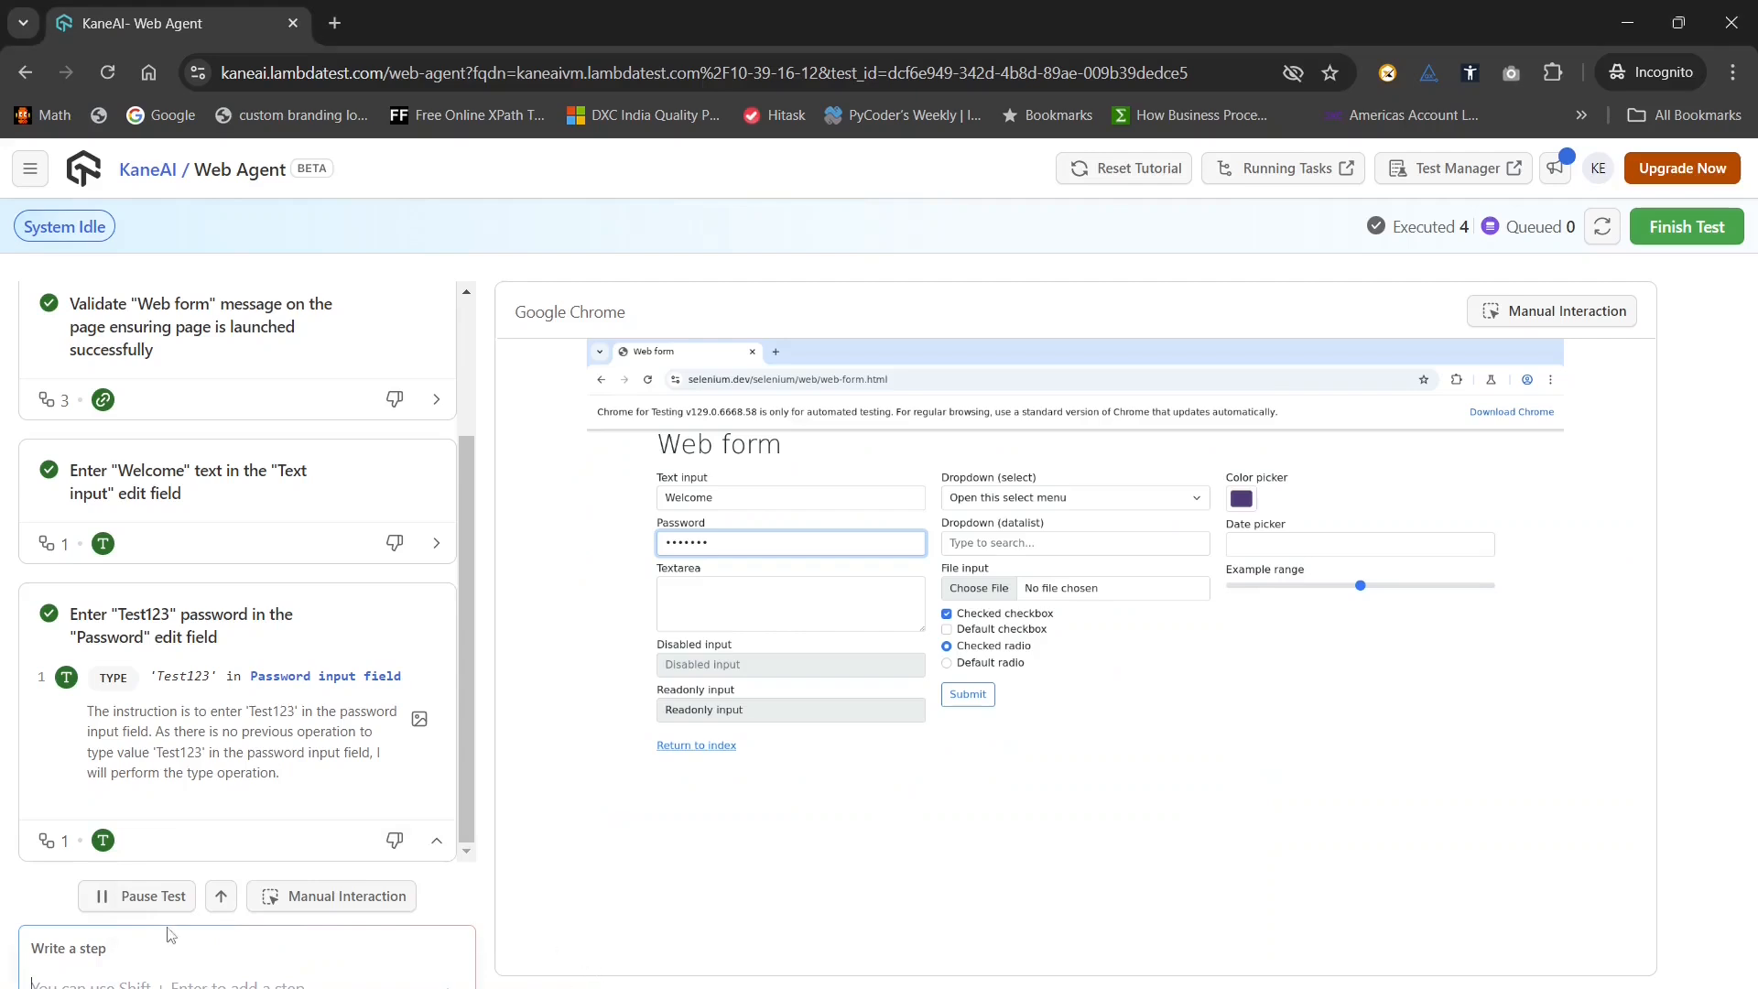
{"action": "left_click", "coordinate": [97, 981]}
{"action": "key", "text": "ctrl+v"}
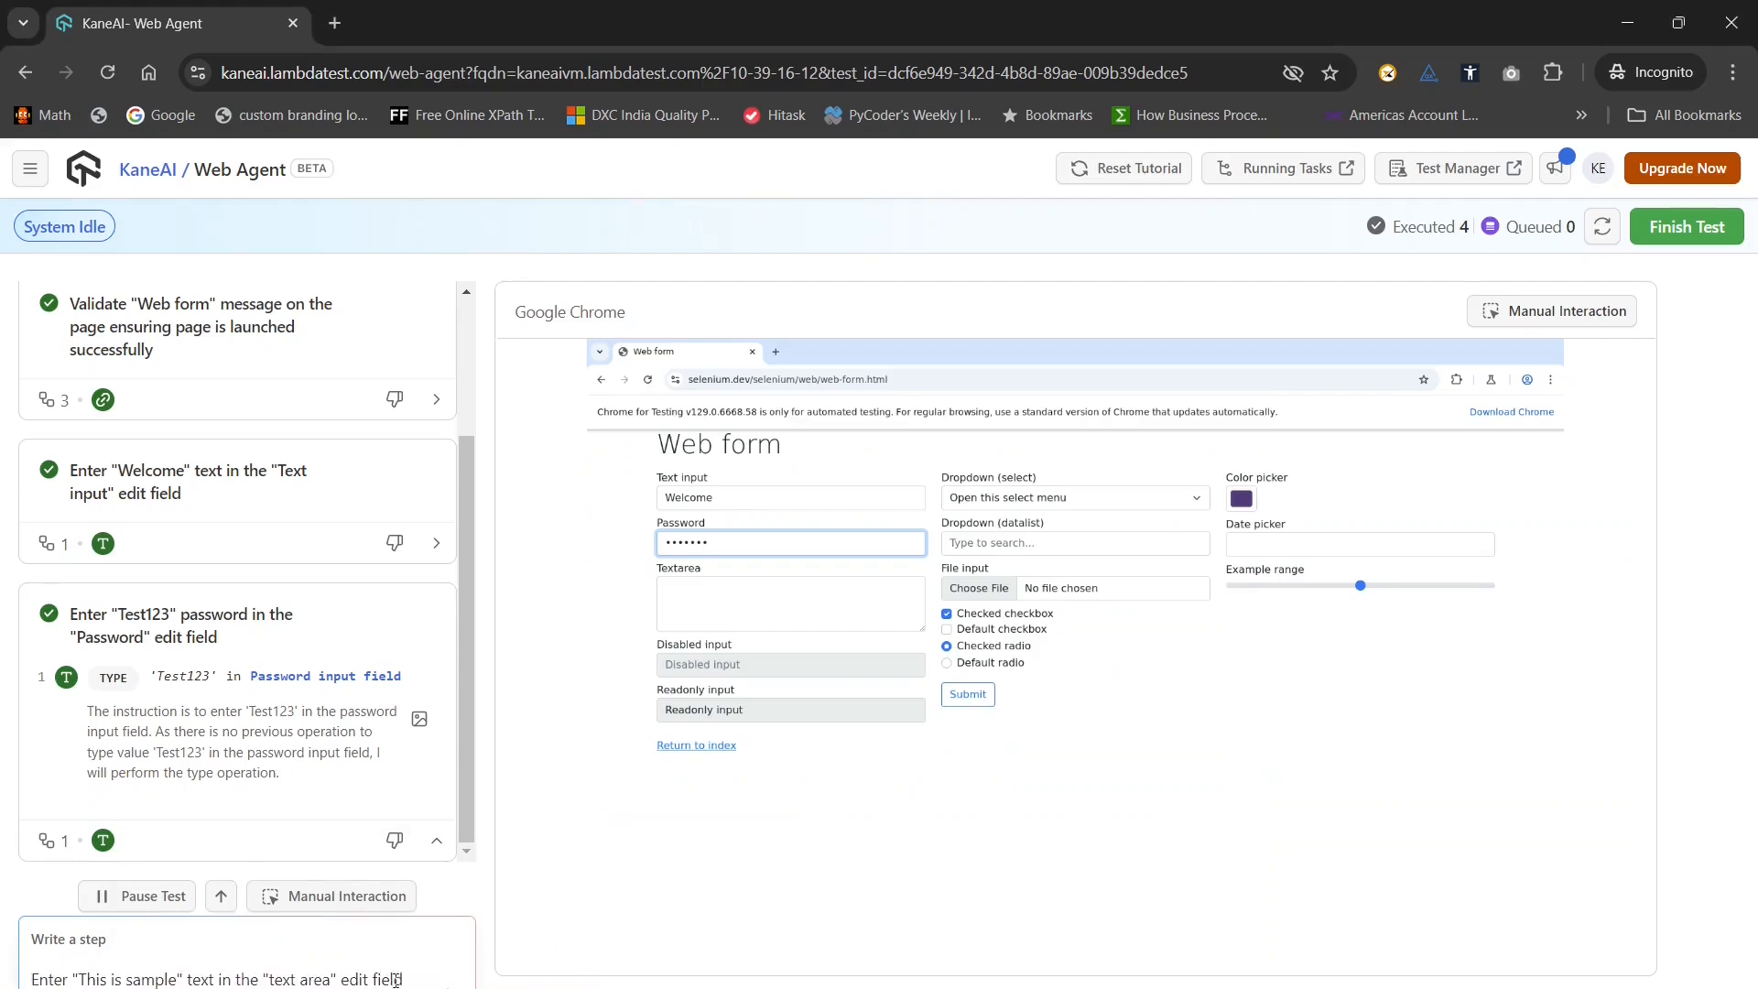
{"action": "key", "text": "Return"}
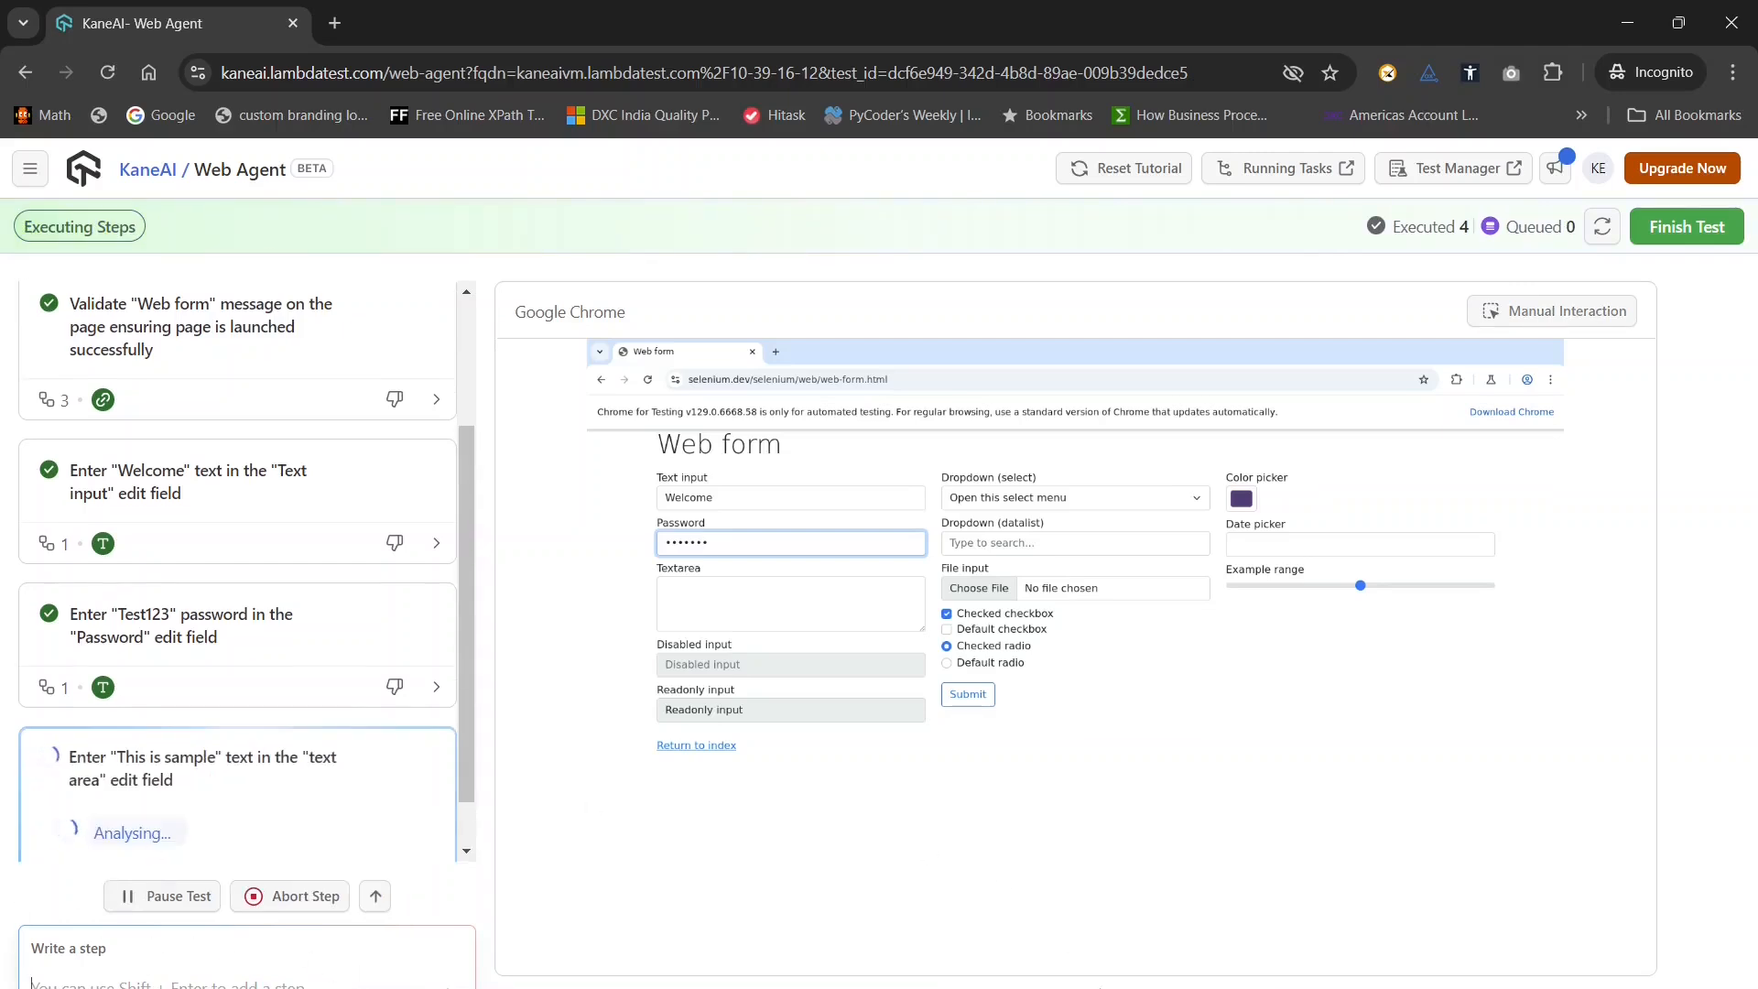
Switch to the PowerPoint slide and copy test step 6, the prompt validating that "Checked checkbox" is in checked state by default
{"action": "left_click", "coordinate": [1282, 916]}
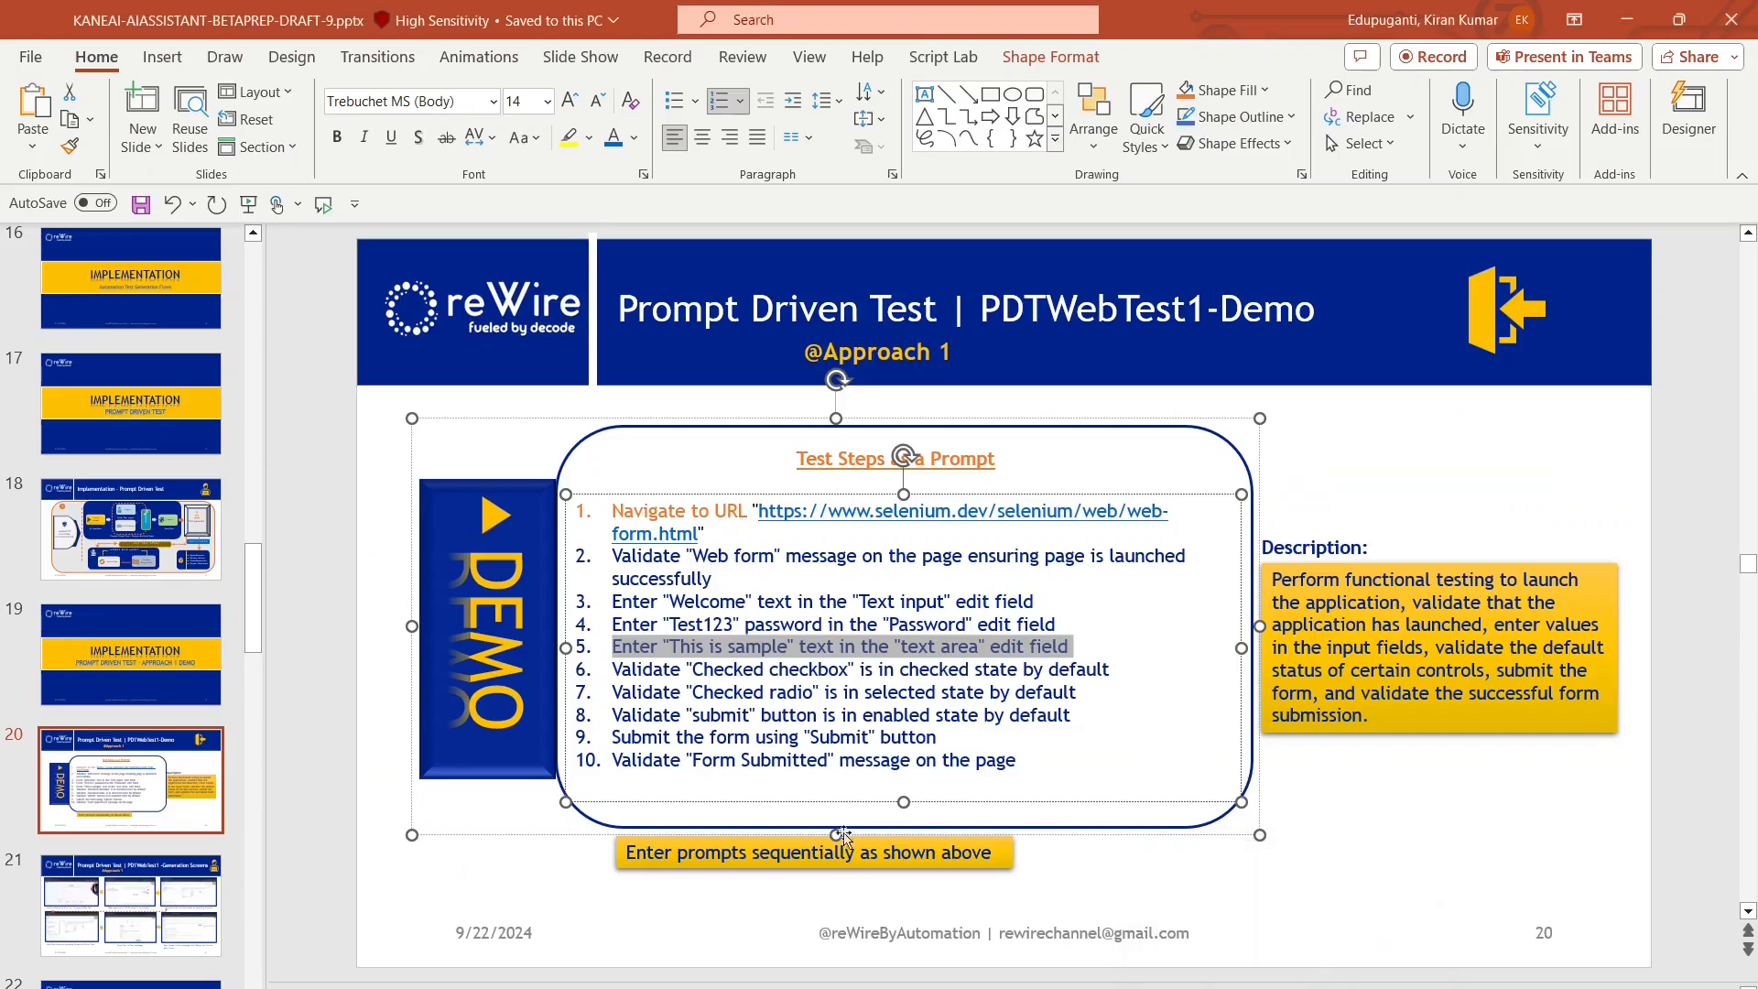
{"action": "left_click", "coordinate": [616, 675]}
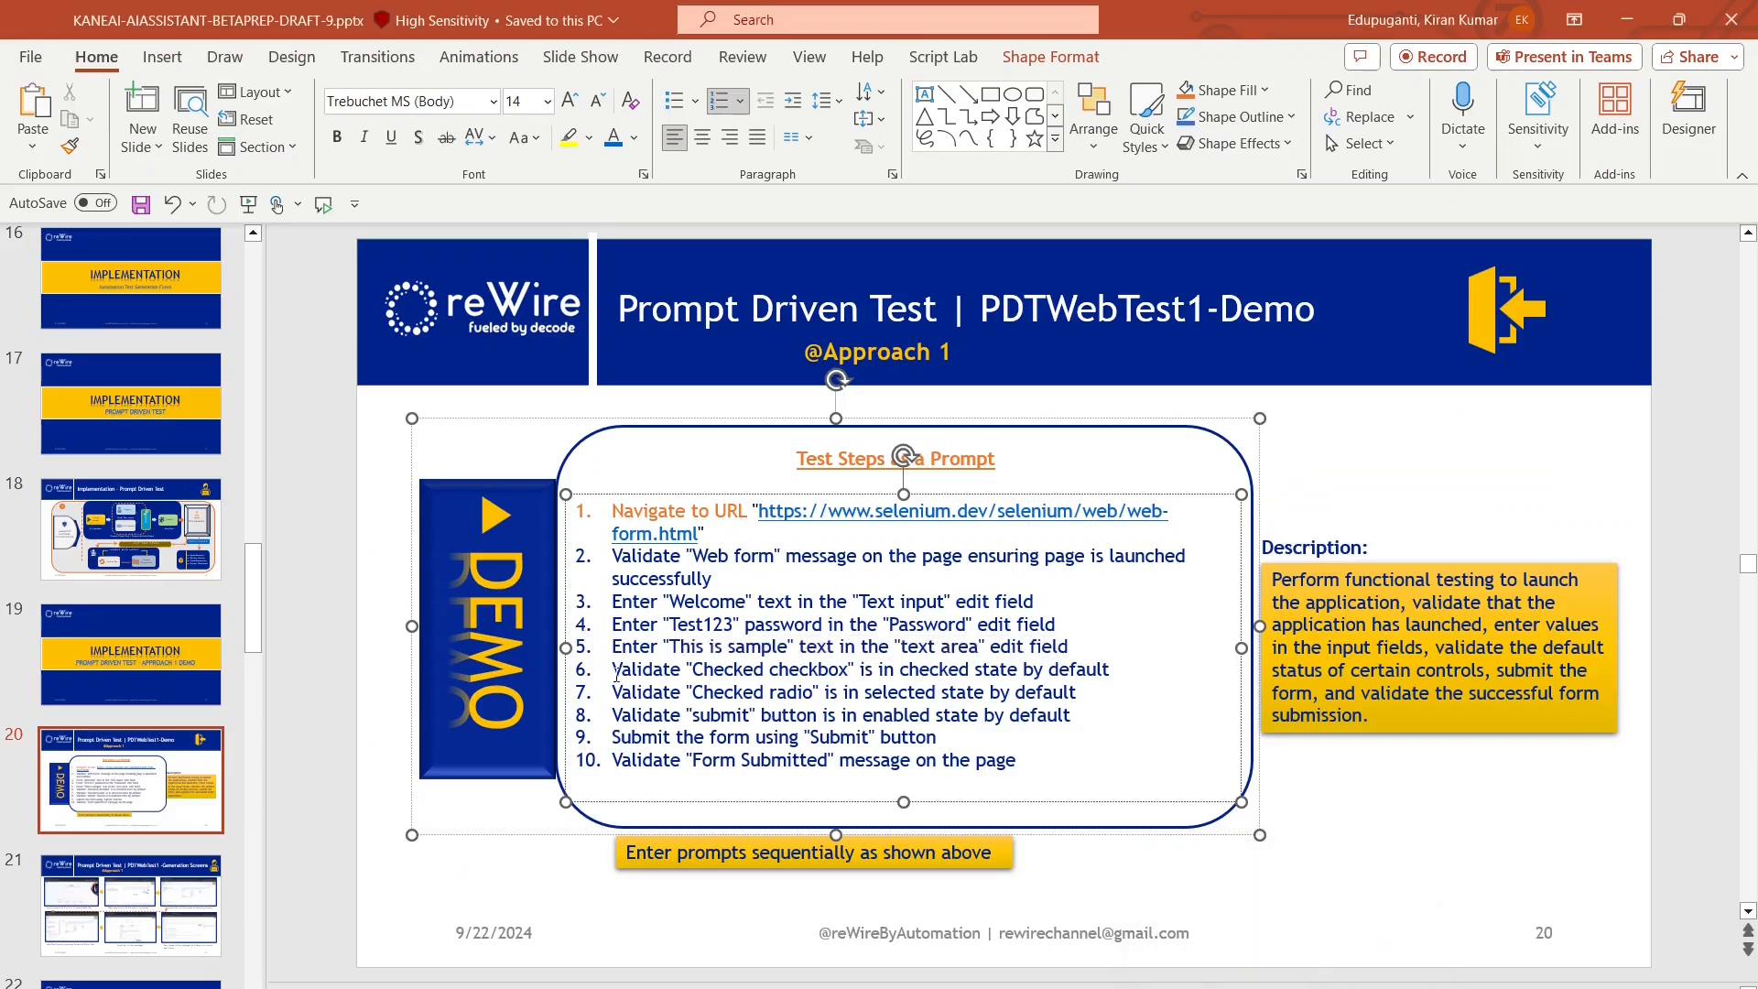
{"action": "left_click_drag", "start_coordinate": [612, 666], "coordinate": [1064, 674]}
{"action": "key", "text": "ctrl+c"}
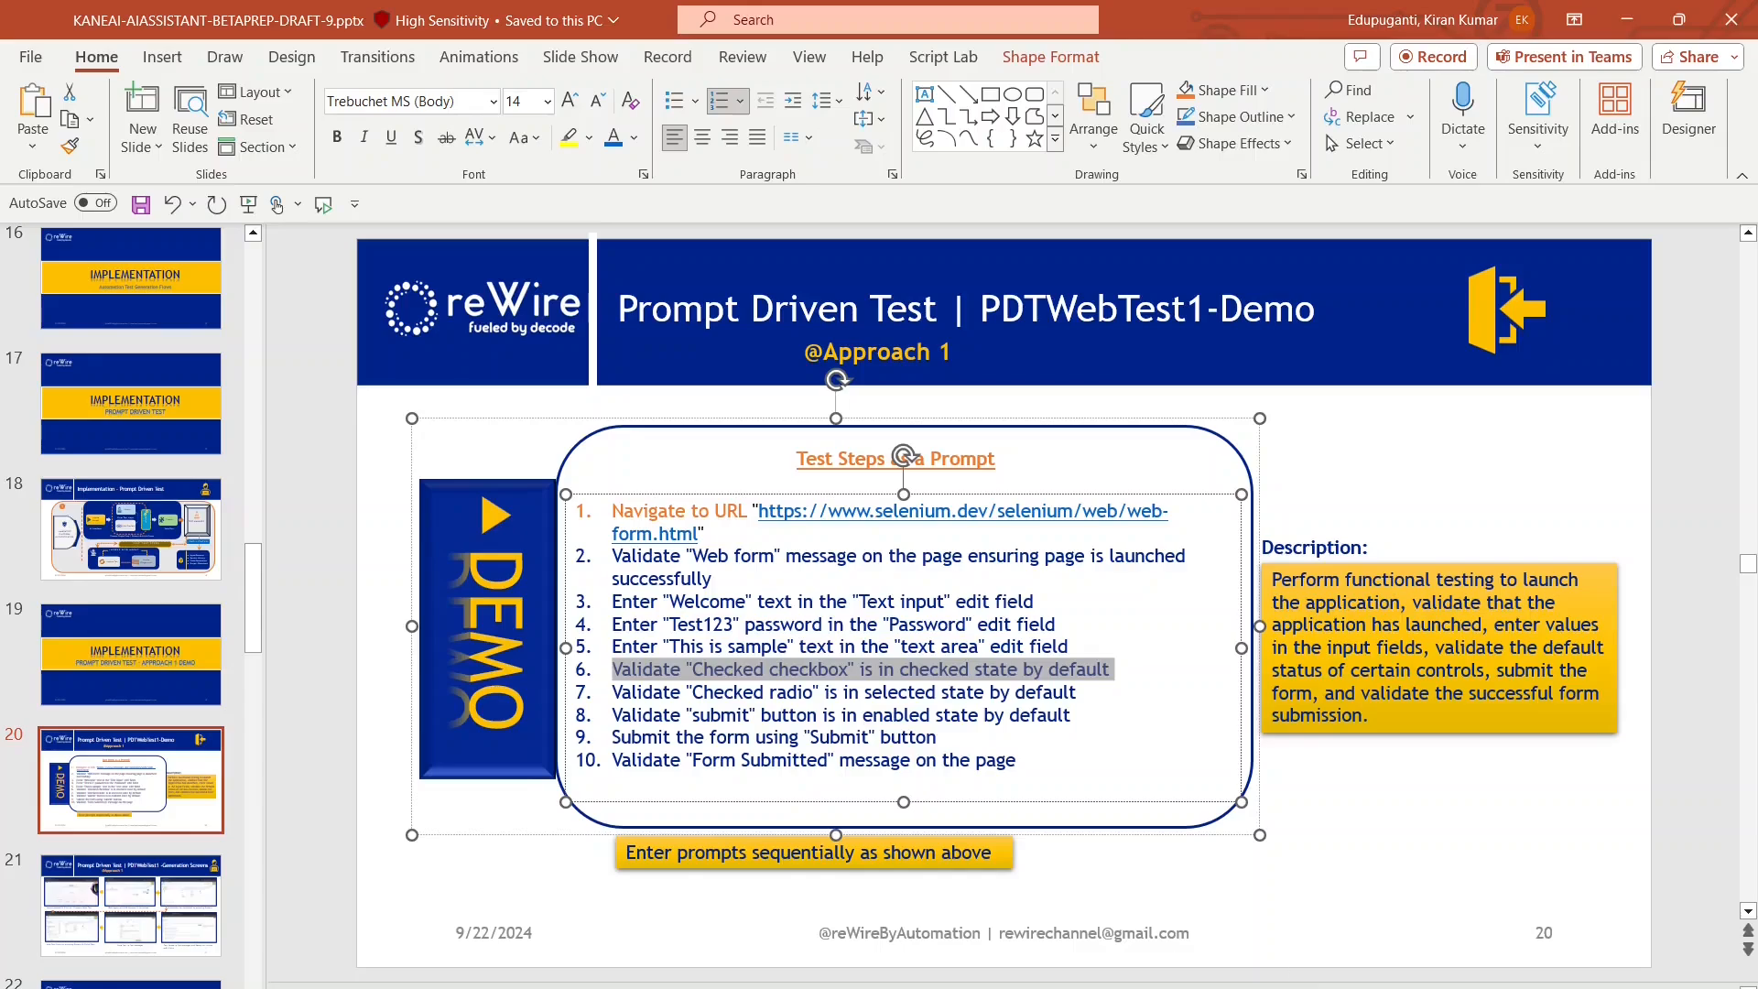
Submit the copied "Checked checkbox" validation prompt in the KaneAI Web Agent and return to the PowerPoint slide with the test steps
{"action": "left_click", "coordinate": [495, 907]}
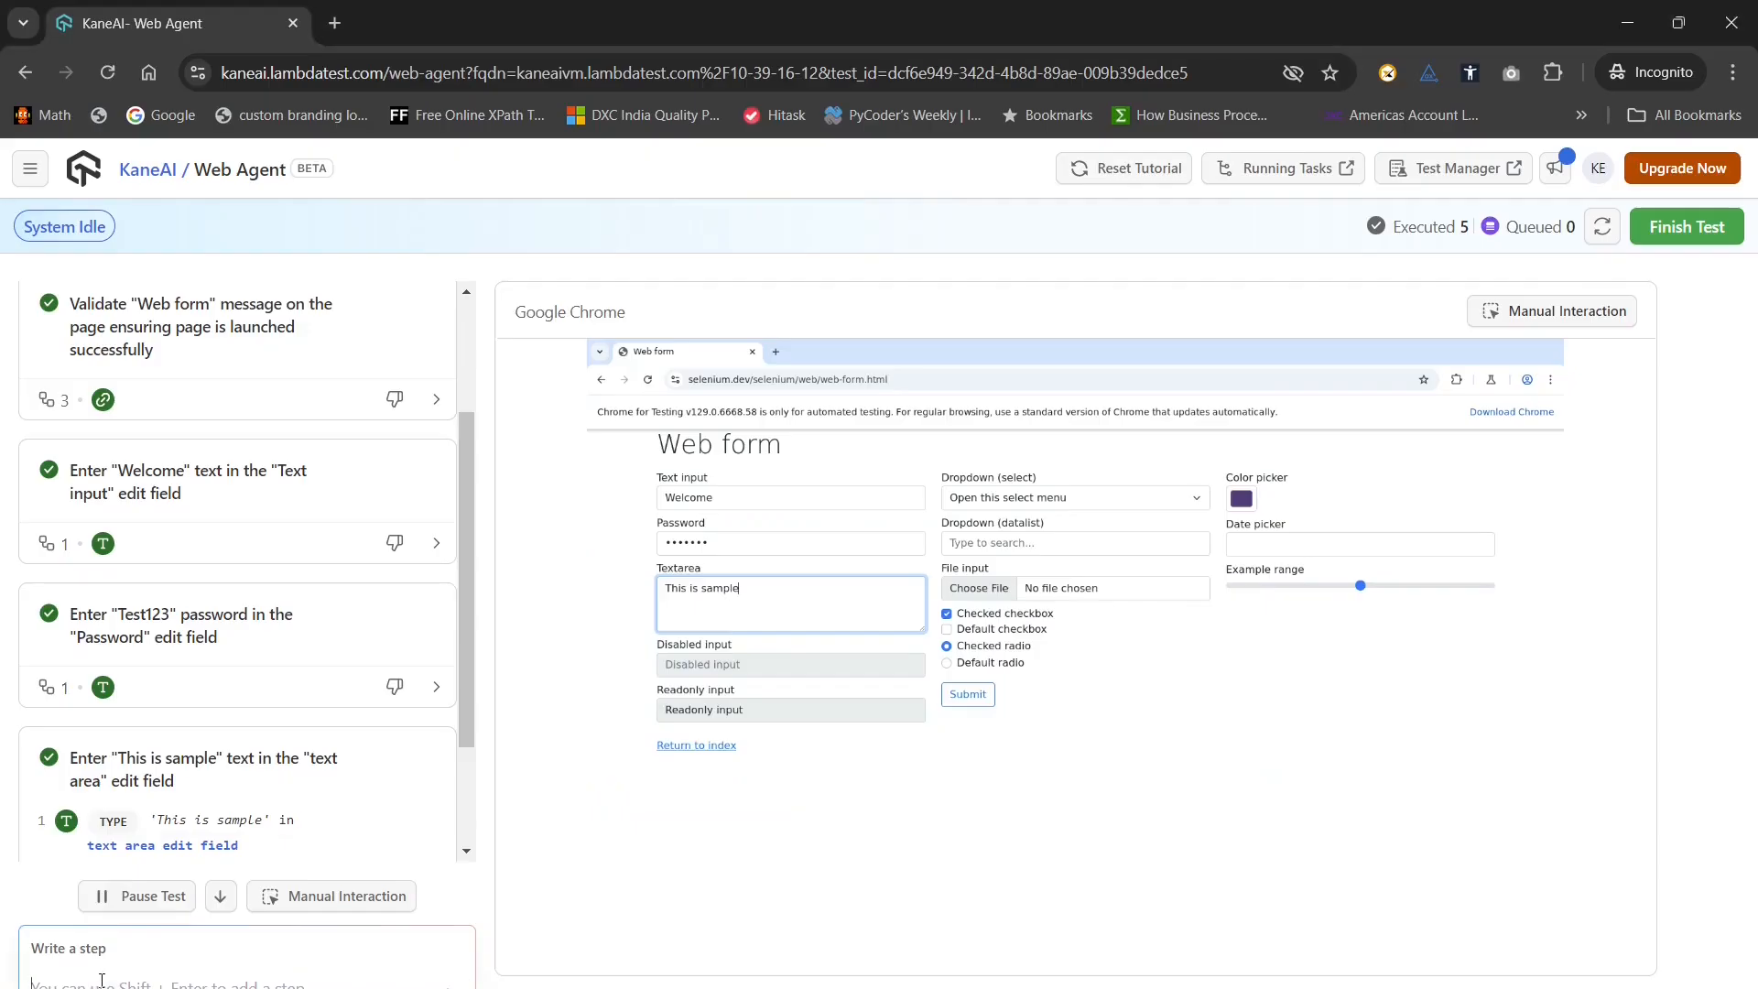
{"action": "key", "text": "ctrl+v"}
{"action": "scroll", "coordinate": [471, 802], "scroll_direction": "down", "scroll_amount": 1}
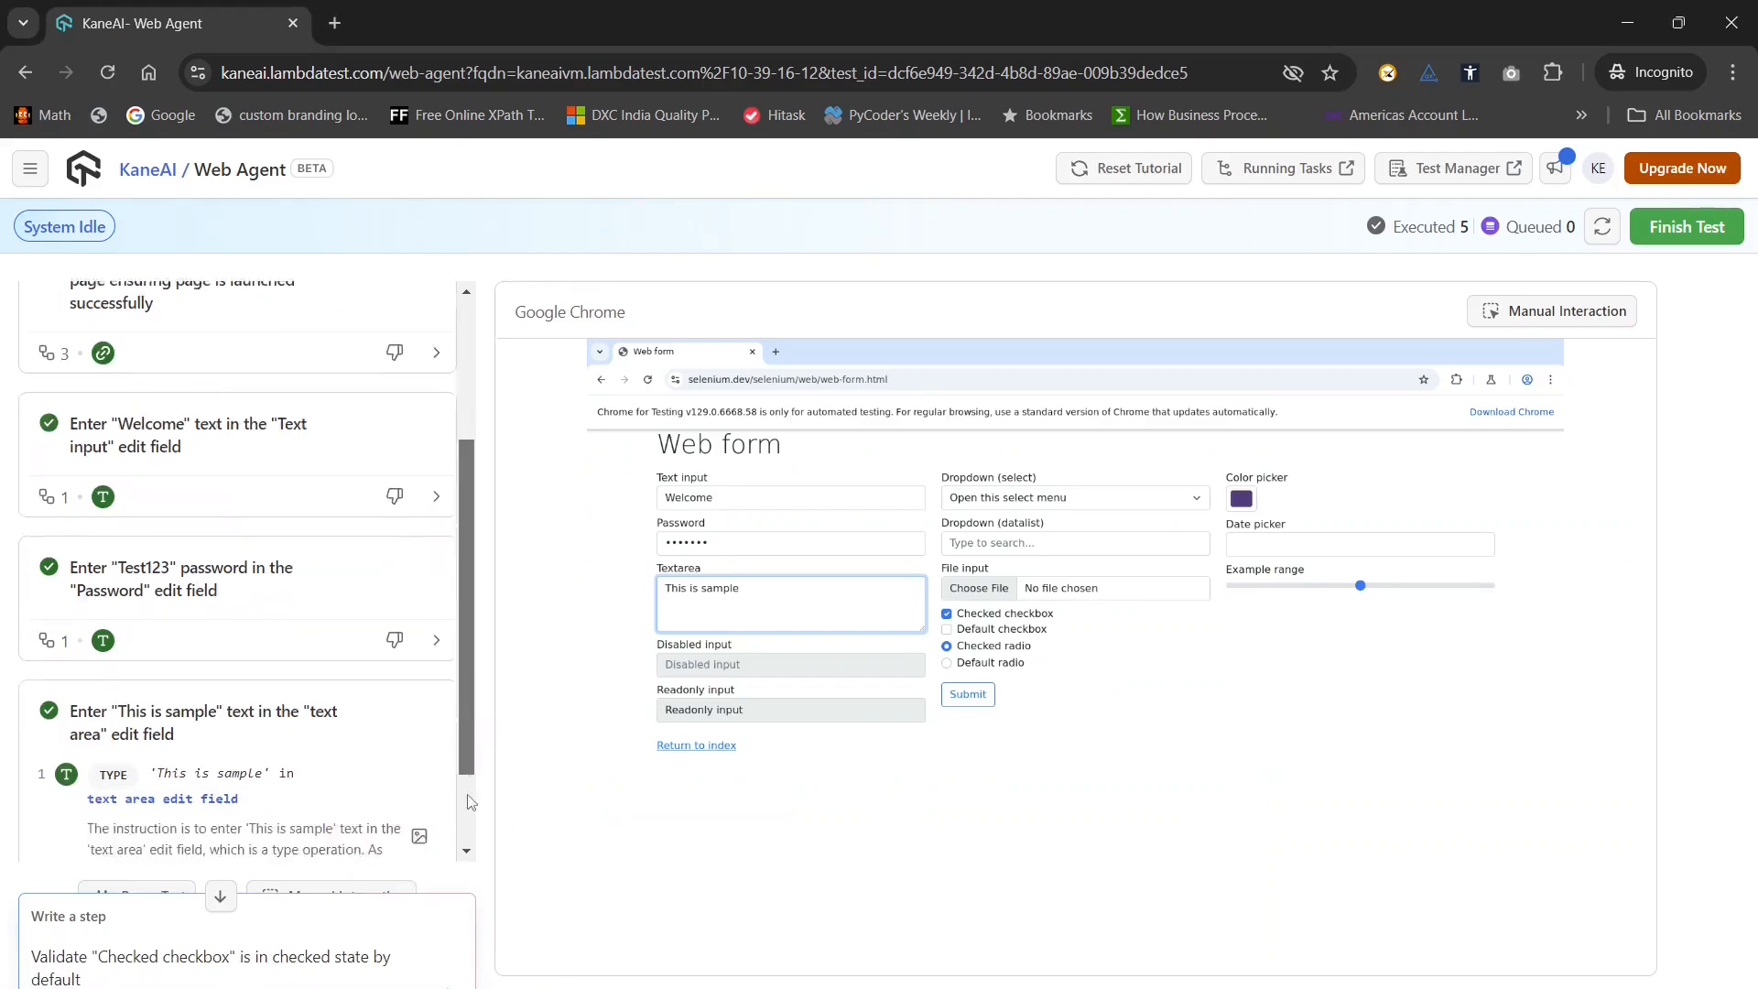
{"action": "scroll", "coordinate": [470, 802], "scroll_direction": "down", "scroll_amount": 2}
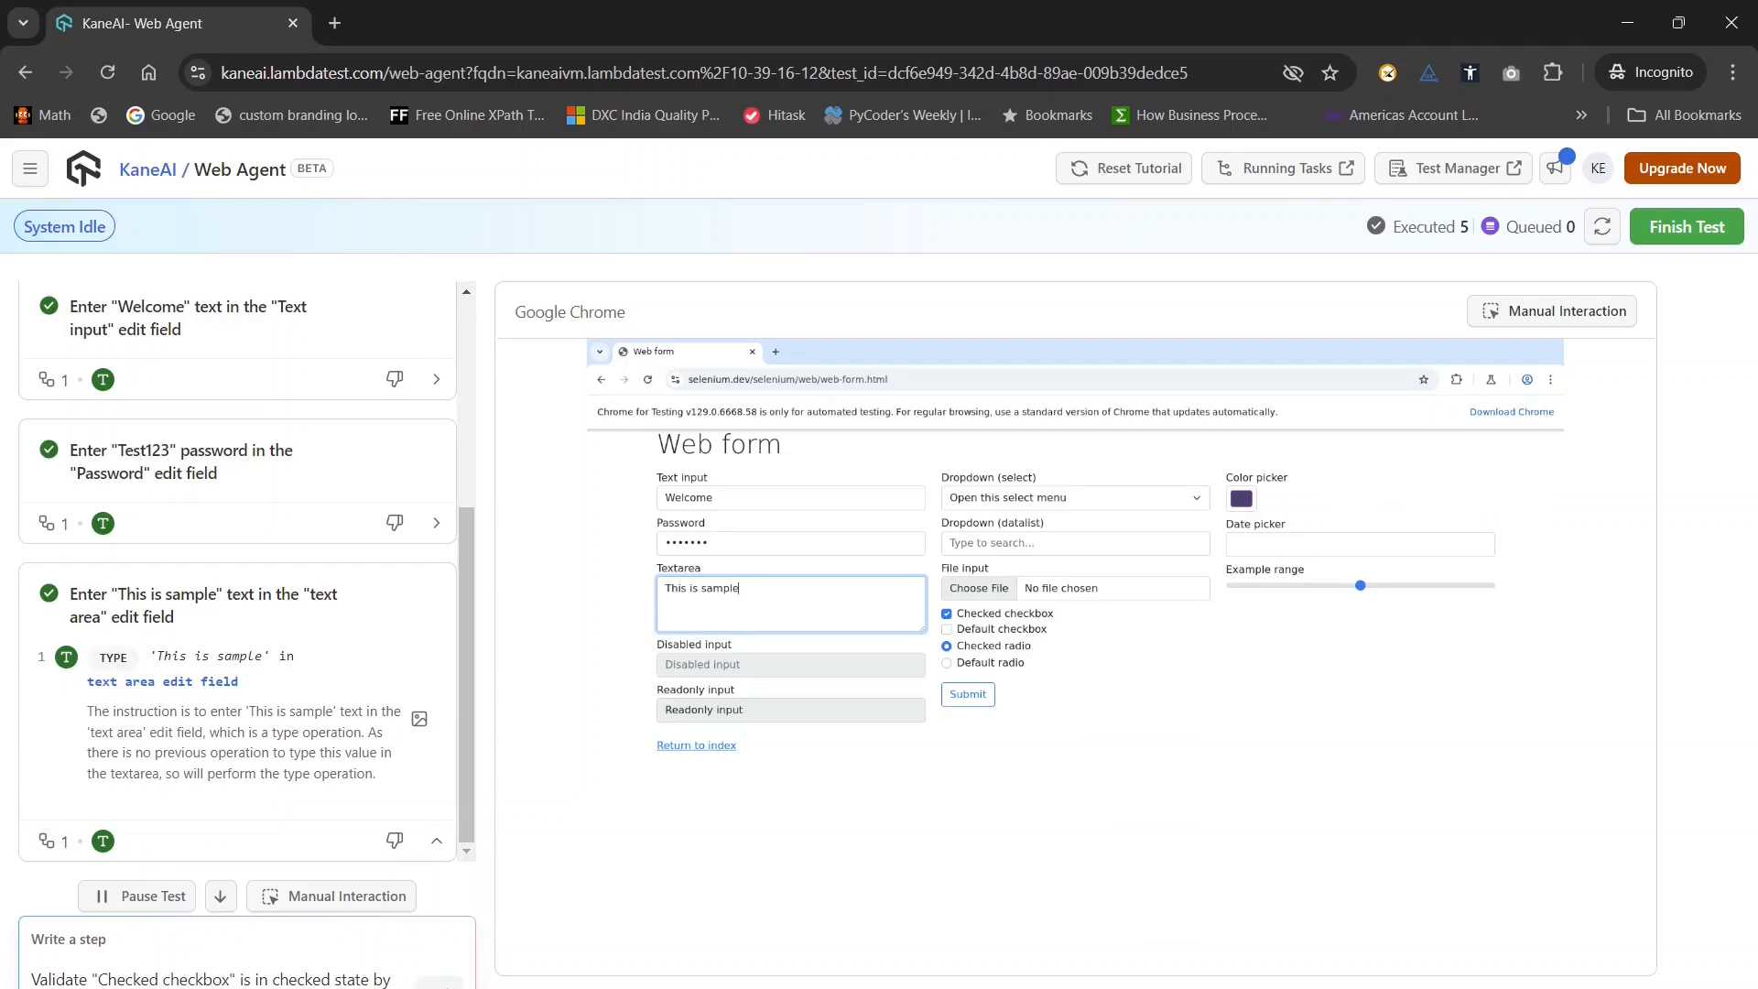
{"action": "left_click", "coordinate": [439, 983]}
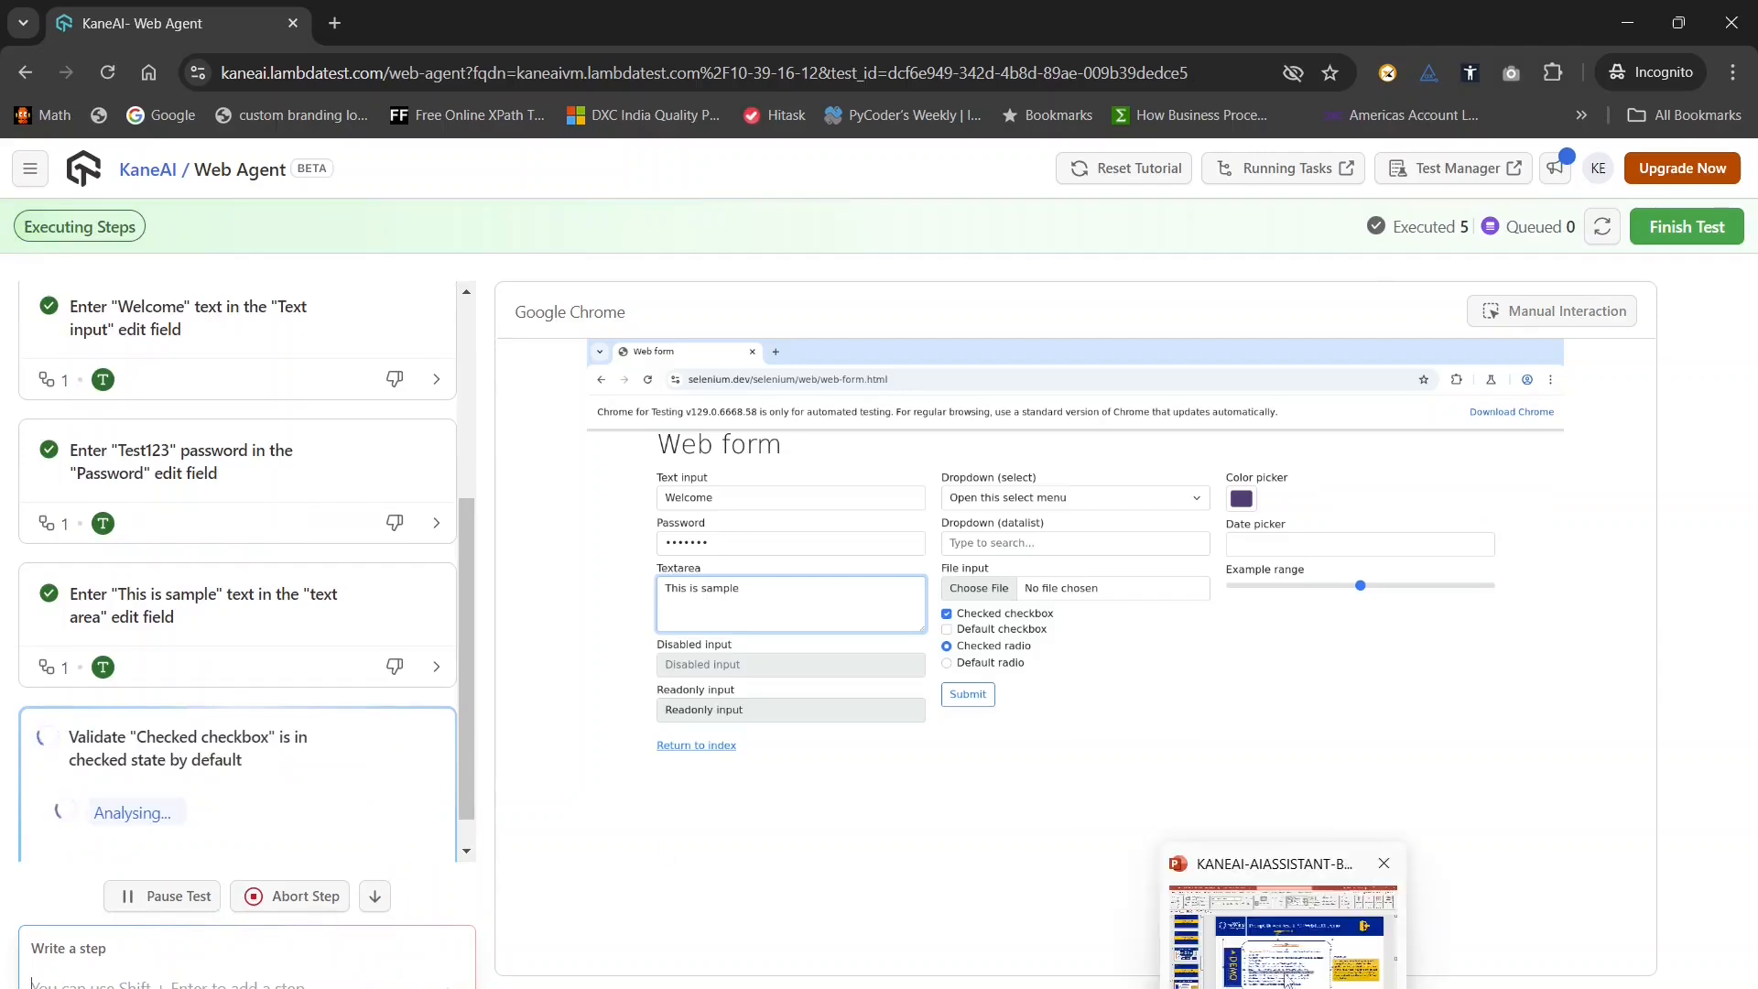
{"action": "left_click", "coordinate": [1277, 961]}
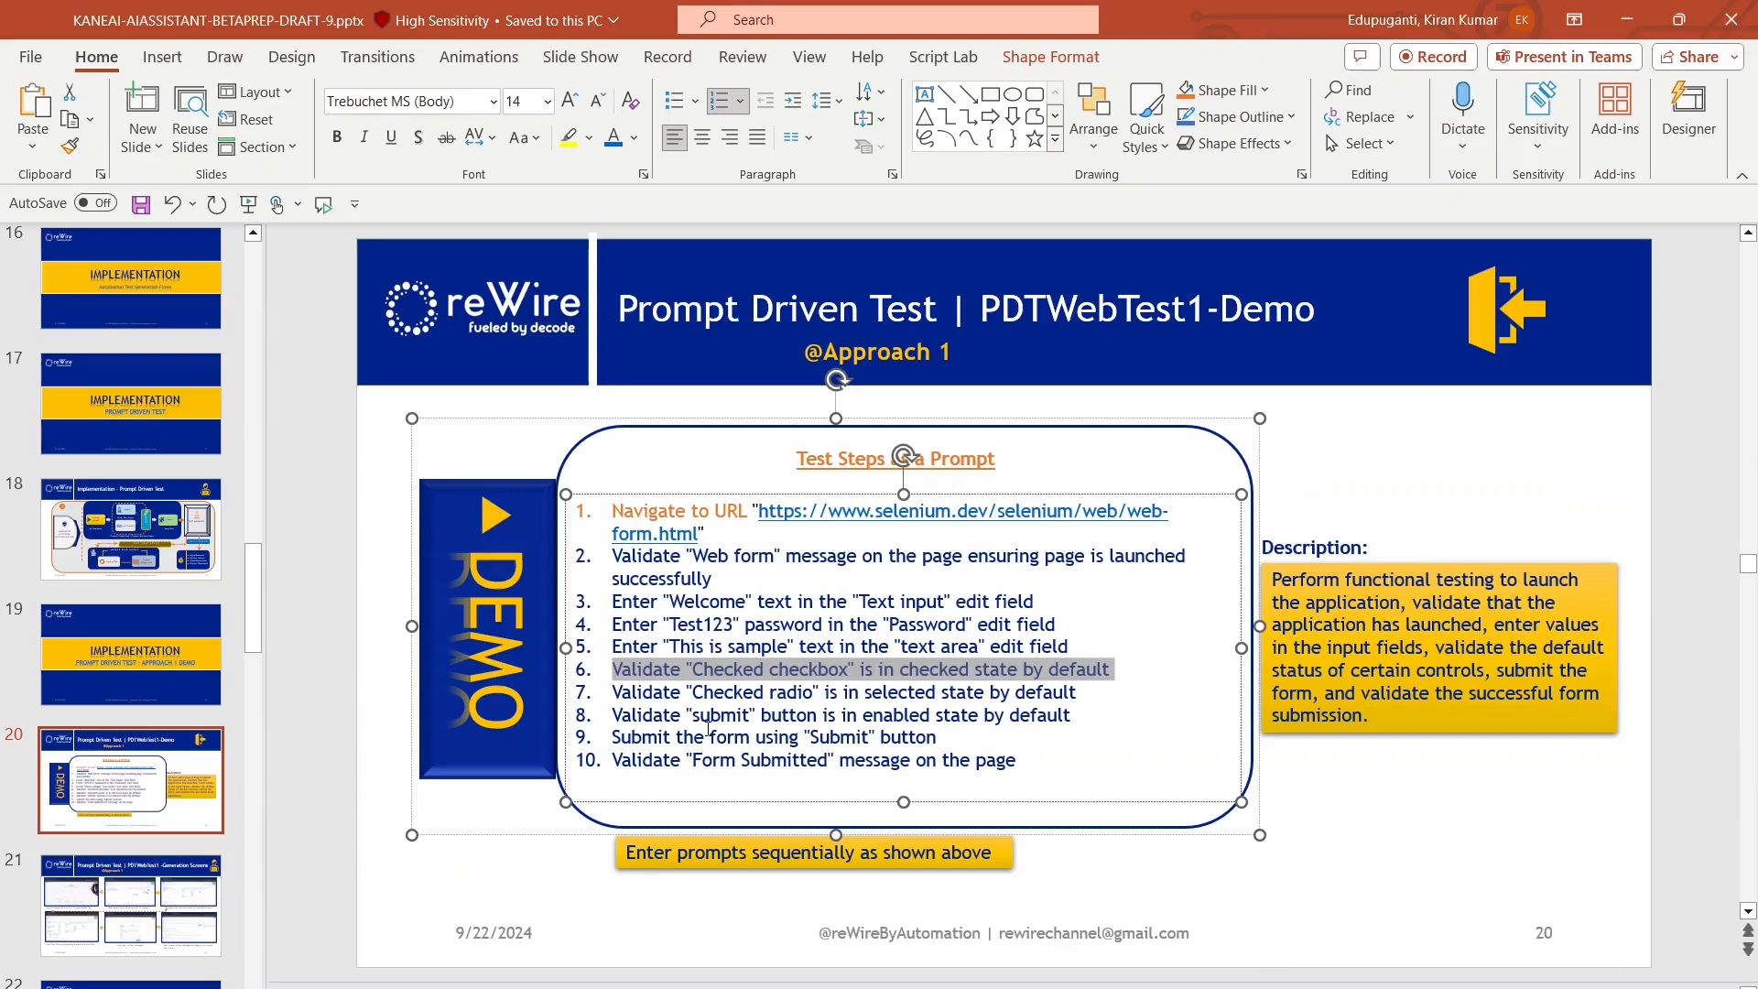
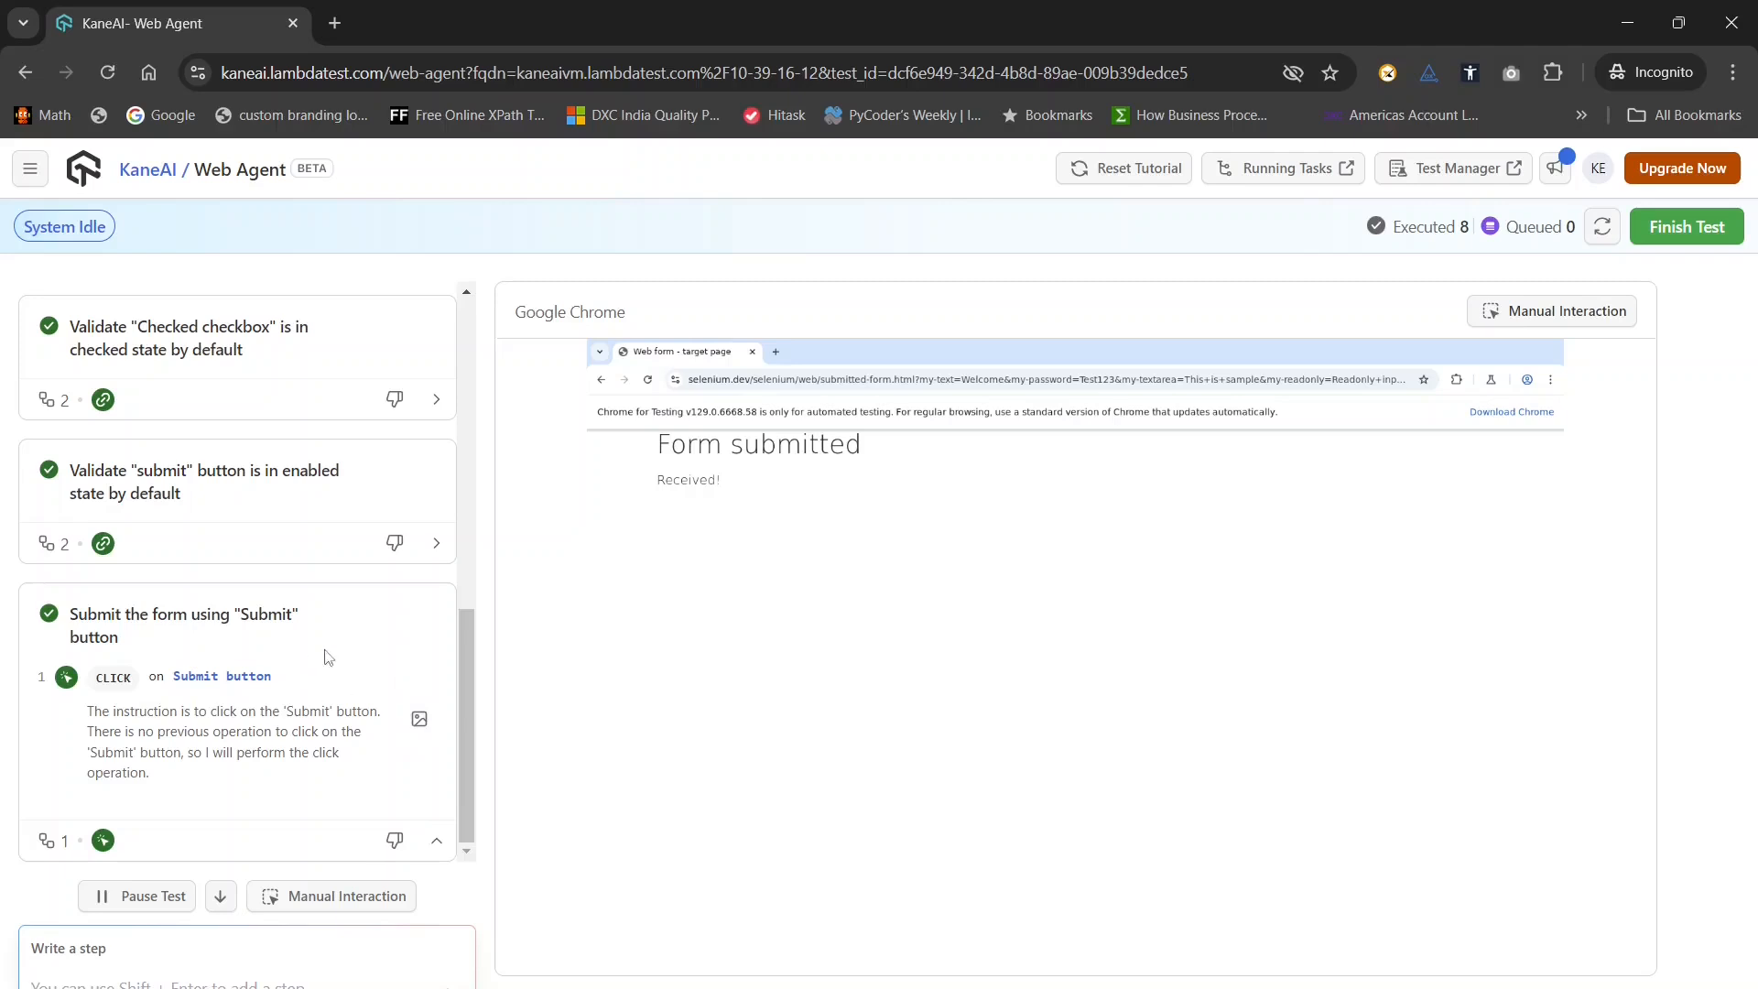
View the screenshot of the executed "Submit" button step, close it and review the list of executed test steps
{"action": "left_click", "coordinate": [419, 719]}
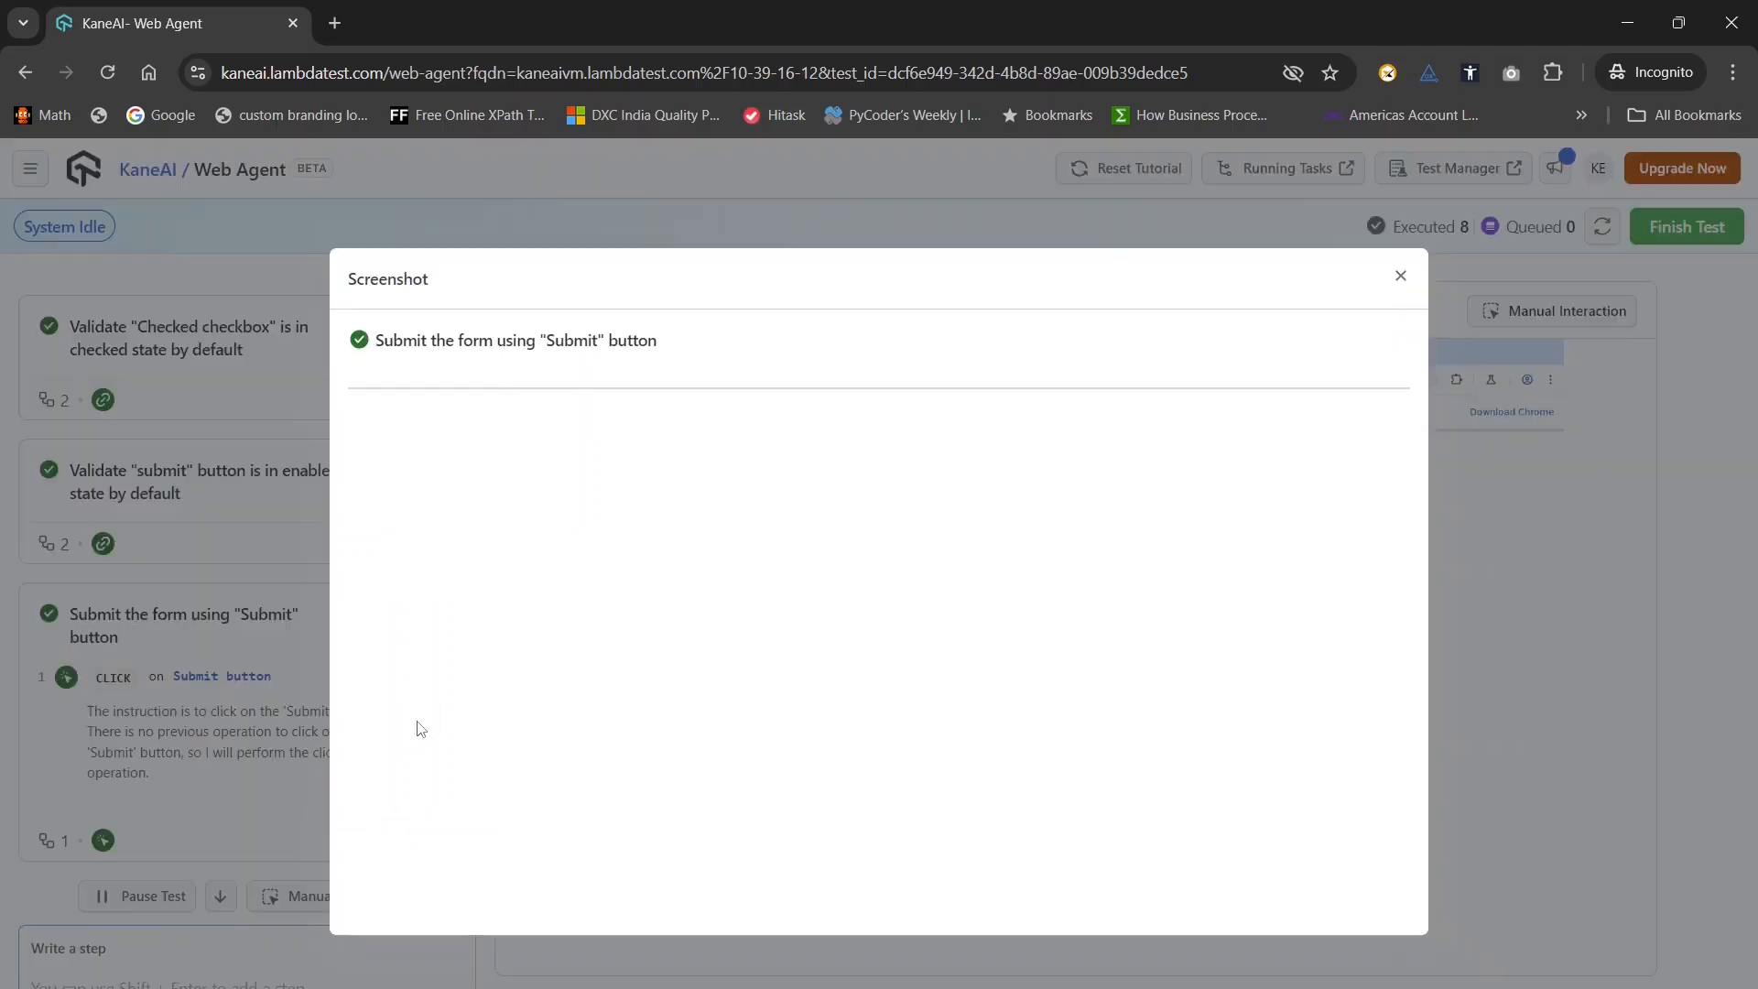
{"action": "left_click", "coordinate": [1382, 281]}
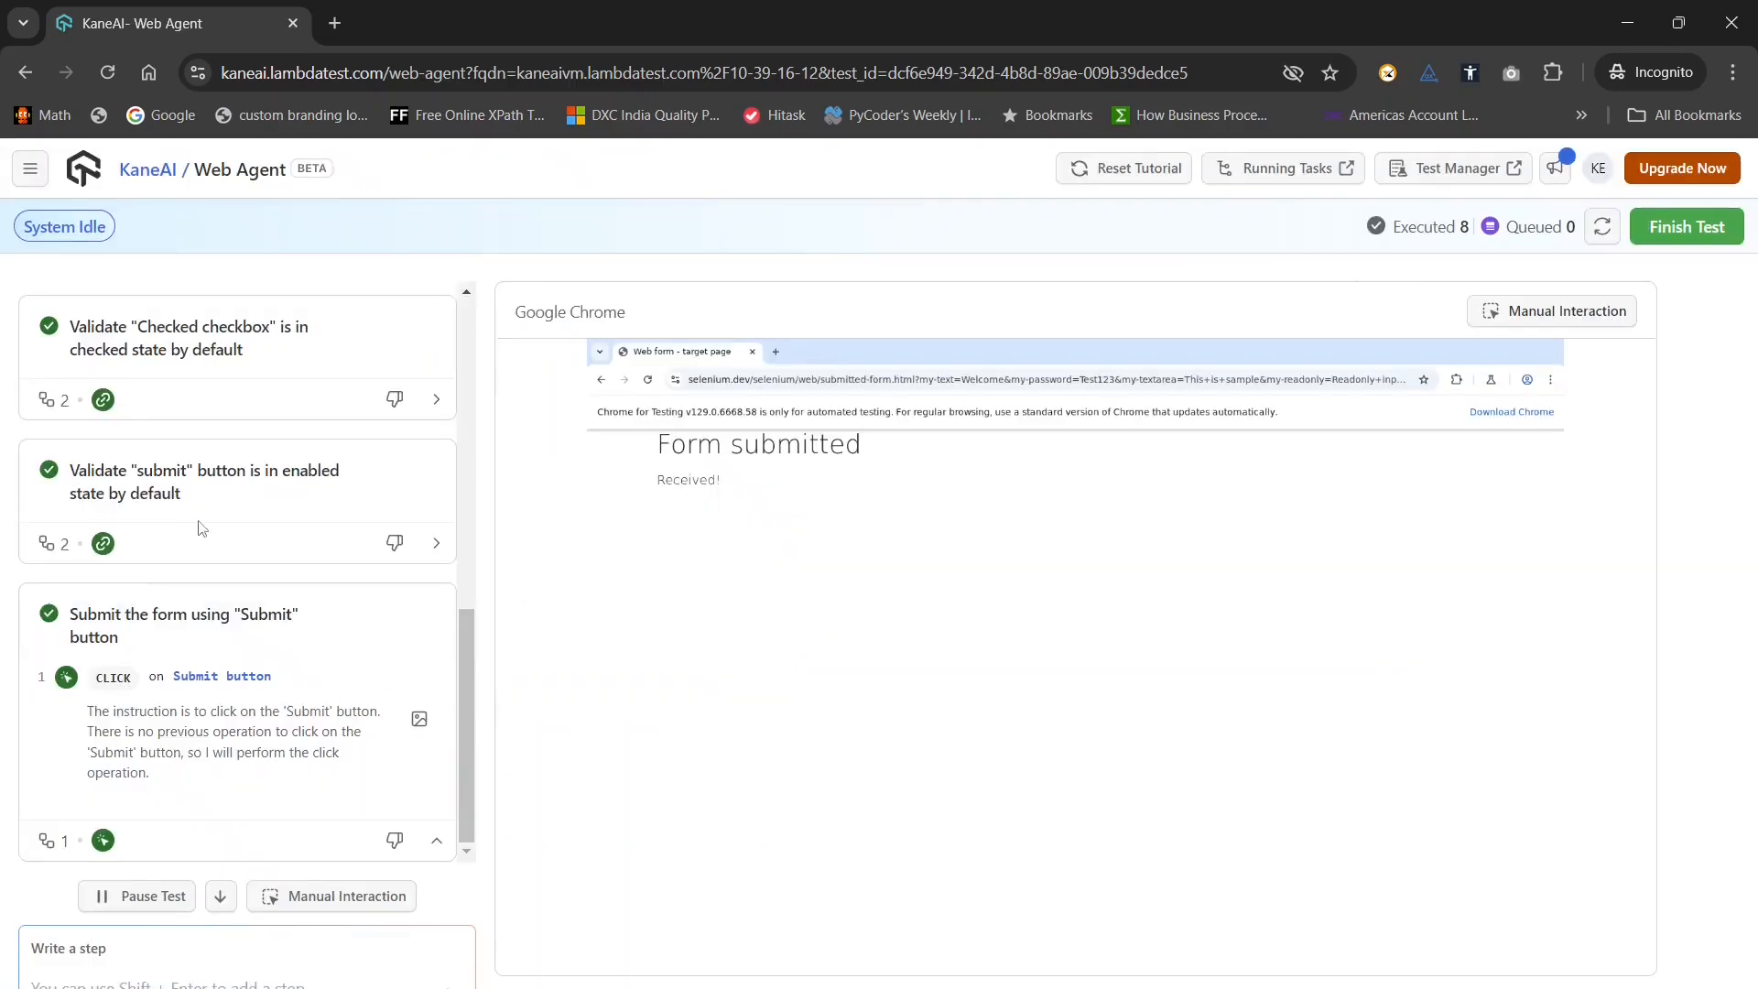
{"action": "scroll", "coordinate": [321, 624], "scroll_direction": "up", "scroll_amount": 4}
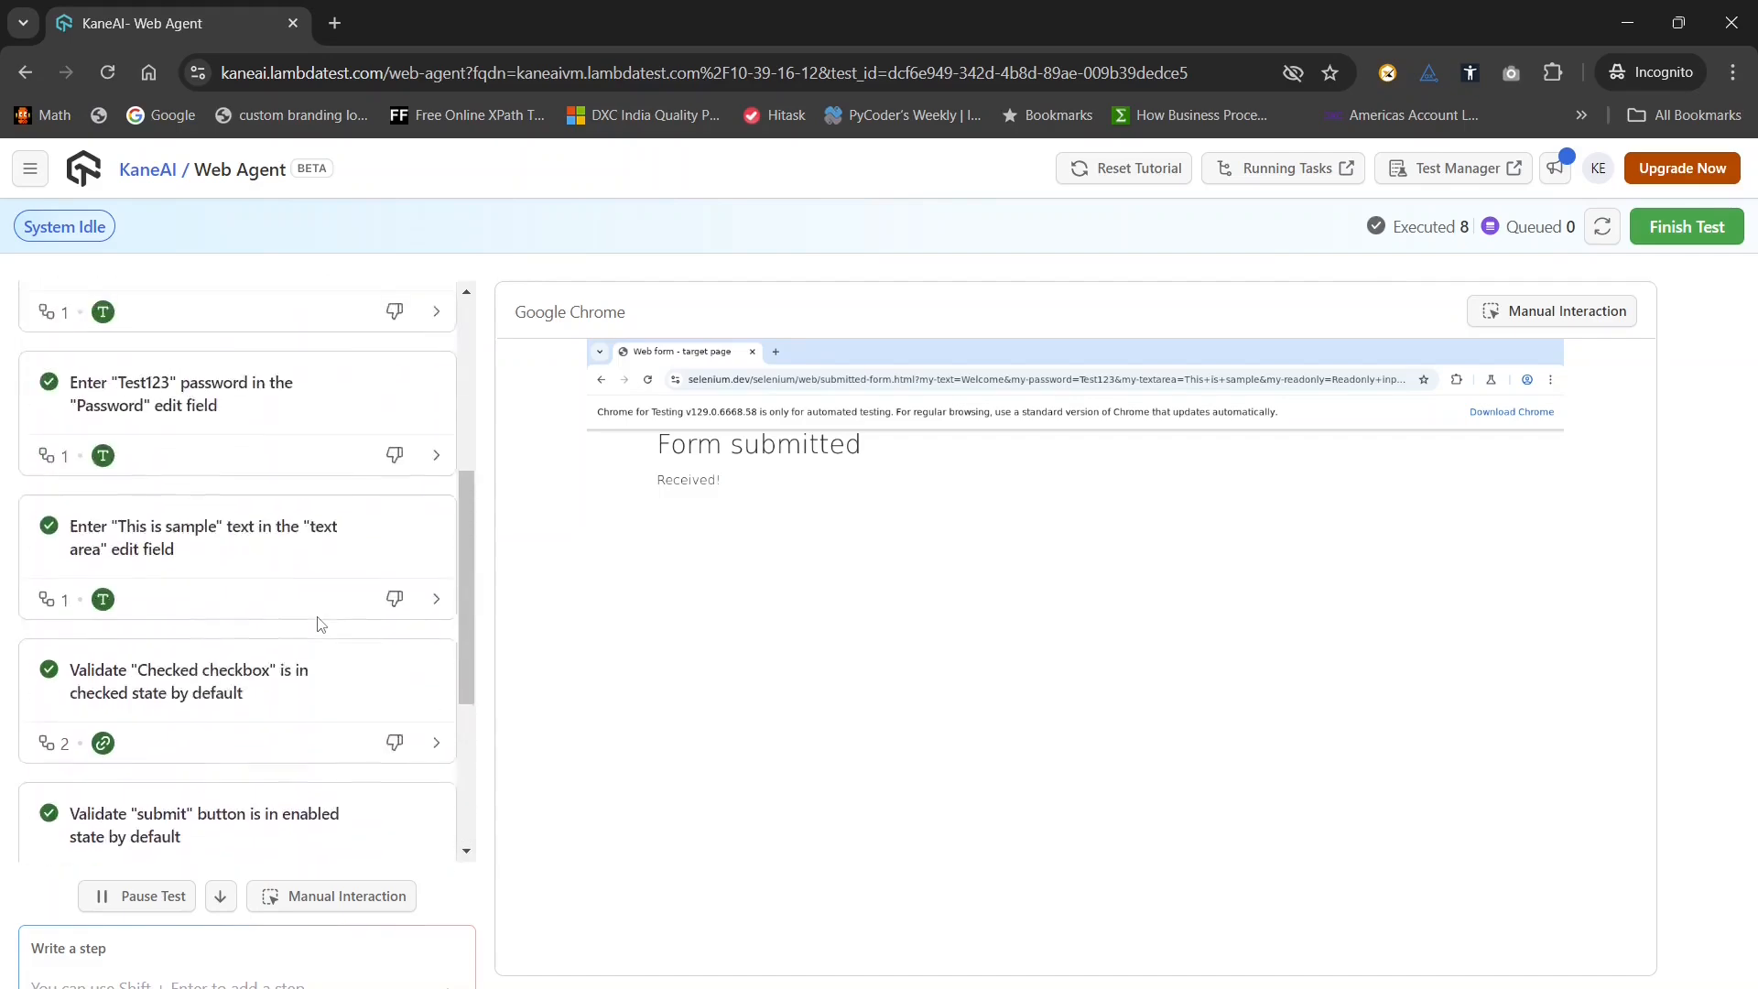
{"action": "scroll", "coordinate": [320, 625], "scroll_direction": "up", "scroll_amount": 5}
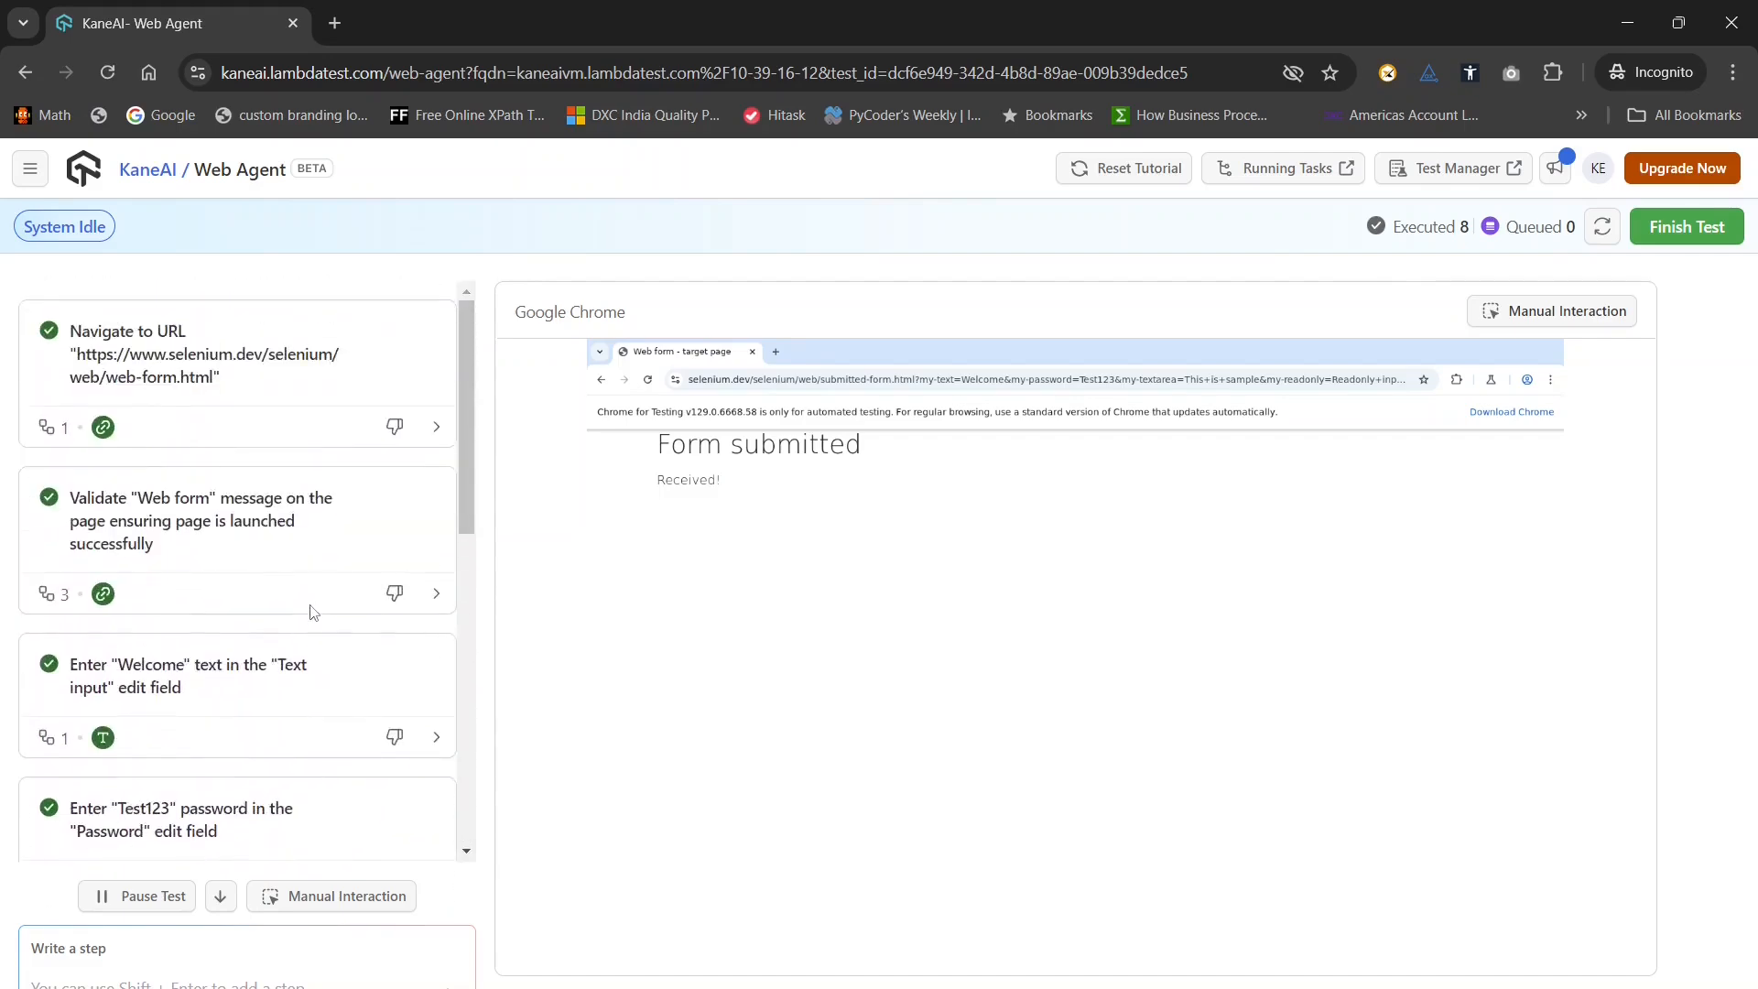
{"action": "scroll", "coordinate": [315, 610], "scroll_direction": "down", "scroll_amount": 9}
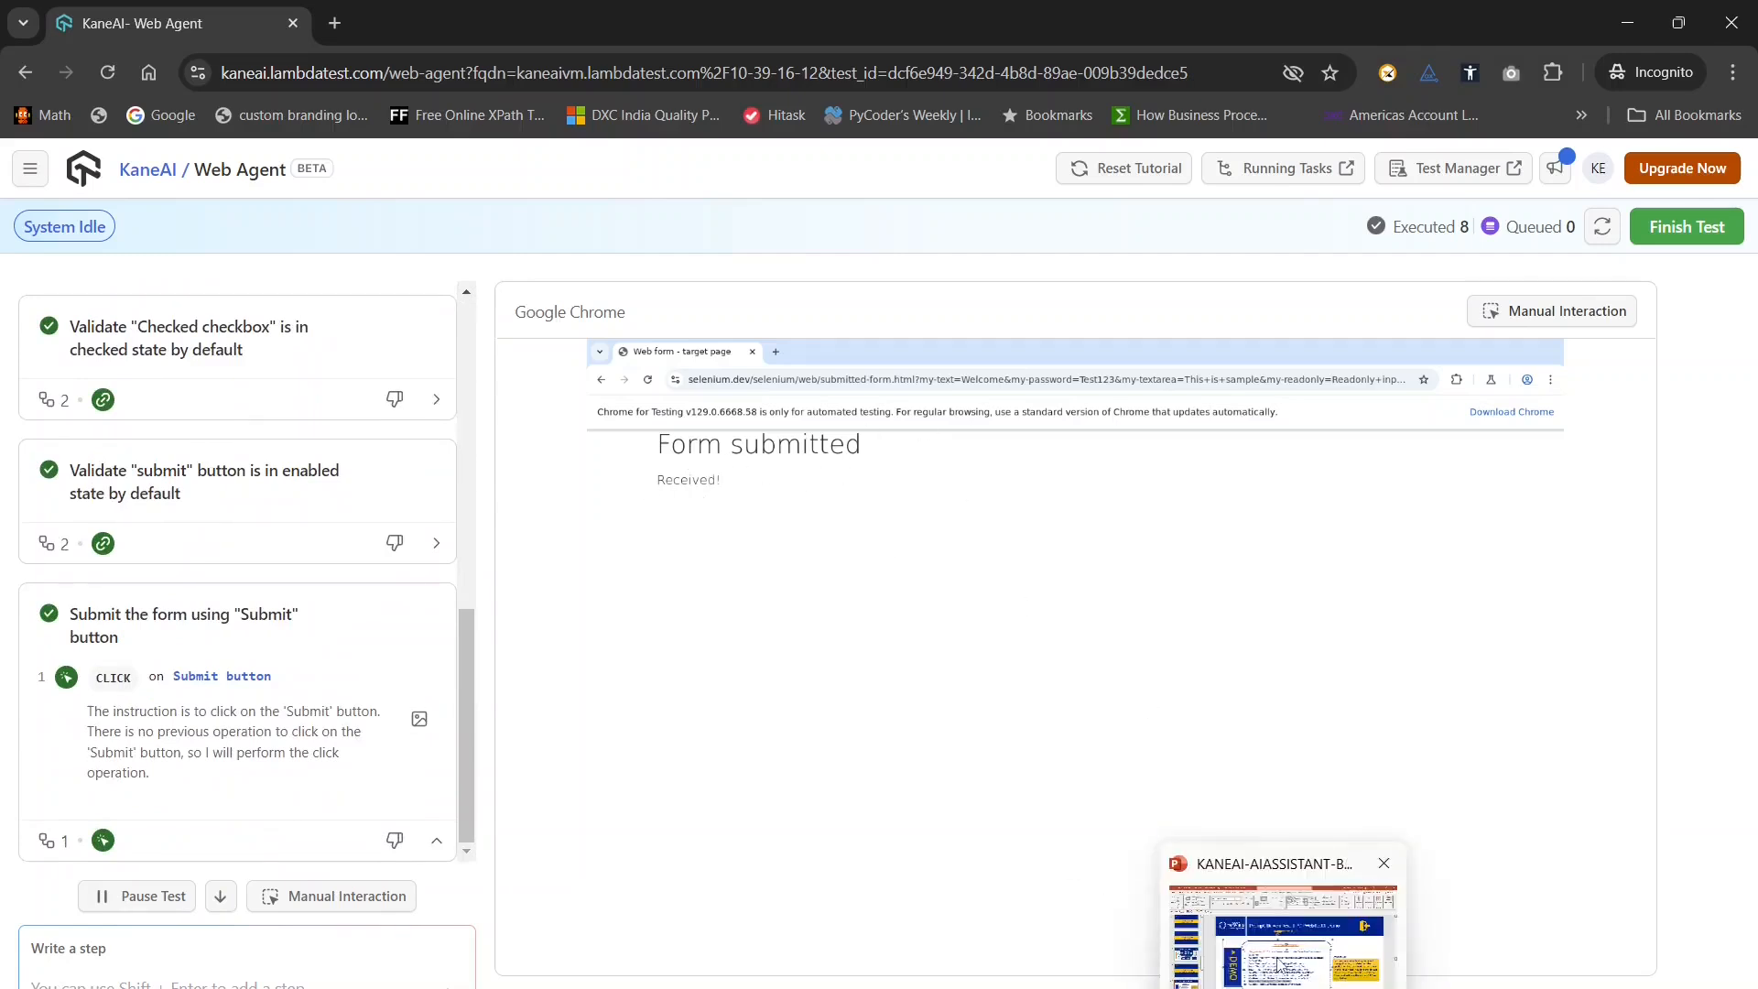
Switch to the PowerPoint slide and copy test step 10, the prompt validating the "Form Submitted" message on the page
{"action": "left_click", "coordinate": [1283, 961]}
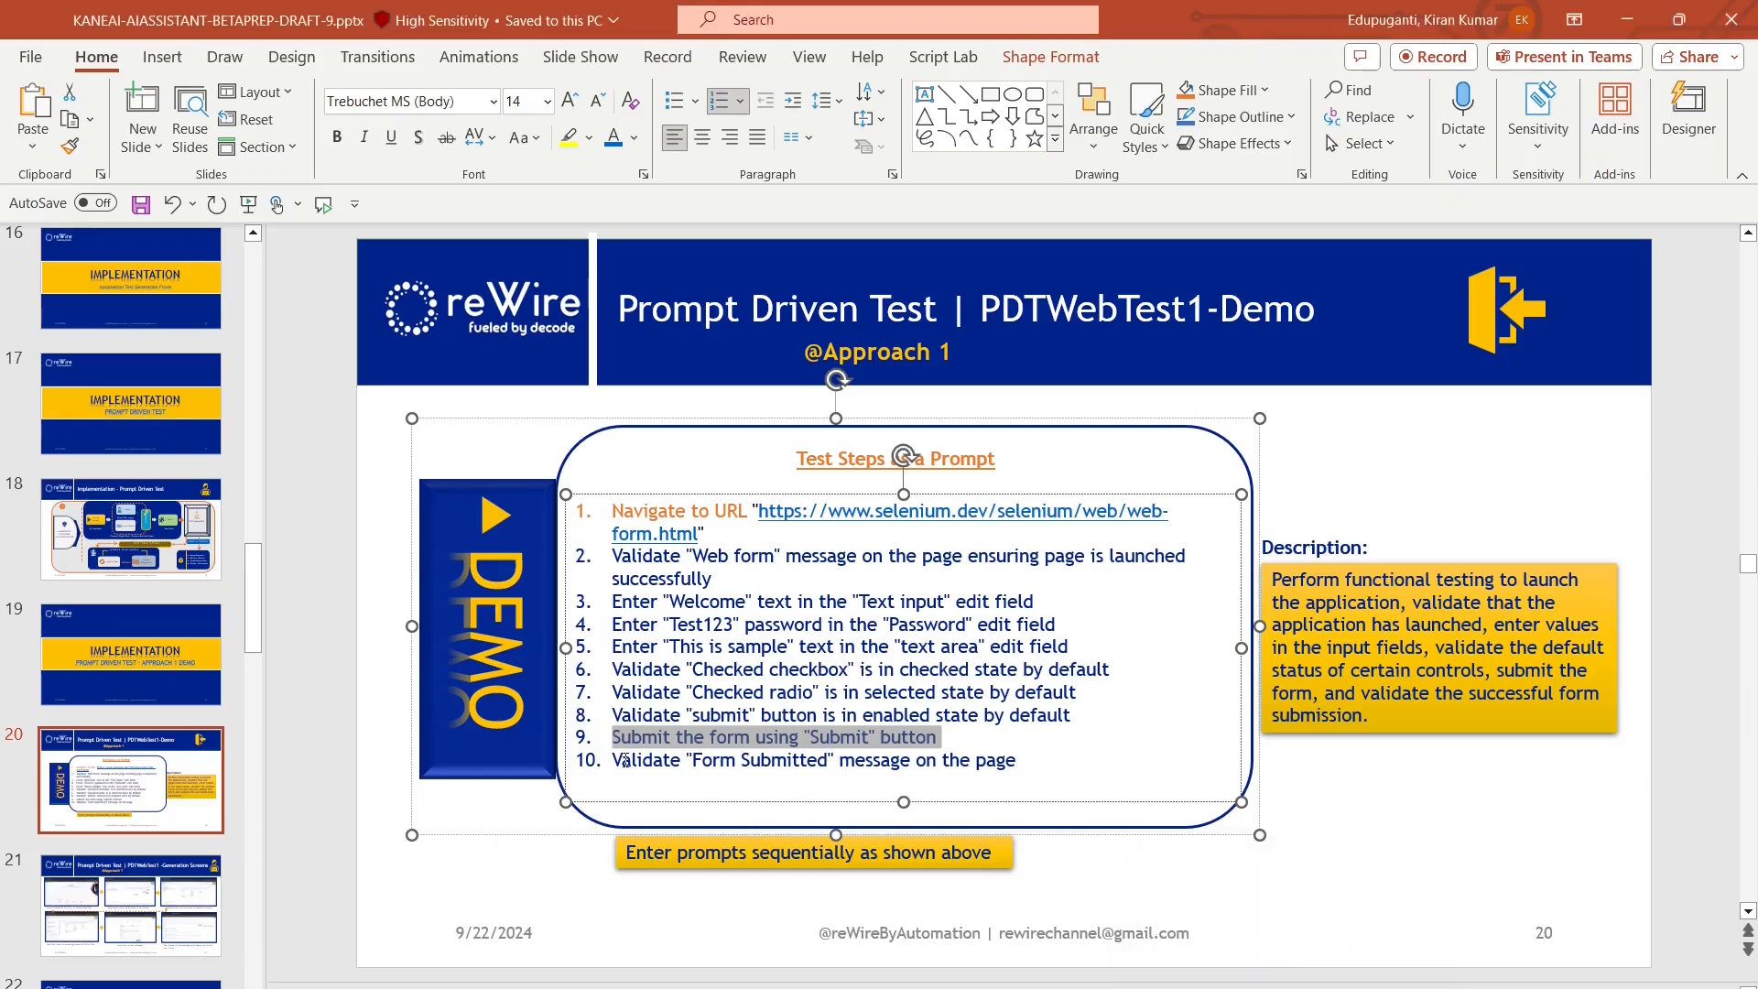
{"action": "left_click_drag", "start_coordinate": [613, 758], "coordinate": [1018, 760]}
{"action": "key", "text": "ctrl+c"}
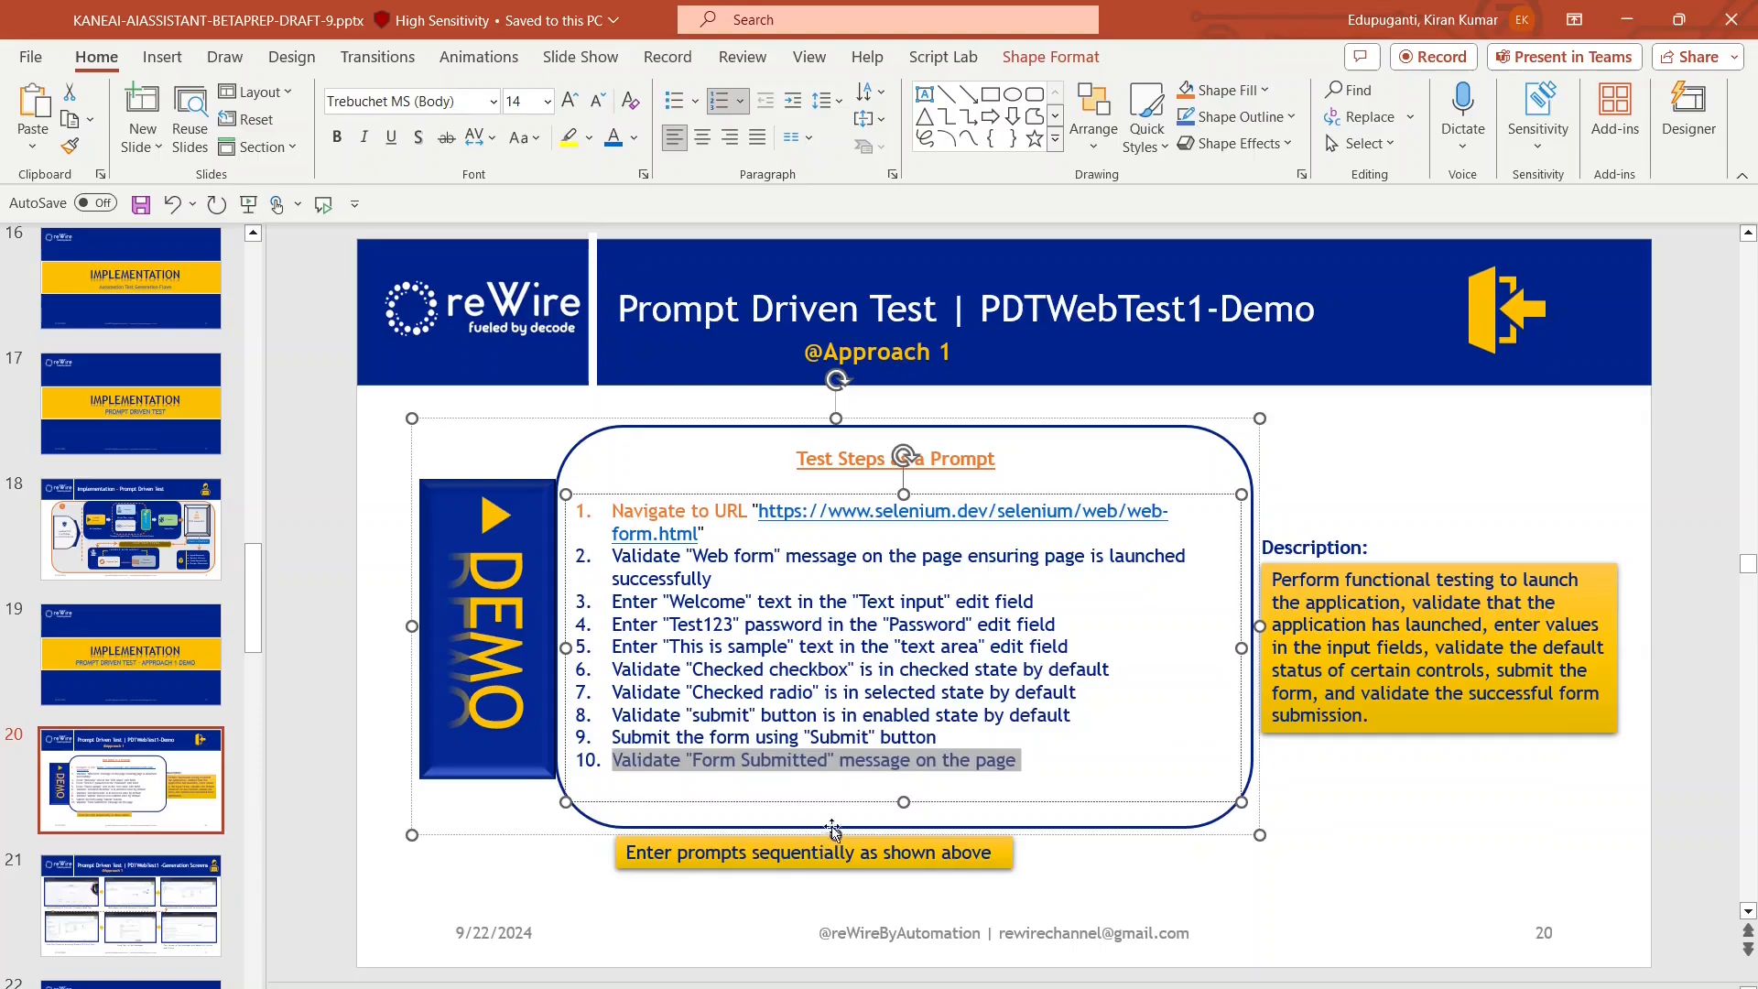
Switch to the KaneAI Web Agent and submit the prompt to validate the "Form Submitted" message on the page
{"action": "mouse_move", "coordinate": [375, 985]}
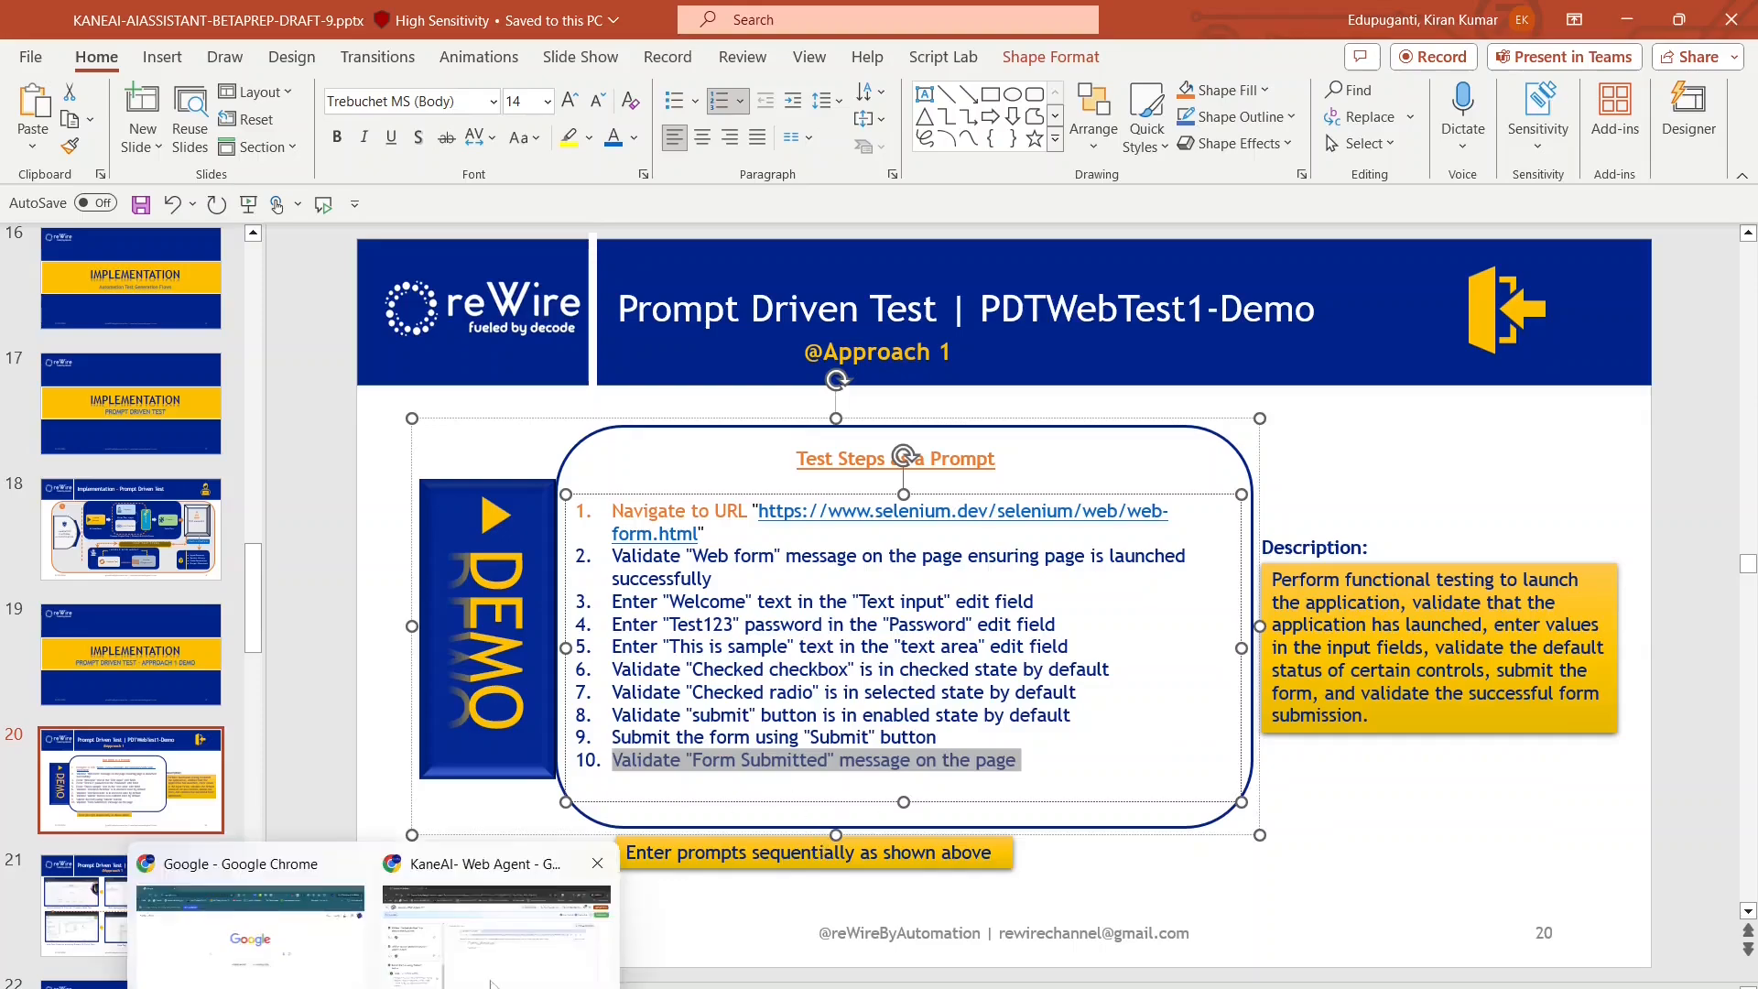
{"action": "left_click", "coordinate": [449, 967]}
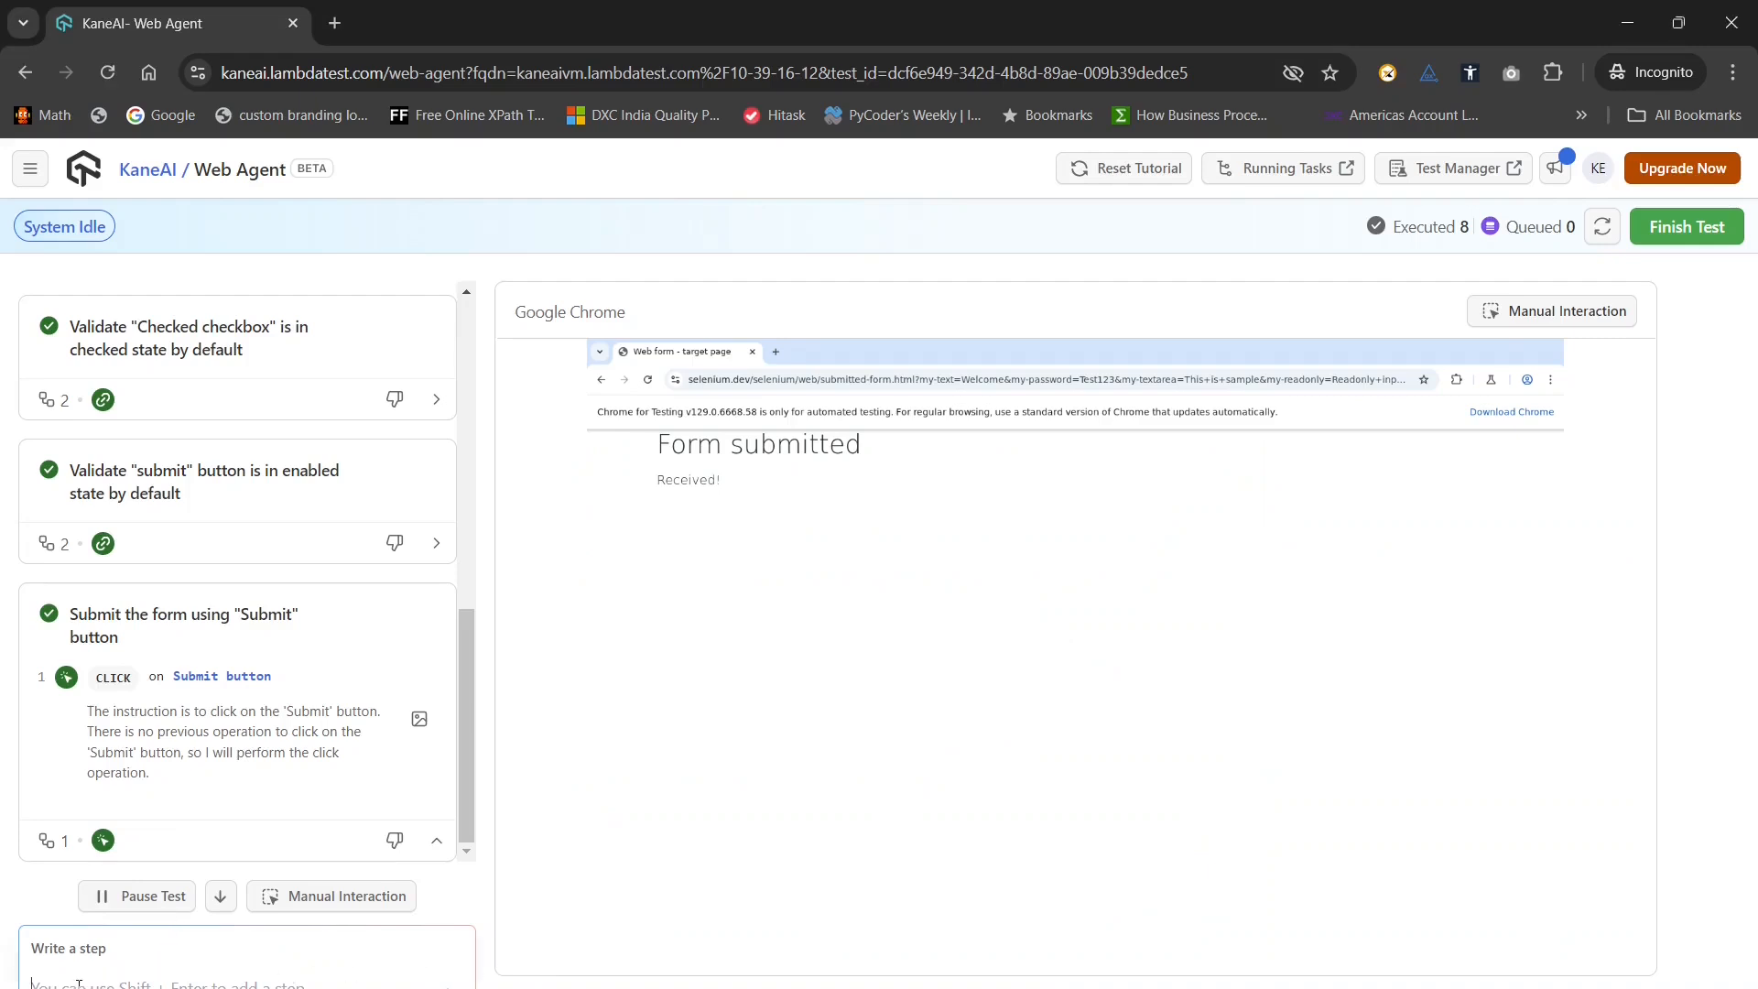
{"action": "key", "text": "ctrl+v"}
{"action": "left_click", "coordinate": [447, 985]}
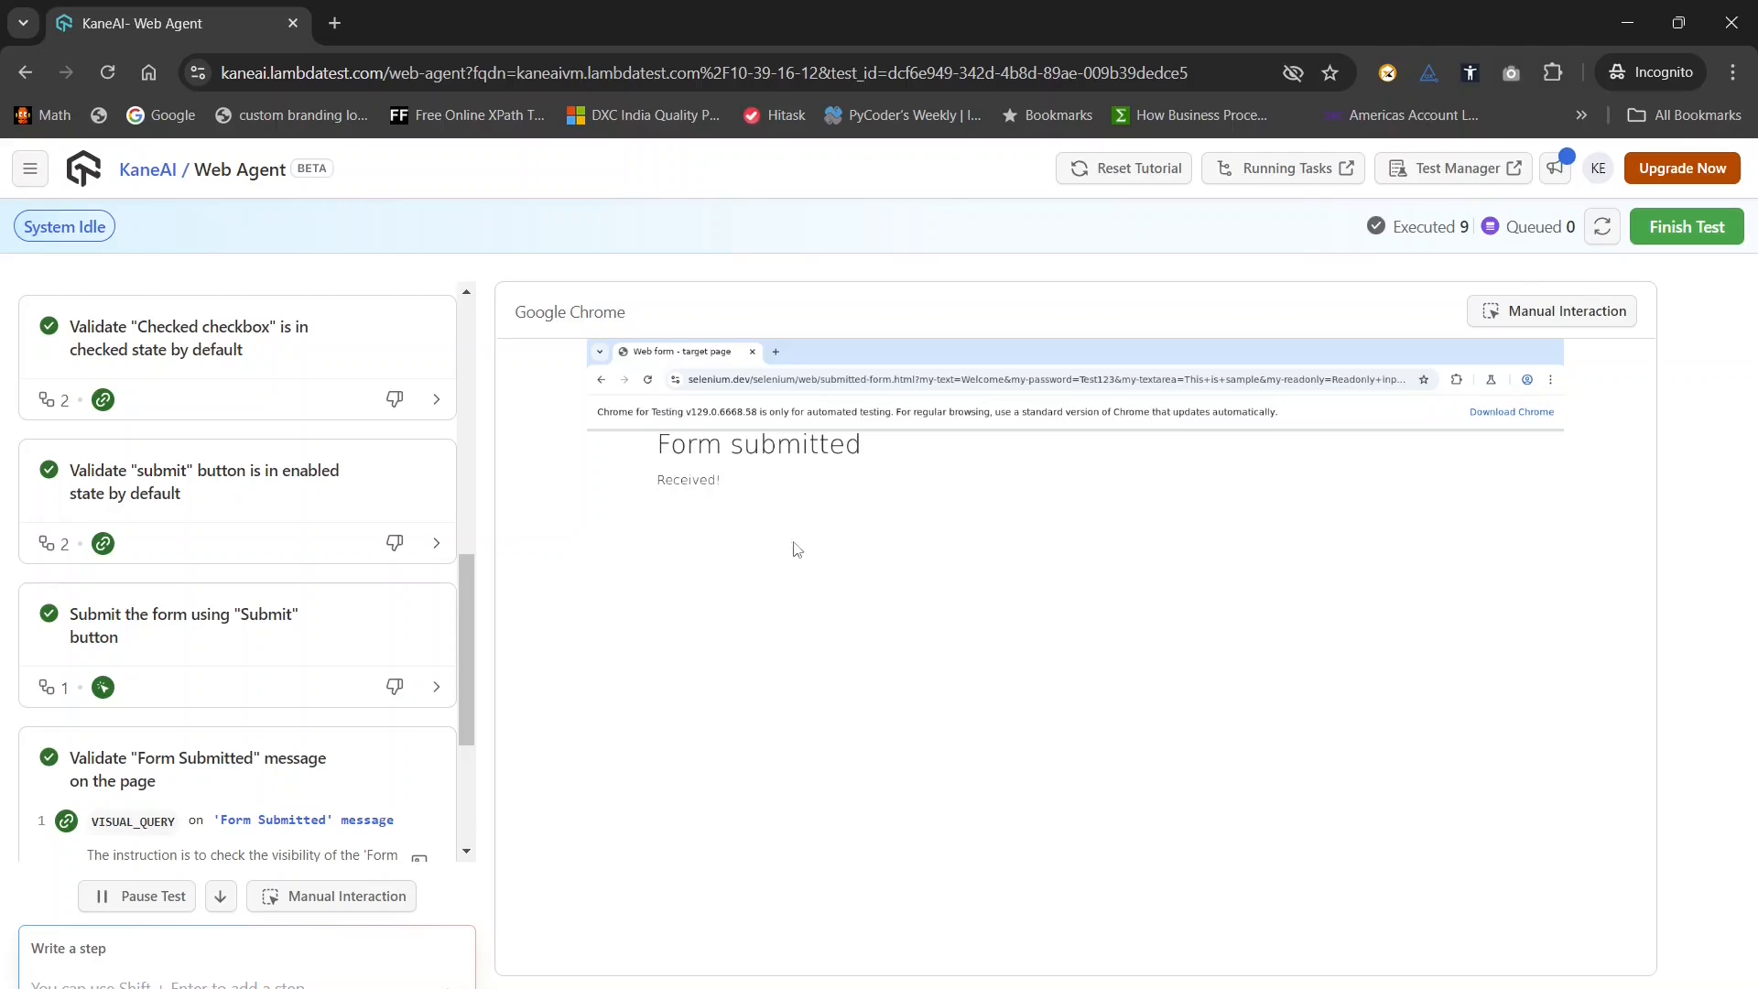
Examine the "Form Submitted" validation's query and assertion details, including in the test's edit mode, and resume the paused test
{"action": "left_click_drag", "start_coordinate": [465, 594], "coordinate": [480, 686]}
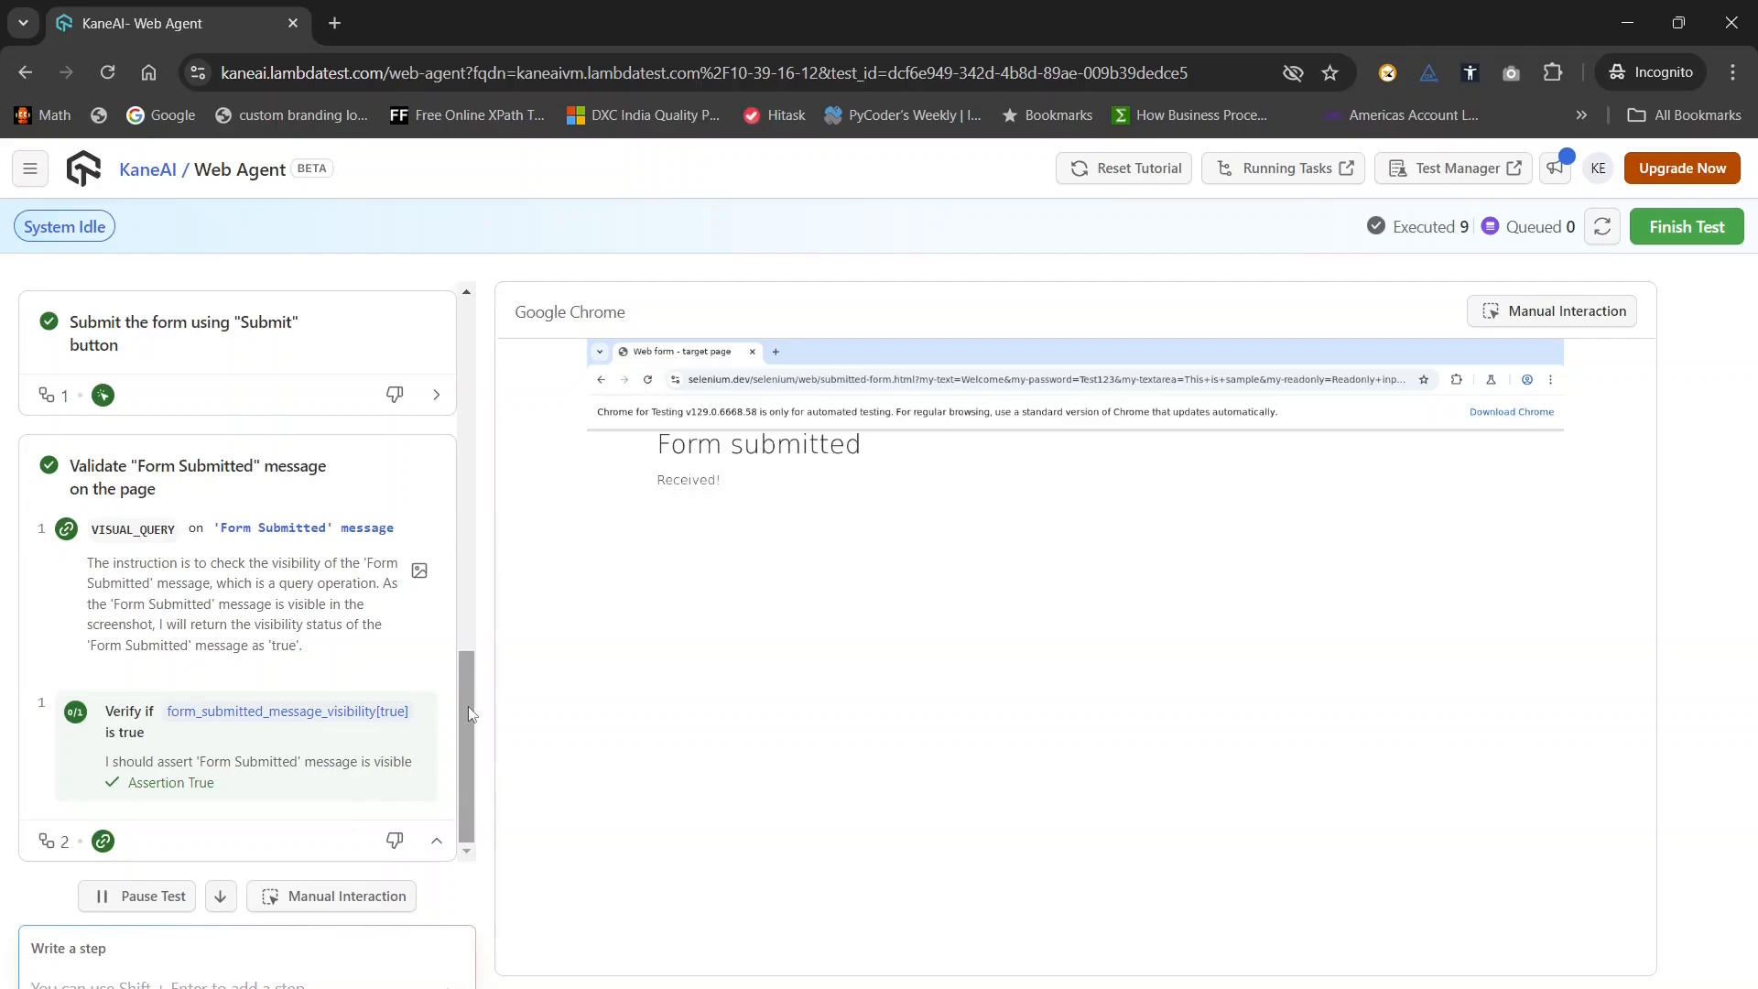
{"action": "left_click_drag", "start_coordinate": [469, 706], "coordinate": [488, 740]}
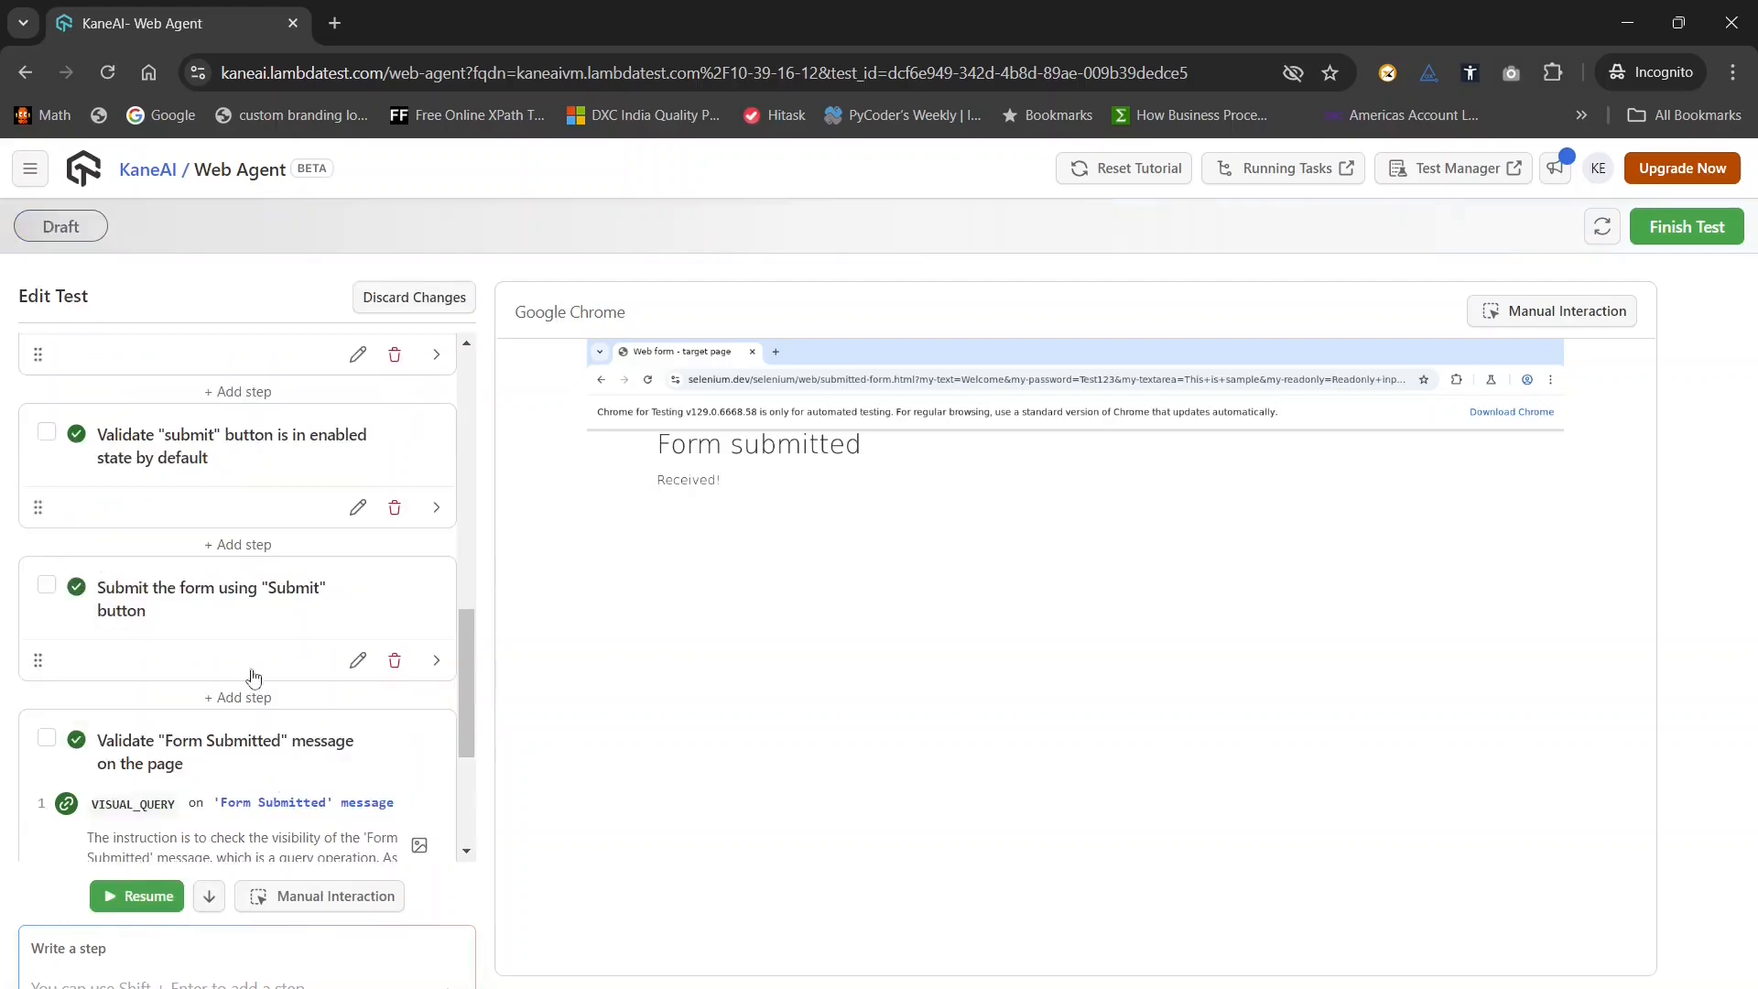
{"action": "left_click_drag", "start_coordinate": [467, 709], "coordinate": [376, 796]}
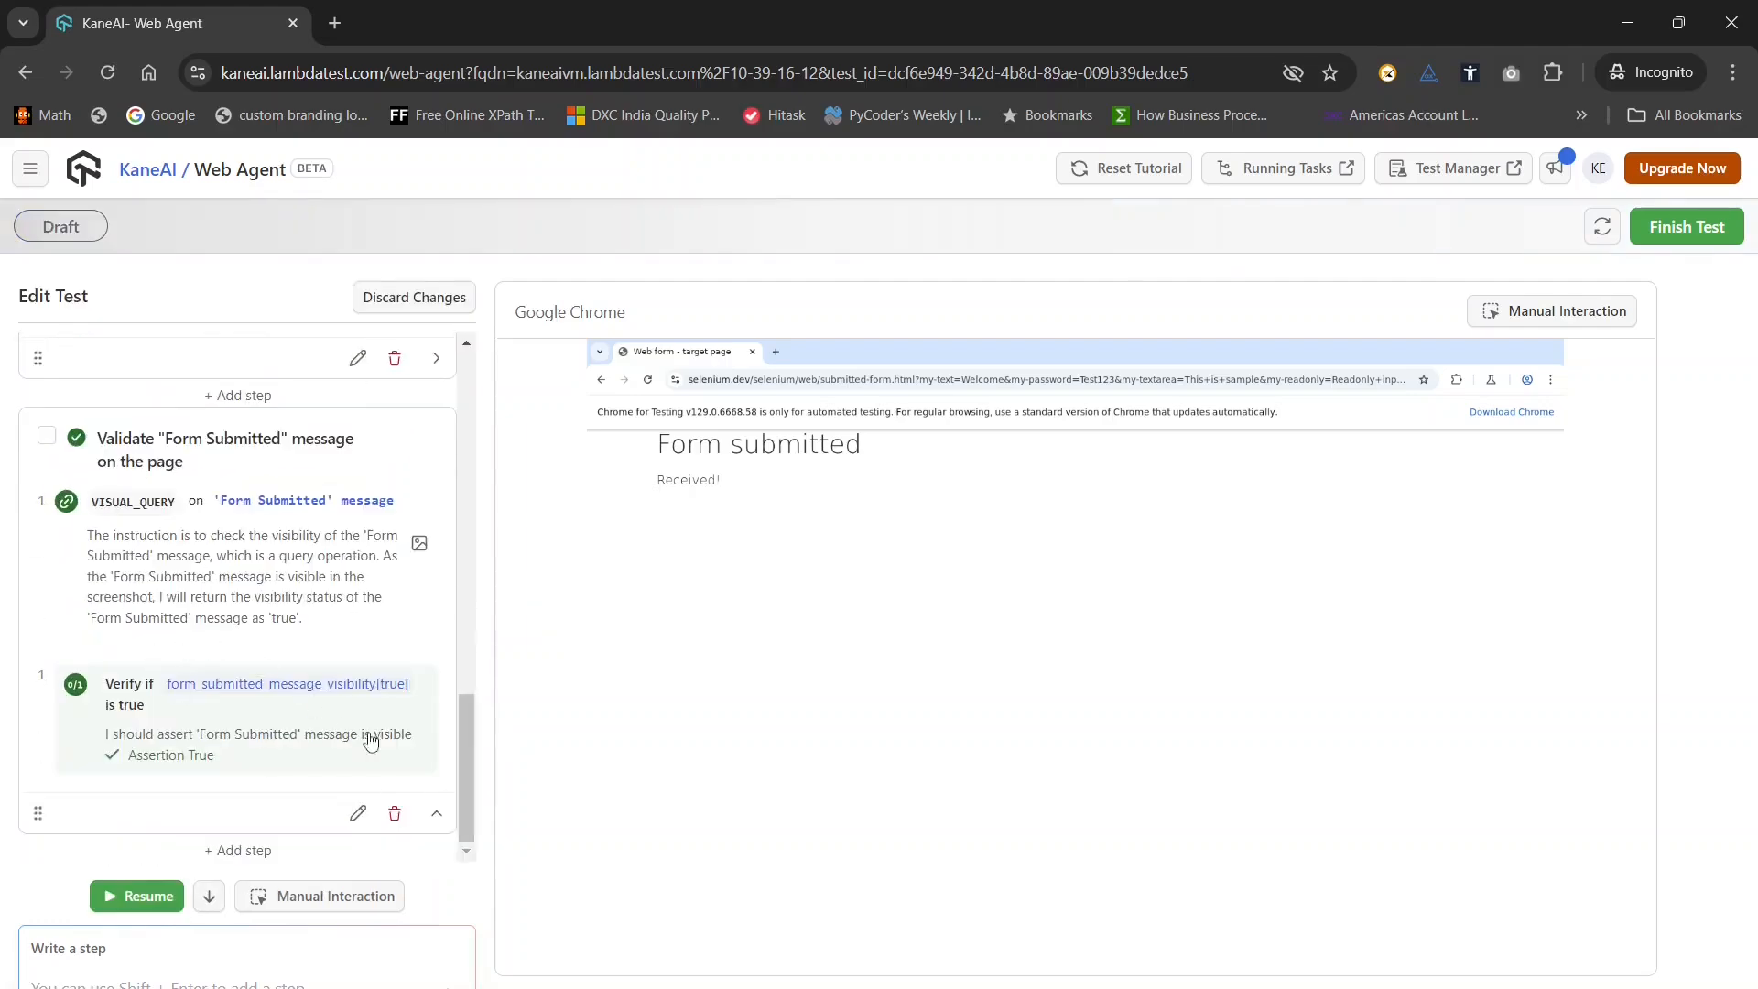
{"action": "left_click_drag", "start_coordinate": [466, 741], "coordinate": [469, 788]}
{"action": "left_click", "coordinate": [144, 898]}
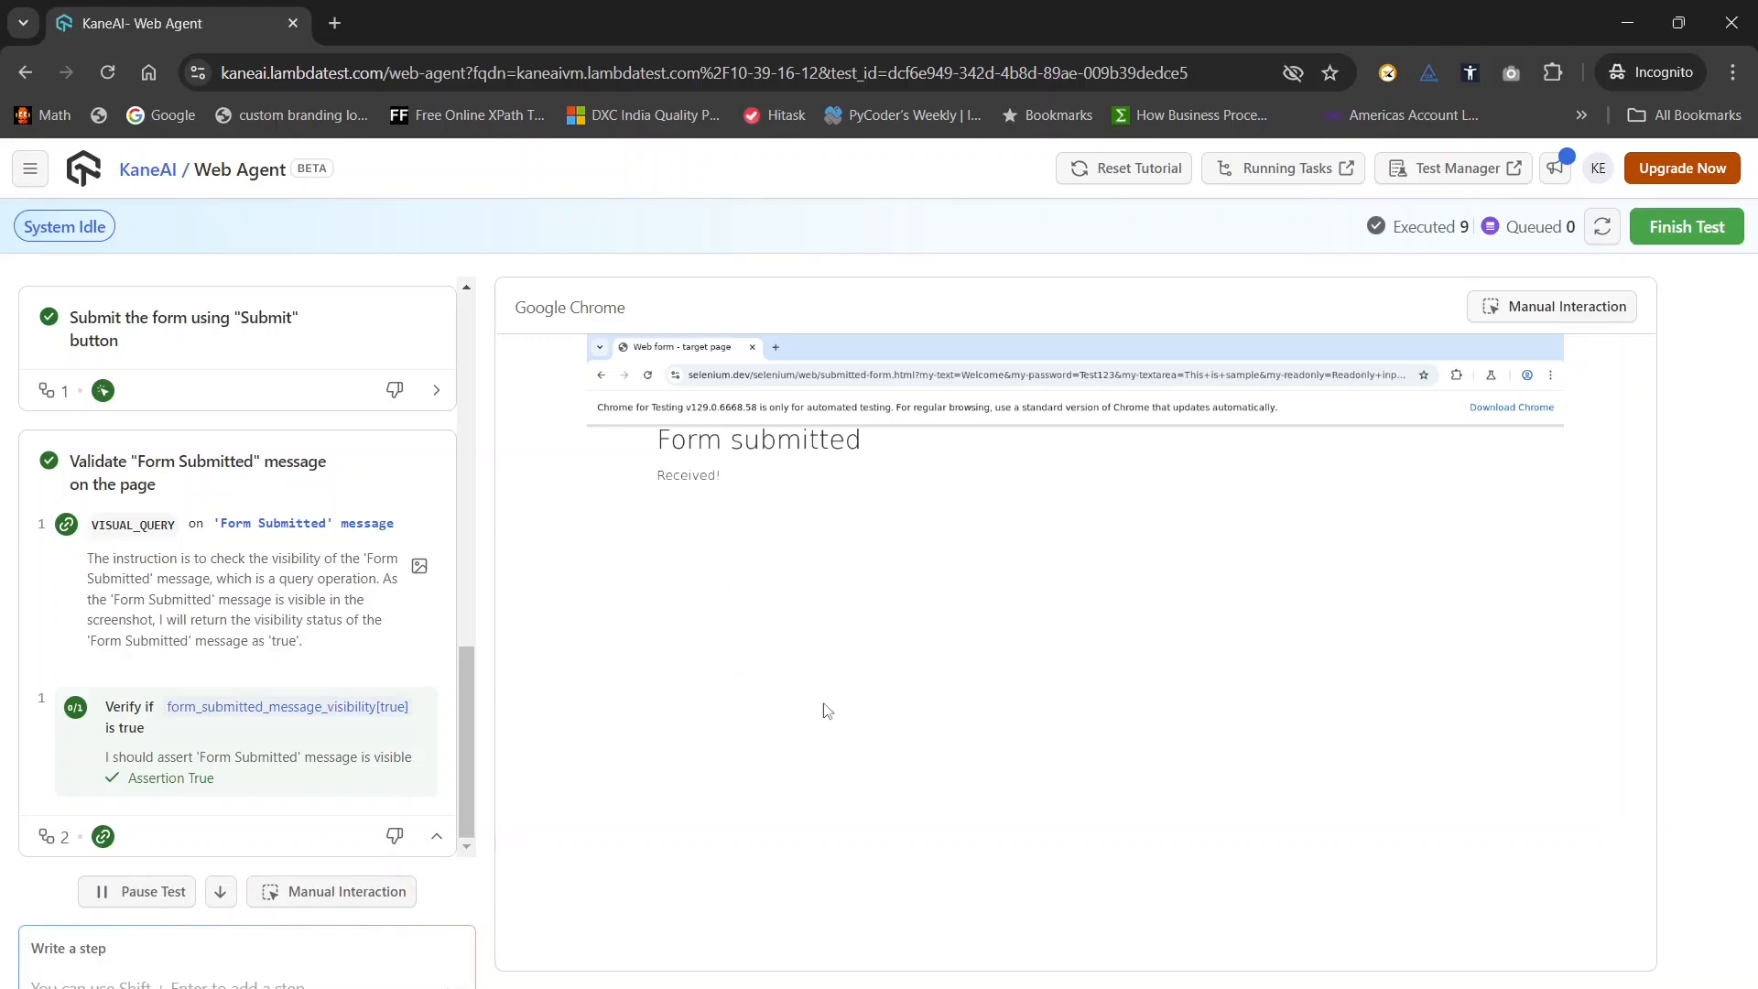
Review all executed steps from the URL navigation to the "Form Submitted" validation and finish the test to open its save form
{"action": "scroll", "coordinate": [256, 751], "scroll_direction": "up", "scroll_amount": 15}
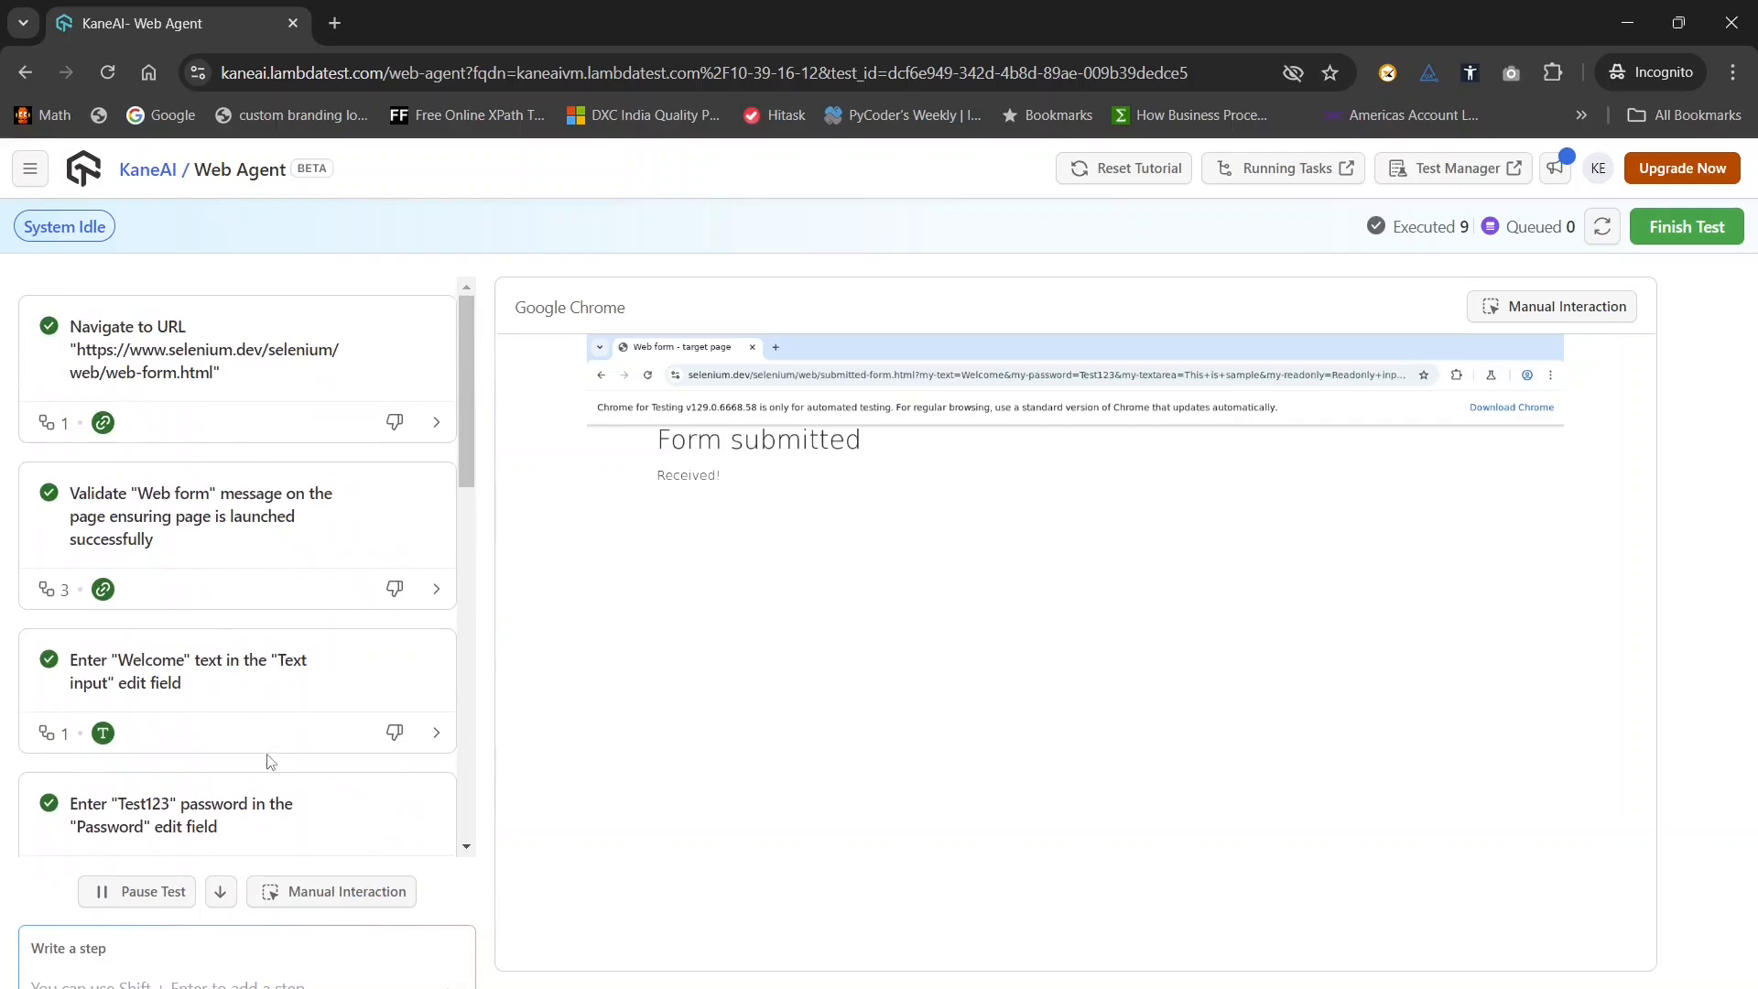
{"action": "scroll", "coordinate": [270, 762], "scroll_direction": "down", "scroll_amount": 15}
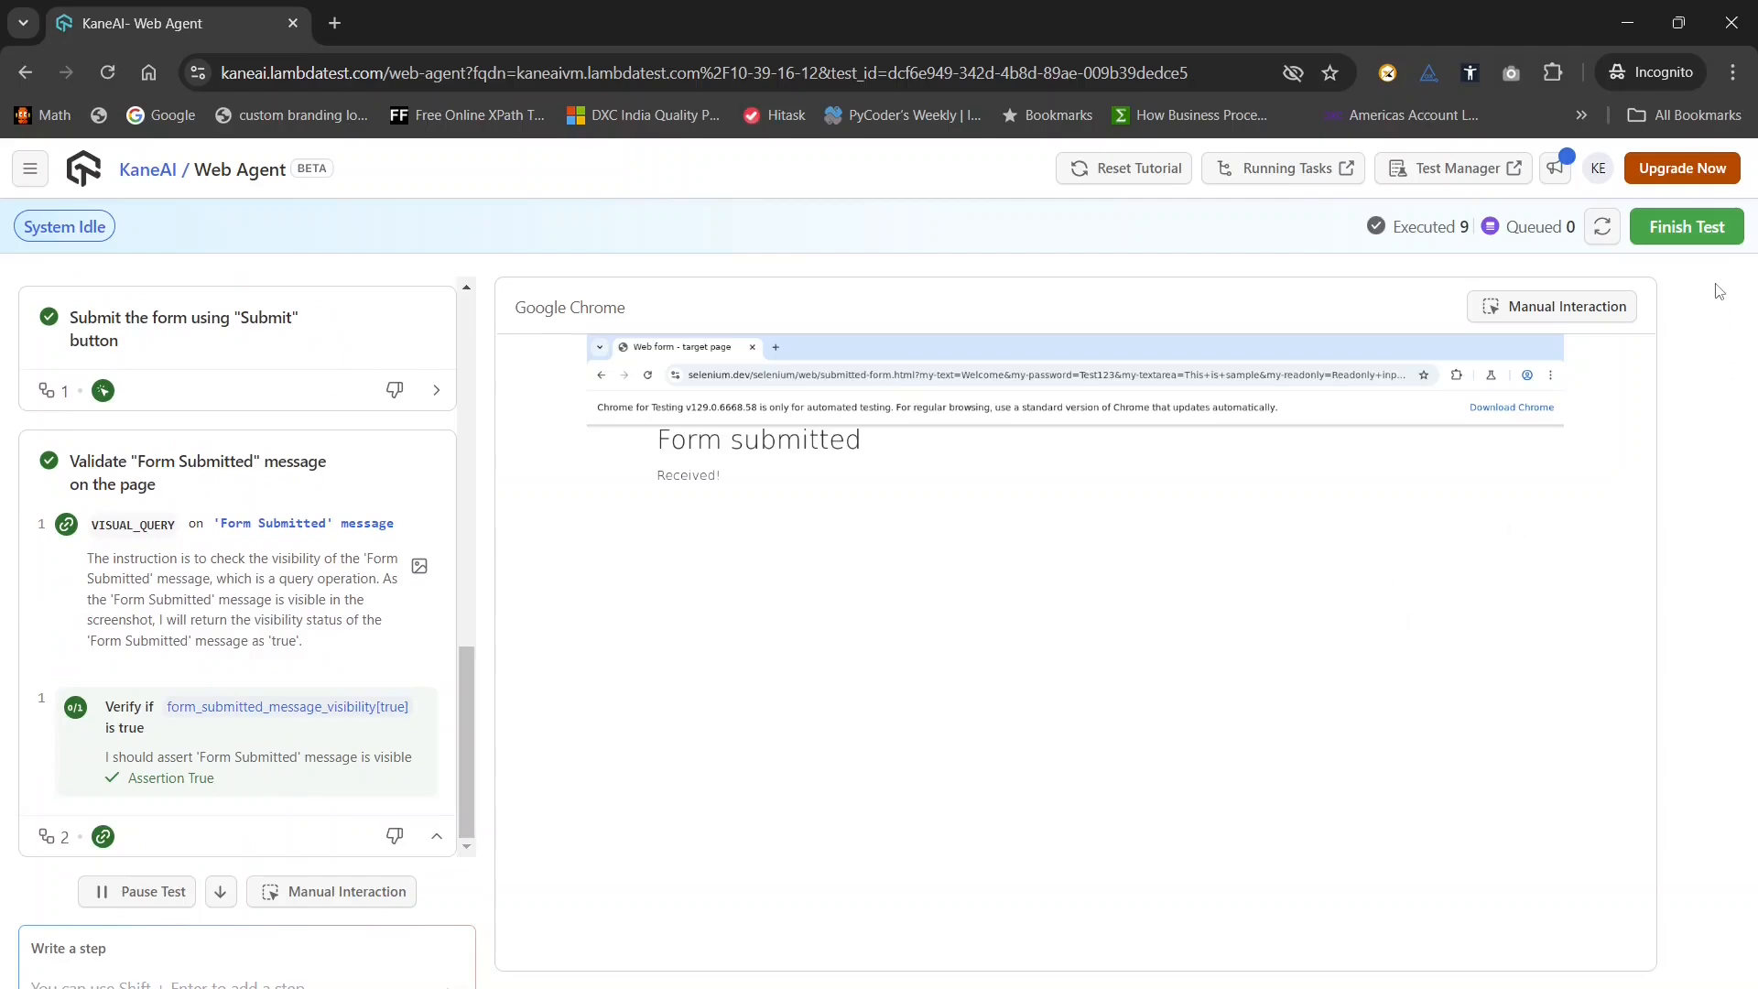
{"action": "left_click_drag", "start_coordinate": [474, 788], "coordinate": [484, 400]}
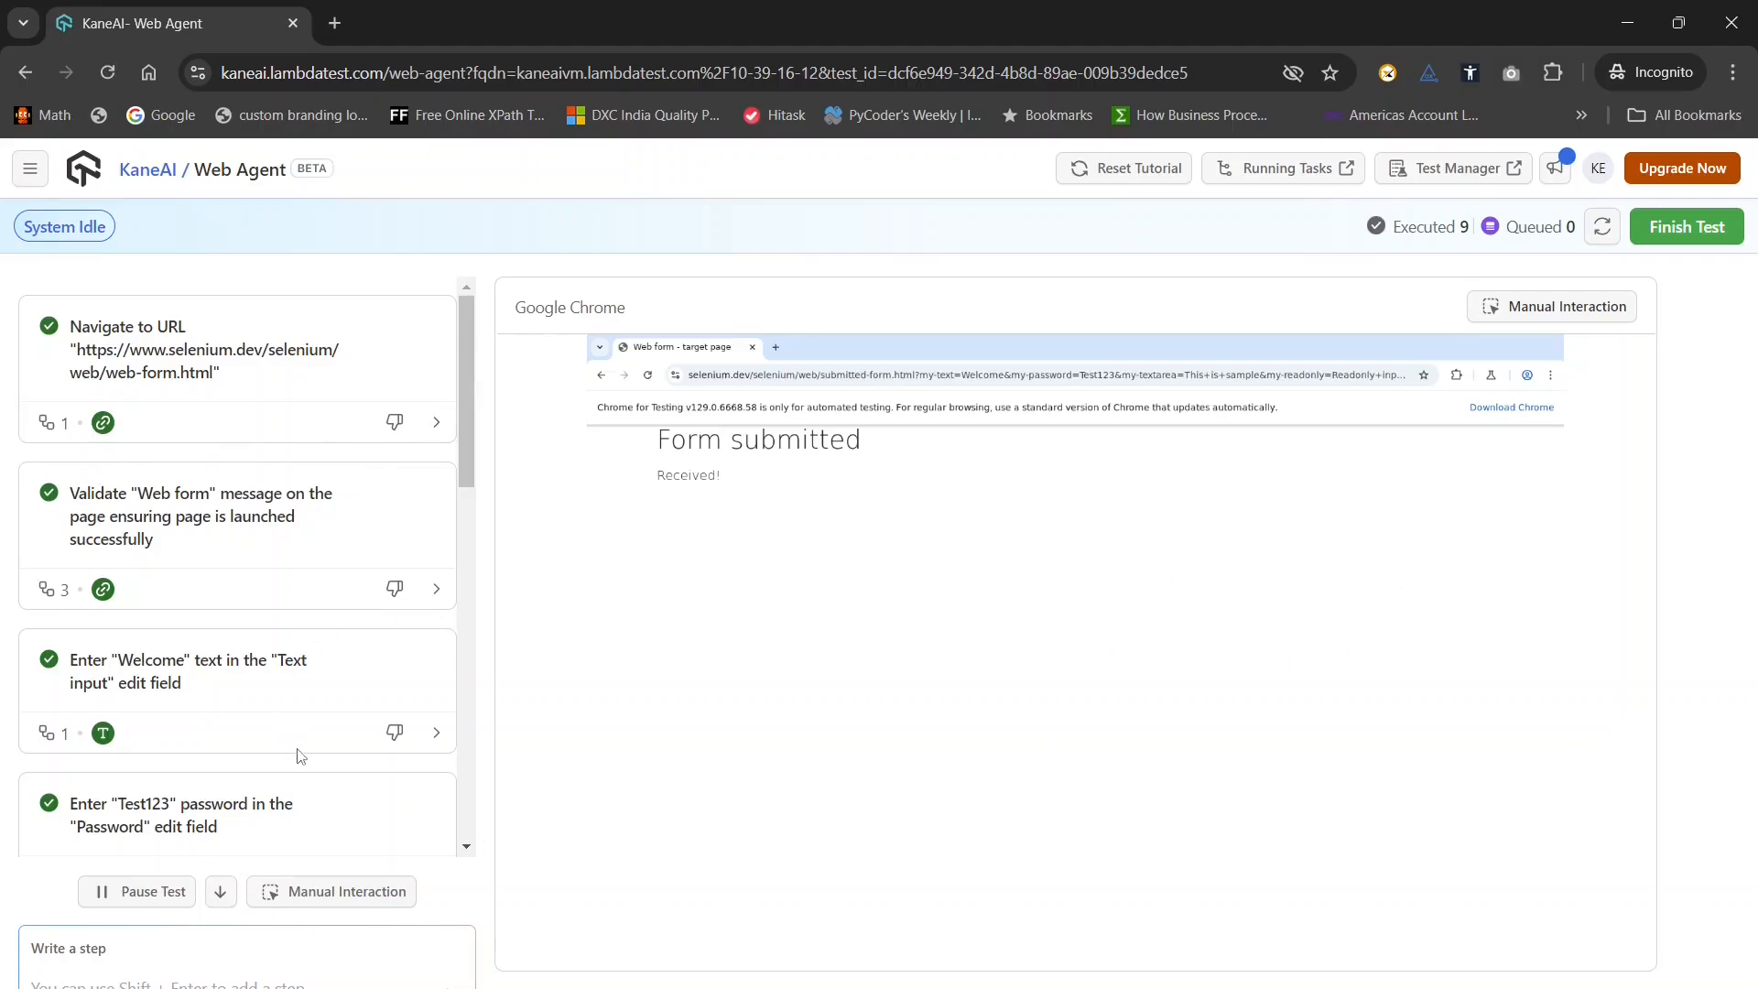
{"action": "scroll", "coordinate": [297, 756], "scroll_direction": "down", "scroll_amount": 12}
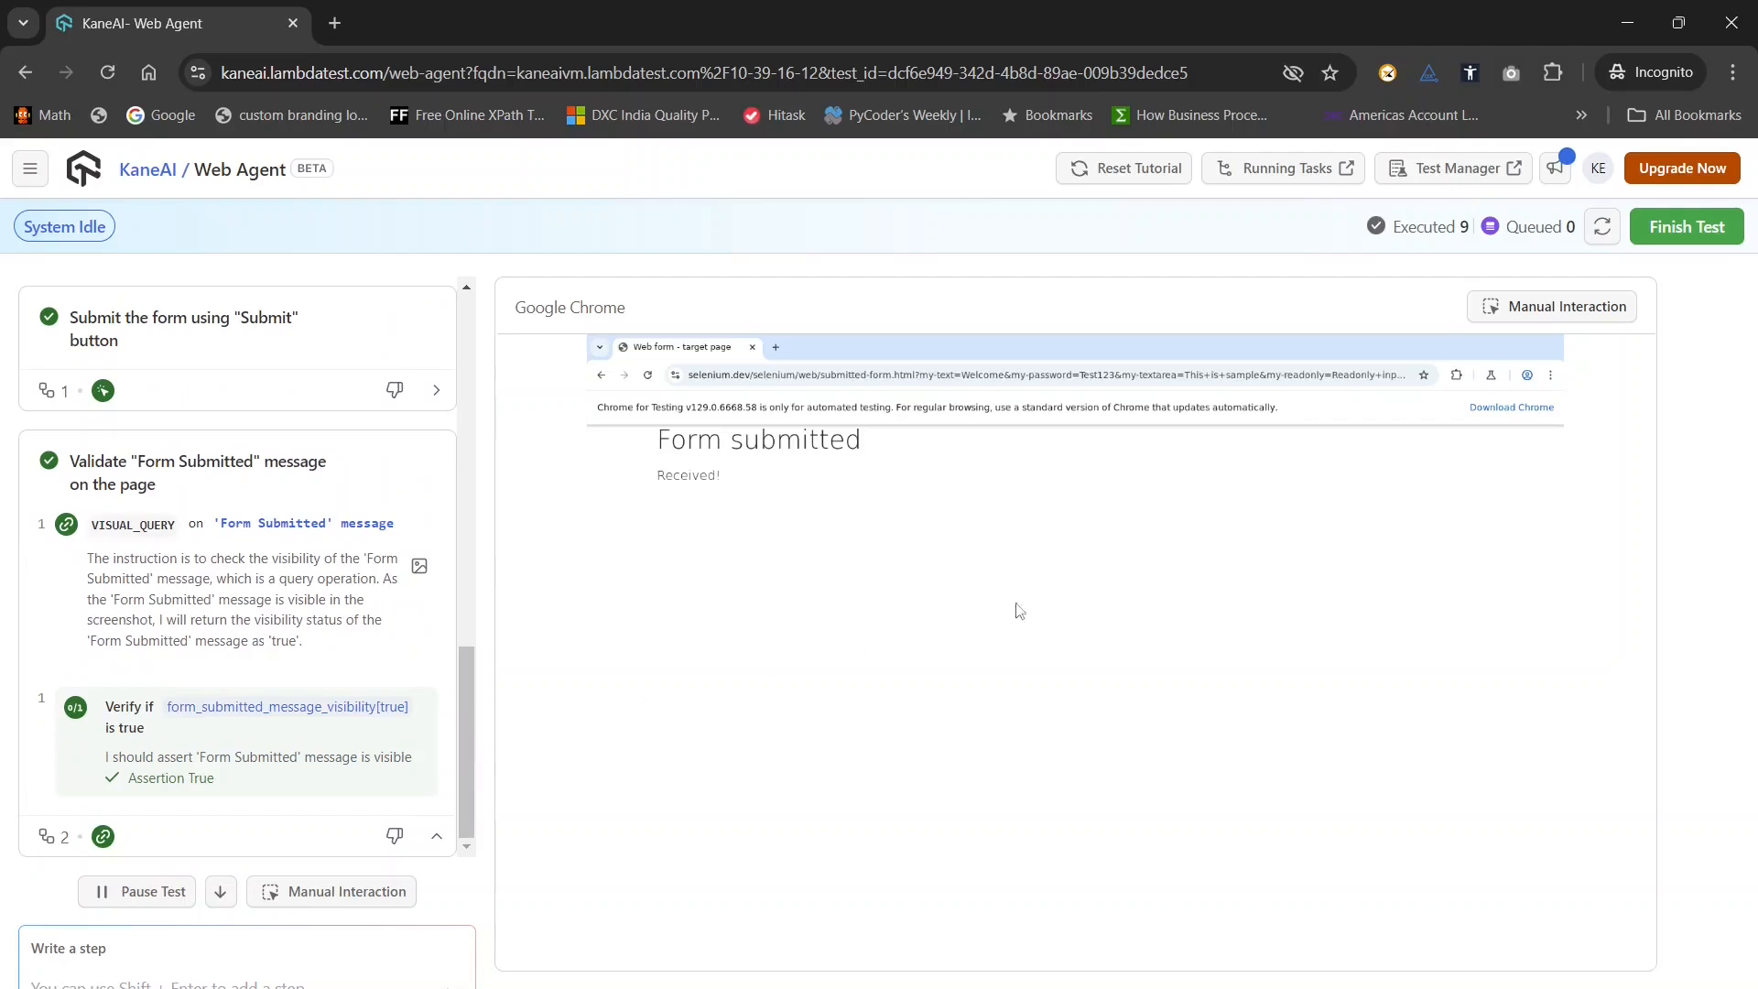
{"action": "left_click", "coordinate": [1671, 236]}
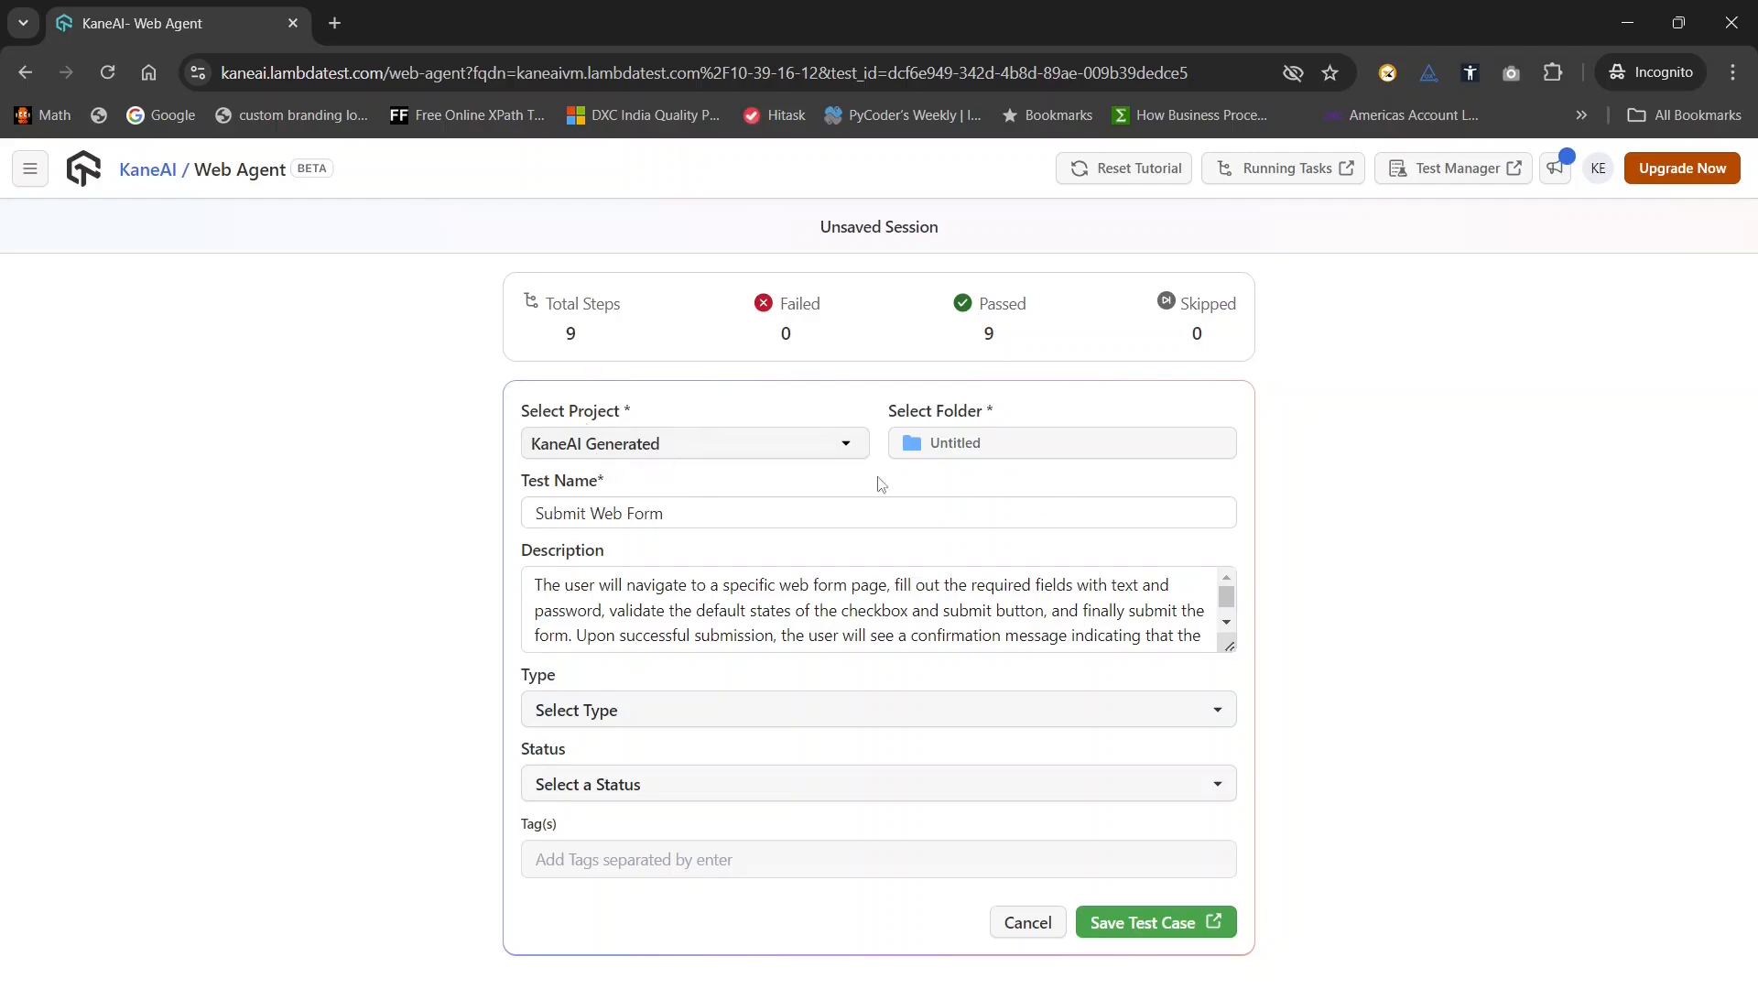
Choose the top-level WebForm folder as the location for the test case
{"action": "left_click", "coordinate": [987, 444]}
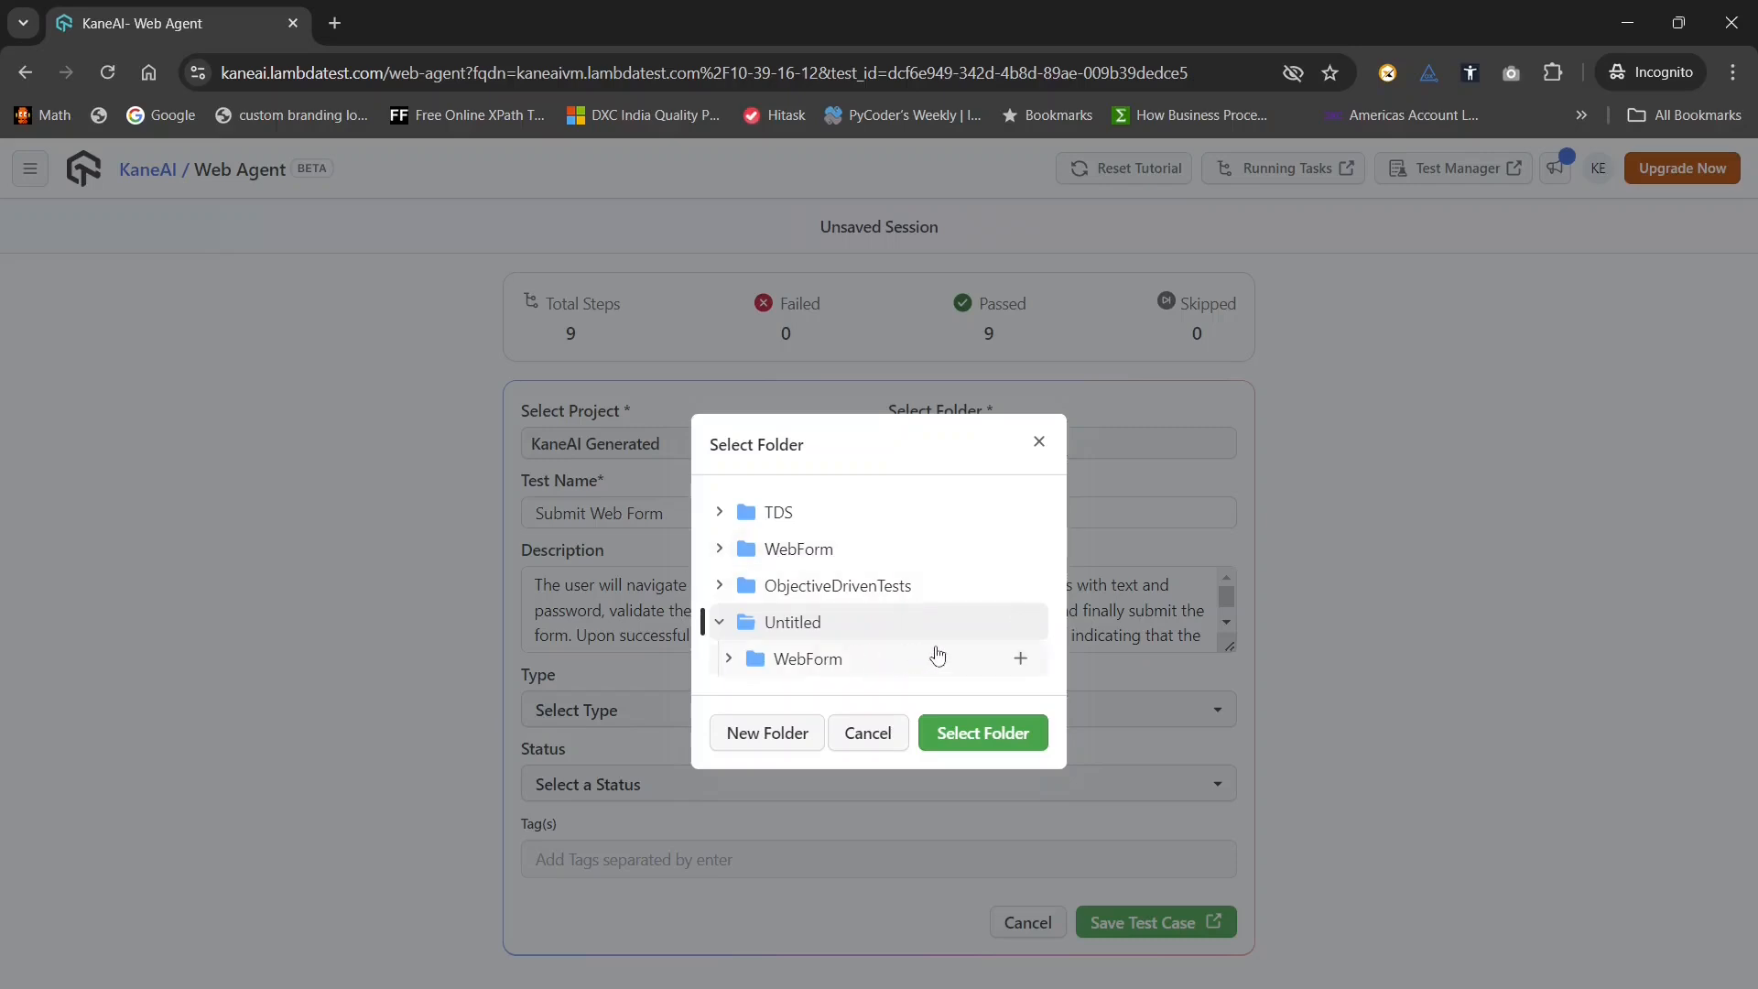
{"action": "left_click", "coordinate": [802, 552]}
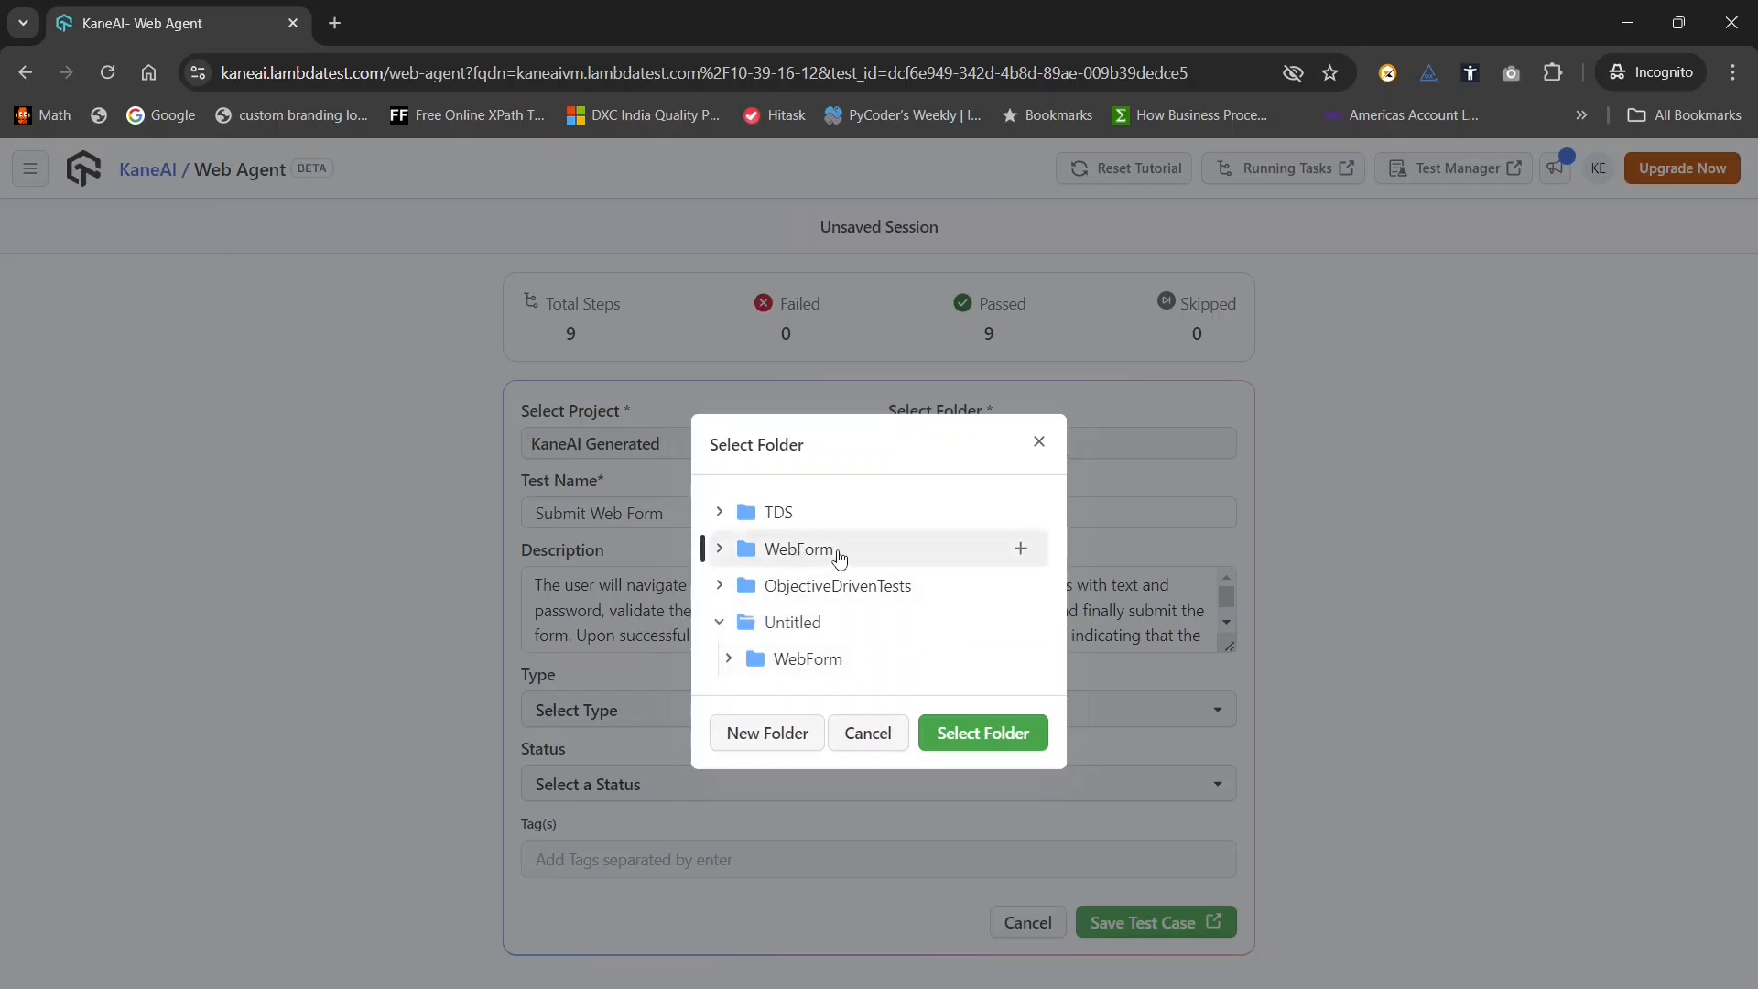
{"action": "left_click", "coordinate": [959, 740]}
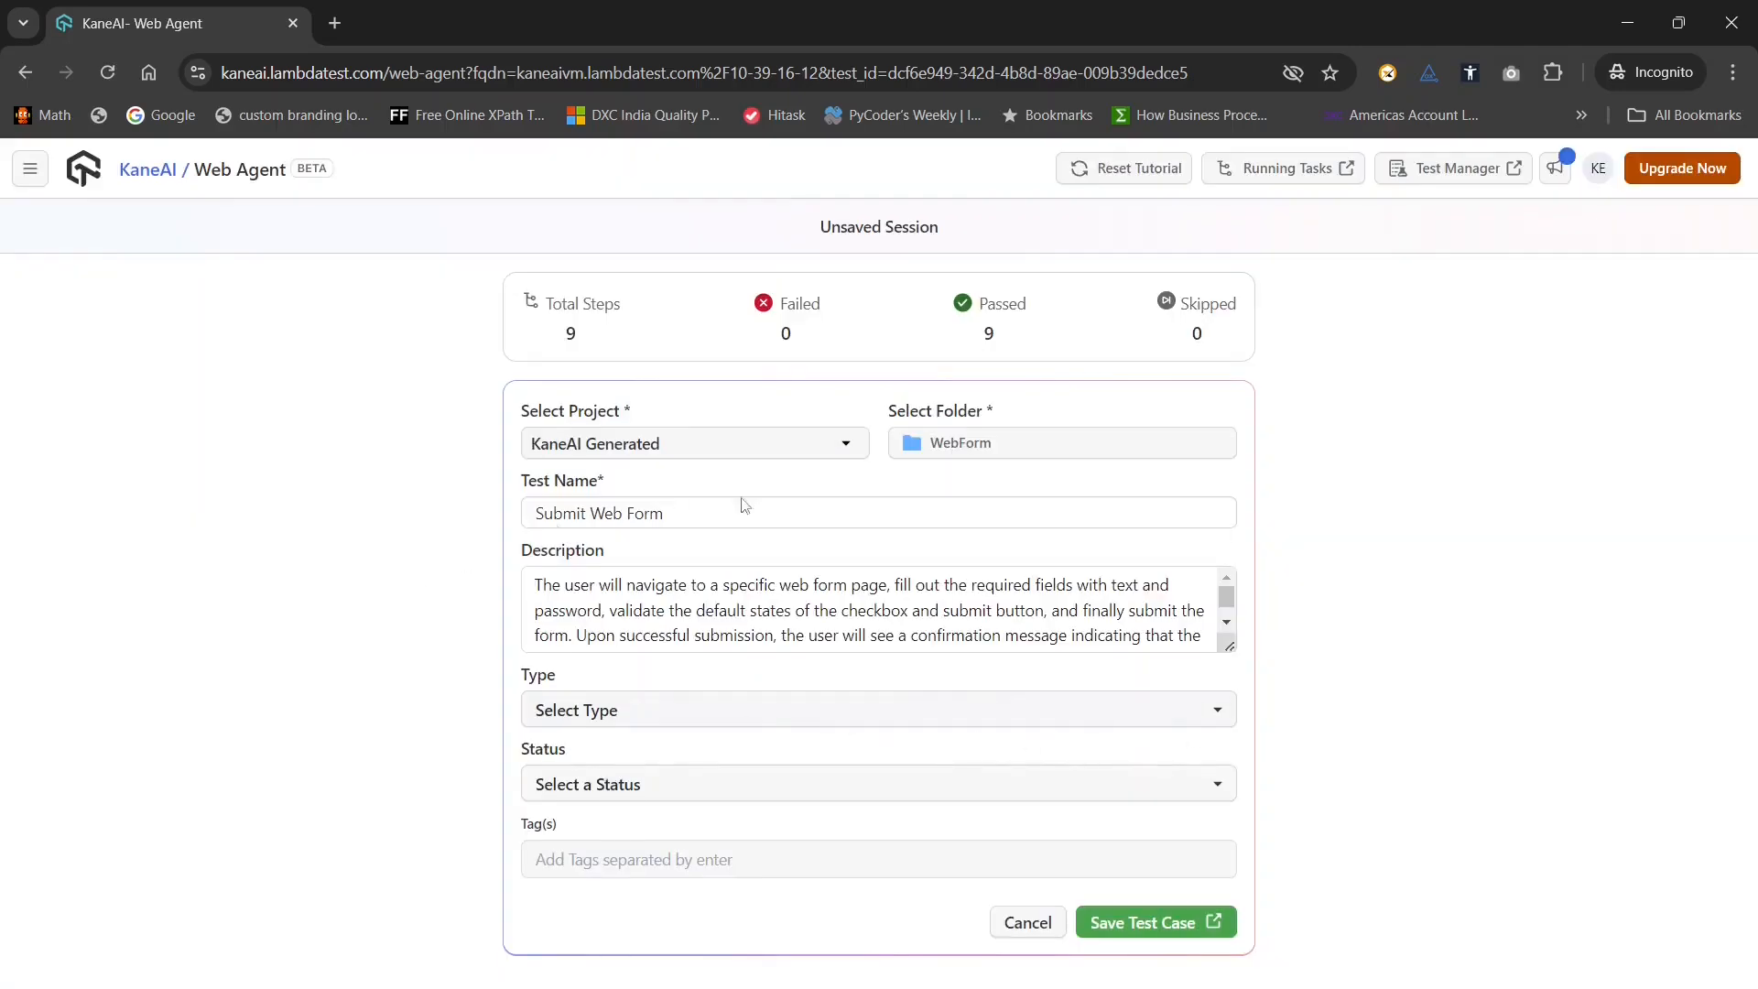
Replace the suggested test name with PDT-WebTest1Demo-Approach1
{"action": "left_click", "coordinate": [696, 519]}
{"action": "left_click_drag", "start_coordinate": [680, 519], "coordinate": [424, 522]}
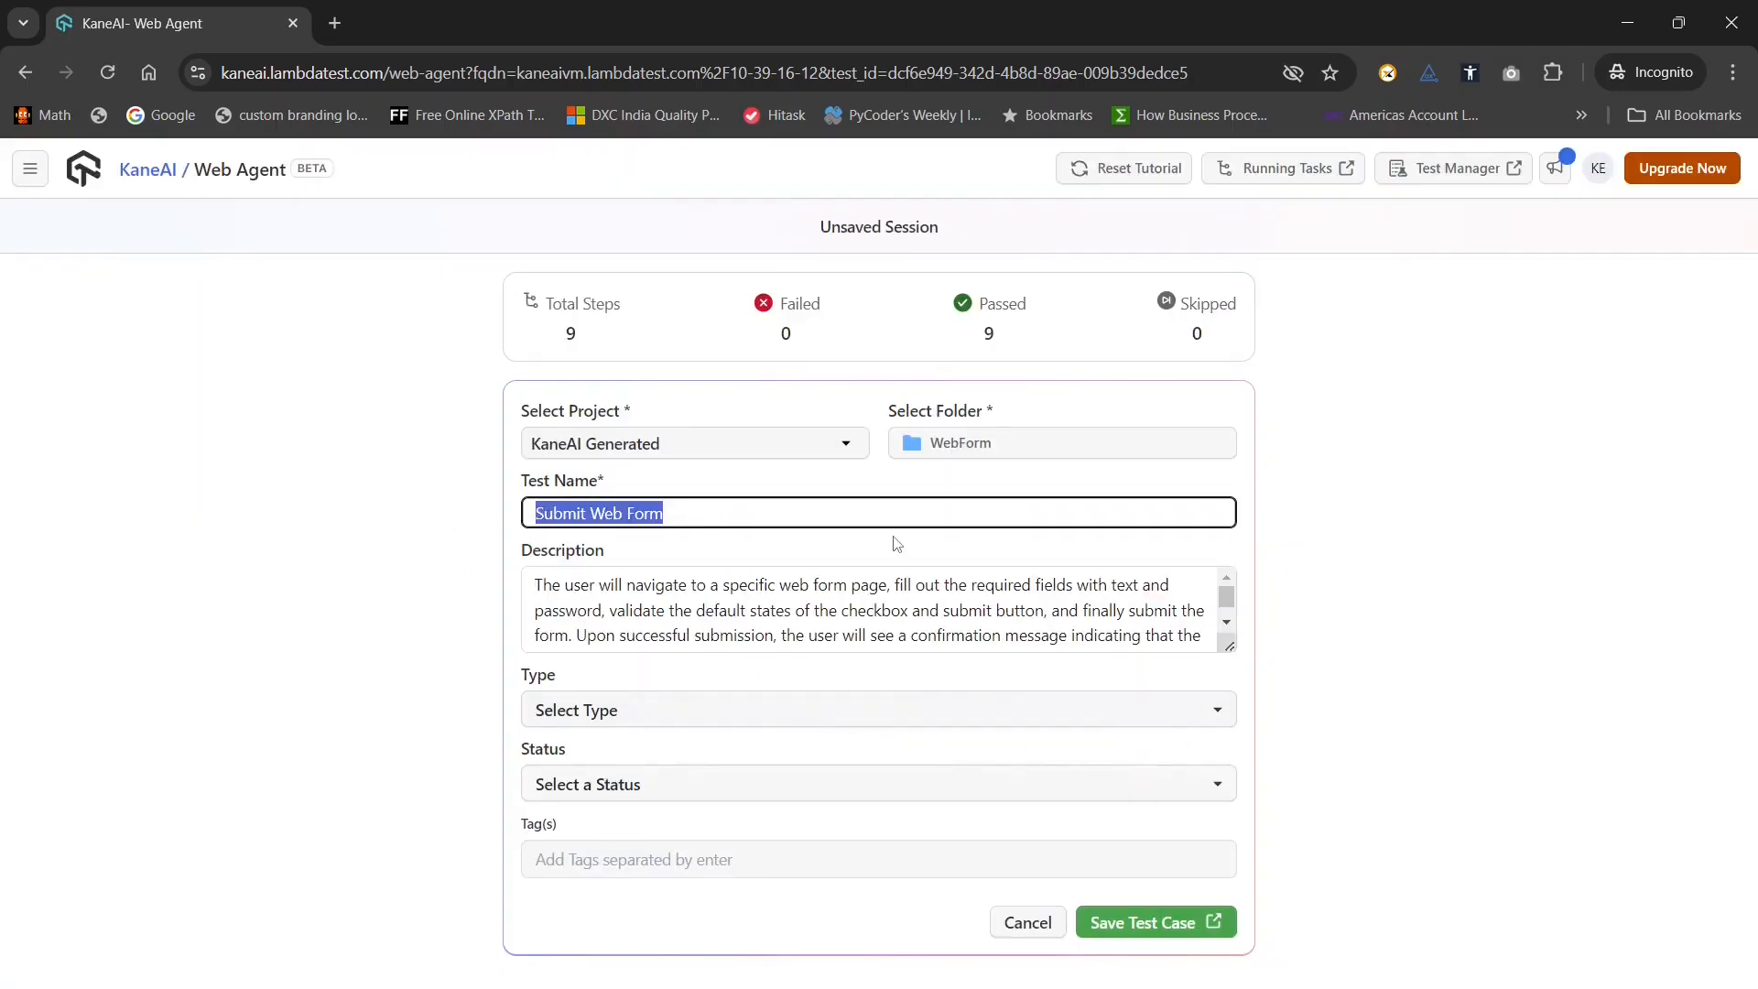
{"action": "type", "text": "w"}
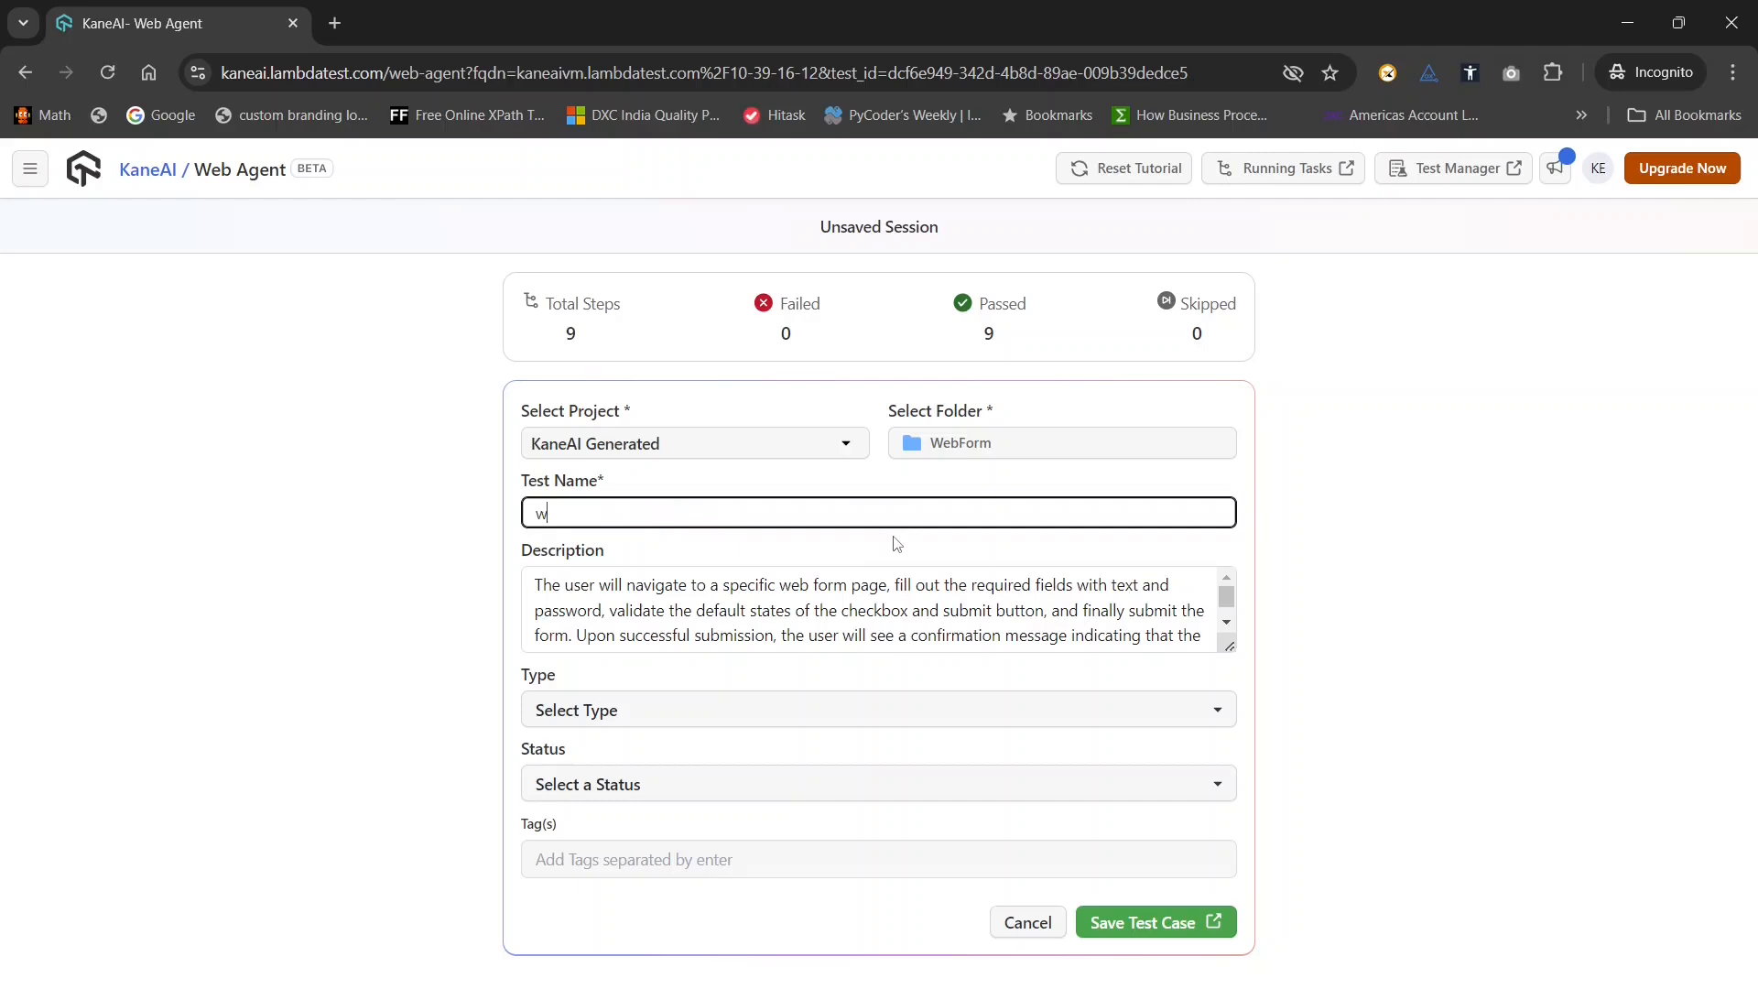
{"action": "key", "text": "BackSpace"}
{"action": "type", "text": "p"}
{"action": "key", "text": "BackSpace"}
{"action": "type", "text": "PDT-WebTest1Demo-Approach1"}
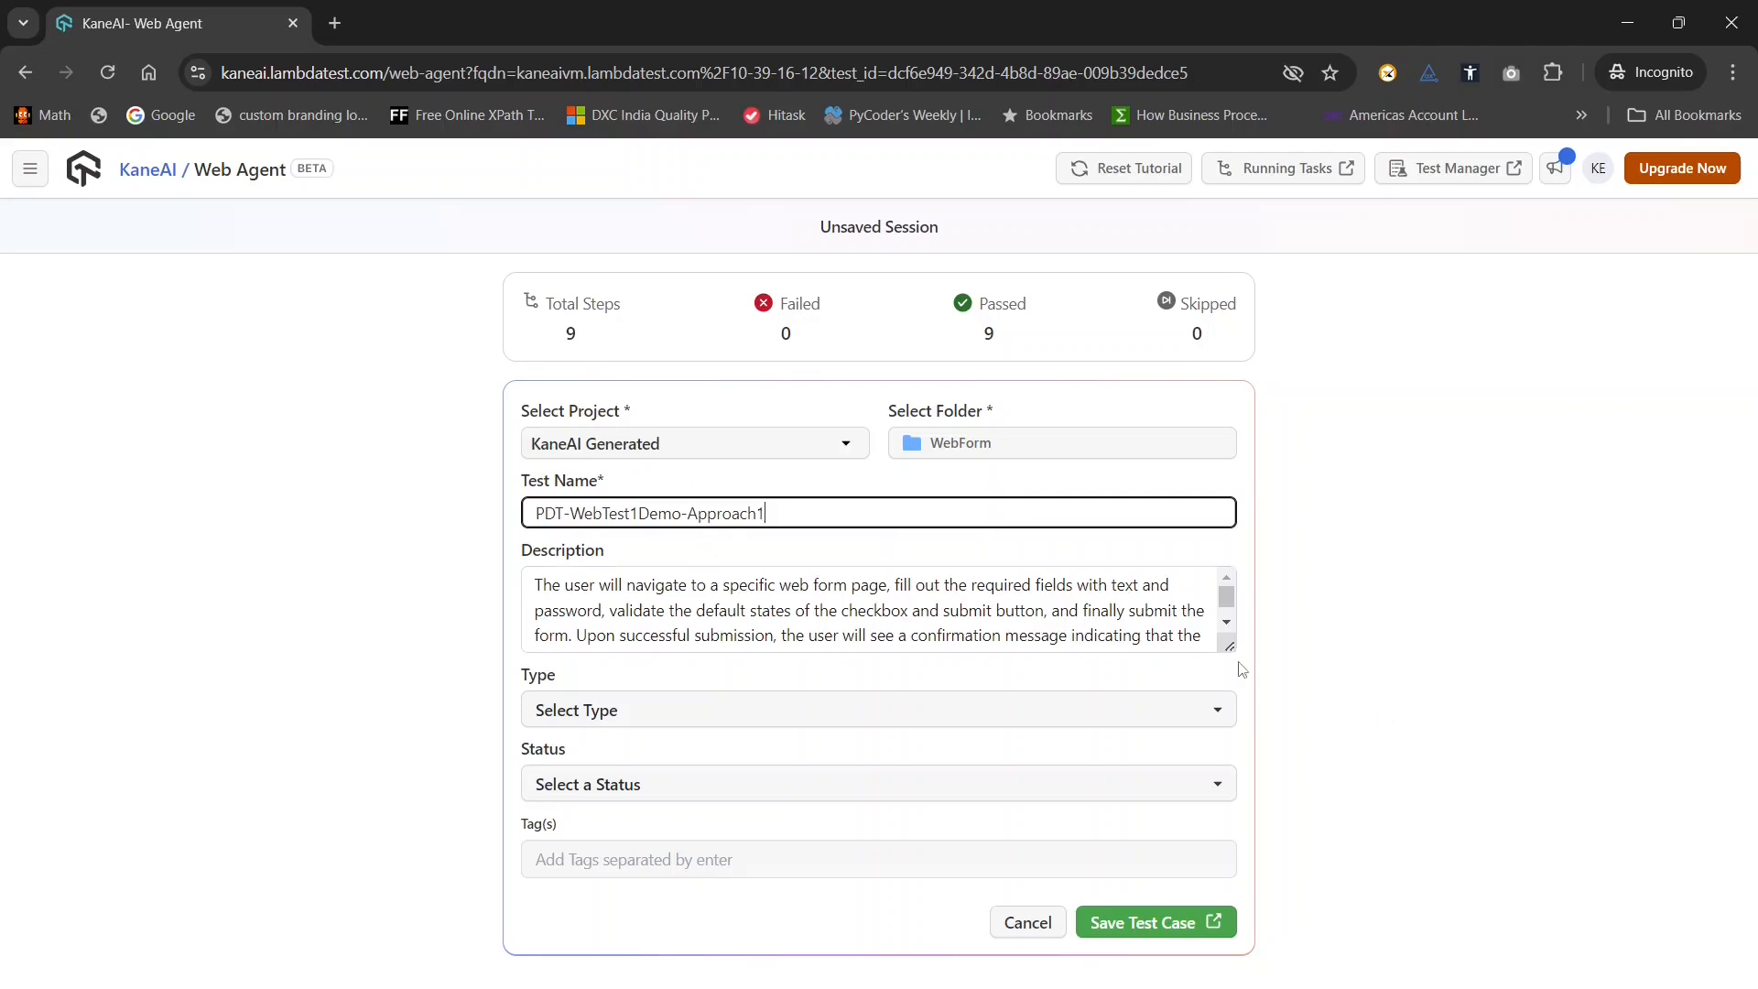
Enlarge the description box and read through the generated test description
{"action": "left_click_drag", "start_coordinate": [1230, 647], "coordinate": [1229, 701]}
{"action": "left_click", "coordinate": [757, 659]}
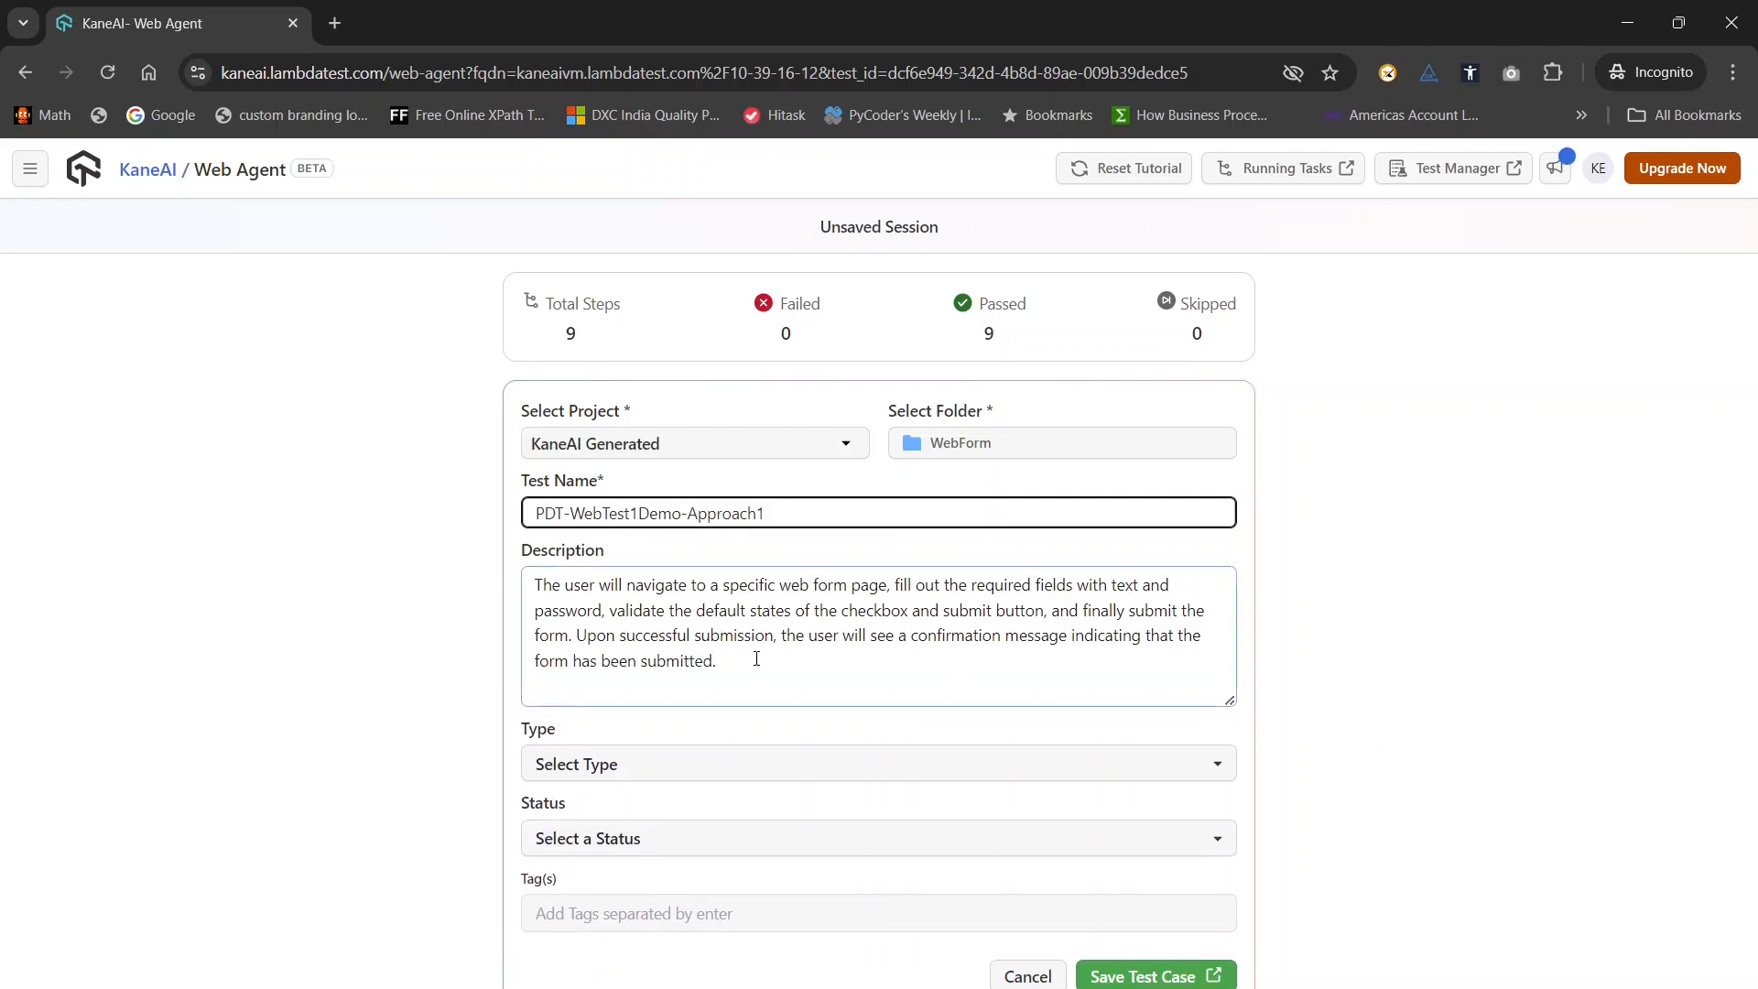
{"action": "triple_click", "coordinate": [726, 667]}
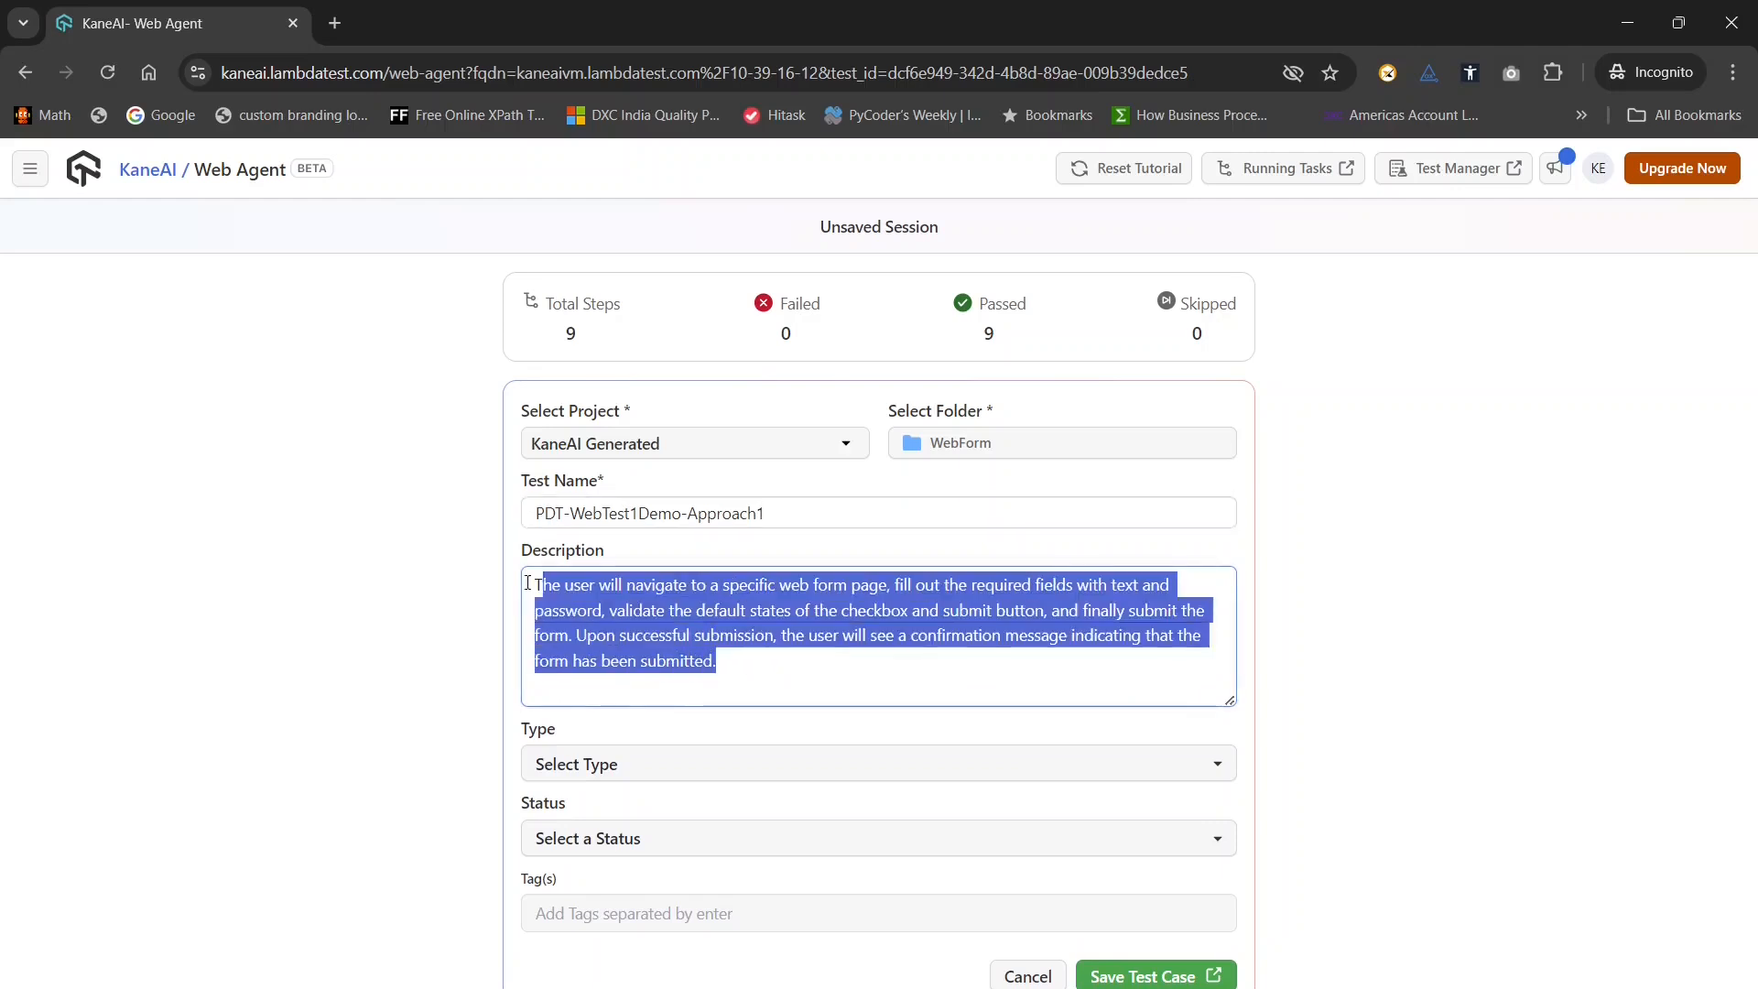
{"action": "left_click", "coordinate": [766, 672]}
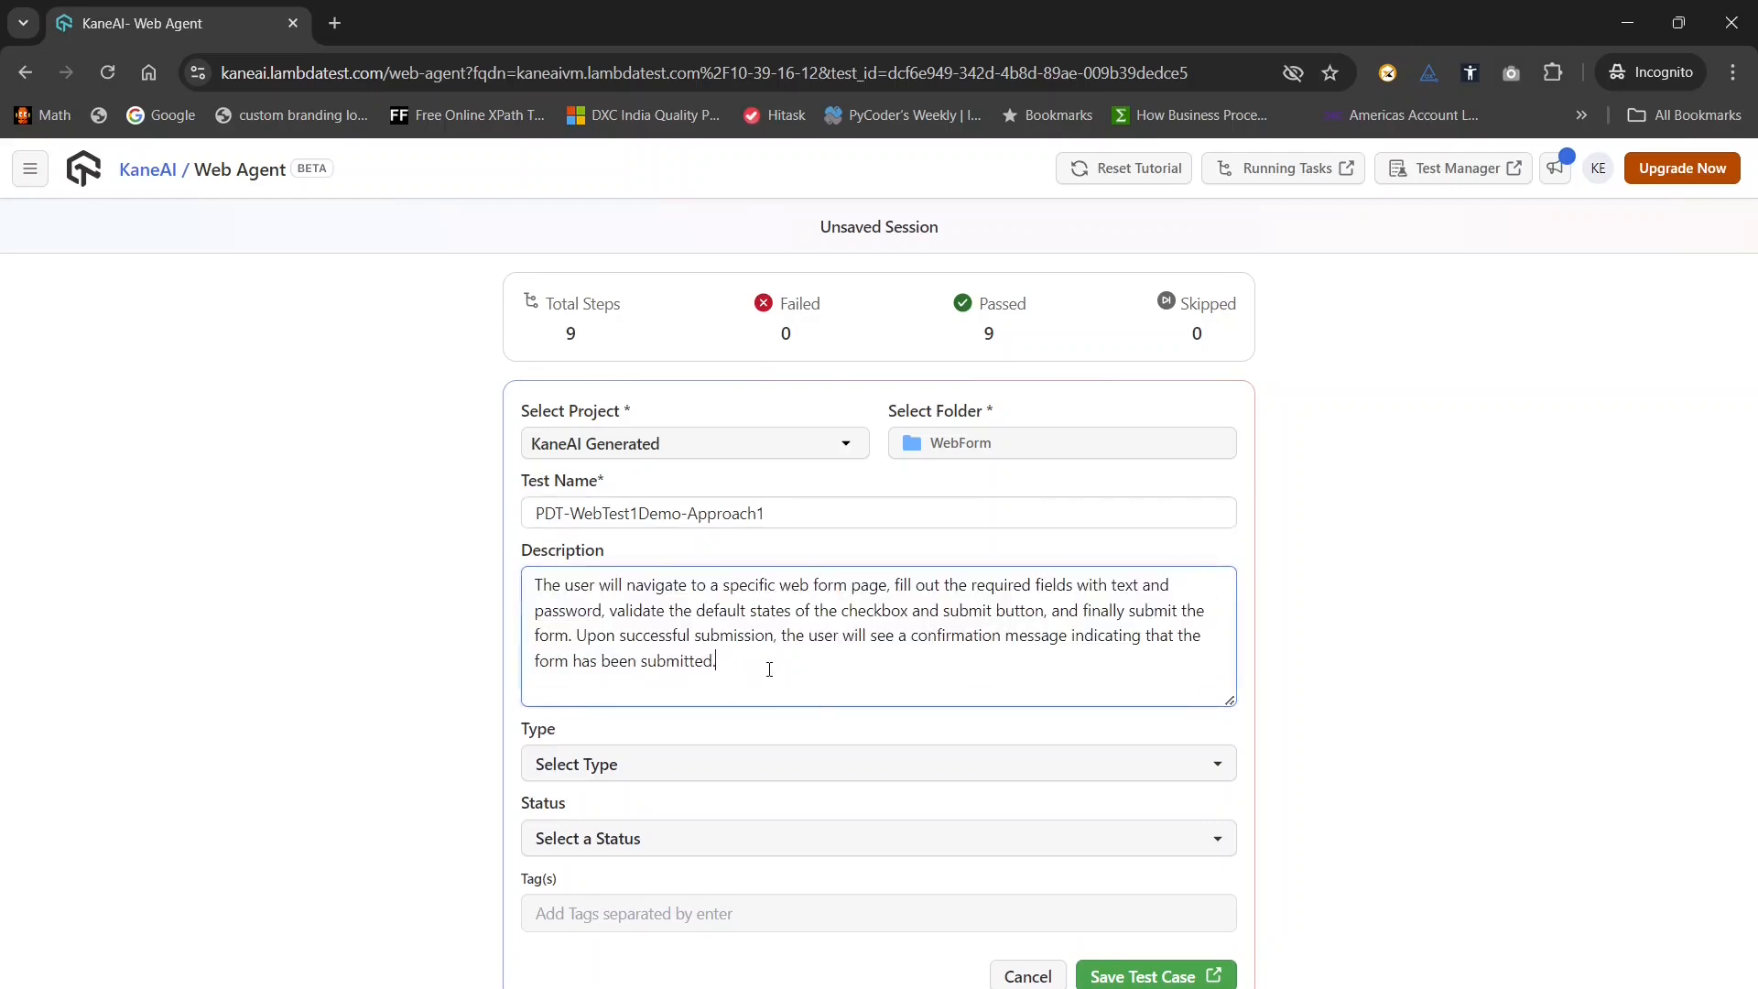
Set the test case type to Functional and its status to Draft
{"action": "left_click", "coordinate": [674, 767]}
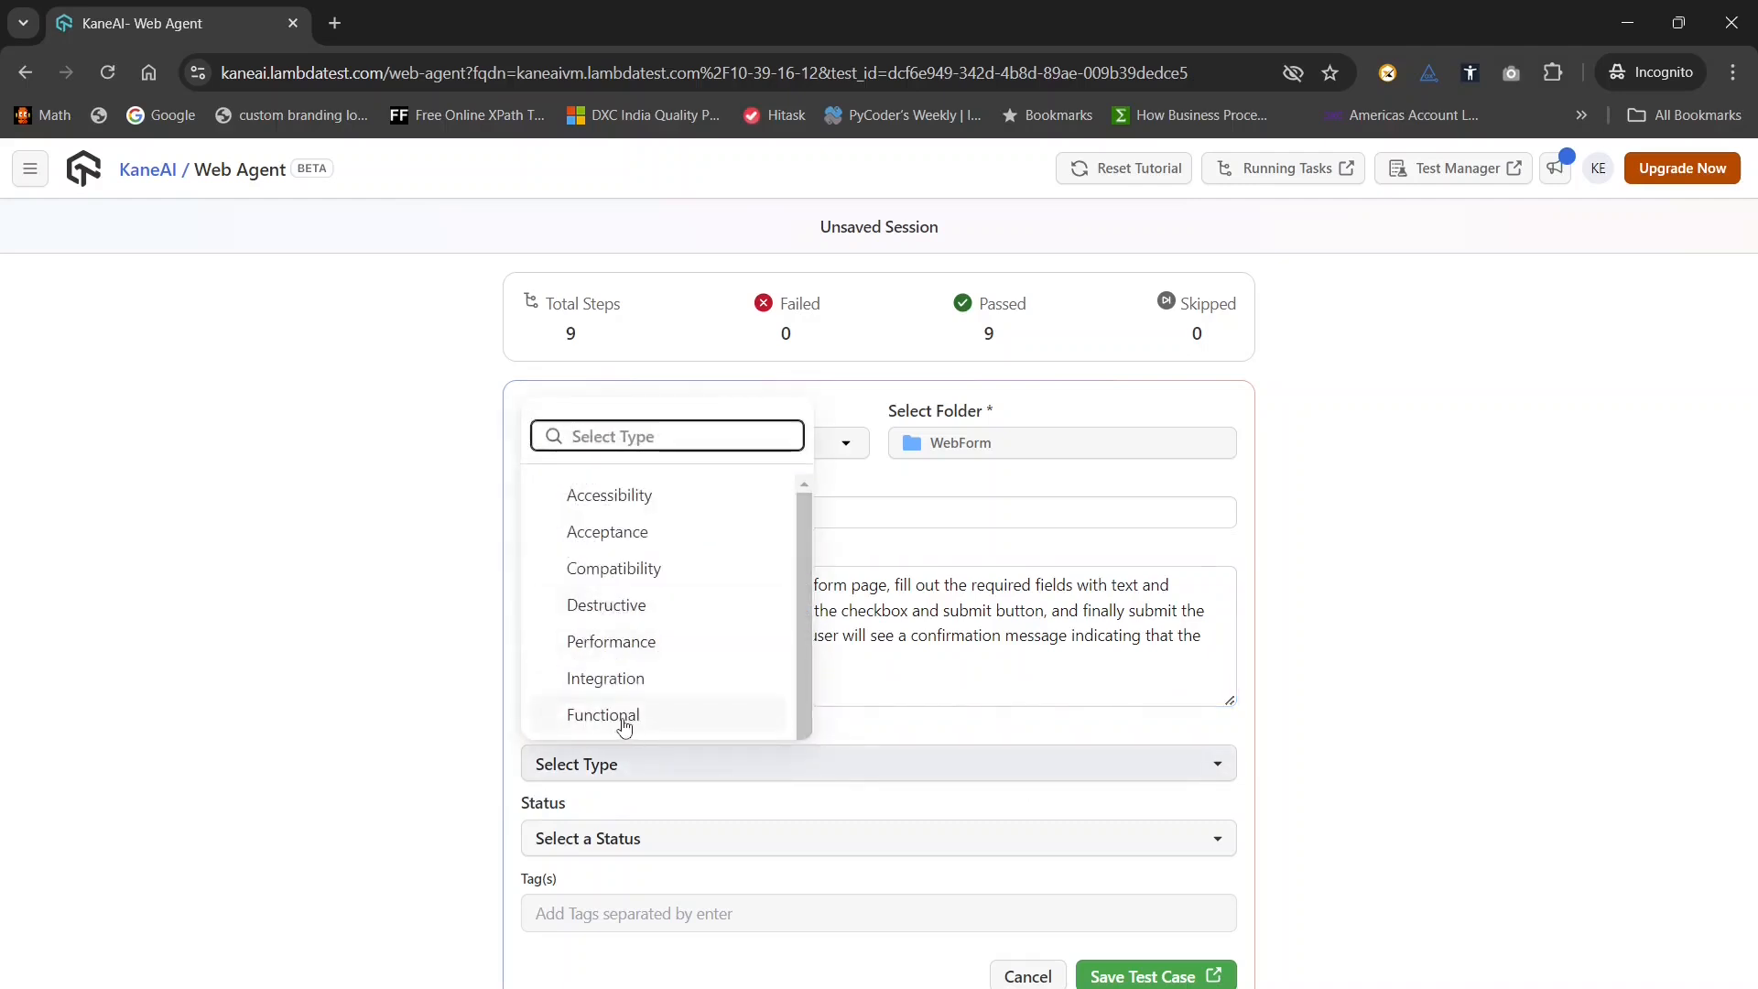
{"action": "left_click", "coordinate": [619, 723]}
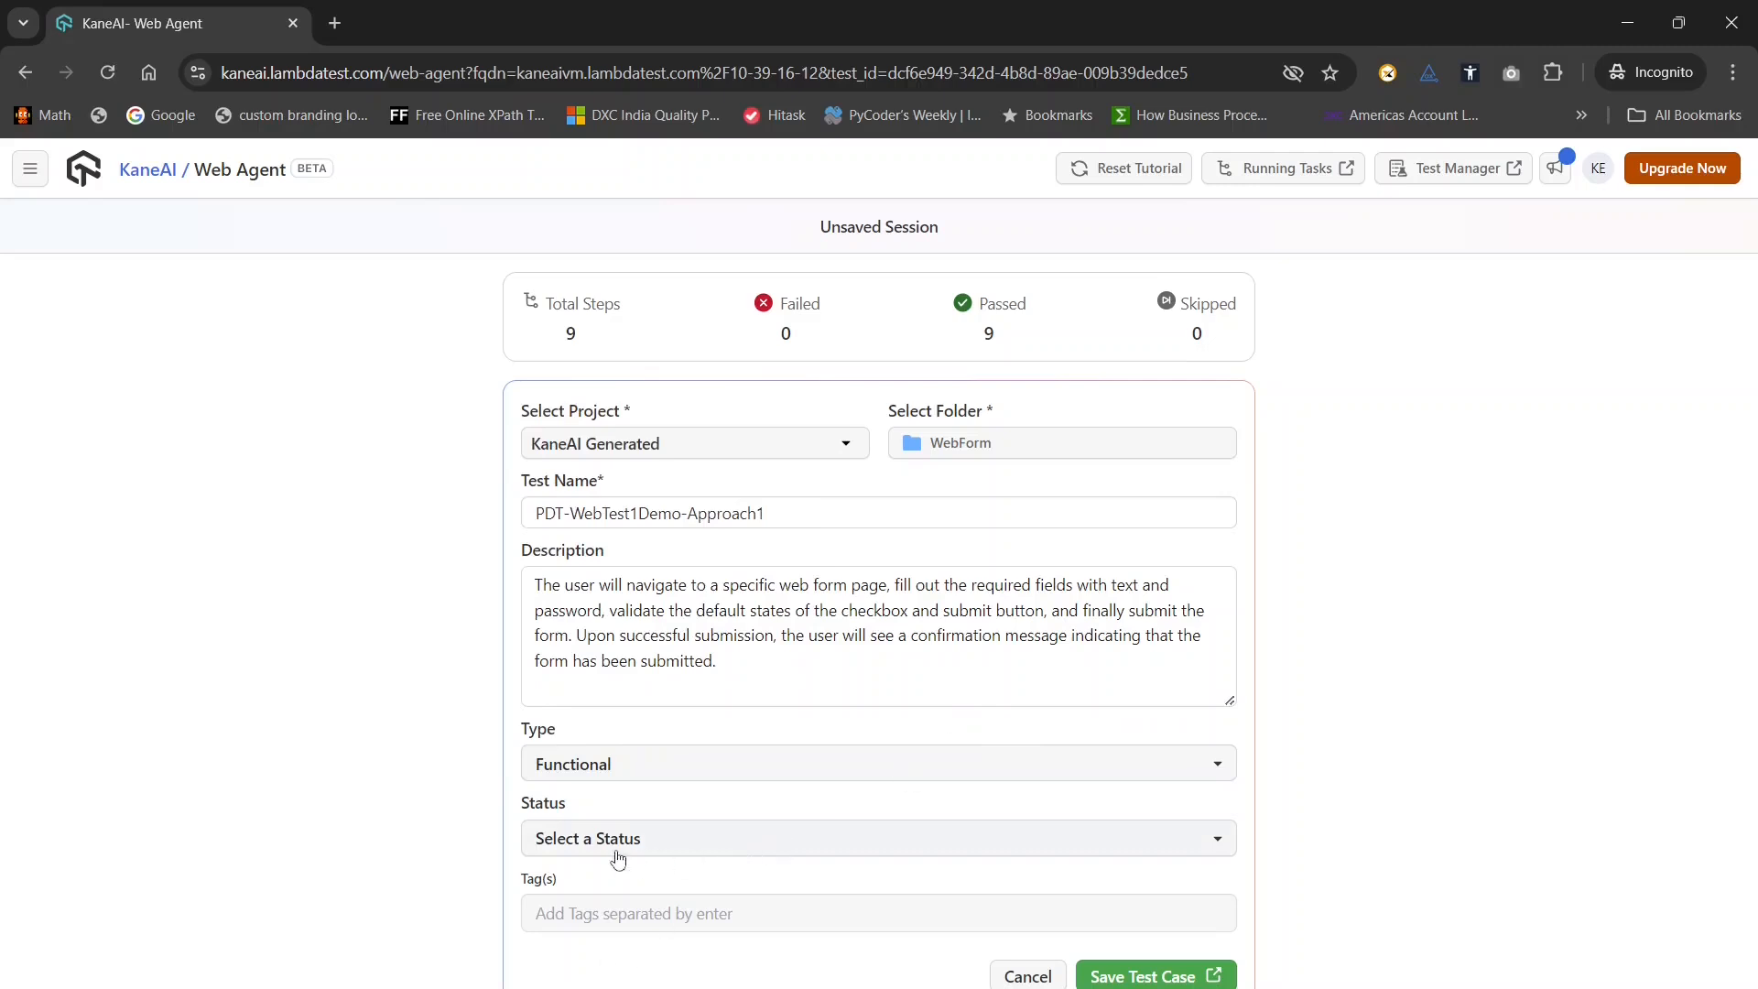
{"action": "left_click", "coordinate": [632, 776]}
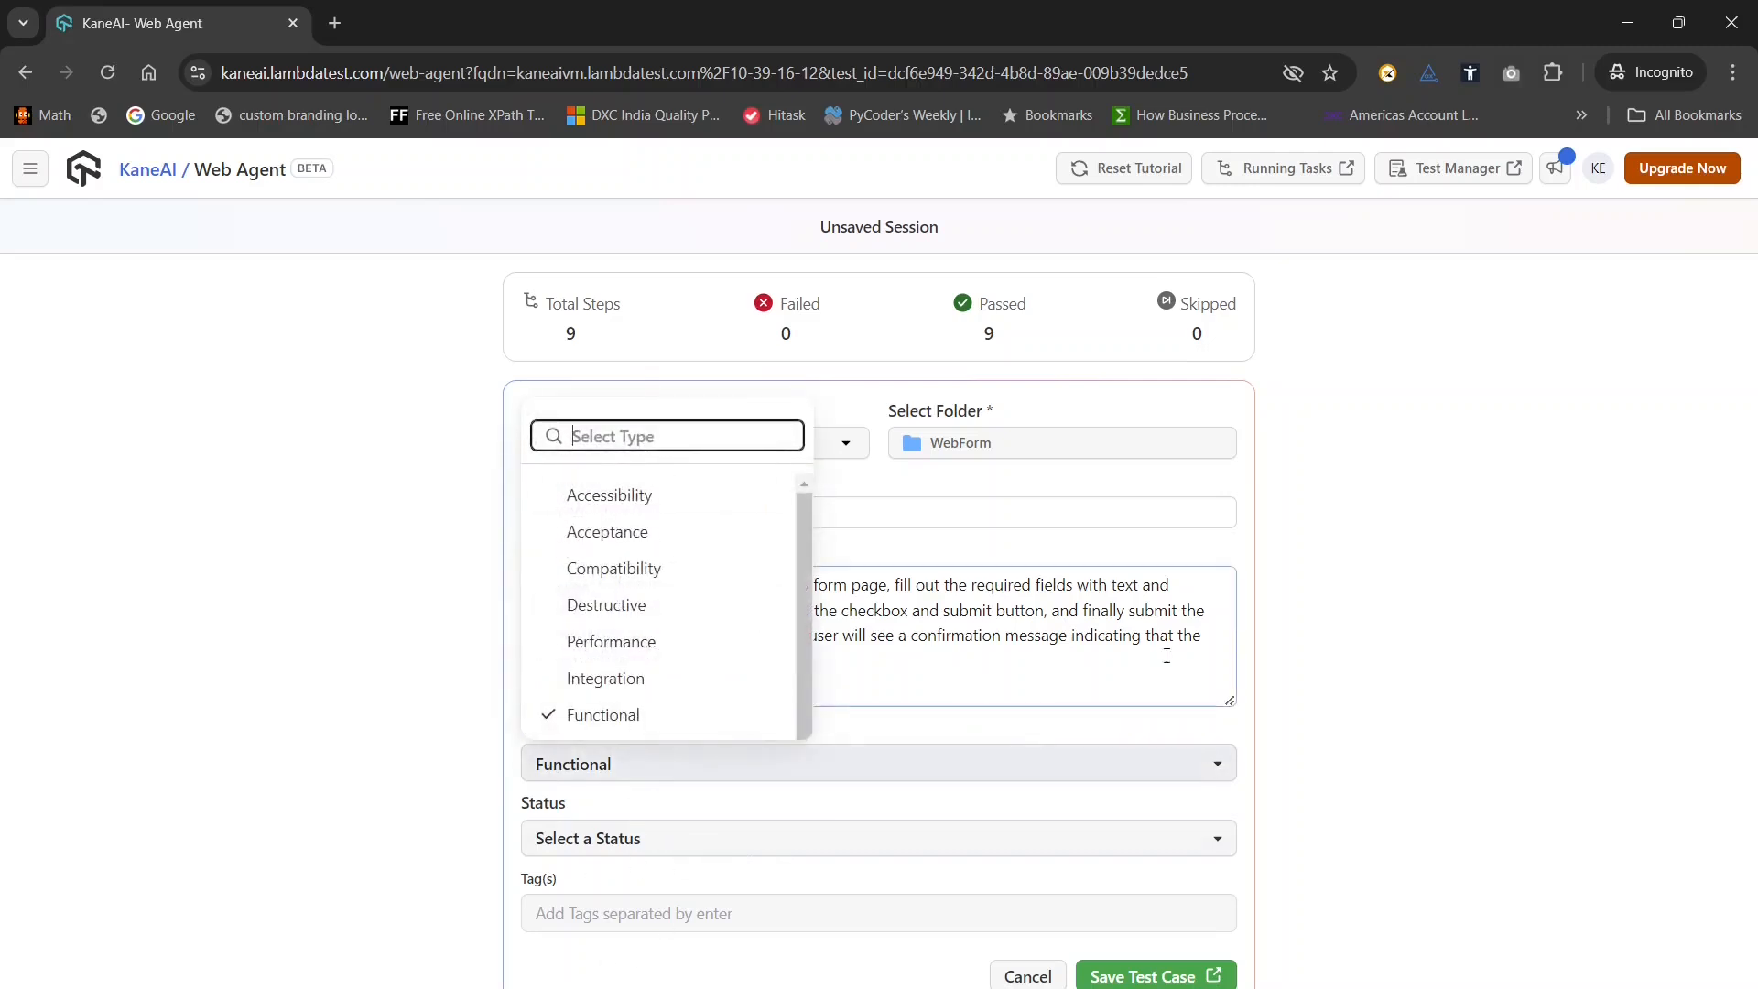
{"action": "left_click", "coordinate": [1387, 716]}
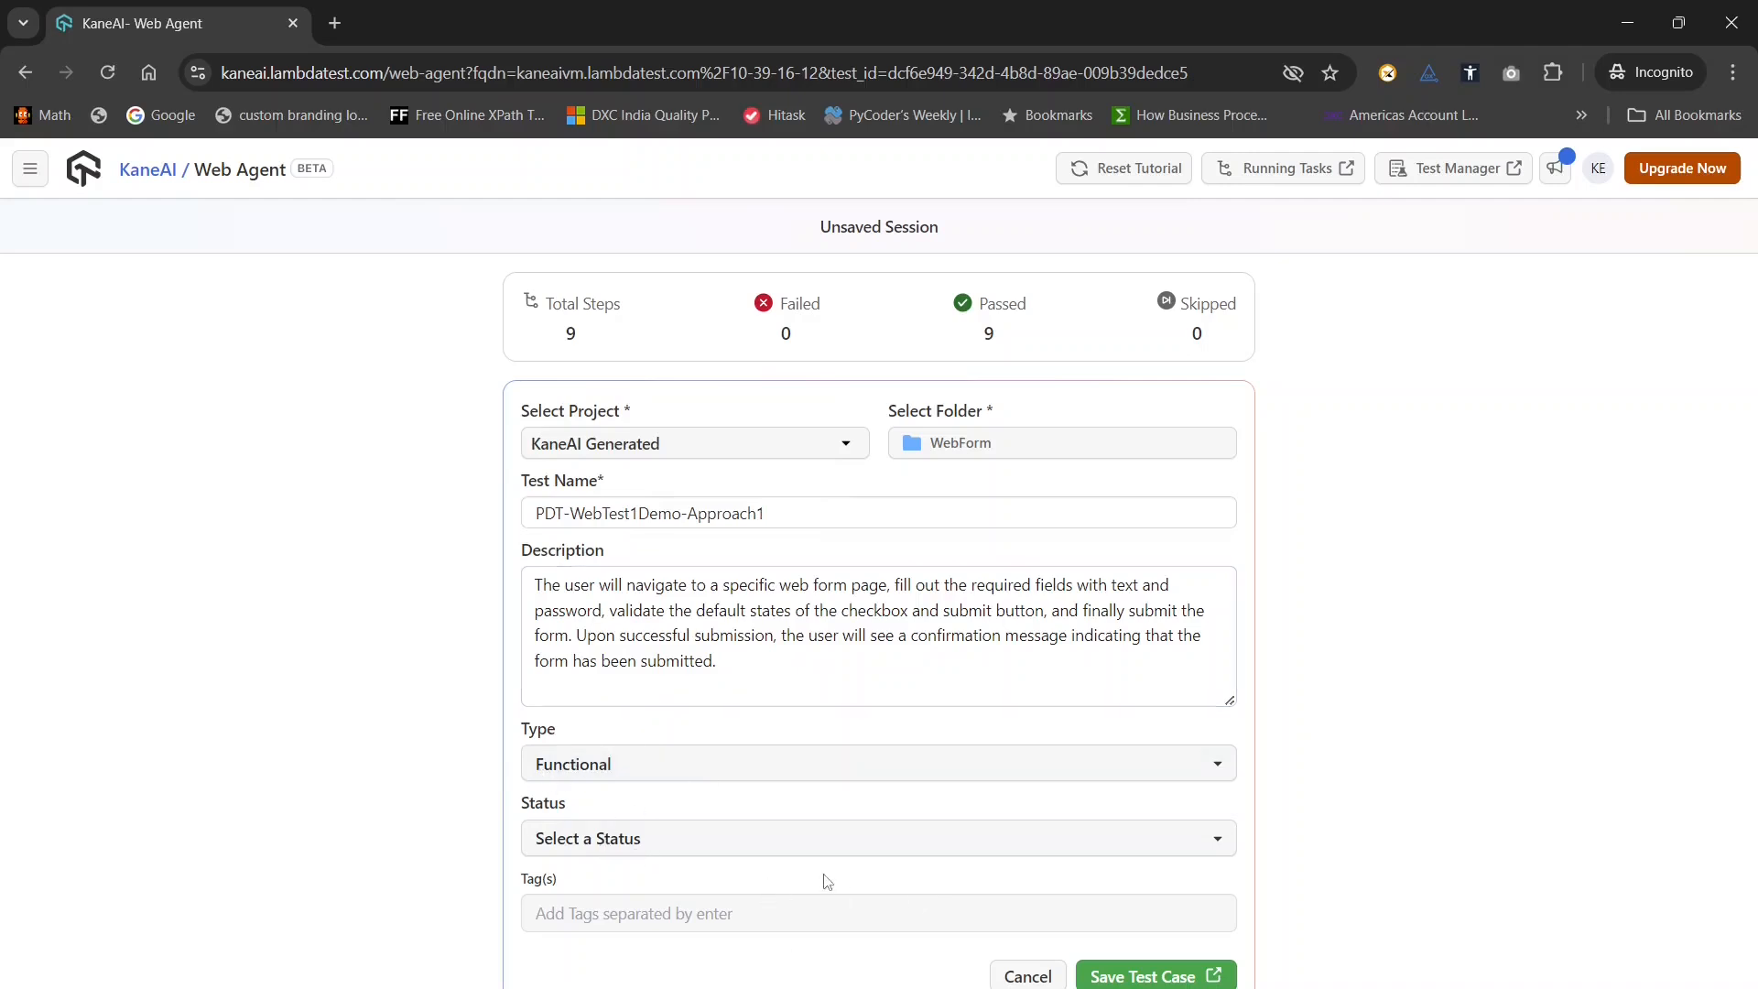
{"action": "left_click", "coordinate": [693, 845]}
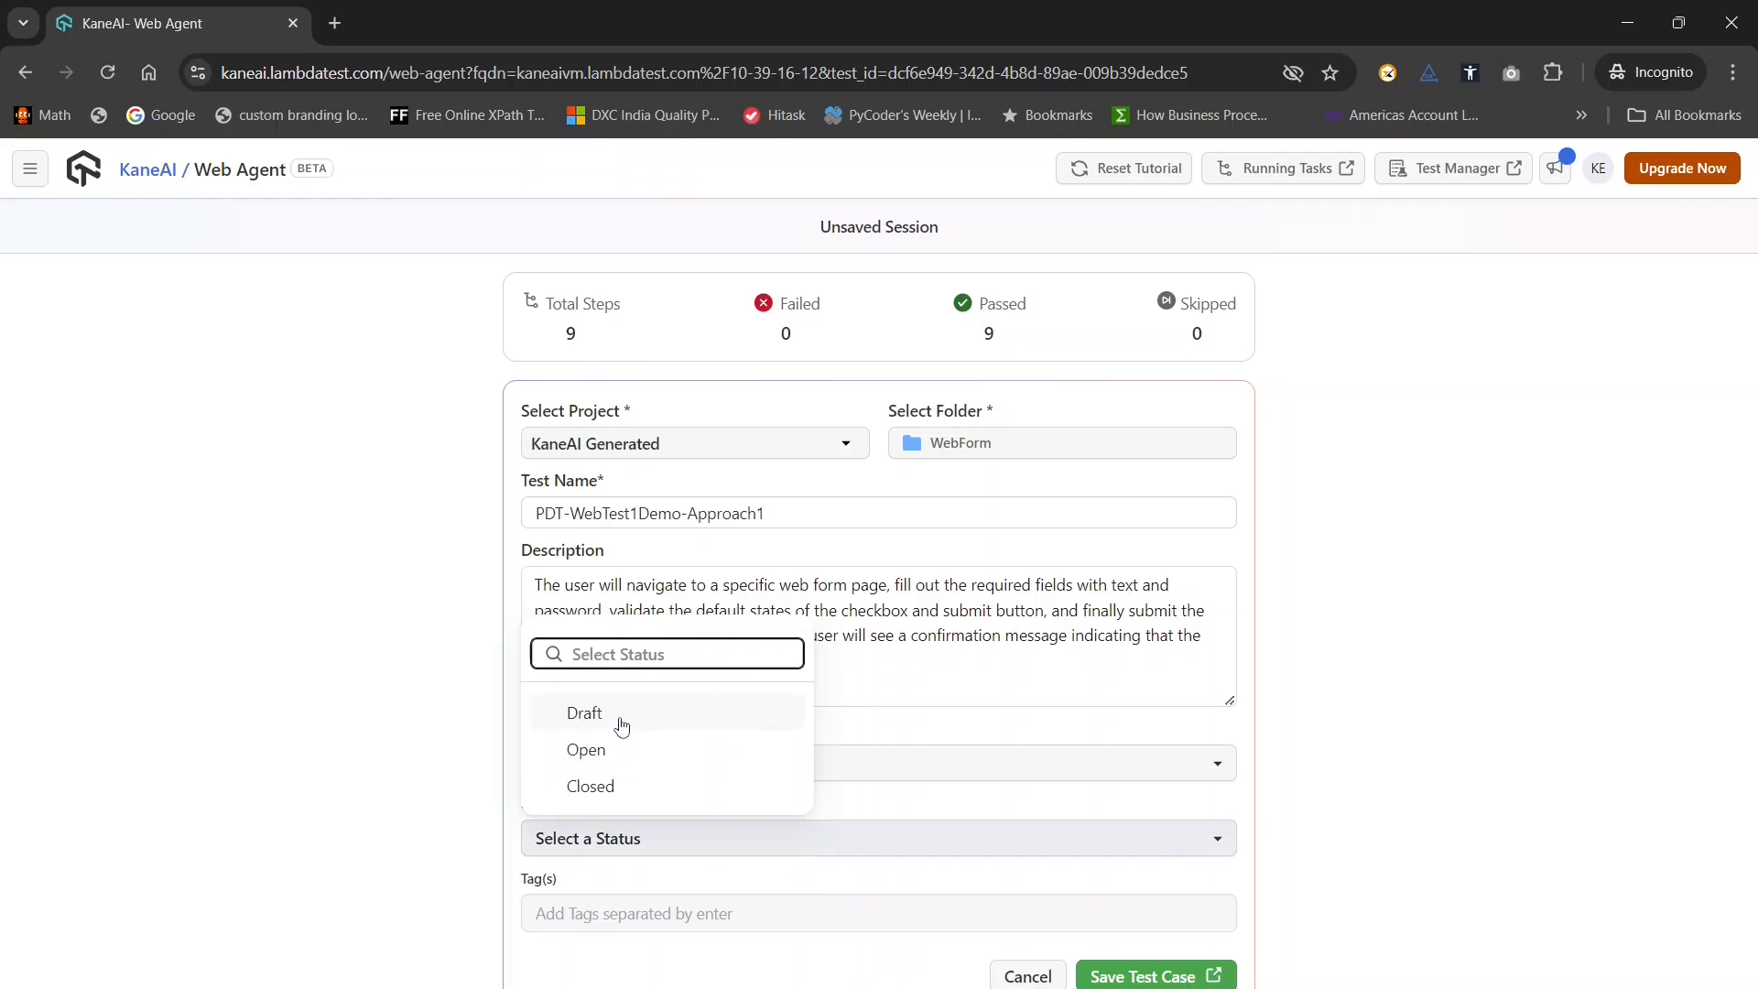
{"action": "left_click", "coordinate": [621, 725]}
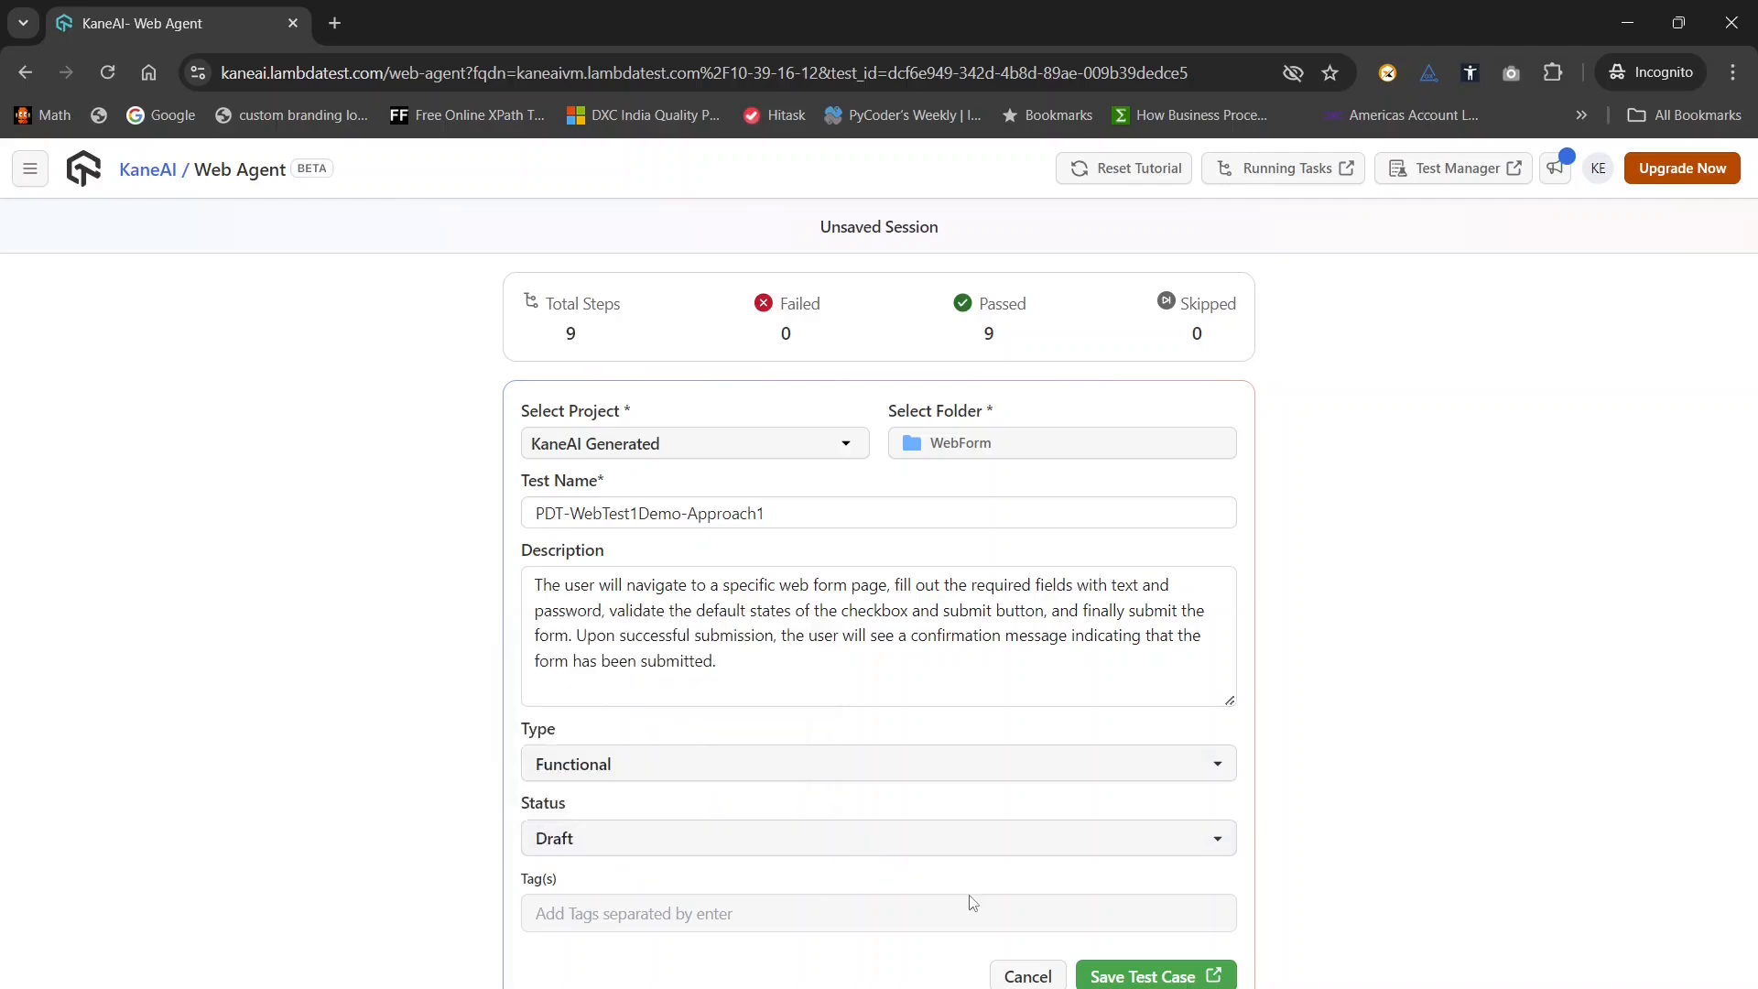
Enter smoke as the tag and save the test case
{"action": "left_click", "coordinate": [603, 916]}
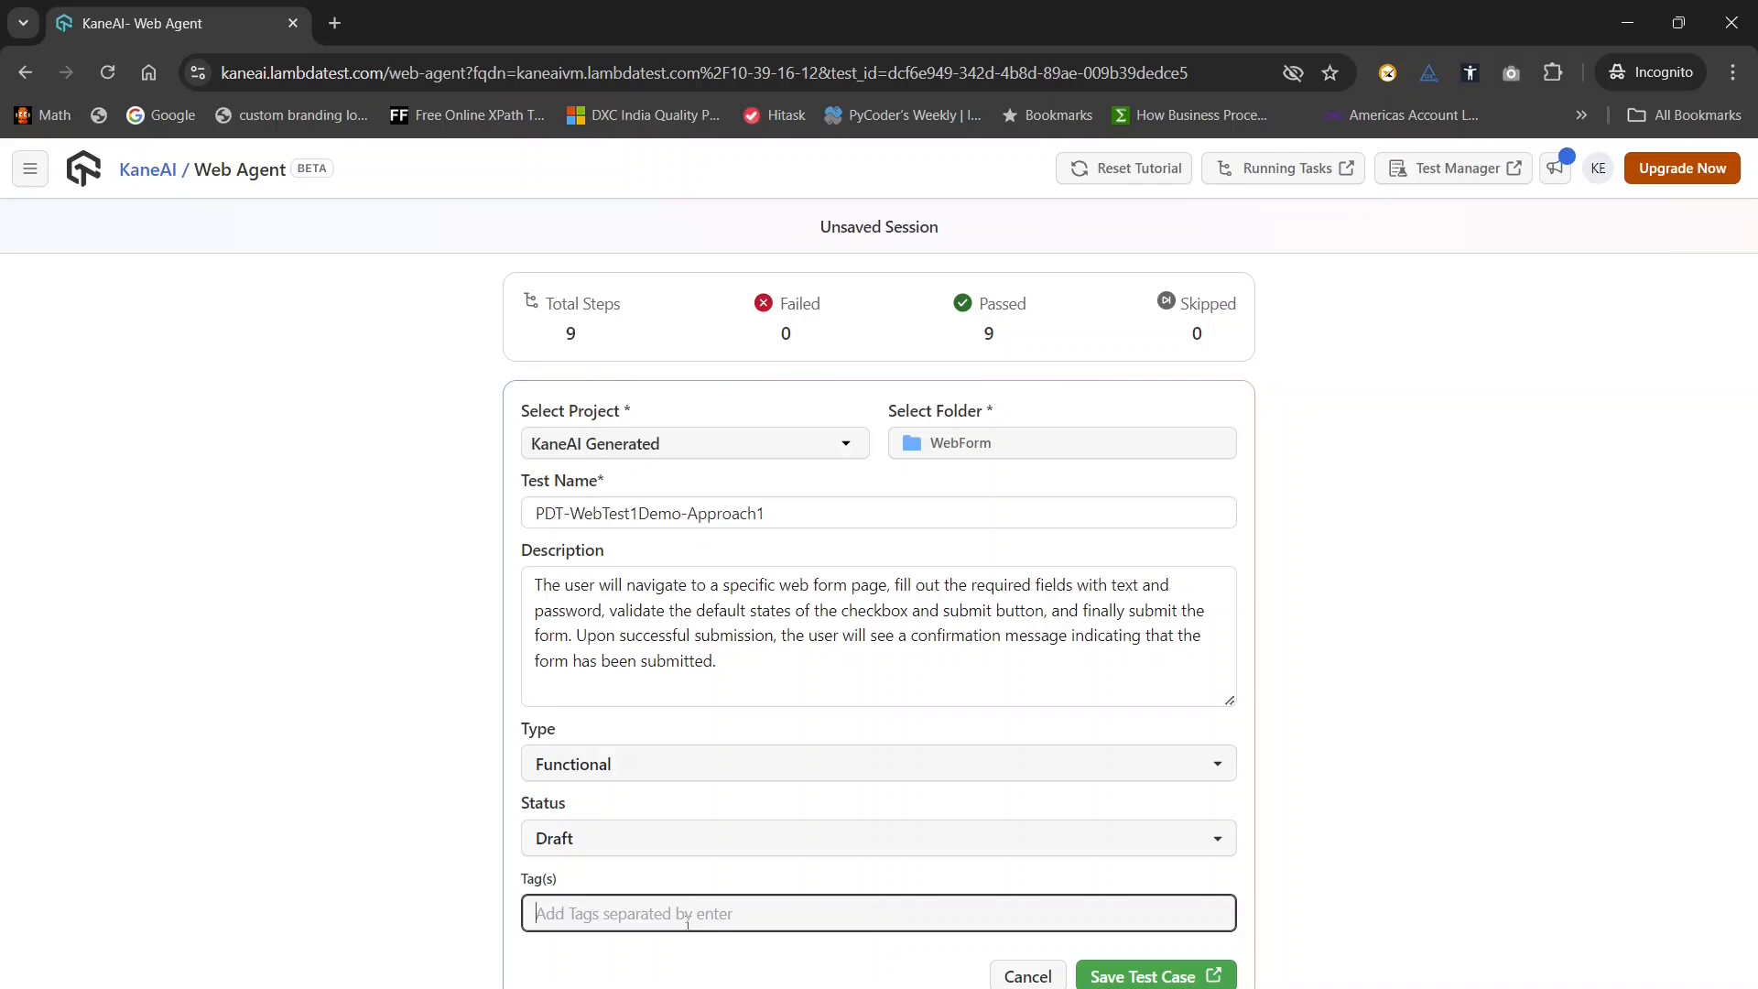
{"action": "type", "text": "smoke"}
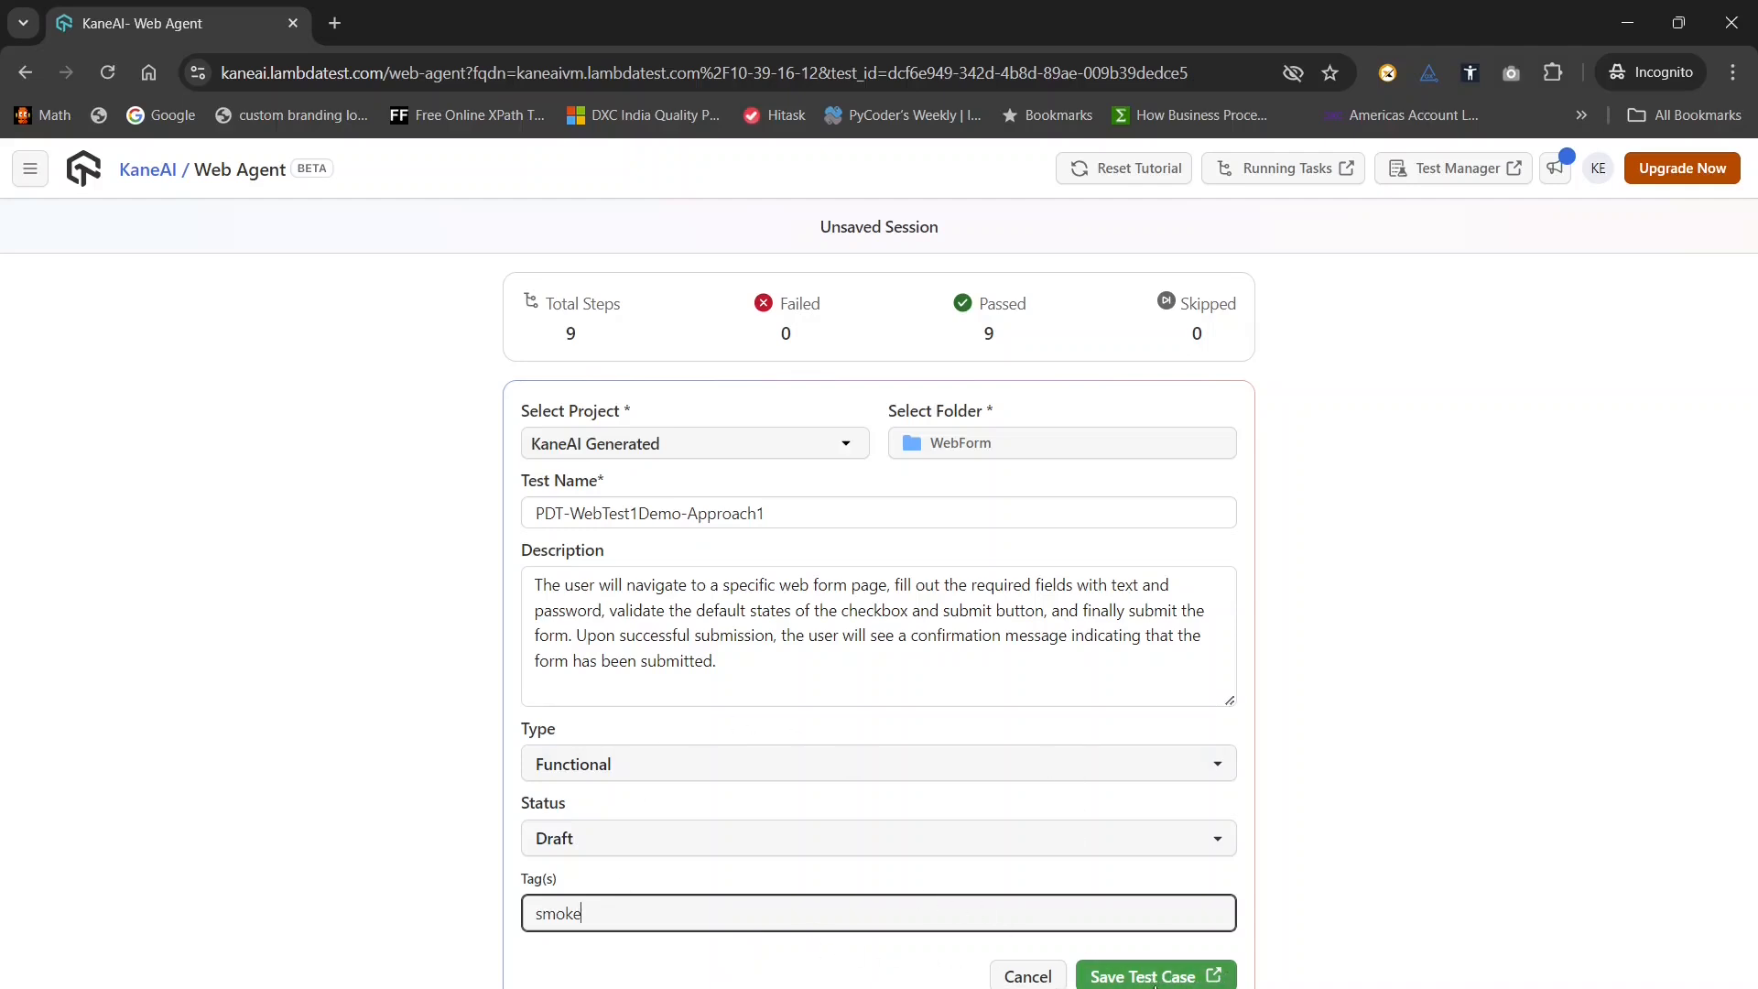
{"action": "left_click", "coordinate": [1151, 977]}
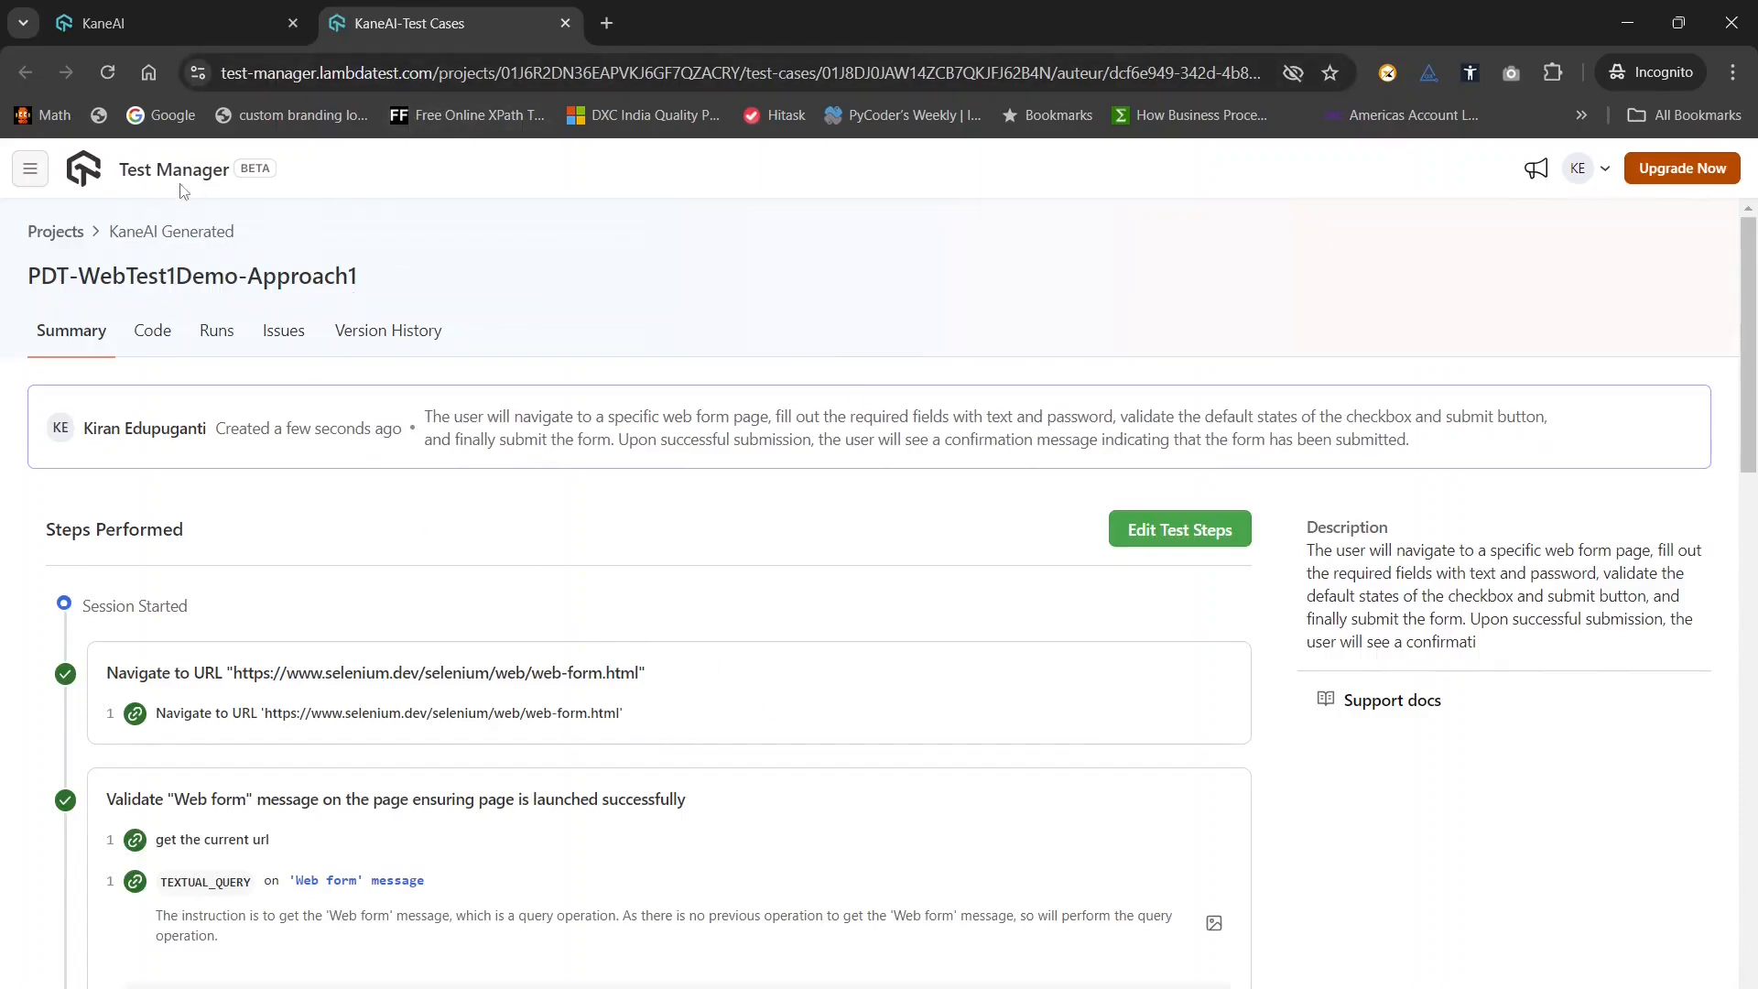
Review the saved test case's performed steps and assertions, from the URL navigation through the "Form Submitted" validation
{"action": "scroll", "coordinate": [596, 657], "scroll_direction": "down", "scroll_amount": 10}
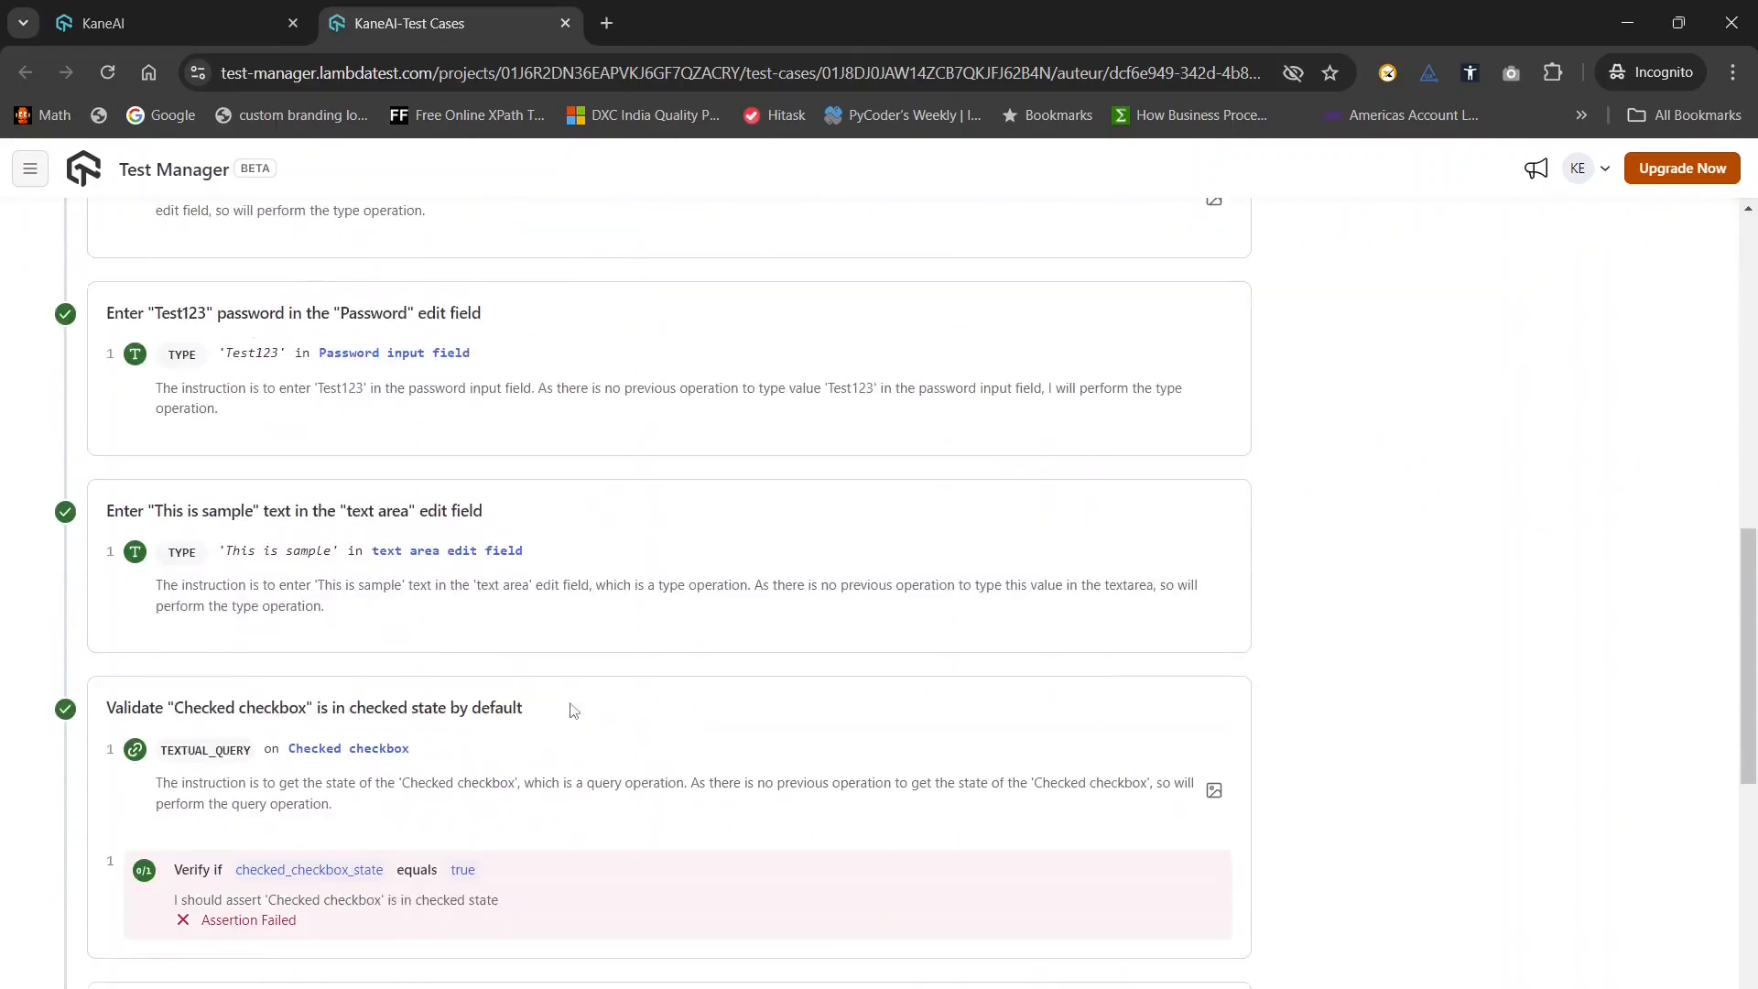
{"action": "scroll", "coordinate": [458, 859], "scroll_direction": "down", "scroll_amount": 9}
{"action": "scroll", "coordinate": [632, 833], "scroll_direction": "up", "scroll_amount": 4}
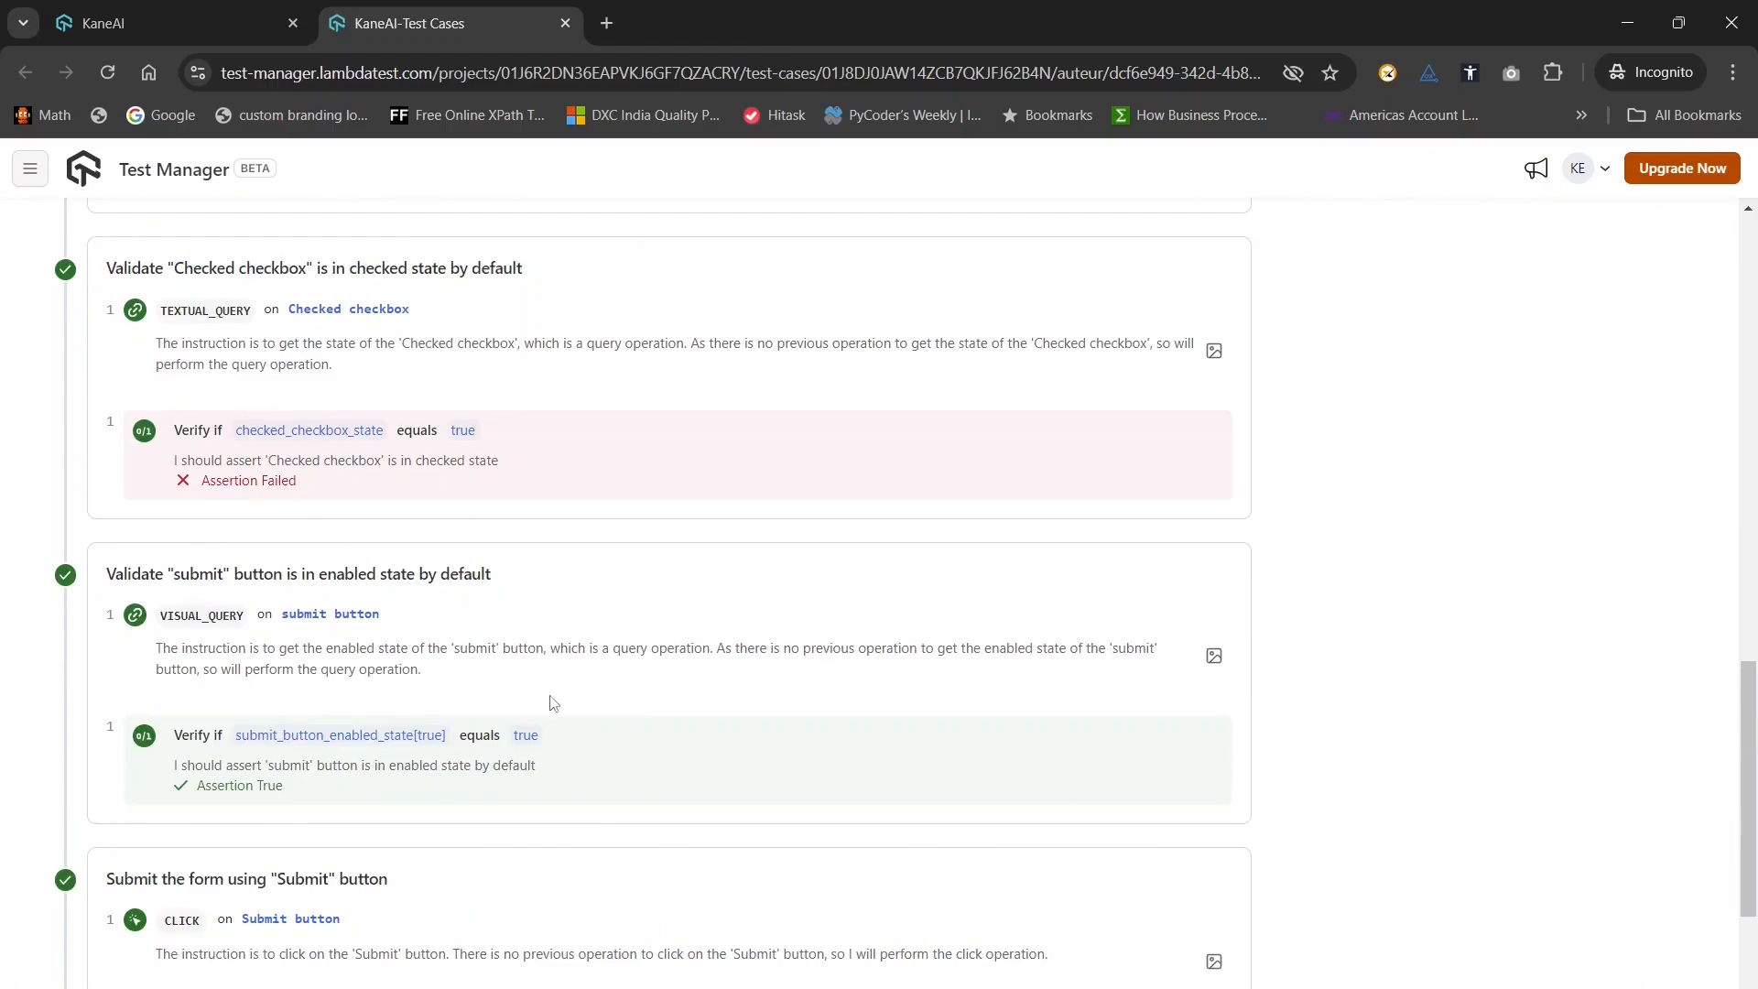
{"action": "scroll", "coordinate": [512, 750], "scroll_direction": "down", "scroll_amount": 3}
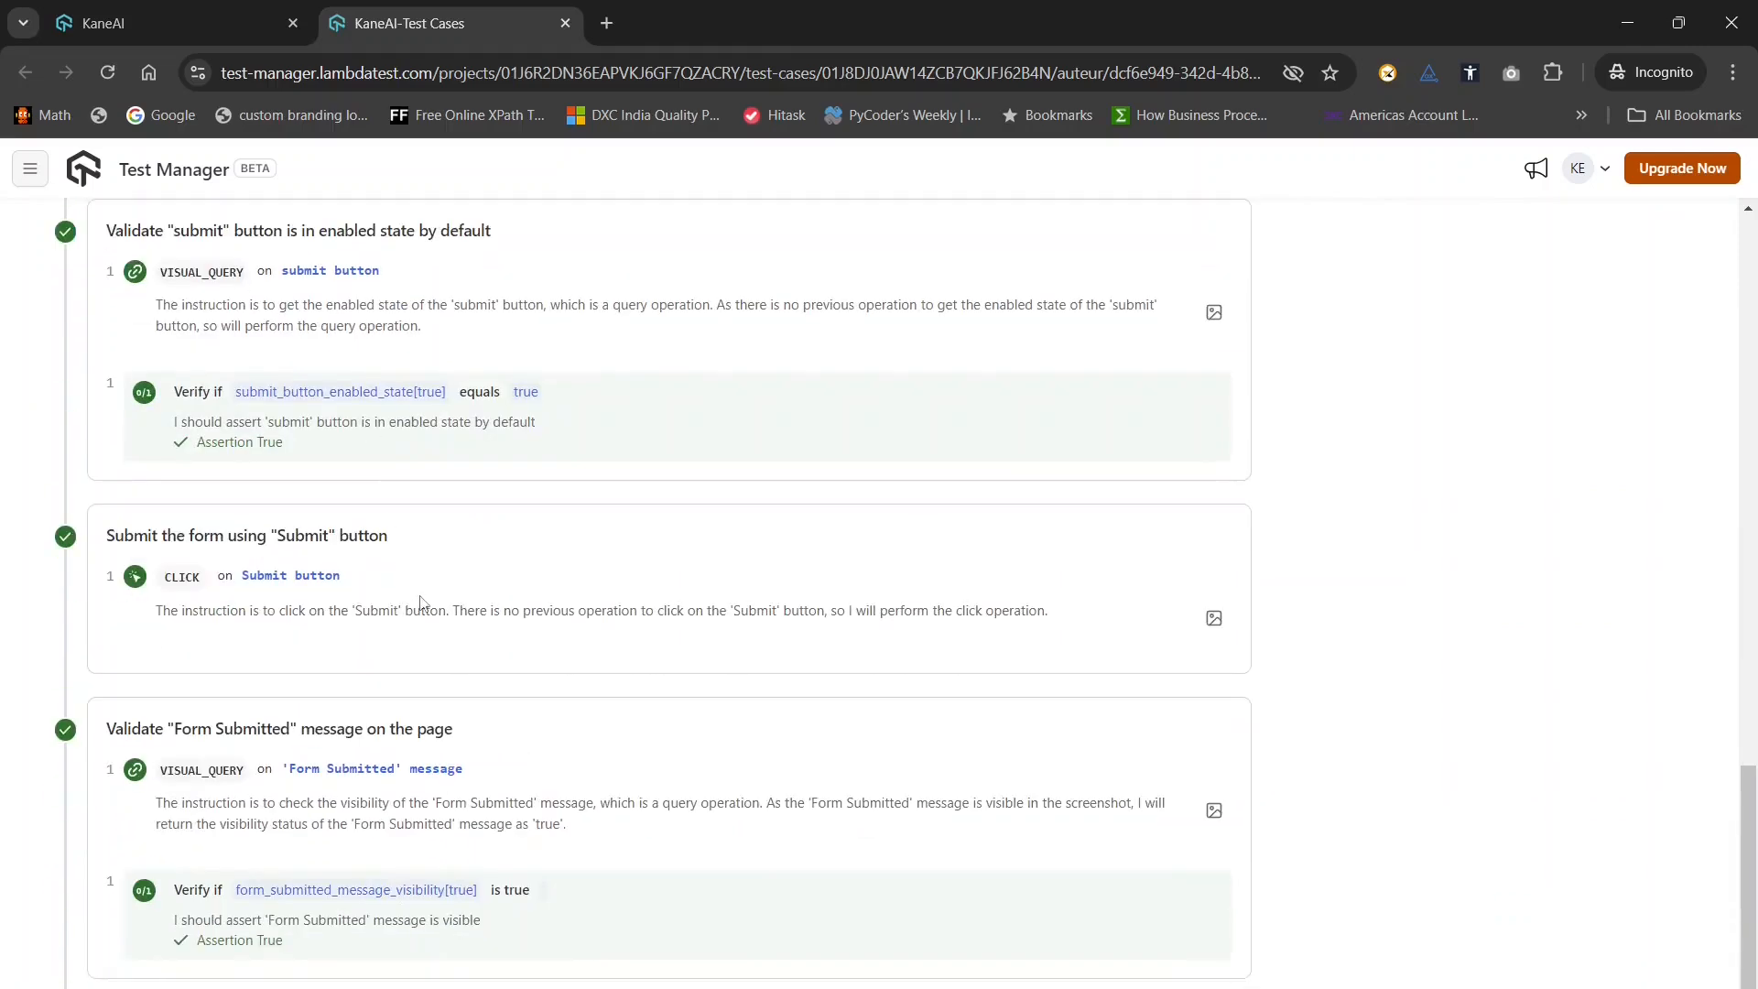
{"action": "scroll", "coordinate": [426, 590], "scroll_direction": "up", "scroll_amount": 5}
{"action": "scroll", "coordinate": [426, 695], "scroll_direction": "up", "scroll_amount": 5}
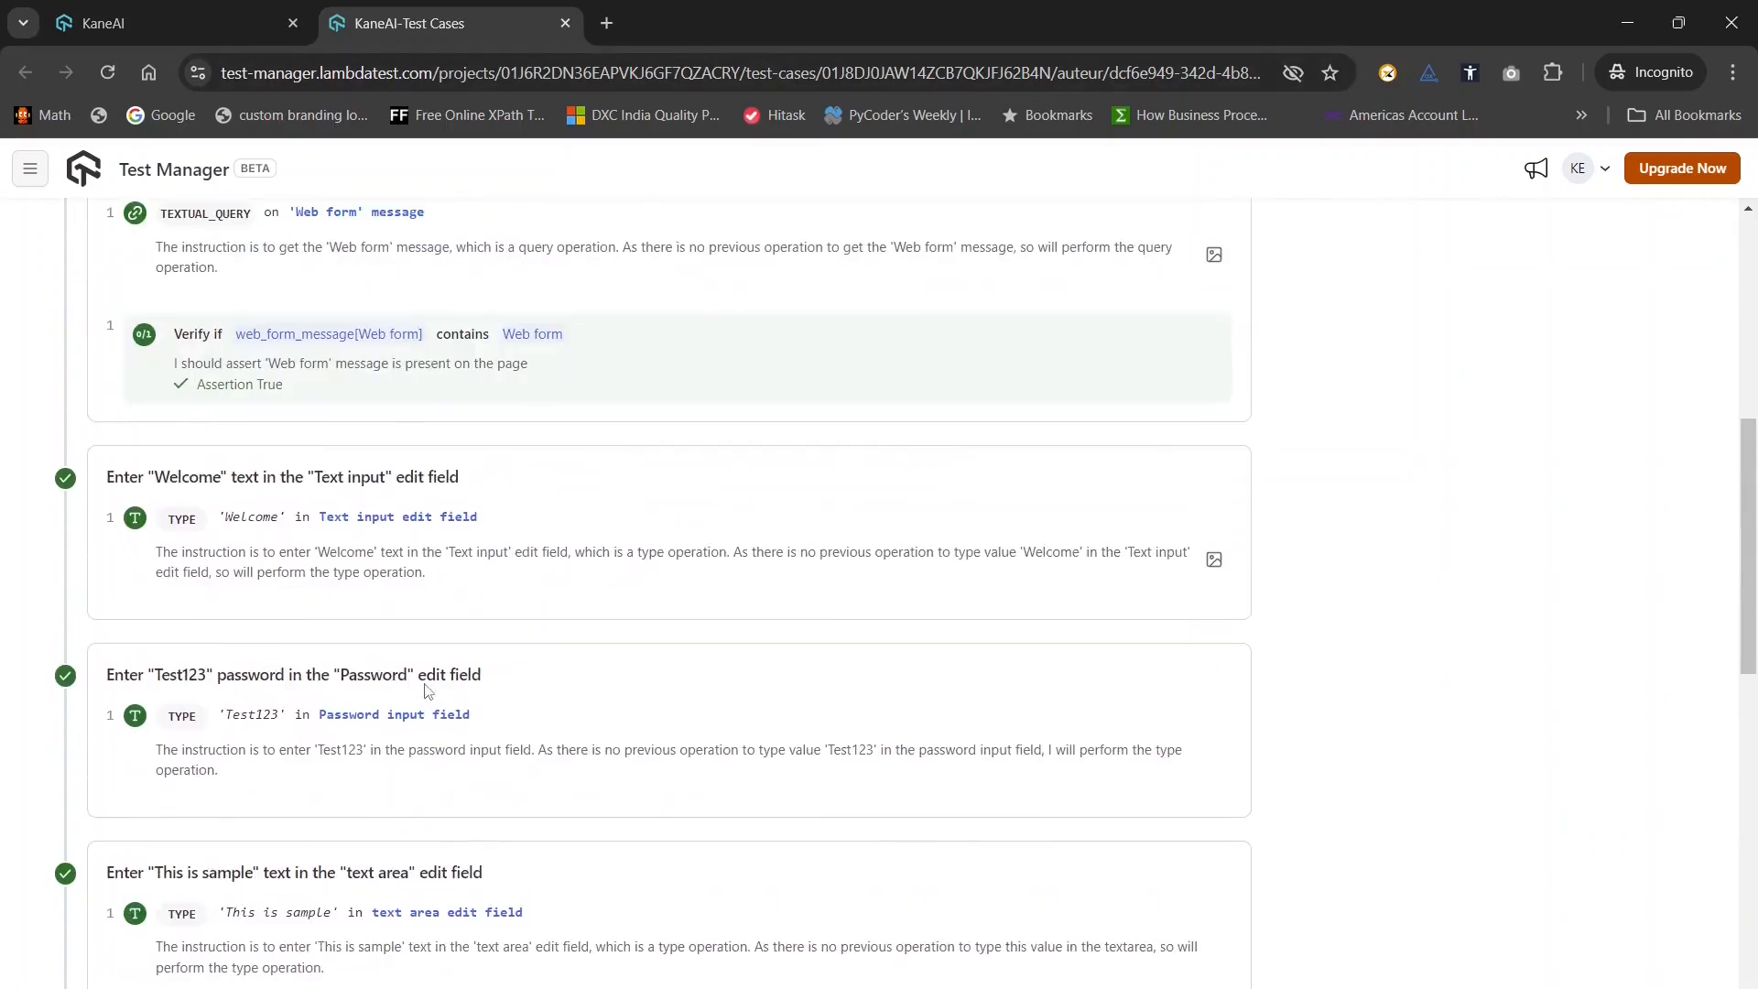
{"action": "scroll", "coordinate": [428, 691], "scroll_direction": "up", "scroll_amount": 6}
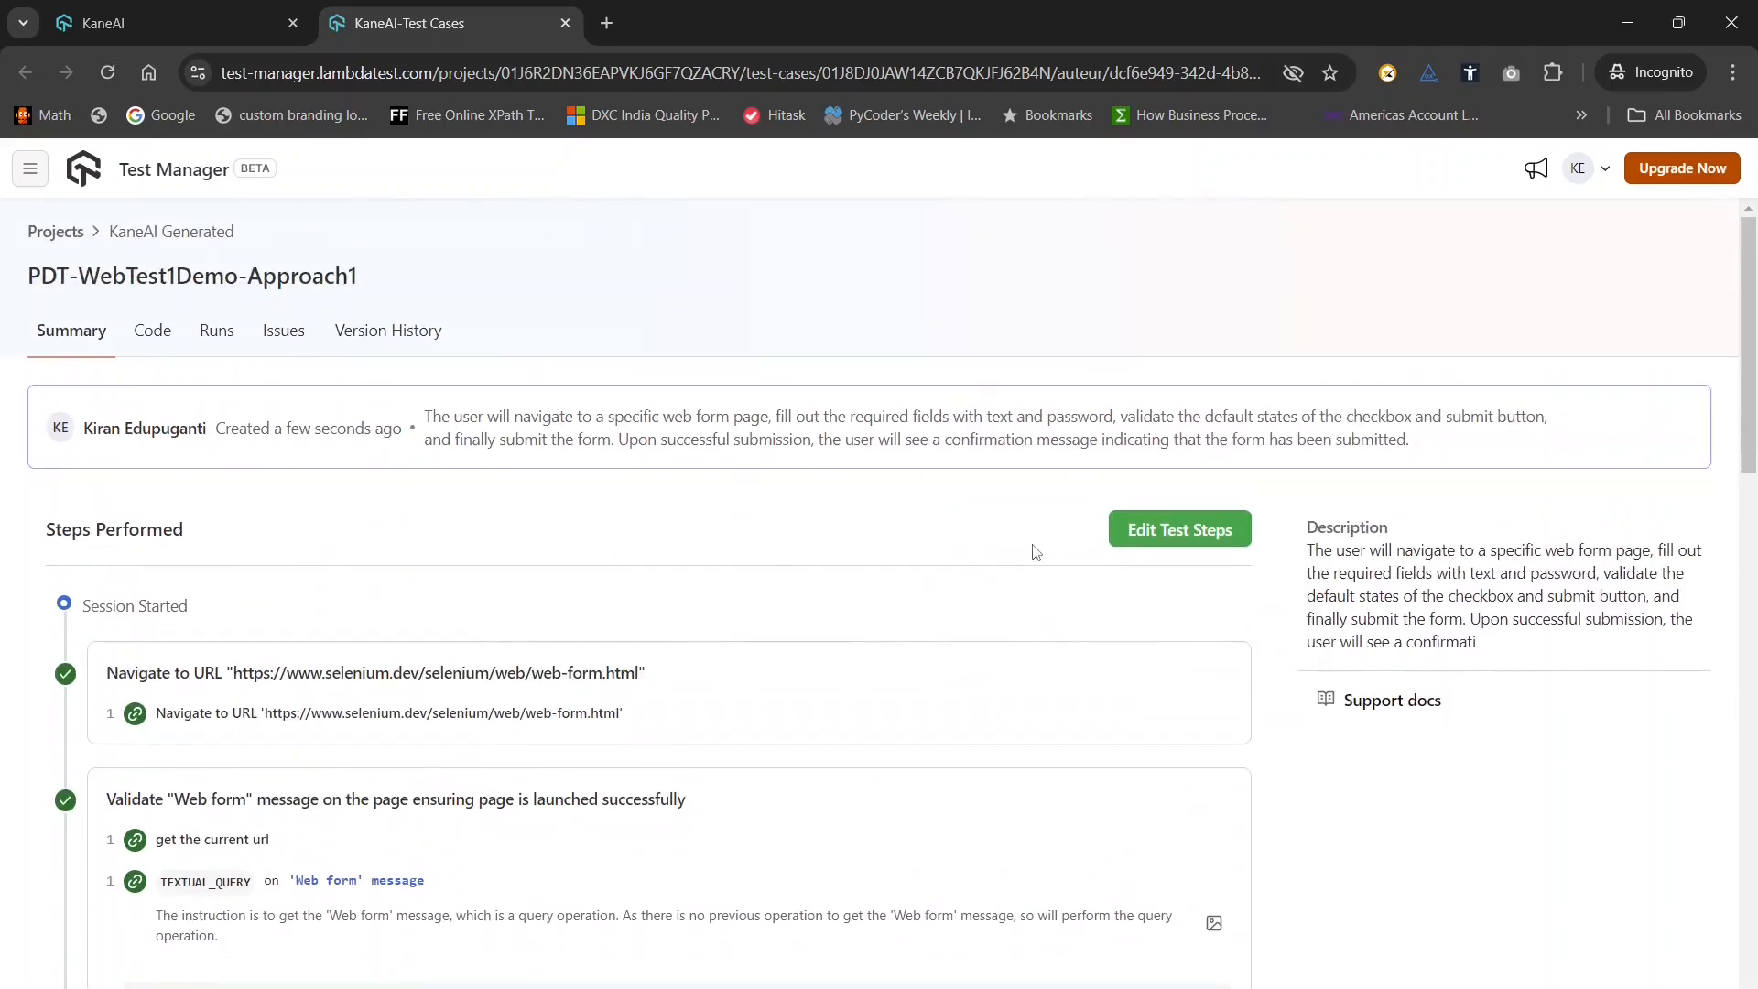
Look at the test case's generated code entry and version history, and return to its summary
{"action": "left_click", "coordinate": [153, 333]}
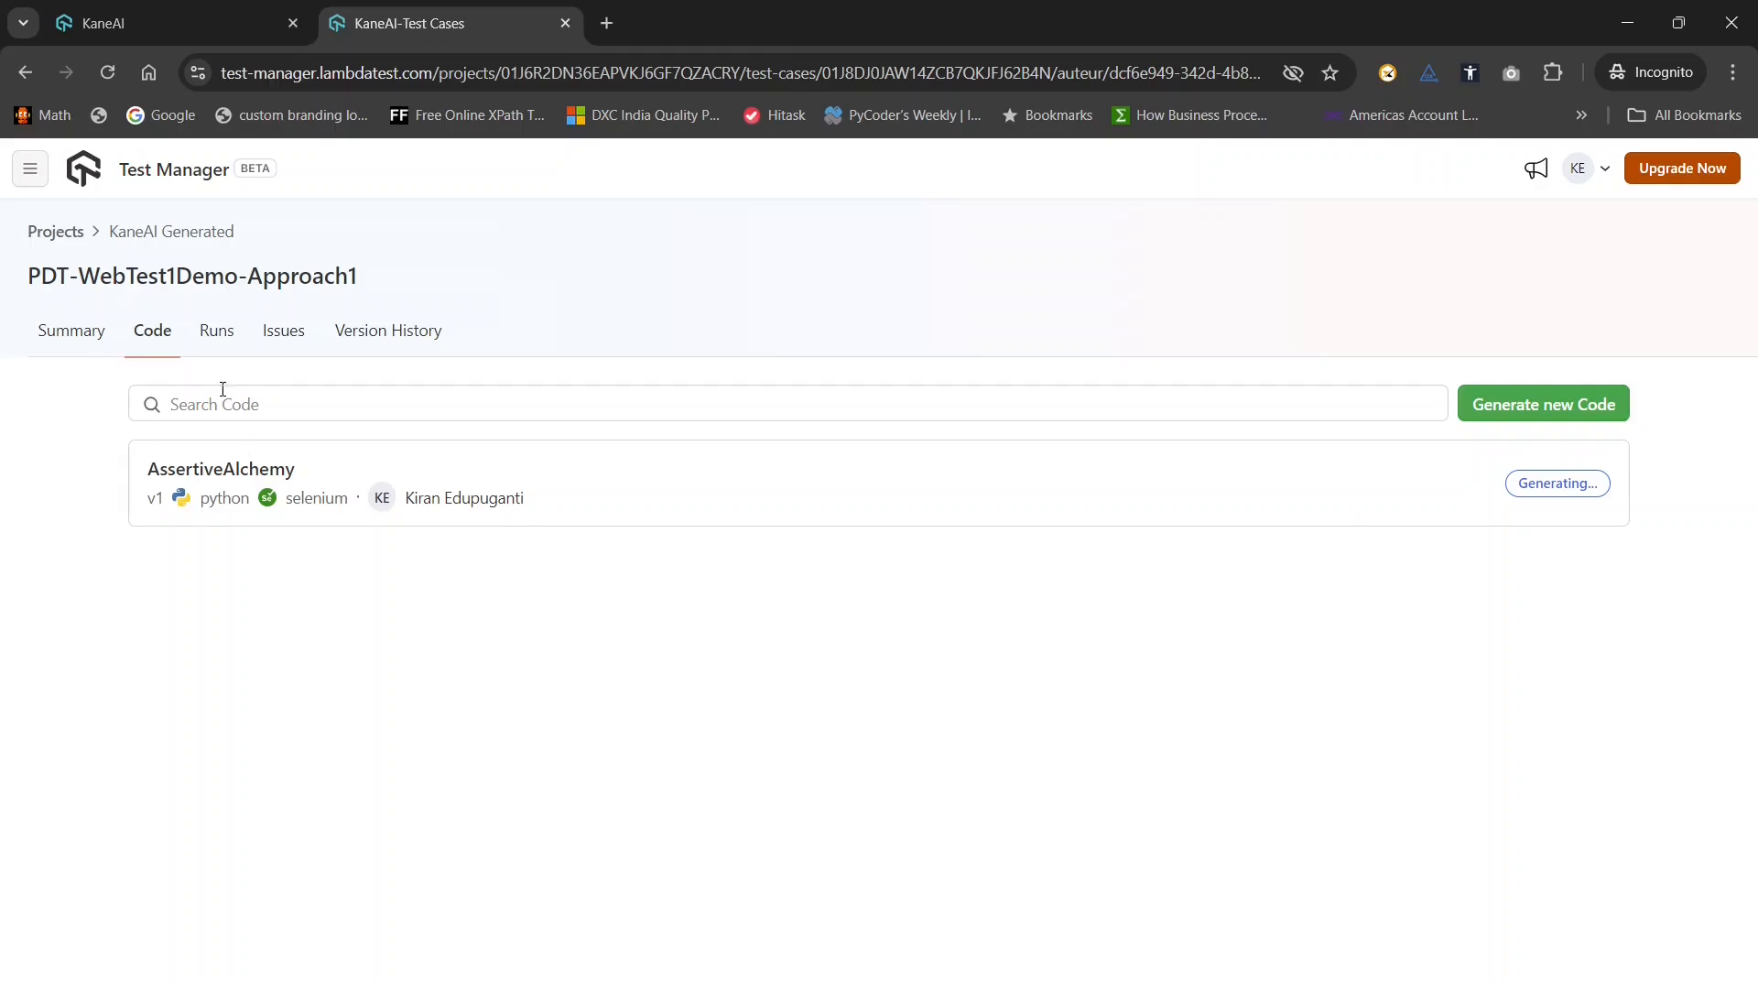
{"action": "left_click", "coordinate": [359, 331]}
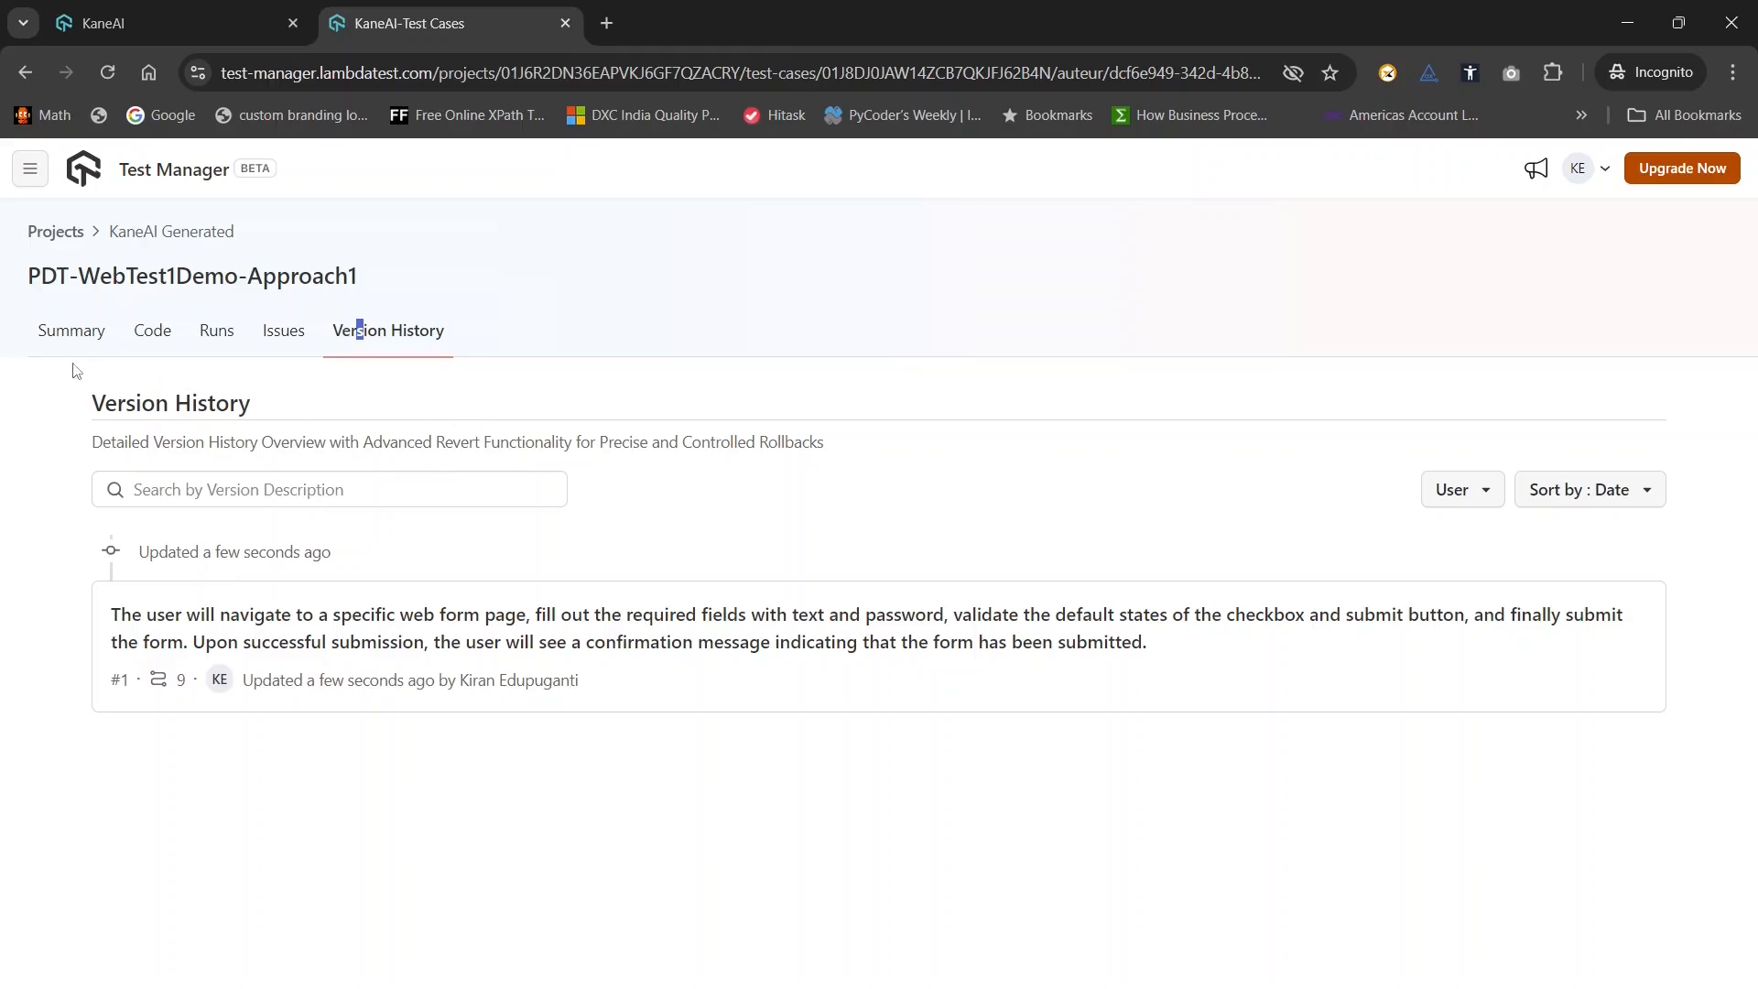
{"action": "left_click", "coordinate": [85, 333]}
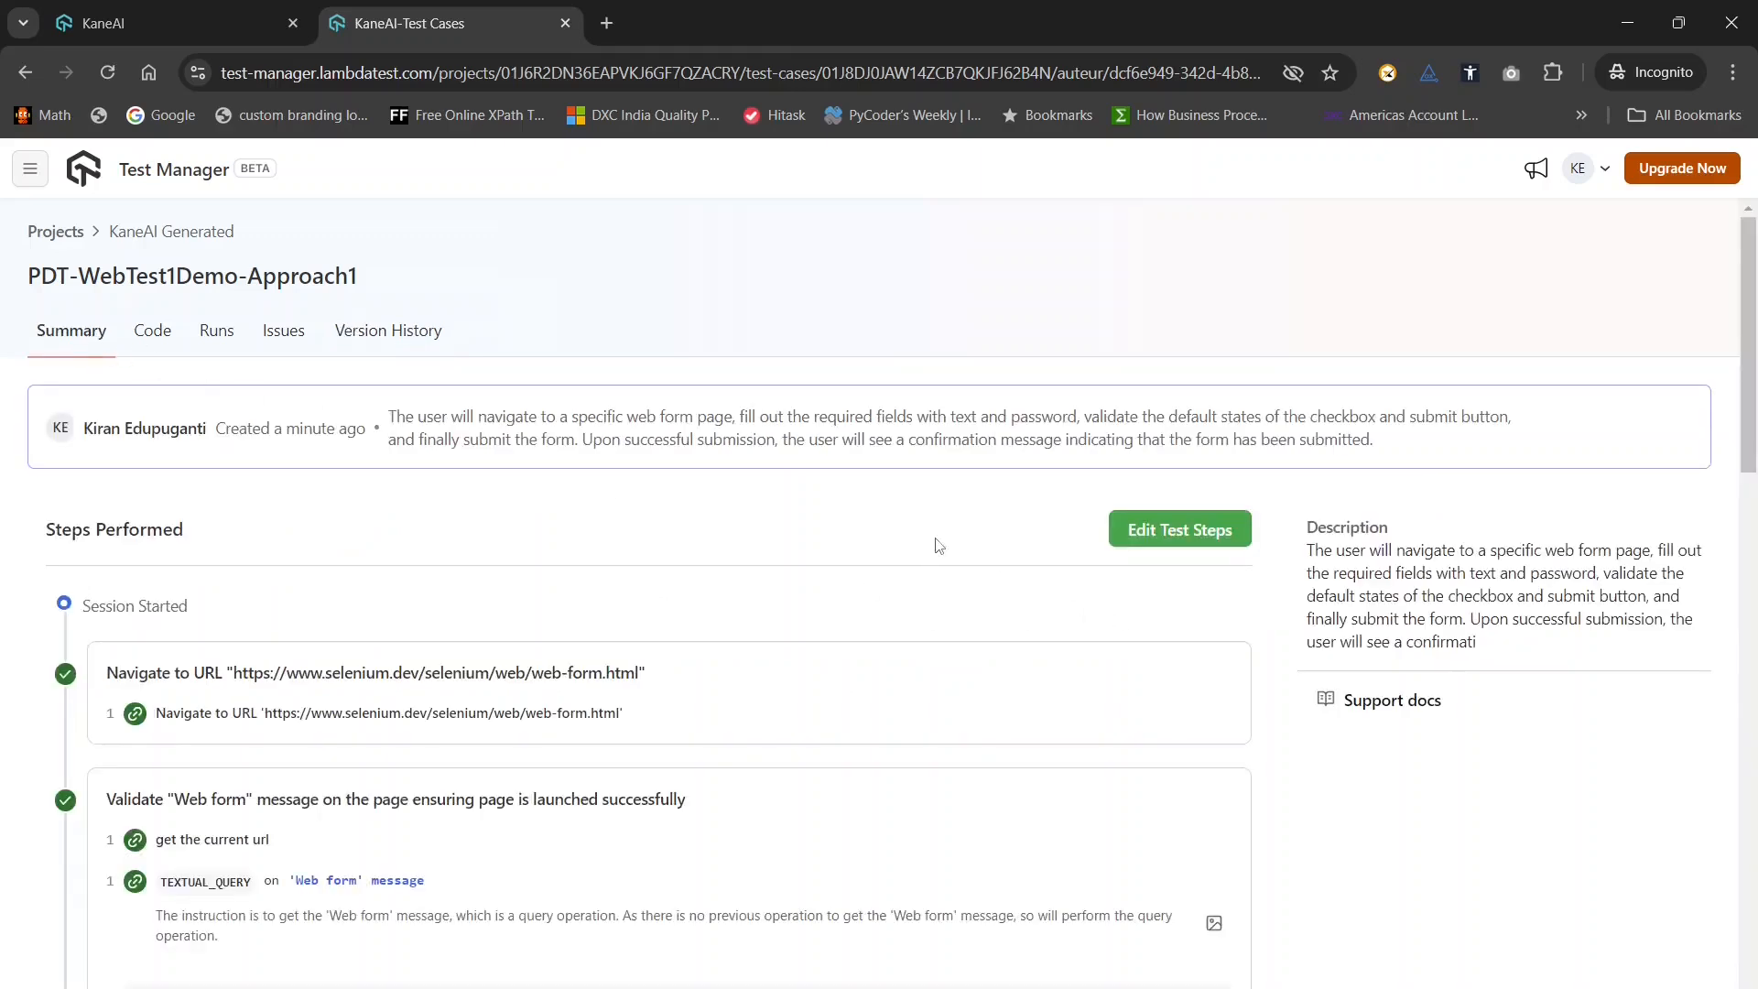
Open the saved test's steps for editing and review the whole list from URL navigation to the "Form Submitted" validation
{"action": "left_click", "coordinate": [1180, 535]}
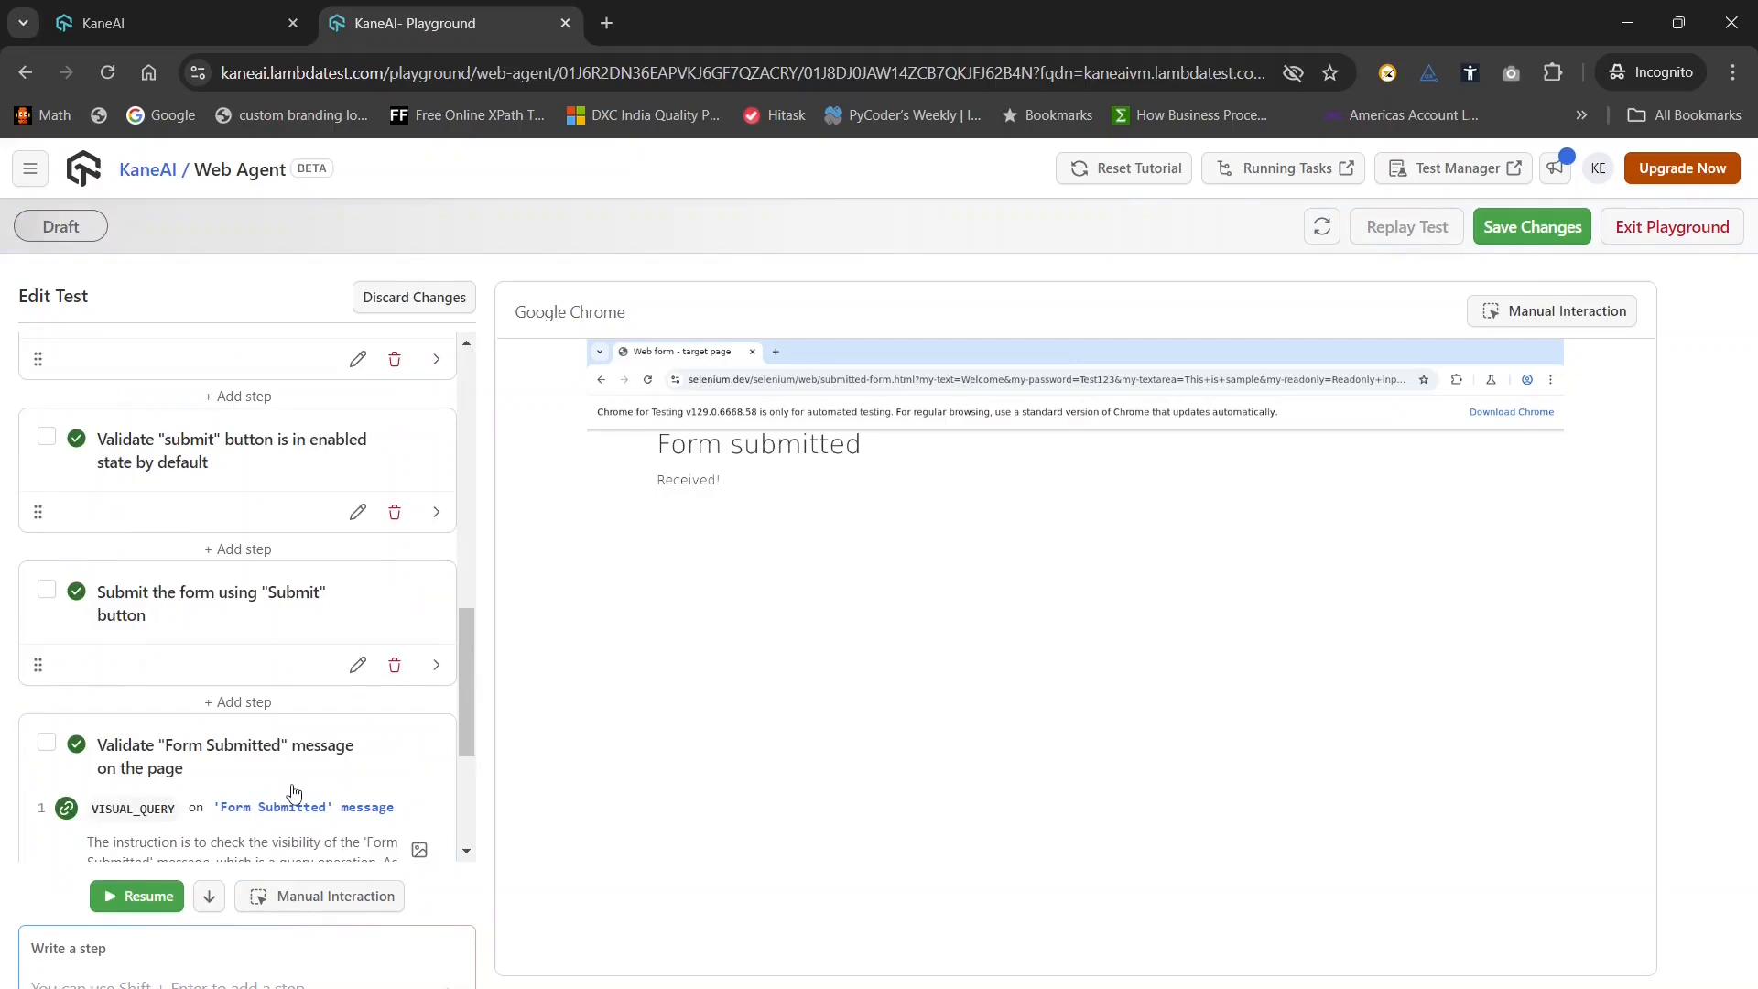
{"action": "scroll", "coordinate": [293, 791], "scroll_direction": "down", "scroll_amount": 3}
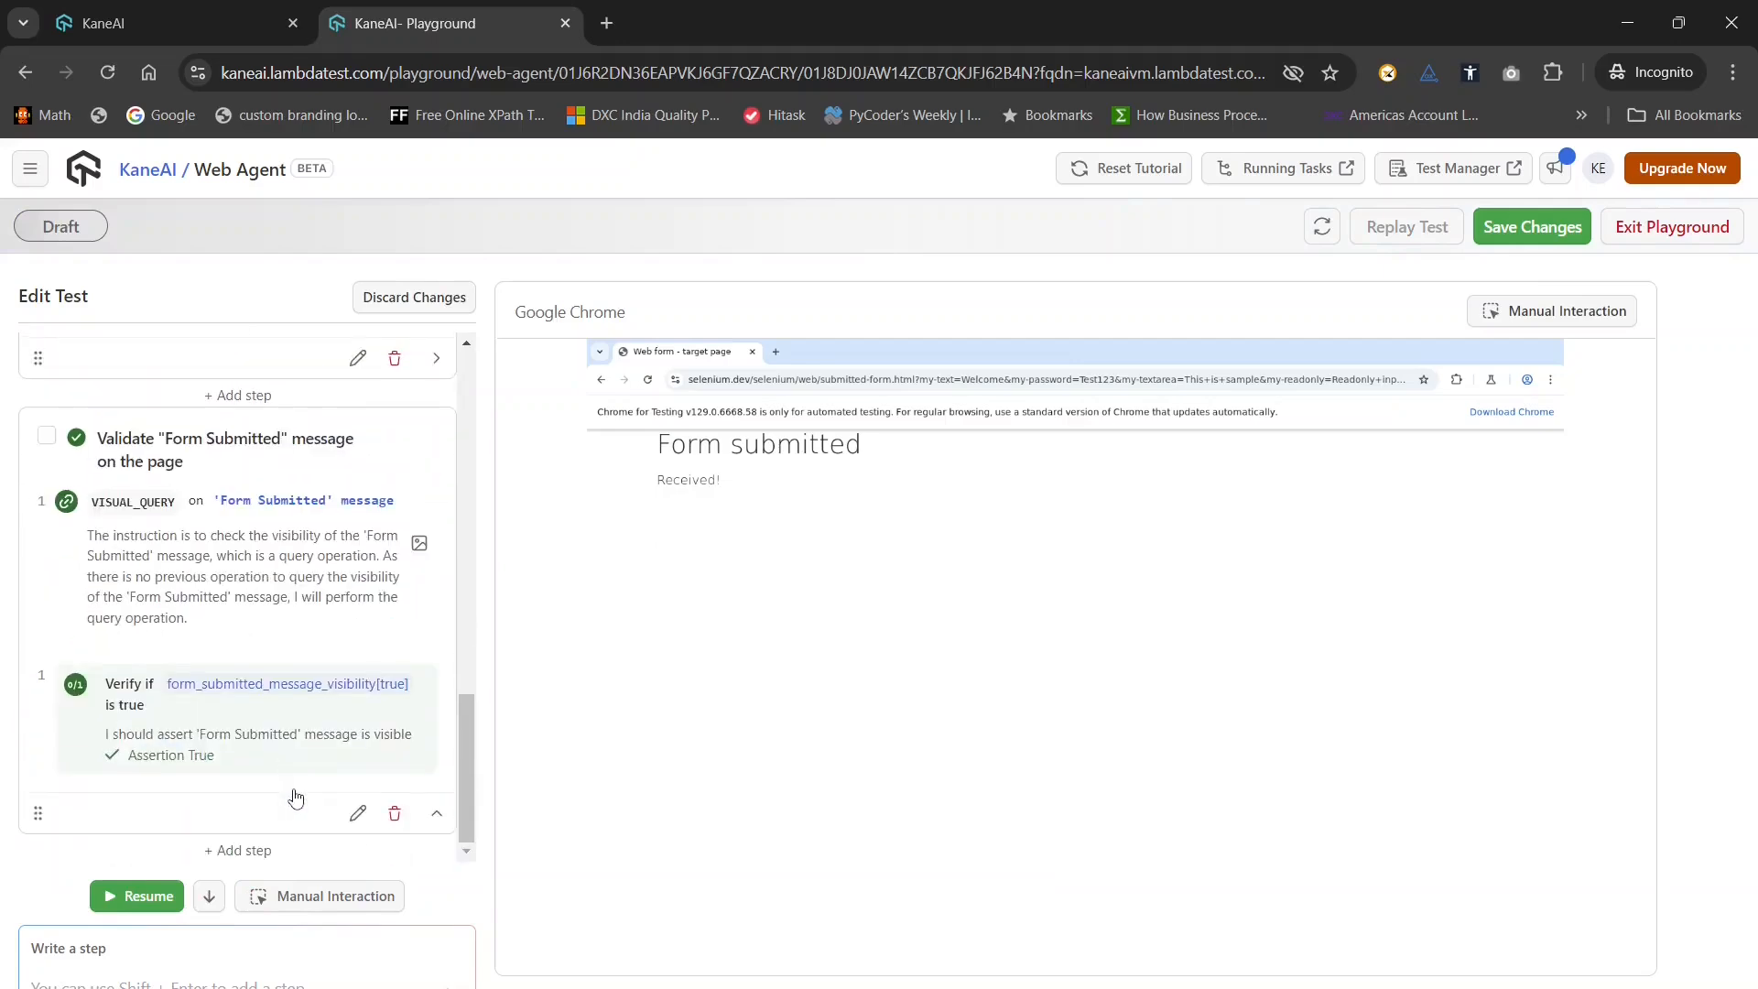
{"action": "left_click_drag", "start_coordinate": [462, 805], "coordinate": [502, 429]}
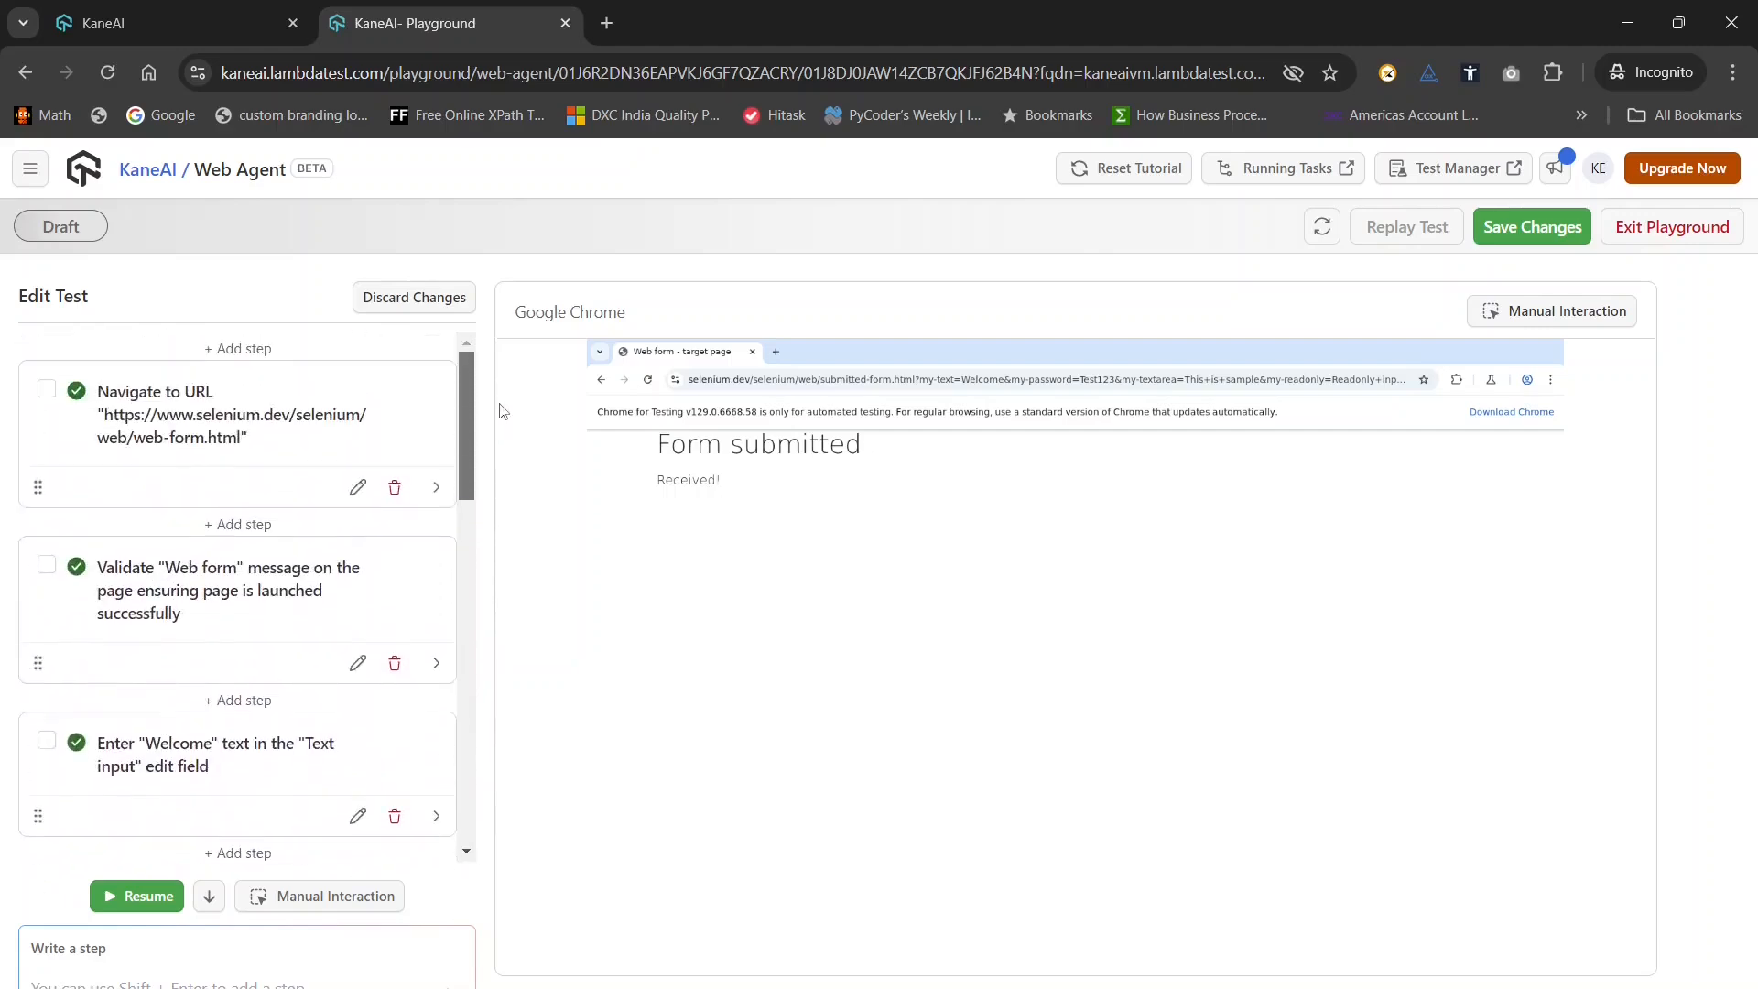
{"action": "scroll", "coordinate": [183, 550], "scroll_direction": "down", "scroll_amount": 5}
{"action": "scroll", "coordinate": [148, 483], "scroll_direction": "up", "scroll_amount": 5}
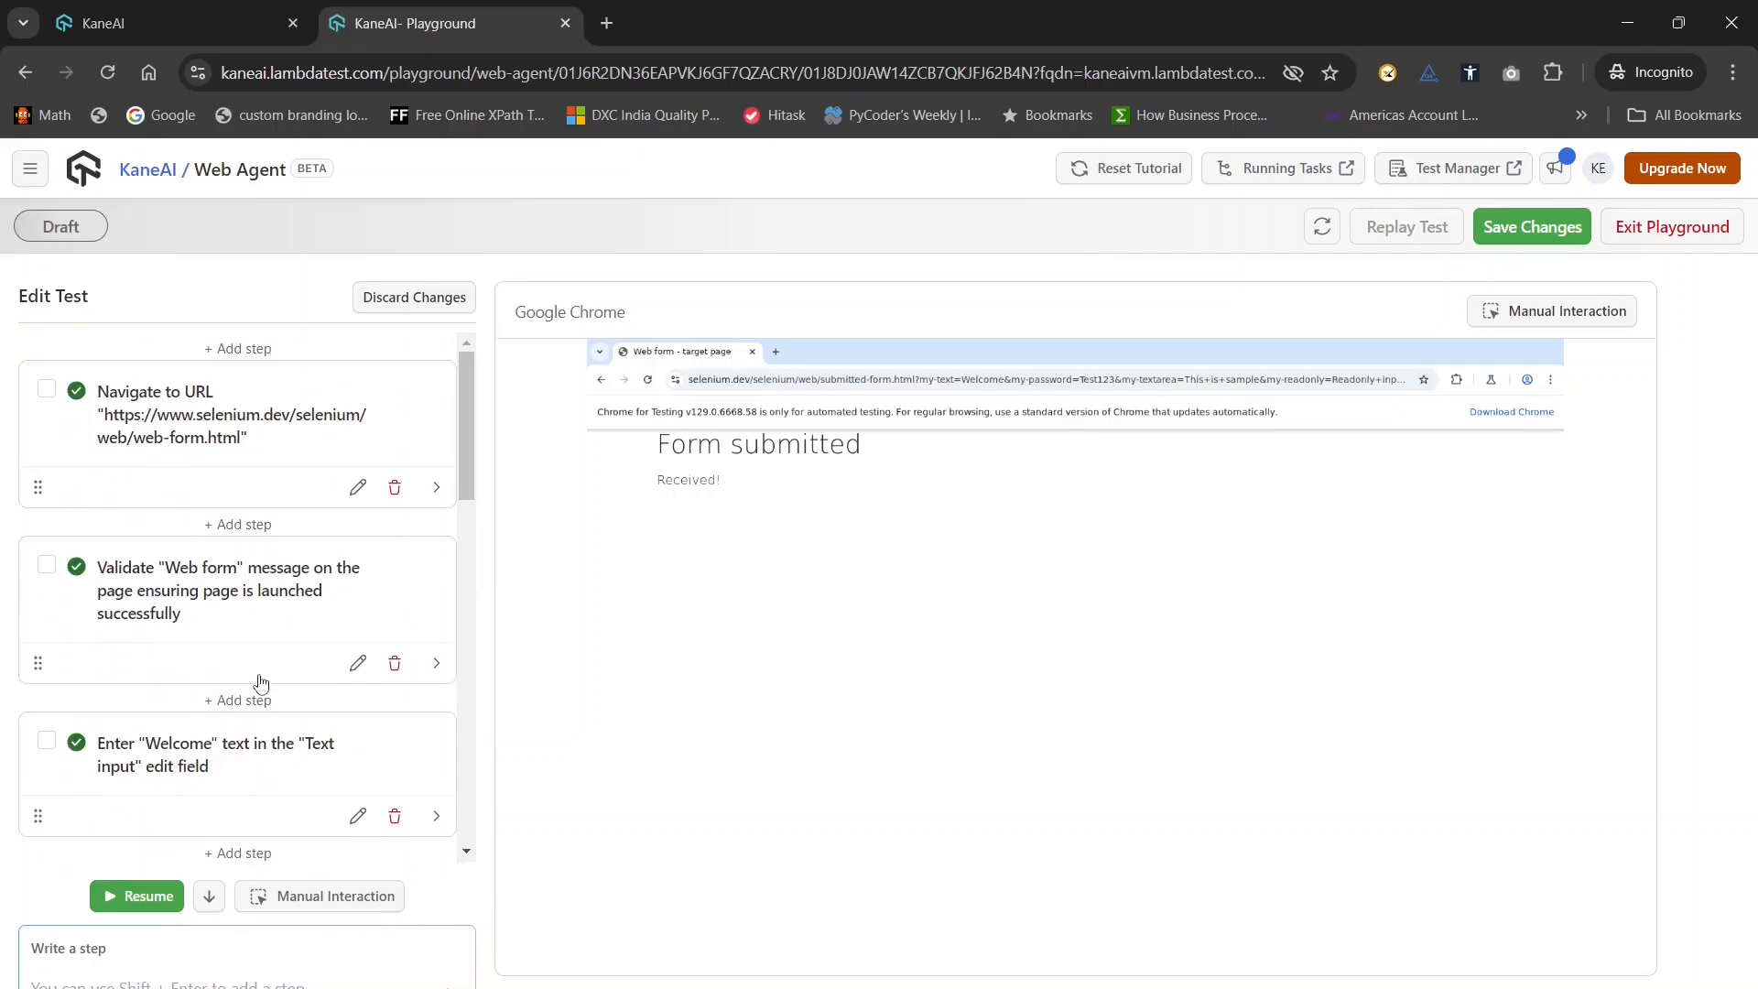
{"action": "scroll", "coordinate": [257, 723], "scroll_direction": "down", "scroll_amount": 10}
{"action": "scroll", "coordinate": [257, 735], "scroll_direction": "down", "scroll_amount": 1}
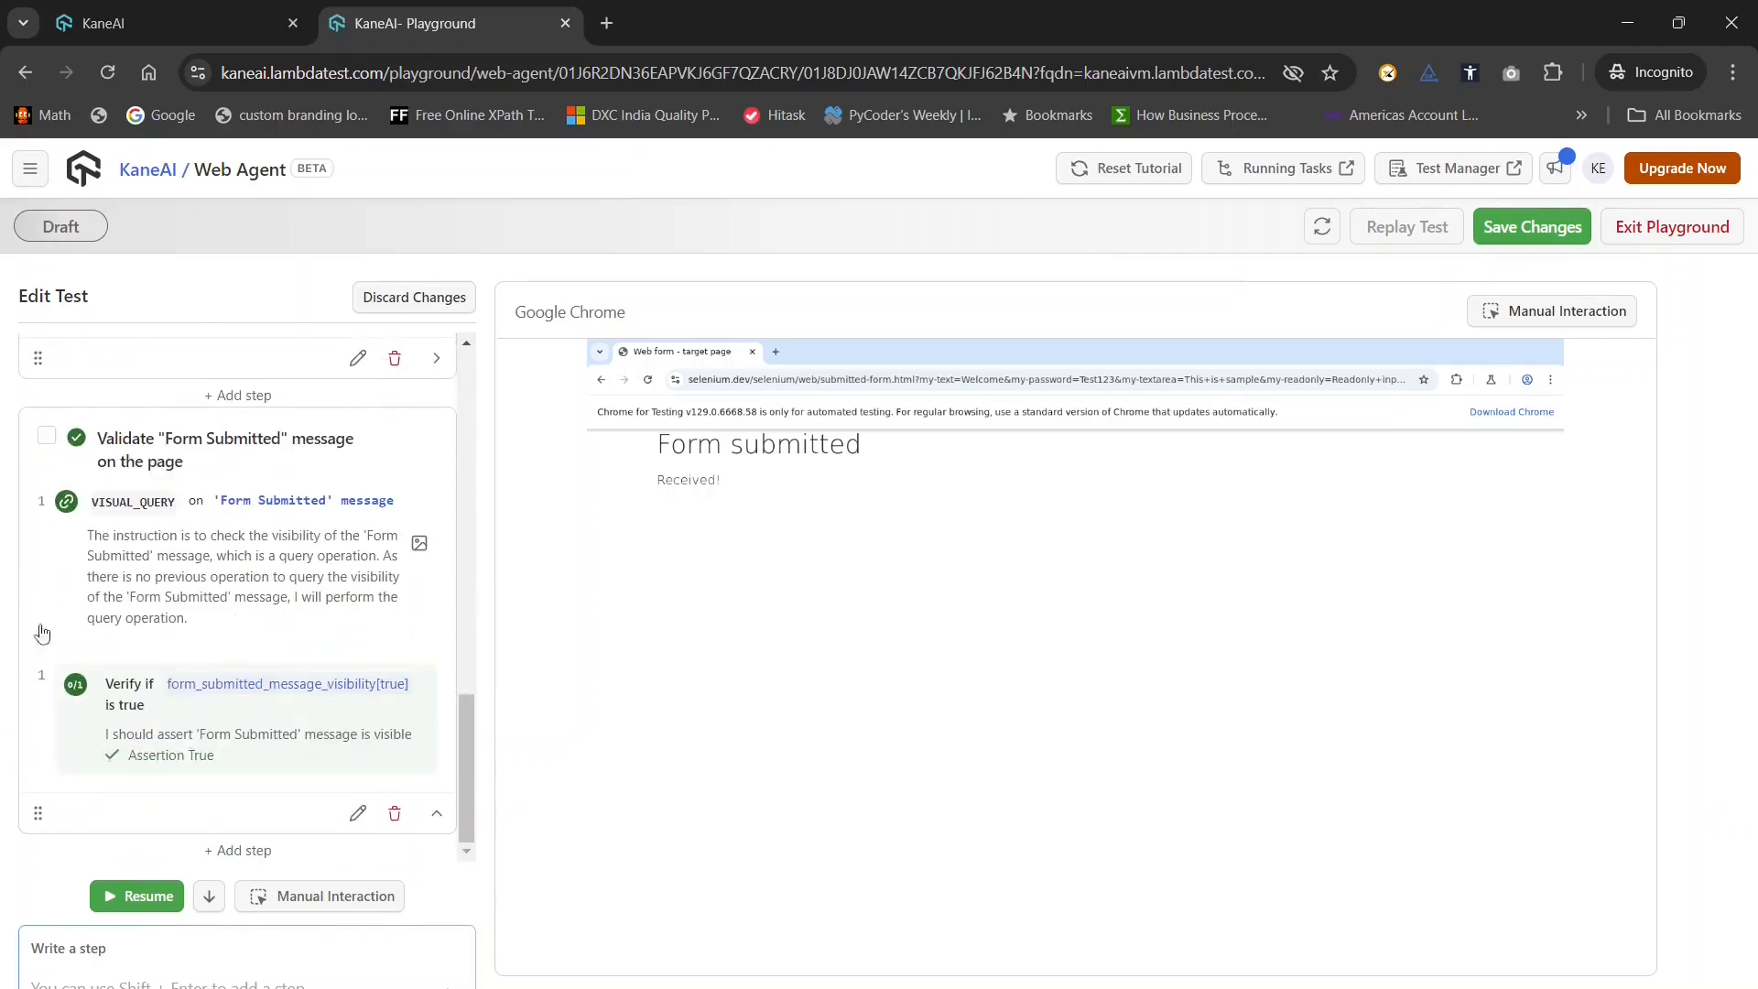
{"action": "scroll", "coordinate": [248, 744], "scroll_direction": "up", "scroll_amount": 10}
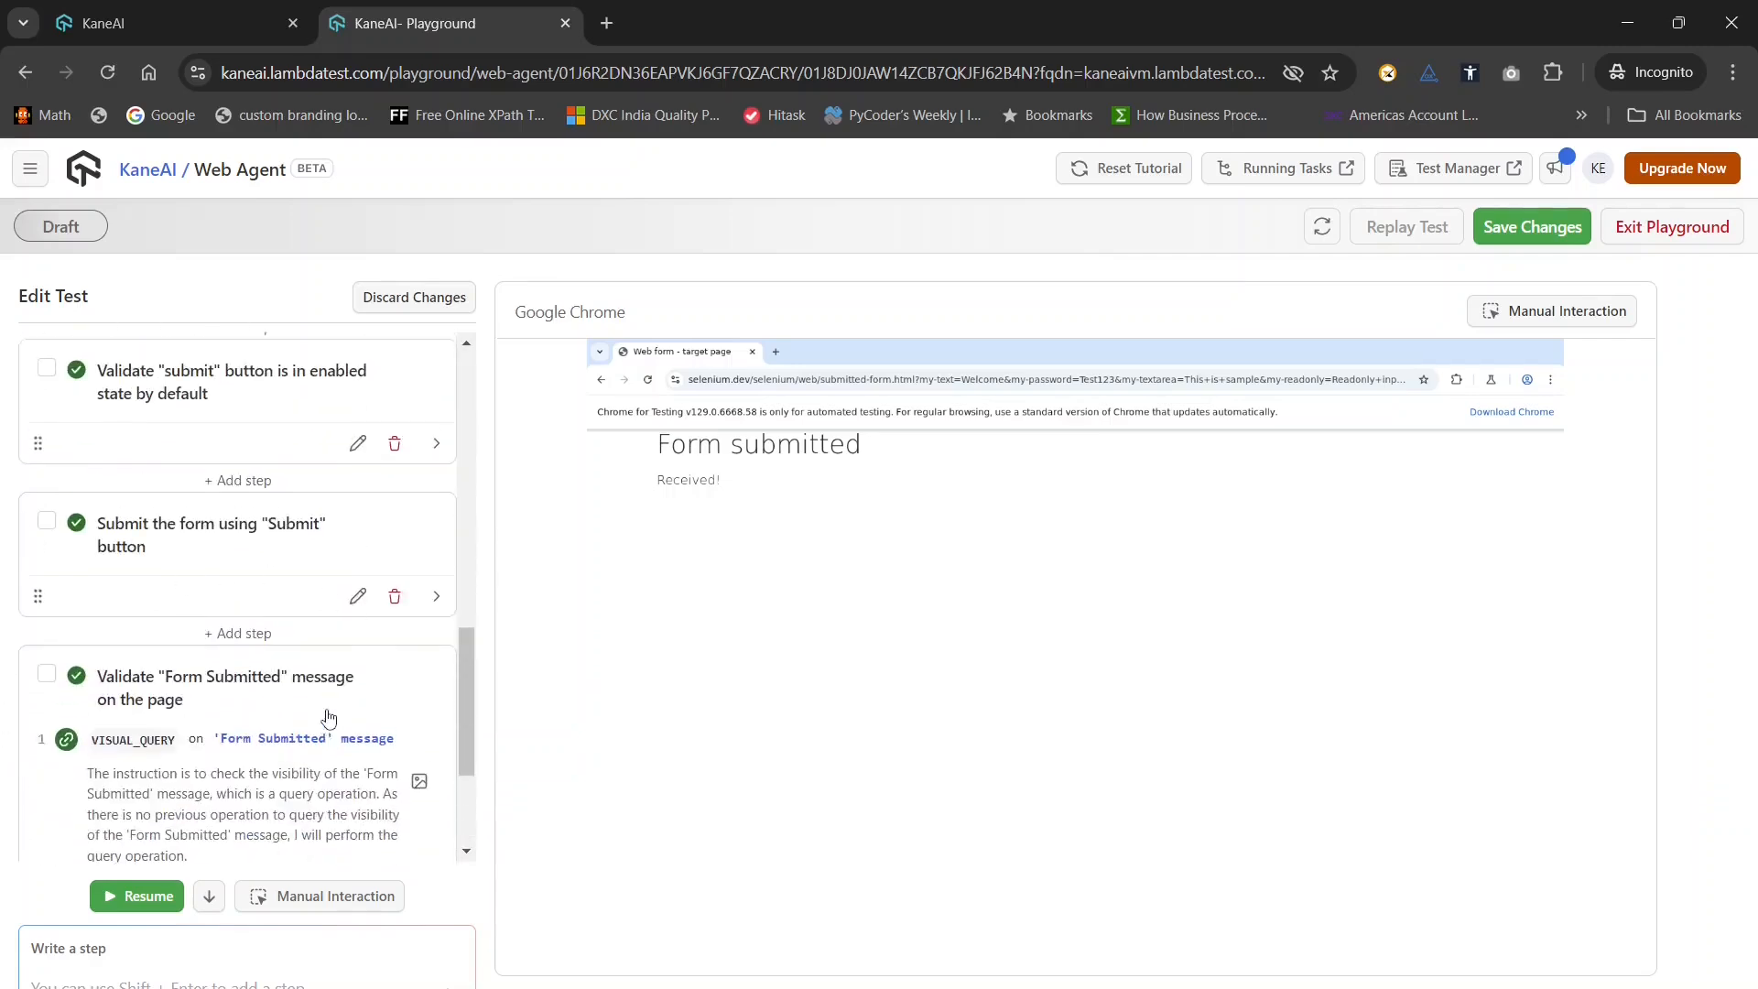
{"action": "scroll", "coordinate": [333, 707], "scroll_direction": "up", "scroll_amount": 5}
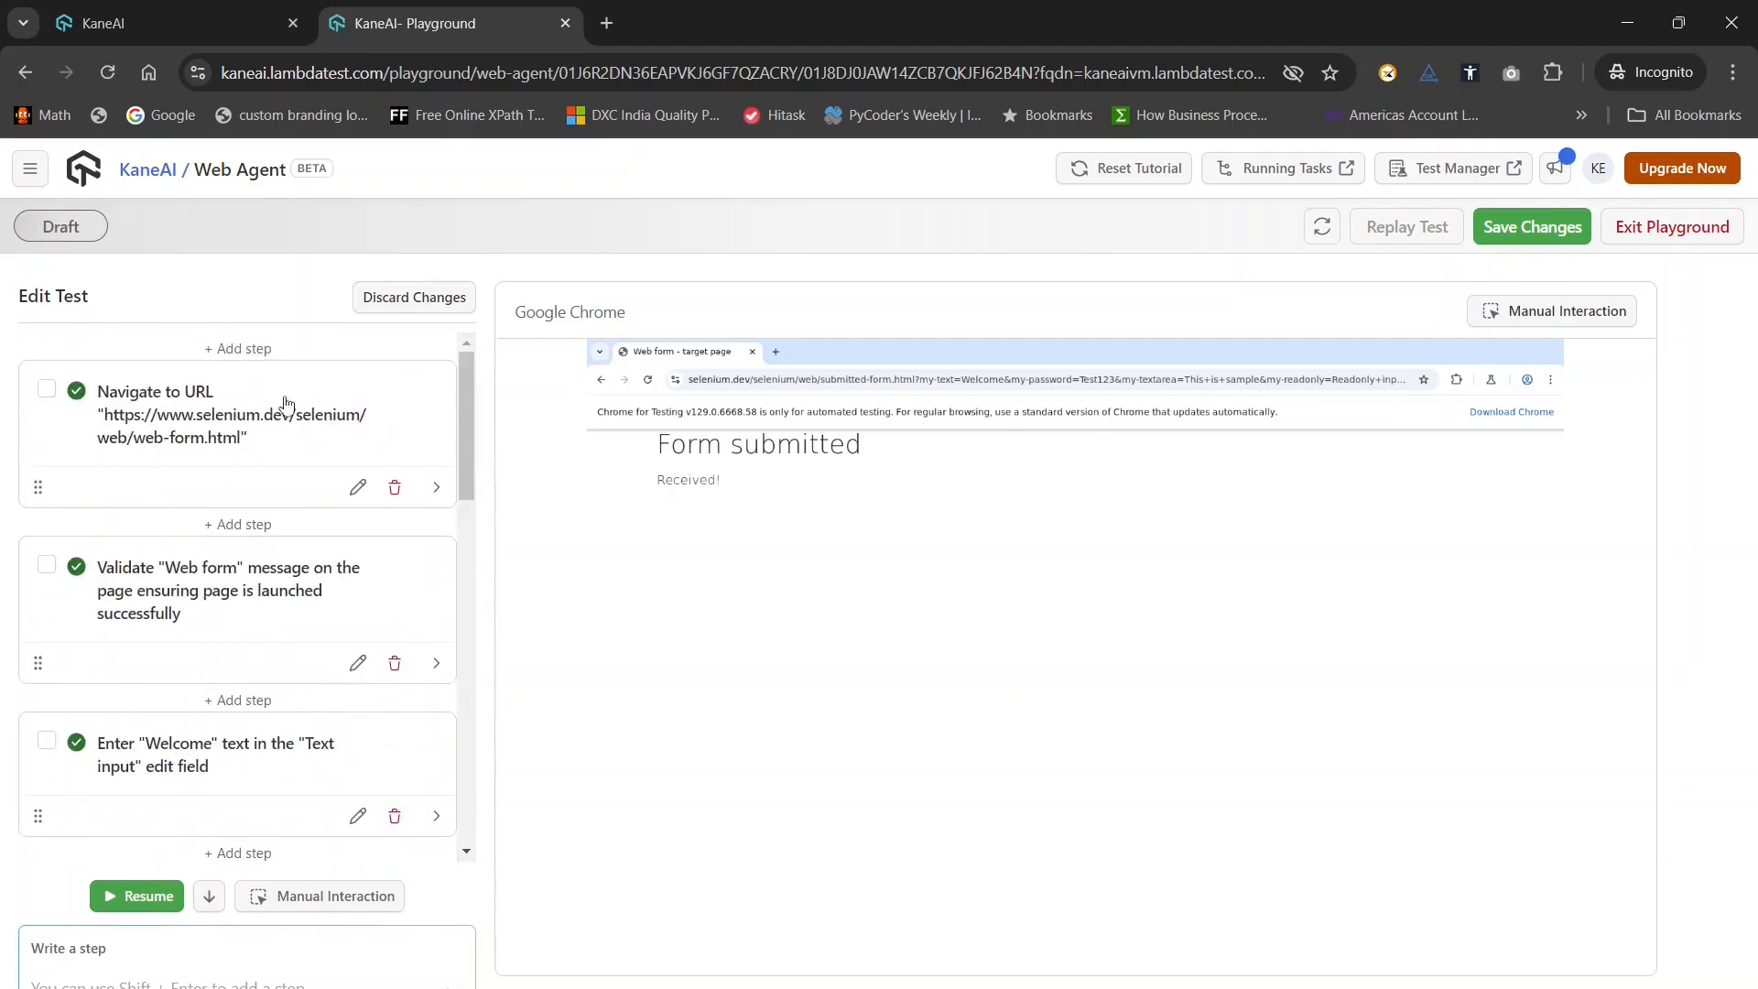
Expand the "Web form" message validation step and view the screenshot captured for its textual query
{"action": "left_click", "coordinate": [436, 664]}
{"action": "scroll", "coordinate": [316, 744], "scroll_direction": "down", "scroll_amount": 1}
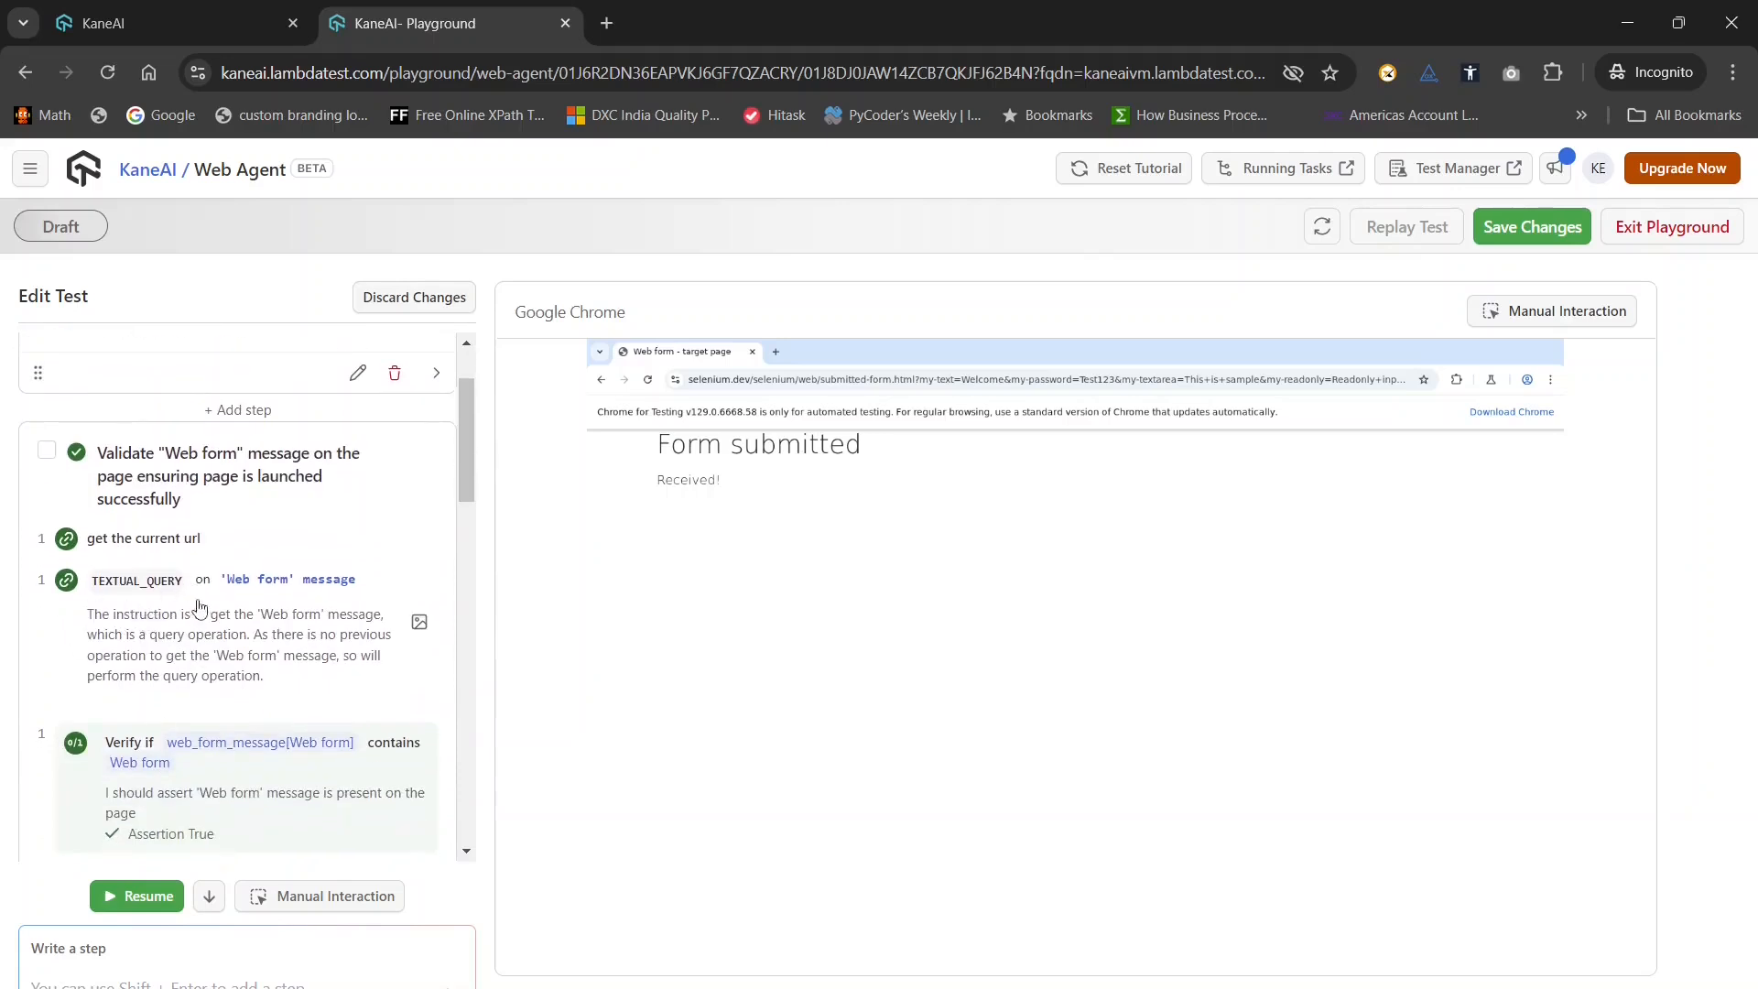
{"action": "left_click", "coordinate": [418, 632]}
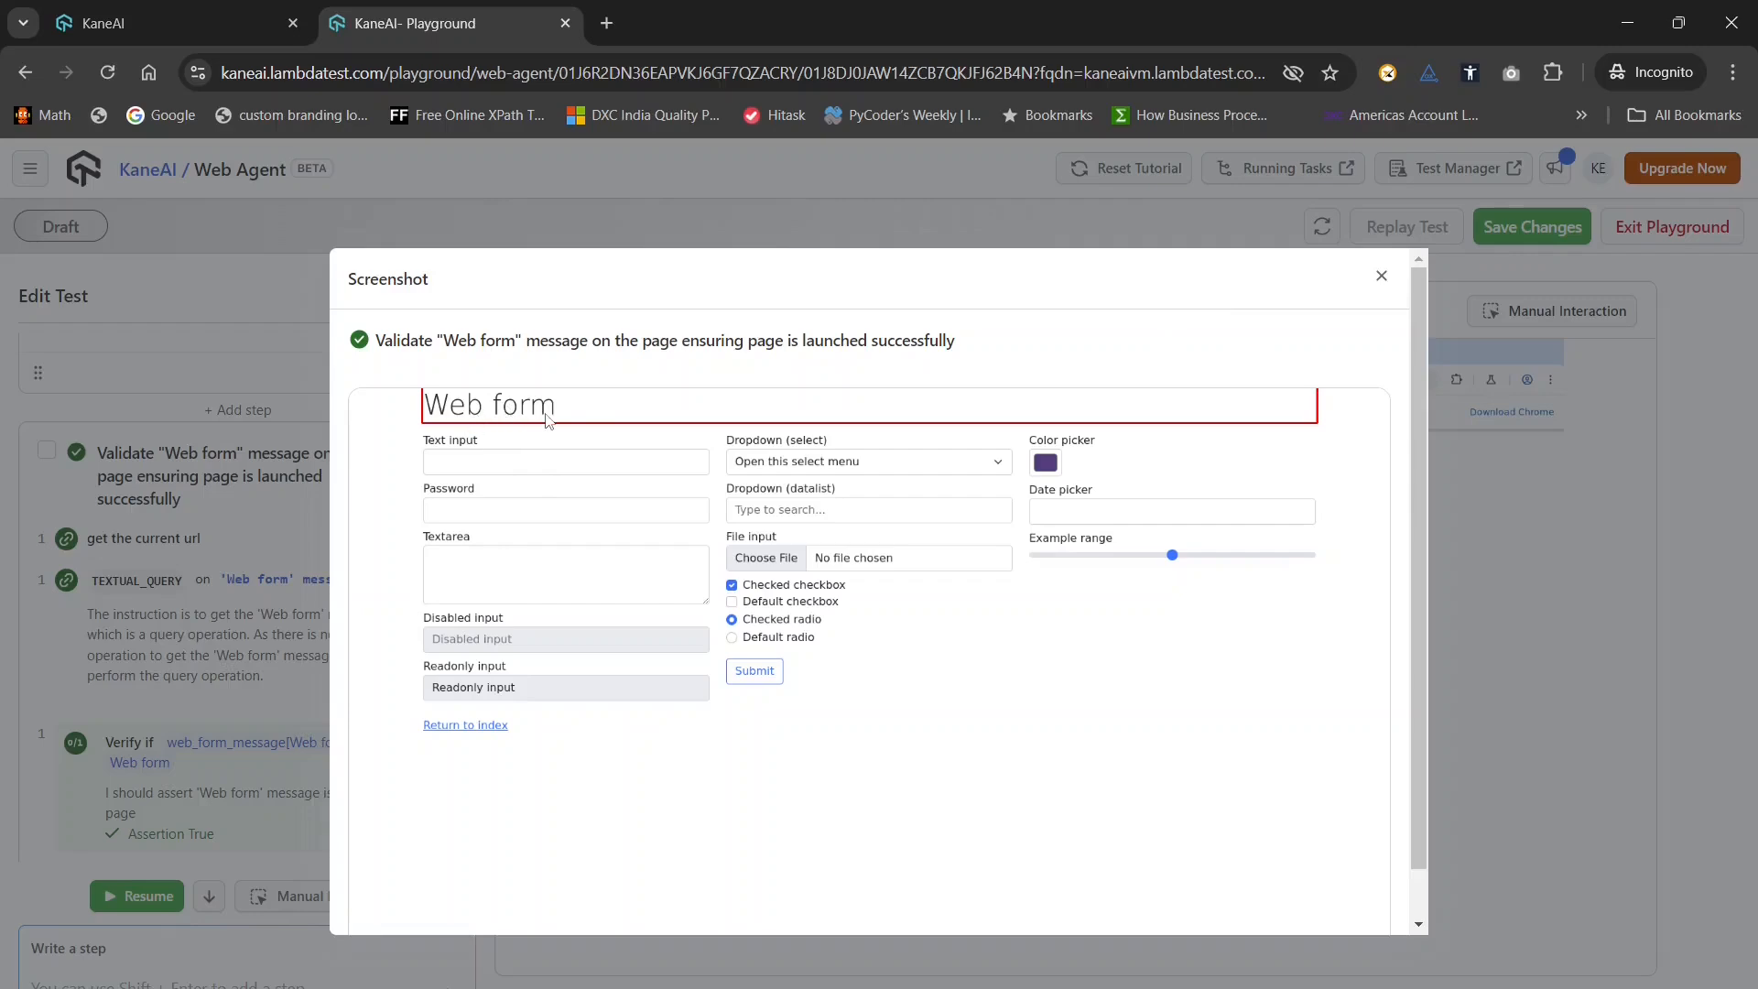
Expand the step that enters "Welcome" in the "Text input" field and look at its editable instruction
{"action": "left_click", "coordinate": [1381, 276]}
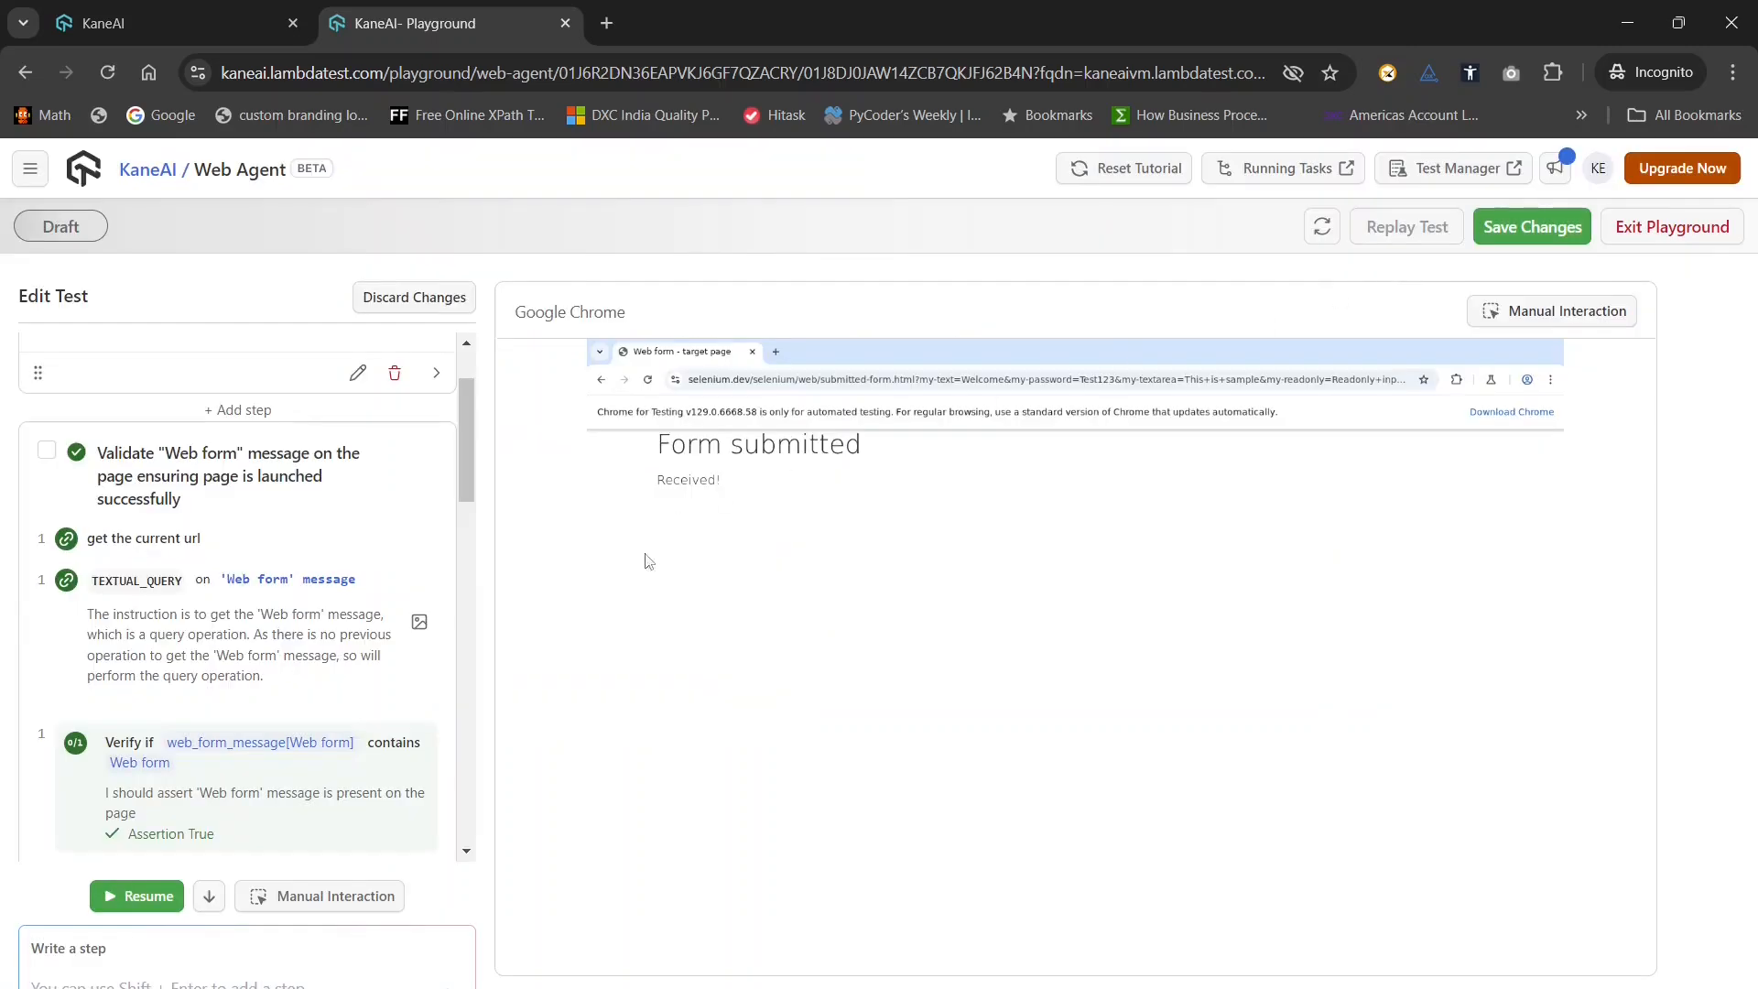
{"action": "scroll", "coordinate": [323, 723], "scroll_direction": "down", "scroll_amount": 4}
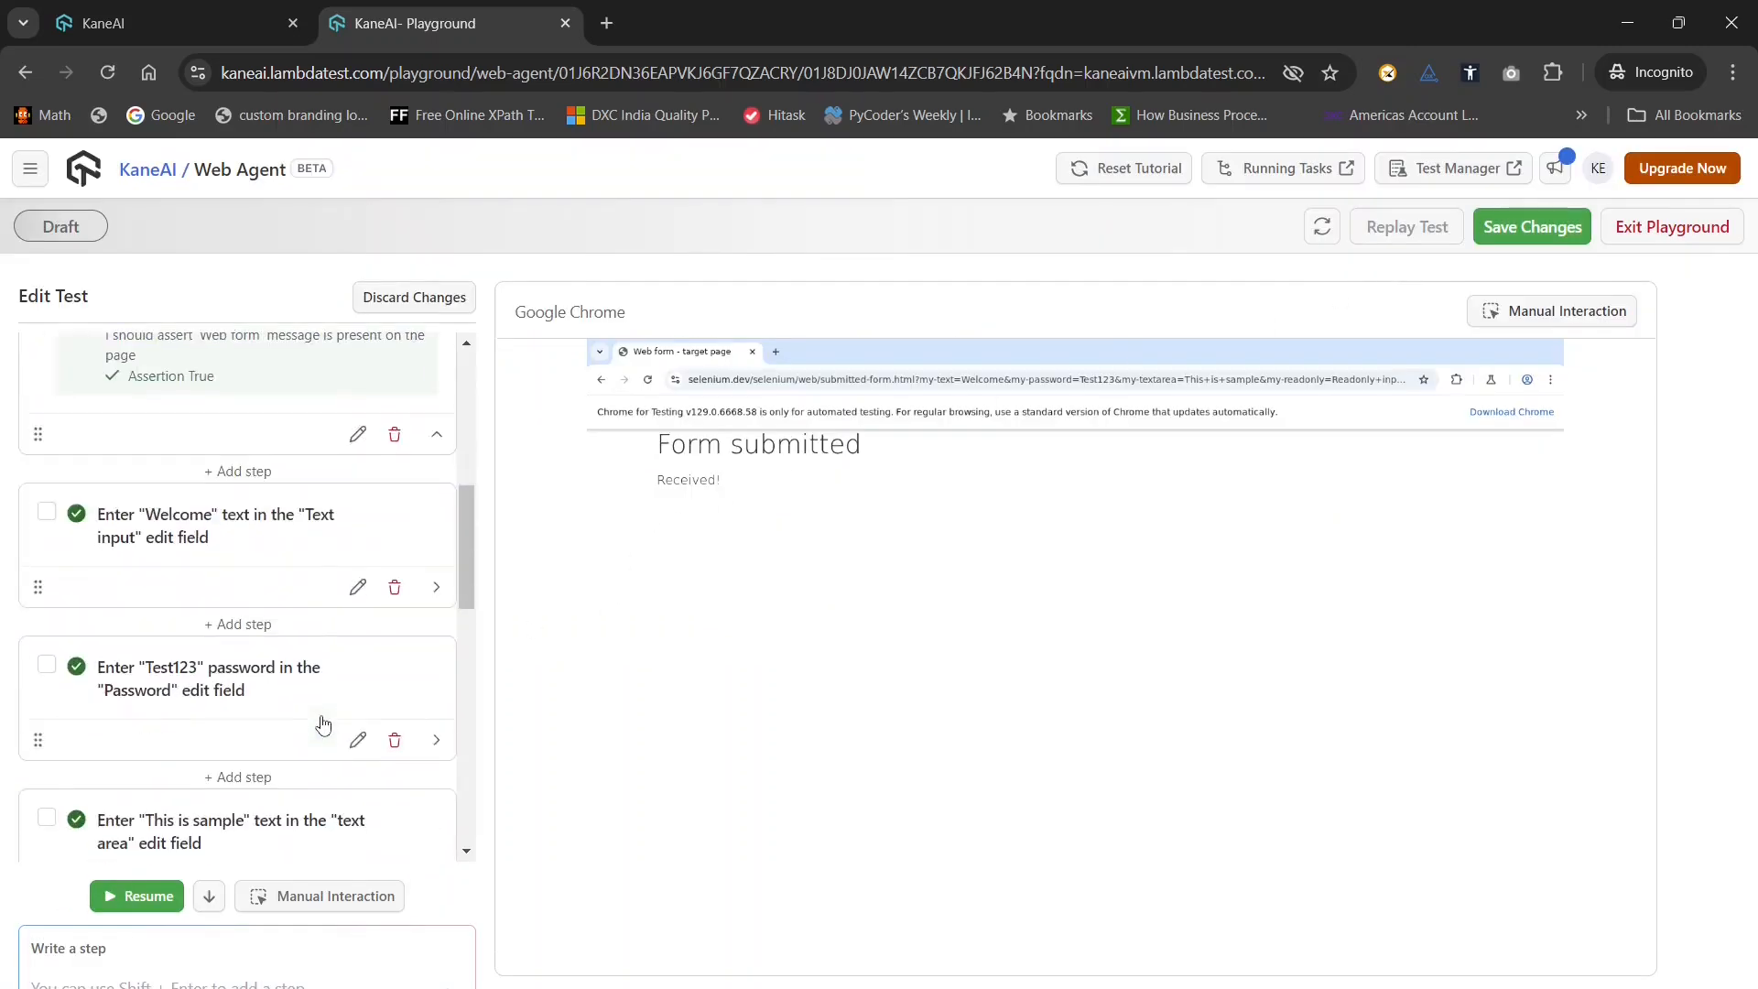
{"action": "left_click", "coordinate": [437, 588]}
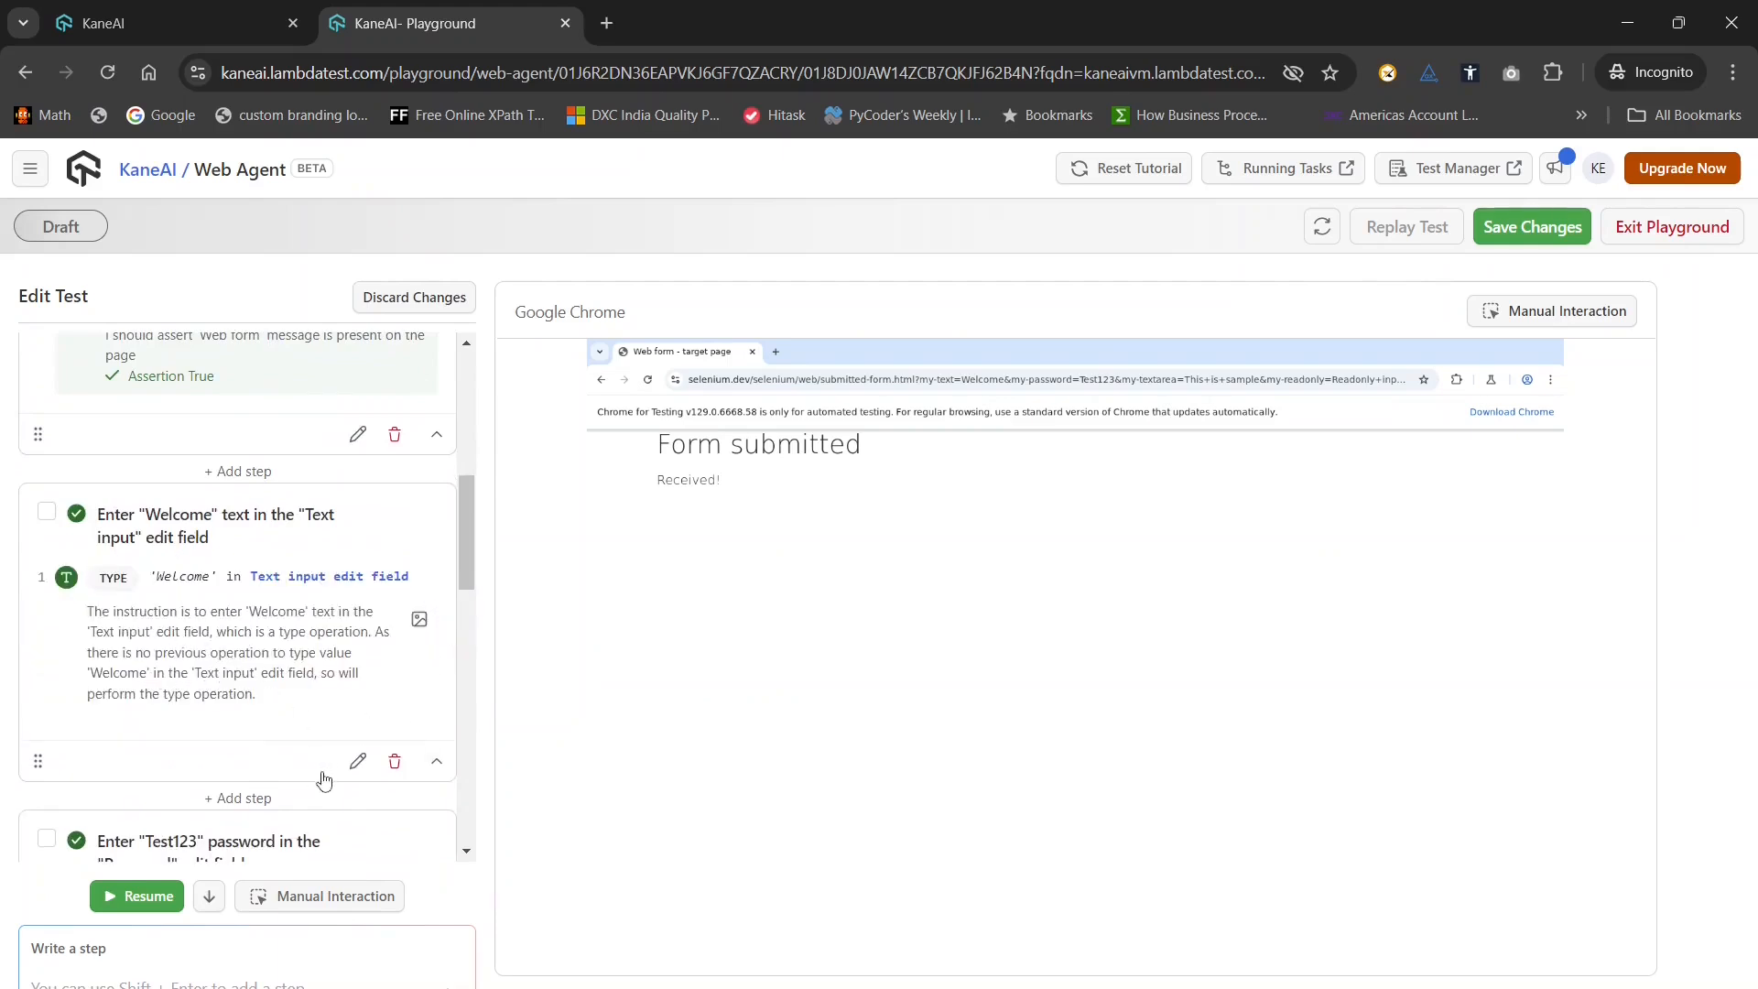
{"action": "left_click", "coordinate": [357, 760]}
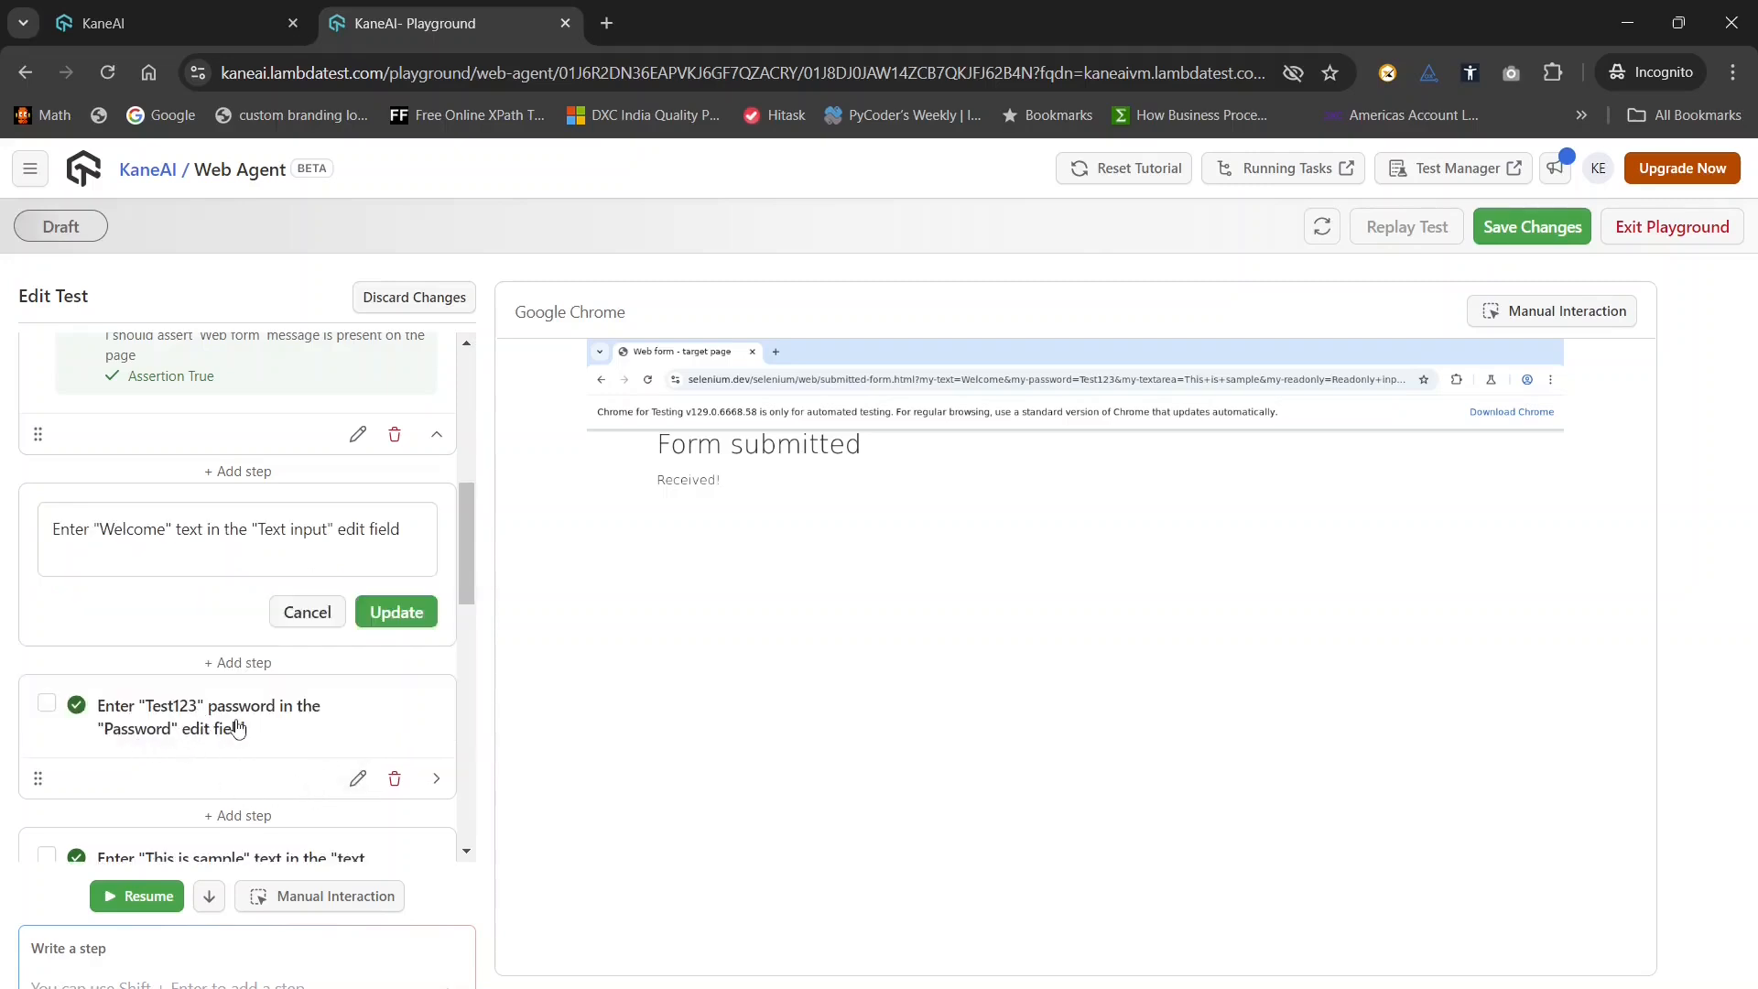
{"action": "left_click", "coordinate": [304, 612]}
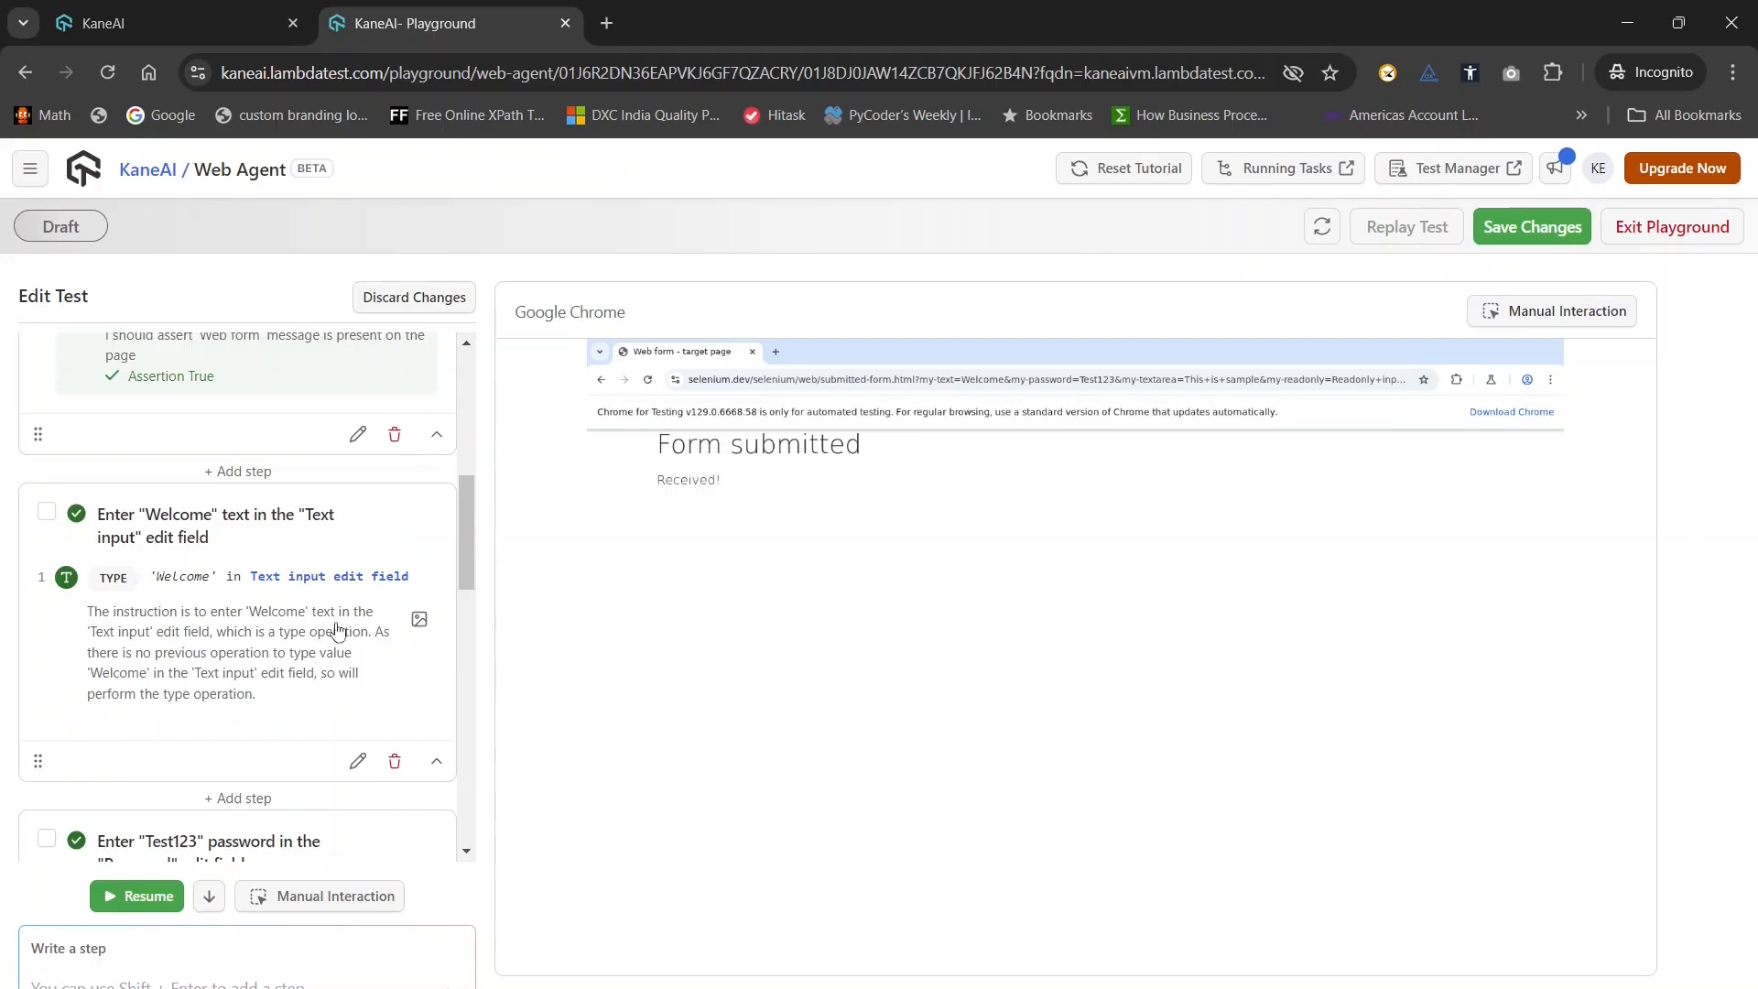
View the screenshot captured for the "Welcome" text entry step
{"action": "left_click", "coordinate": [419, 621]}
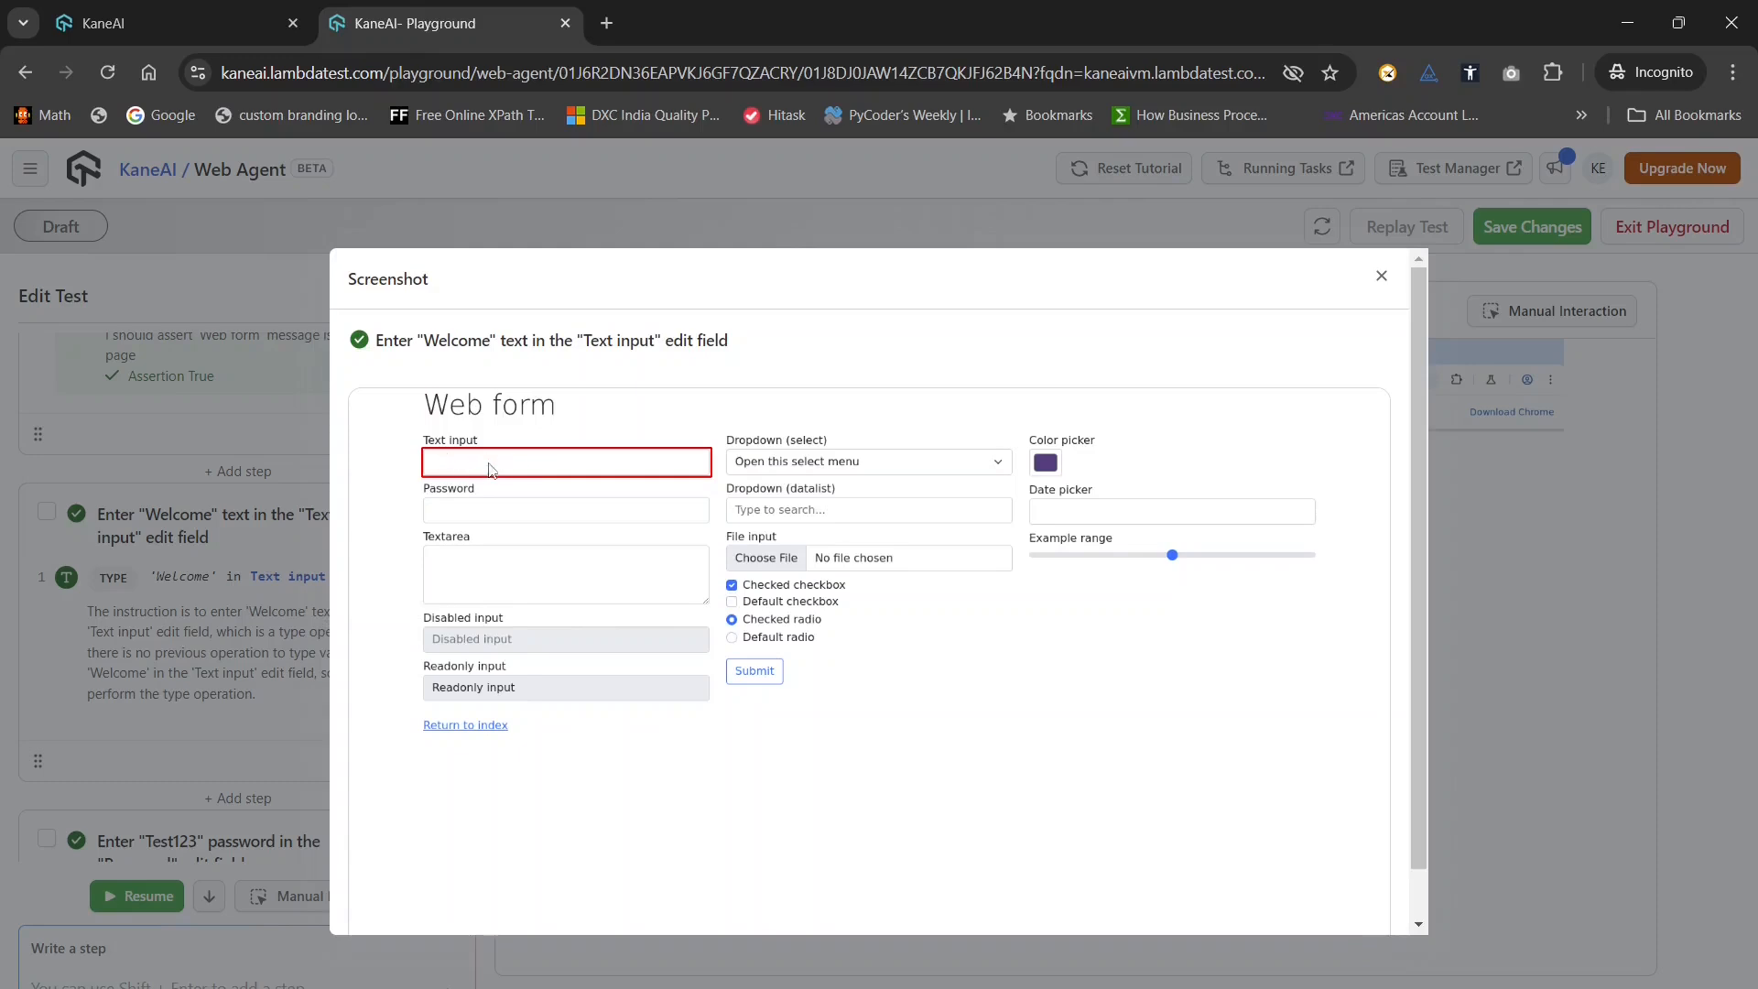
{"action": "left_click", "coordinate": [1382, 275]}
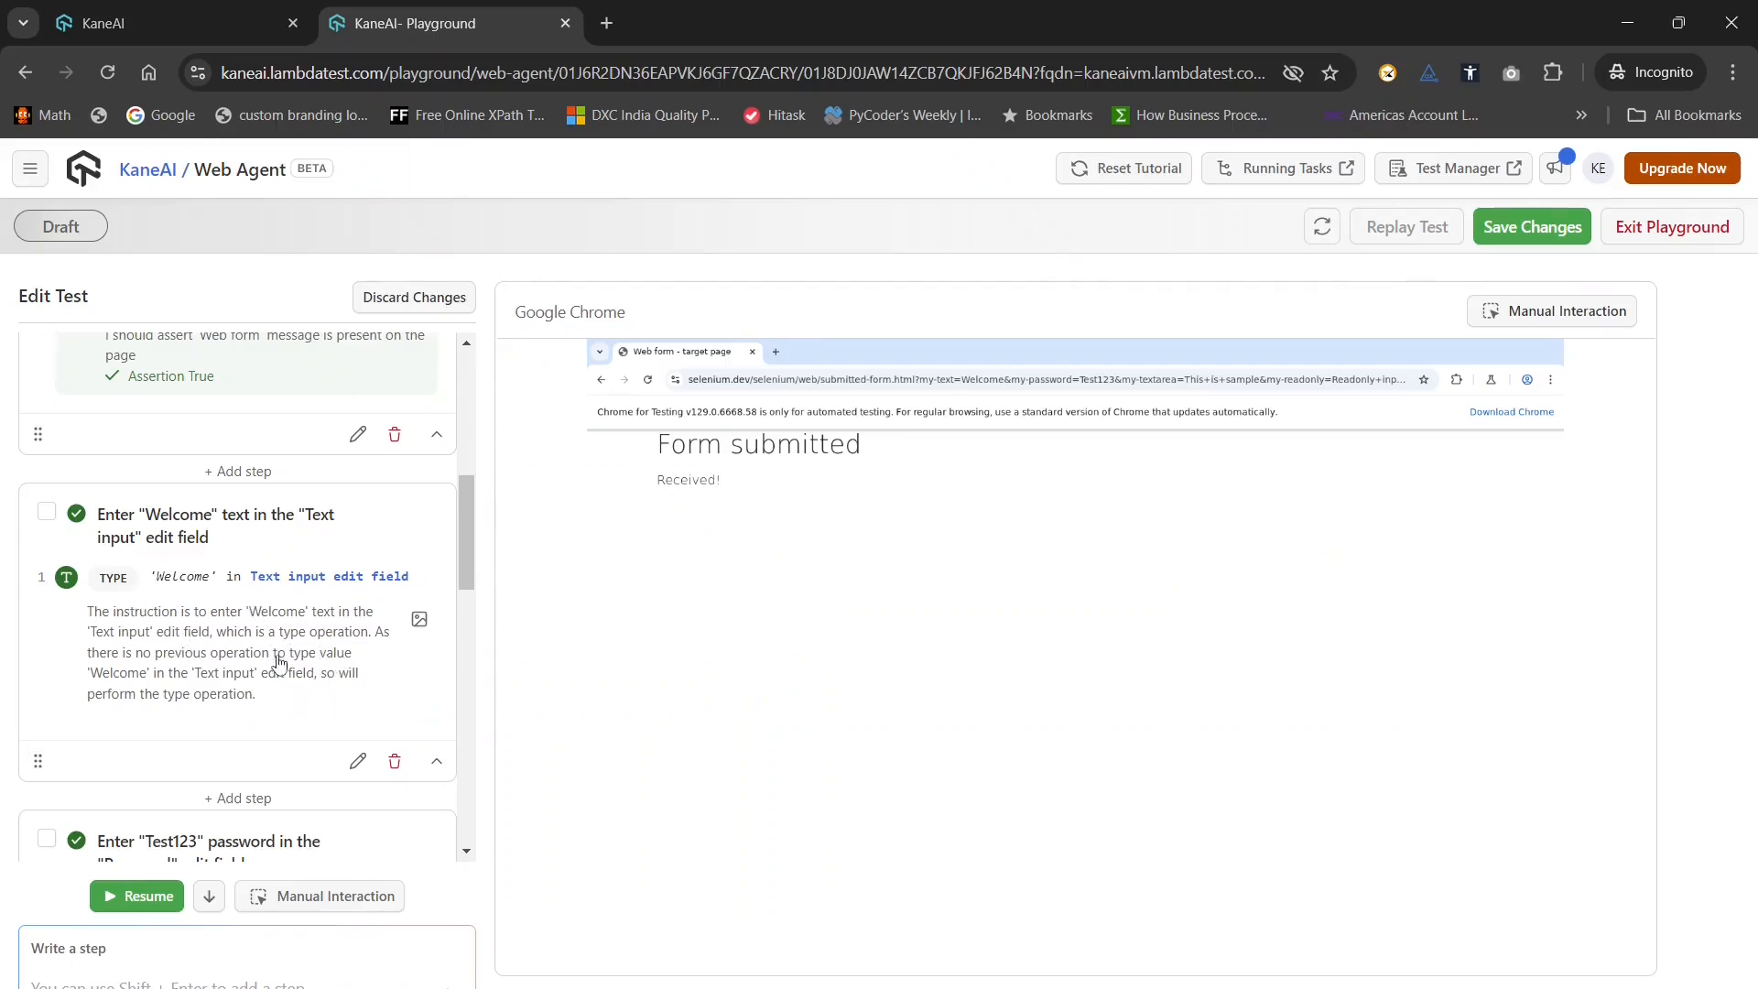
{"action": "left_click", "coordinate": [417, 621]}
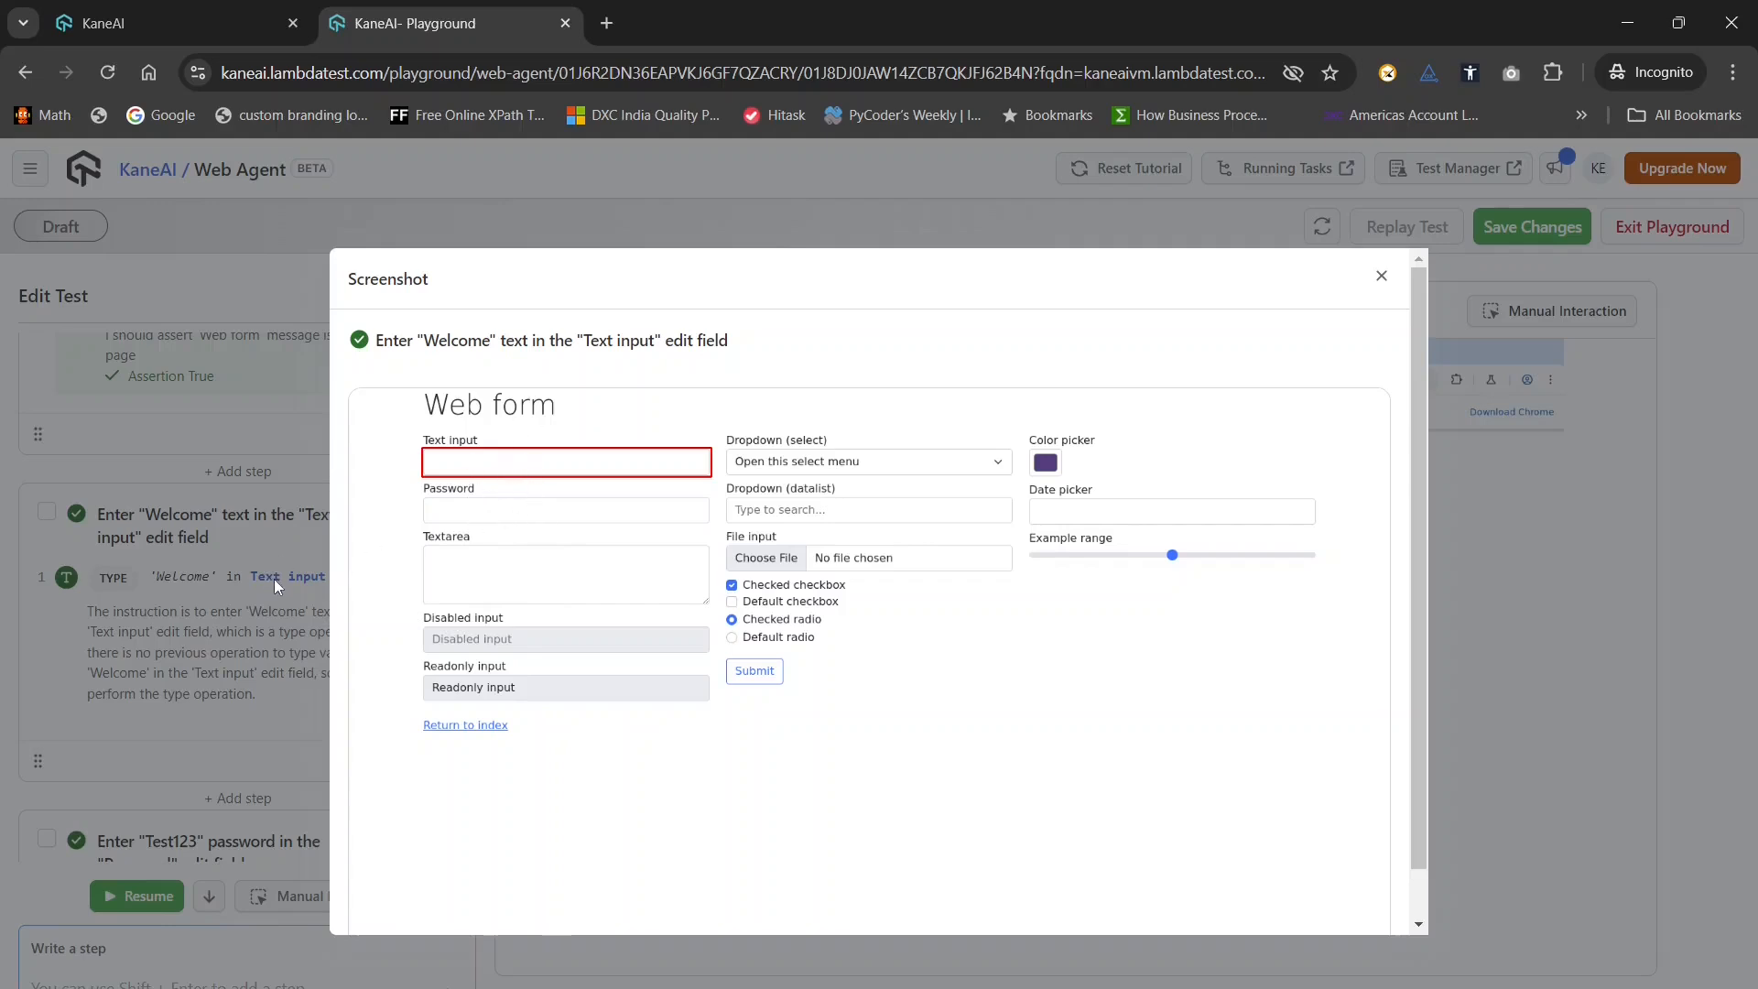
{"action": "left_click", "coordinate": [1380, 278]}
Try to move the "Checked checkbox" validation step higher in the test's step list
{"action": "scroll", "coordinate": [274, 723], "scroll_direction": "down", "scroll_amount": 5}
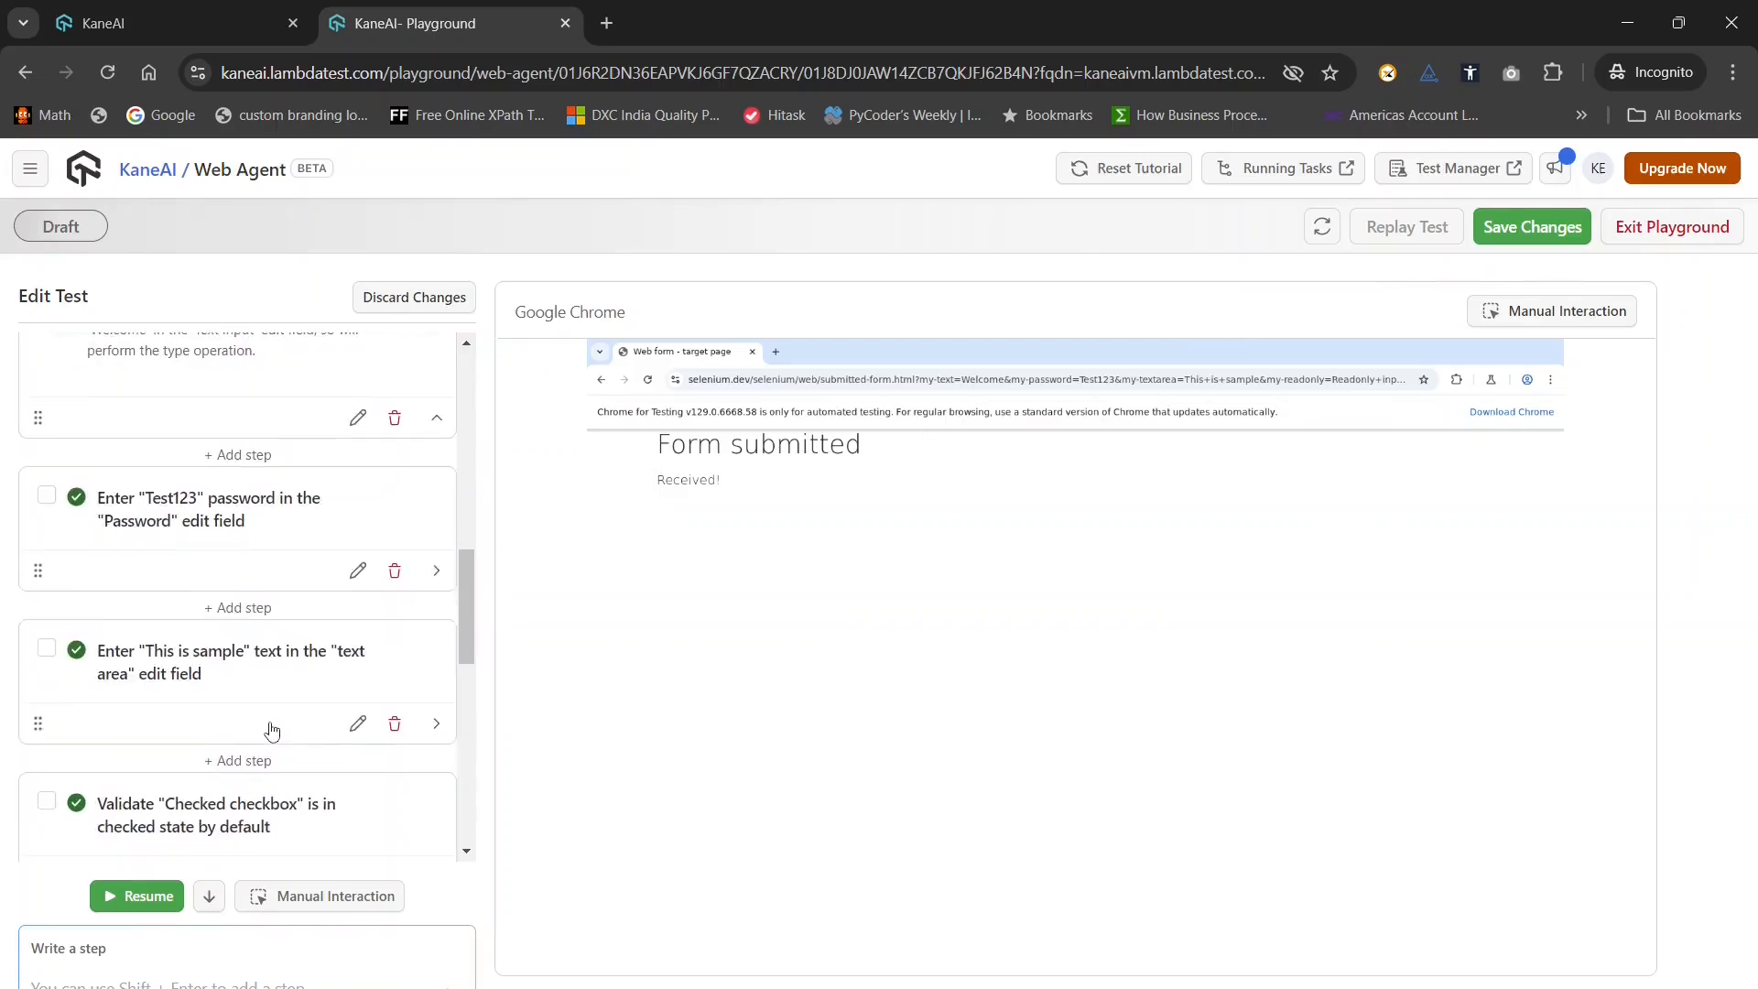
{"action": "scroll", "coordinate": [270, 730], "scroll_direction": "down", "scroll_amount": 1}
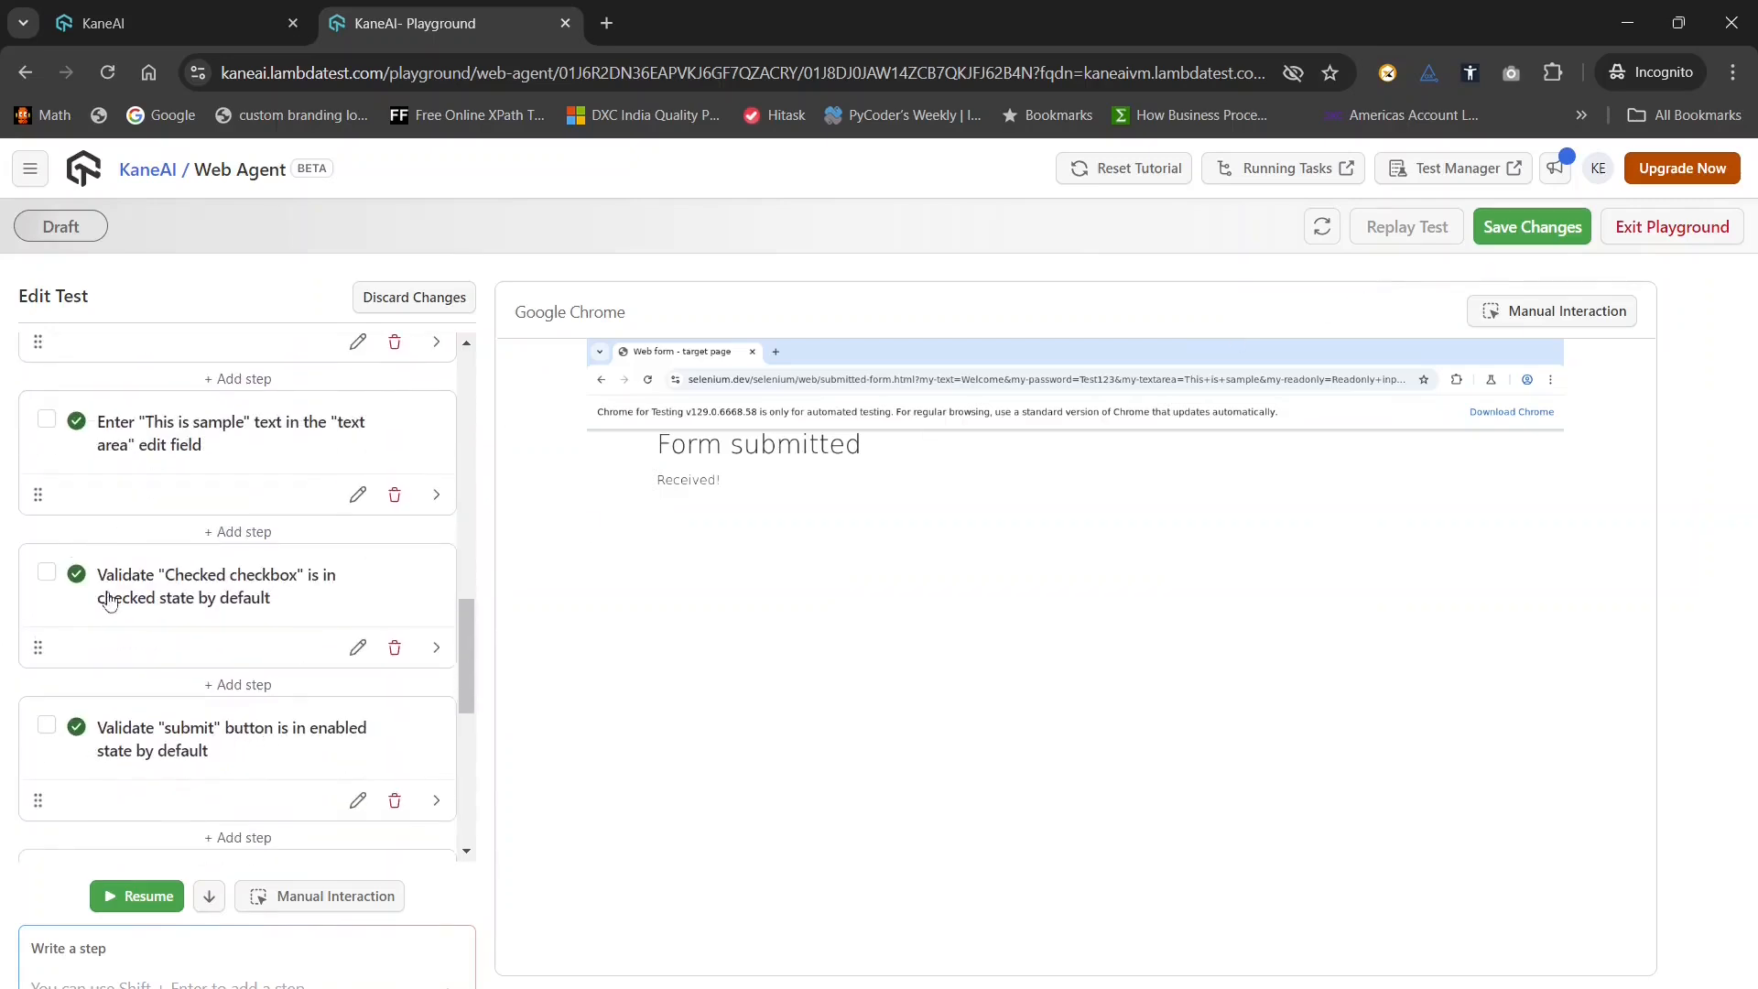
{"action": "left_click_drag", "start_coordinate": [35, 647], "coordinate": [44, 591]}
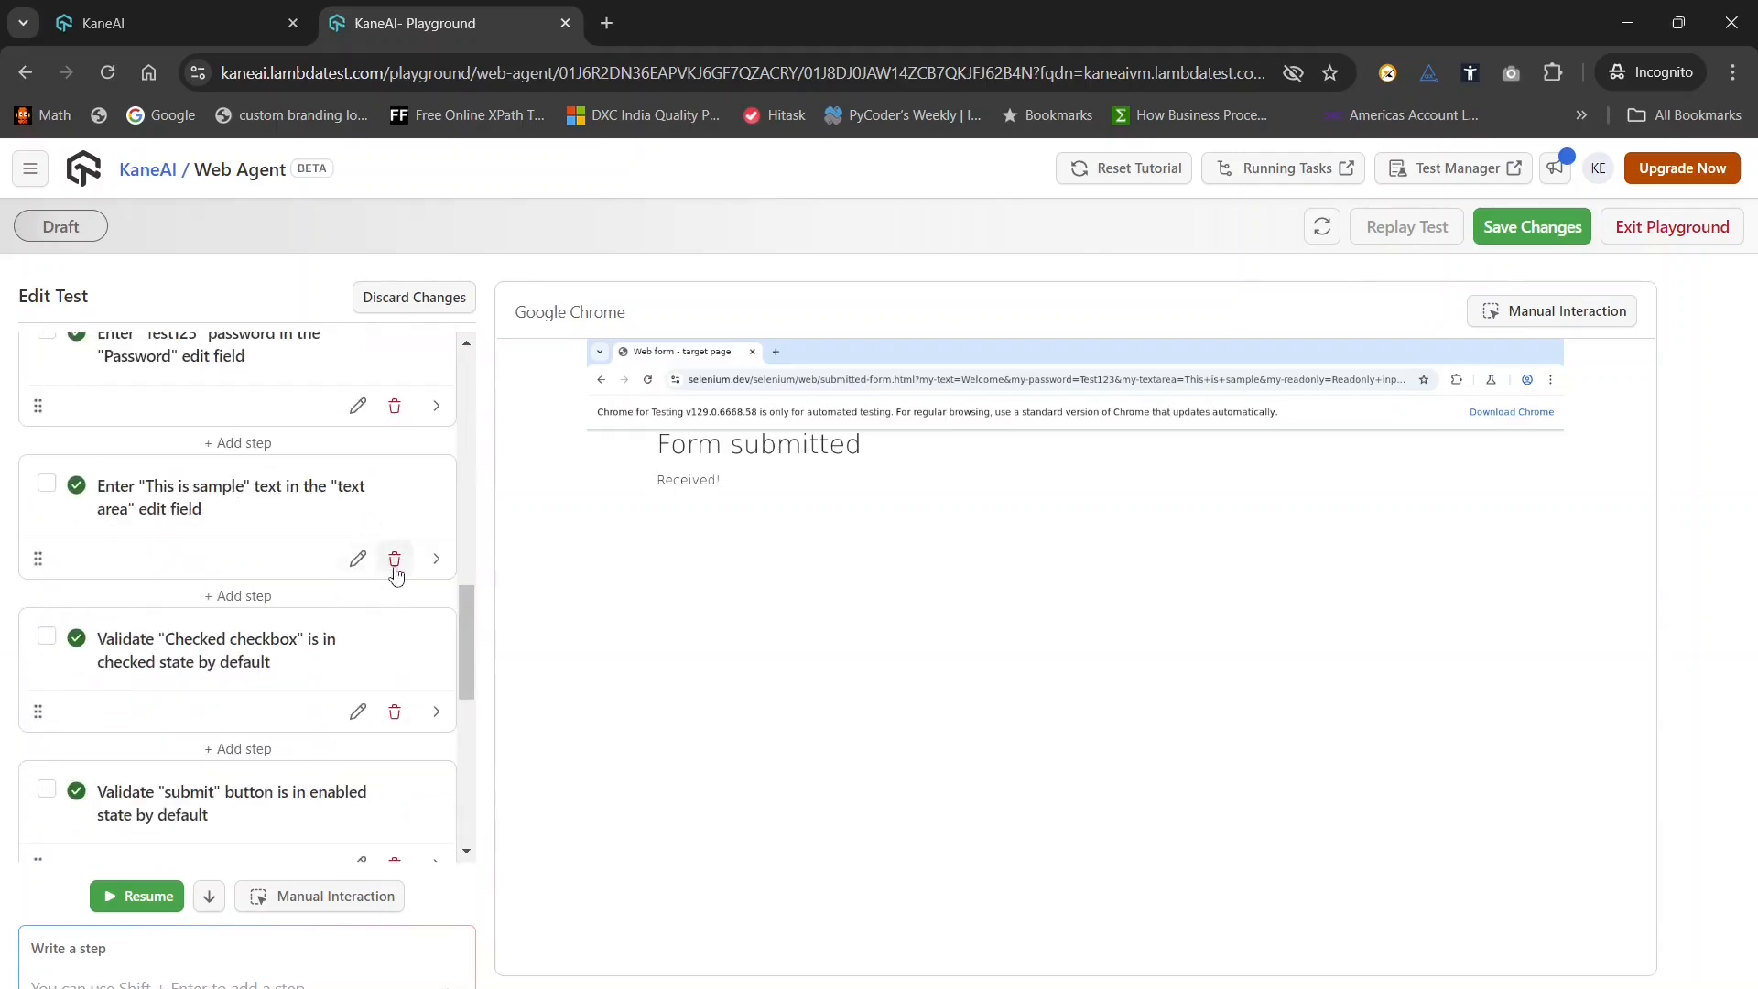
Add a new step with the instruction "add 2 sec wait statement" after the "Form Submitted" validation
{"action": "scroll", "coordinate": [283, 755], "scroll_direction": "down", "scroll_amount": 7}
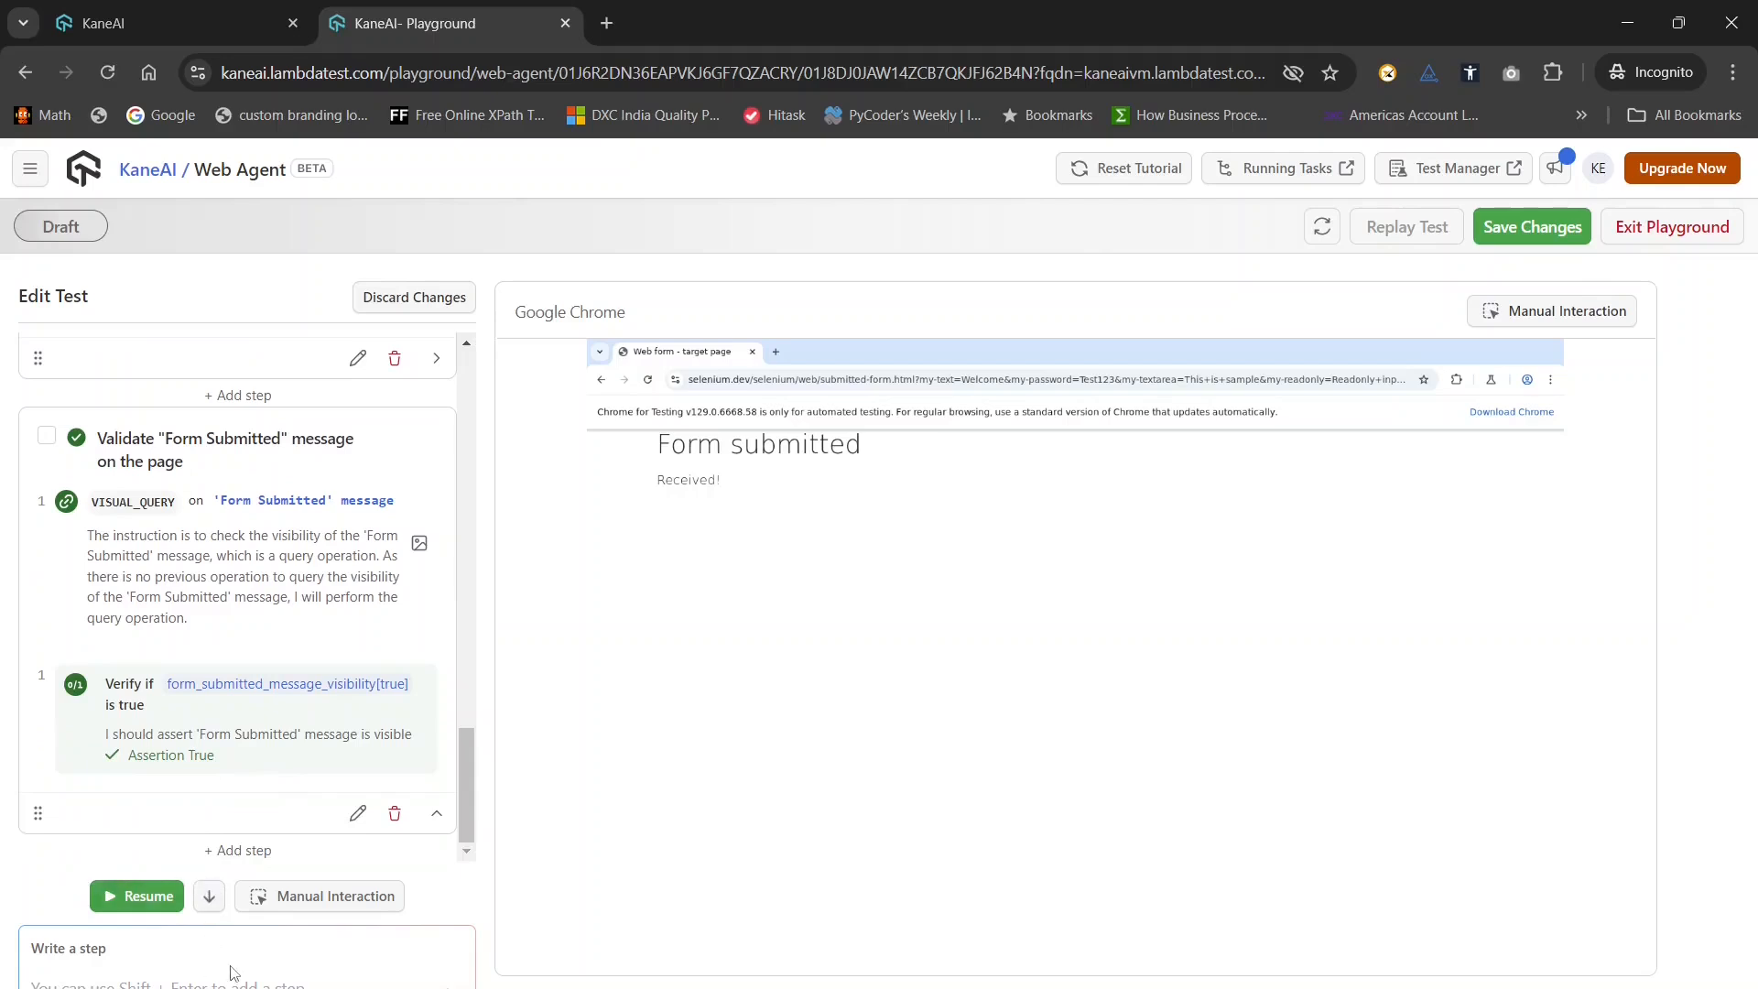
{"action": "left_click", "coordinate": [237, 852]}
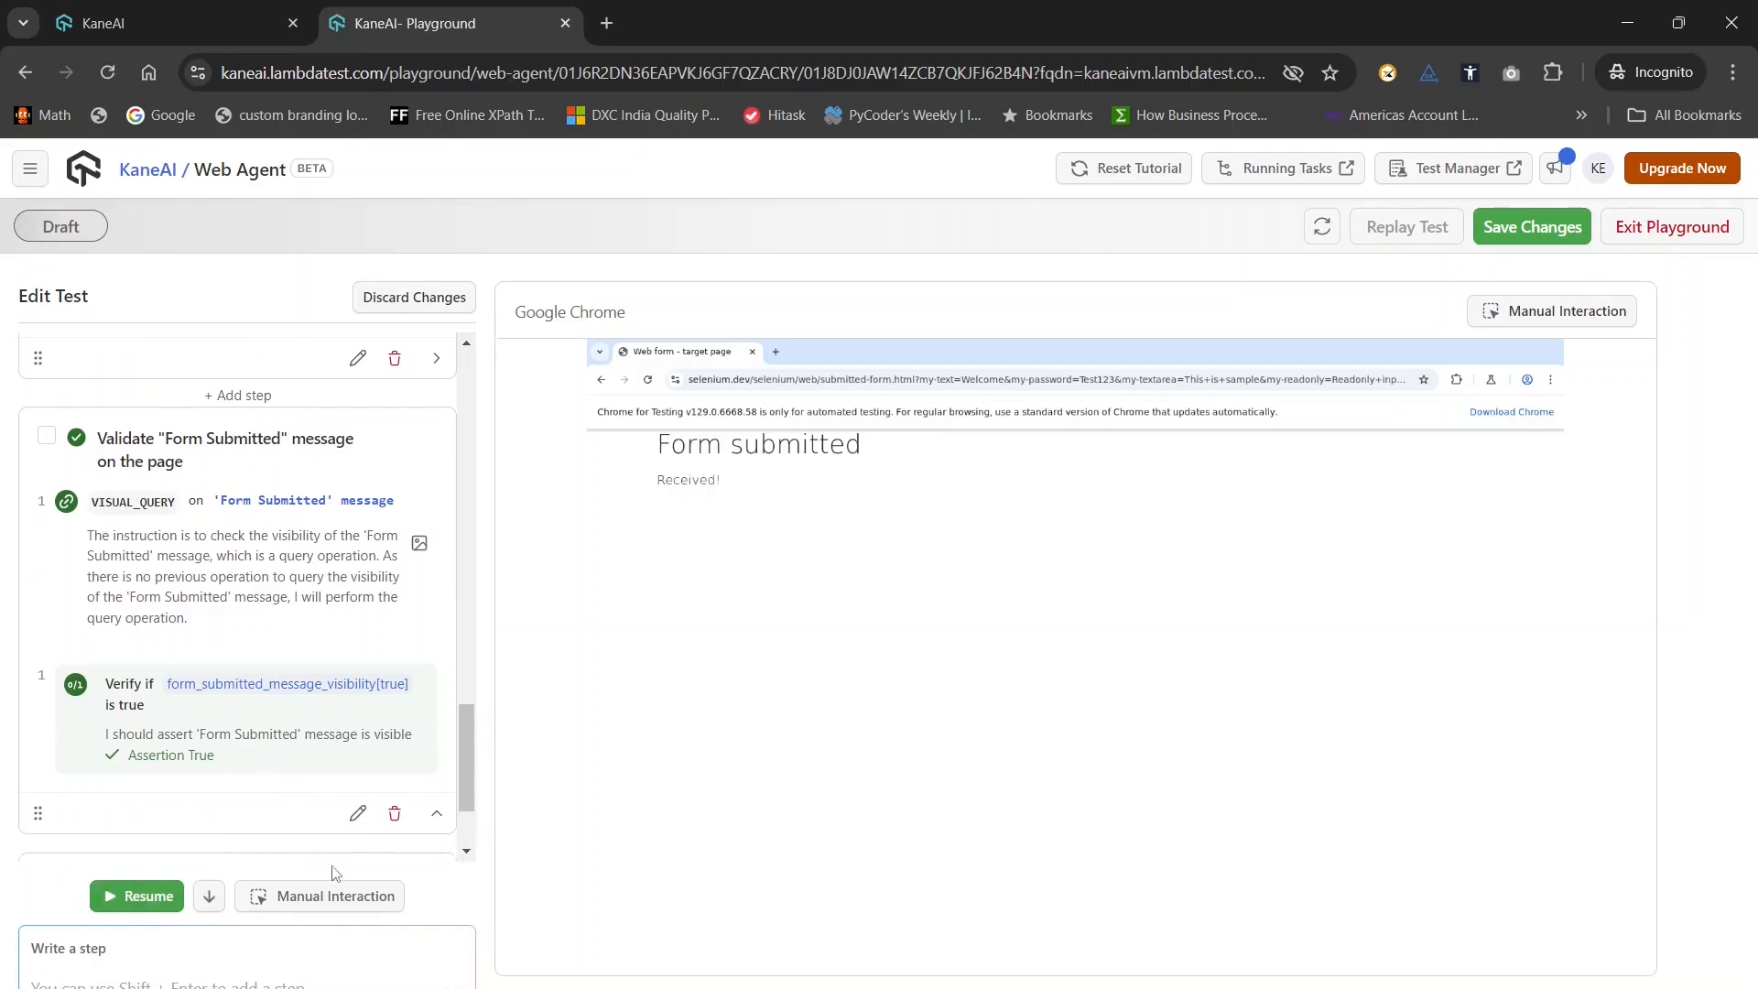
{"action": "left_click_drag", "start_coordinate": [484, 758], "coordinate": [479, 872]}
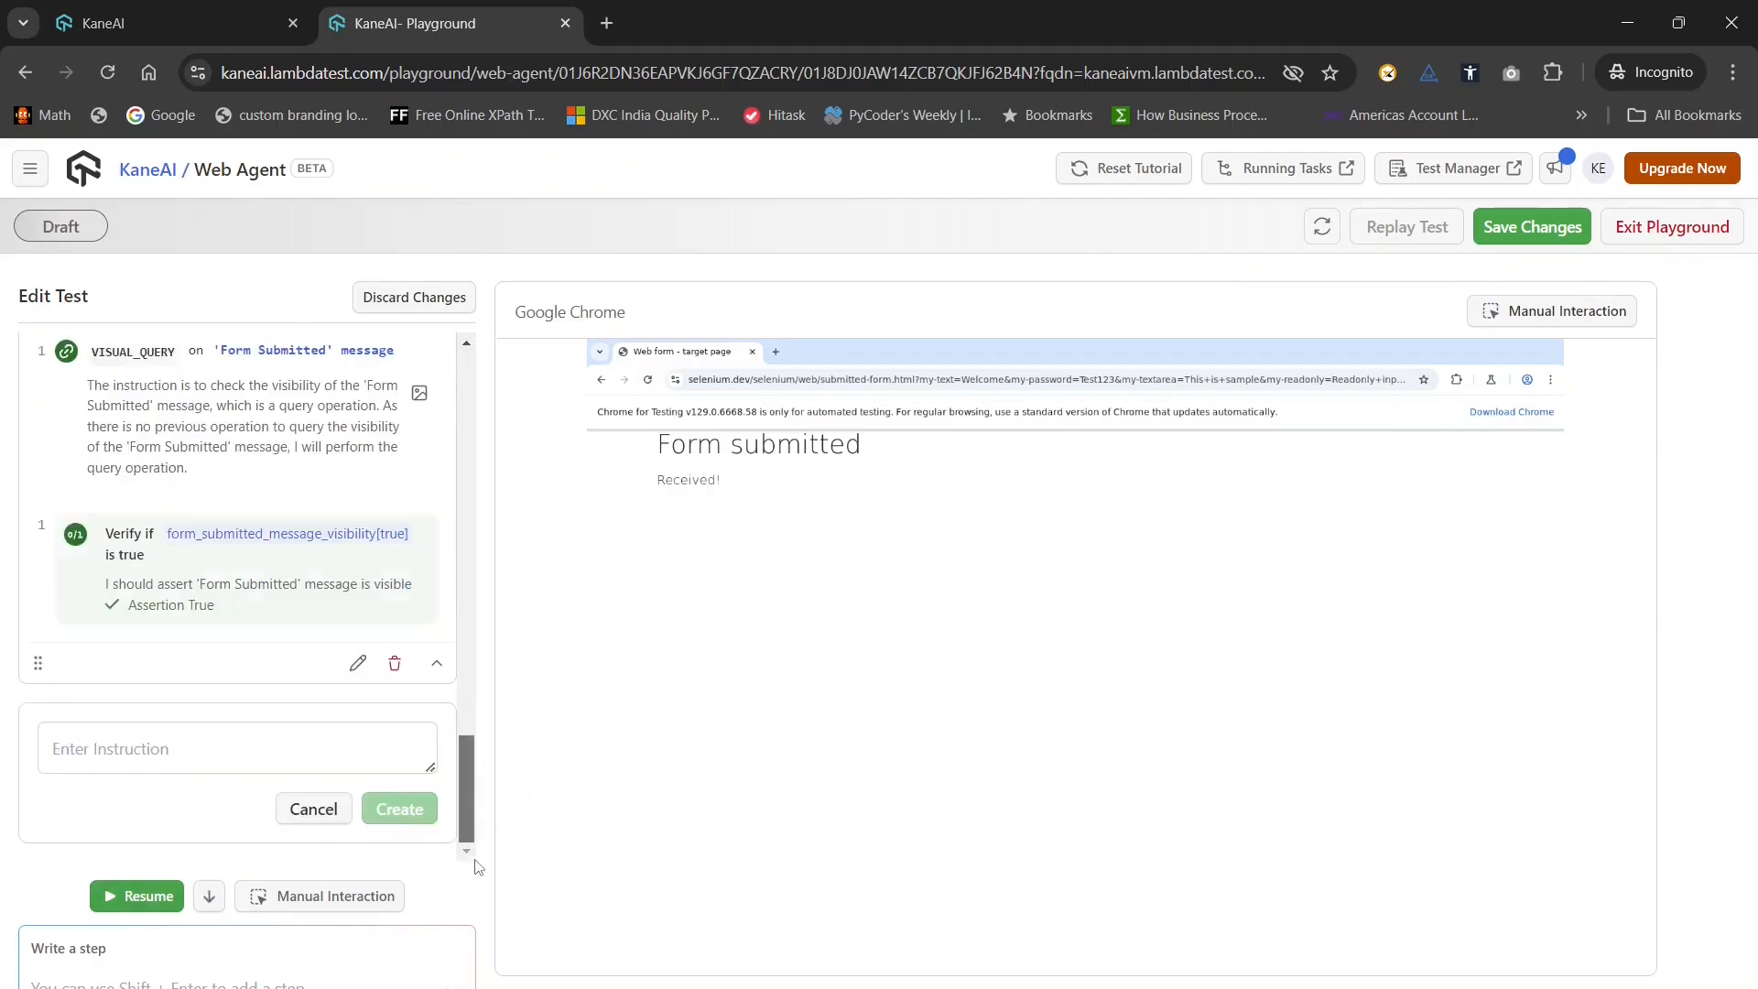
{"action": "left_click", "coordinate": [109, 741]}
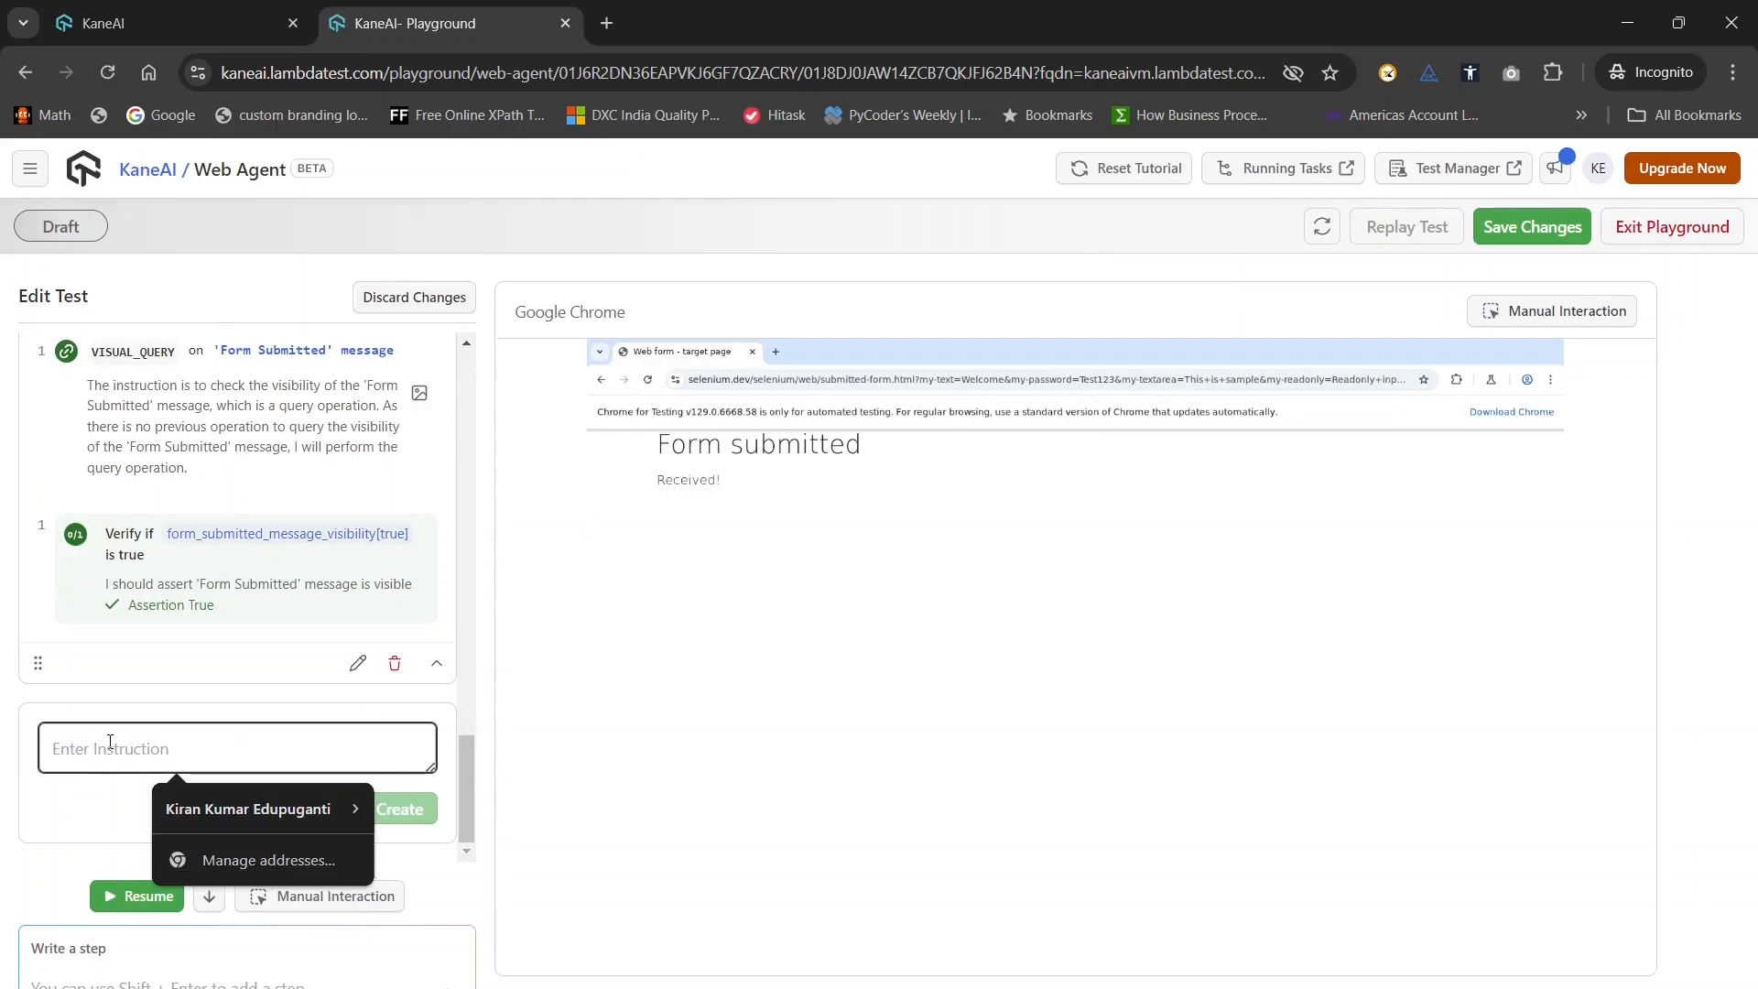
{"action": "type", "text": "add 2 sec wait"}
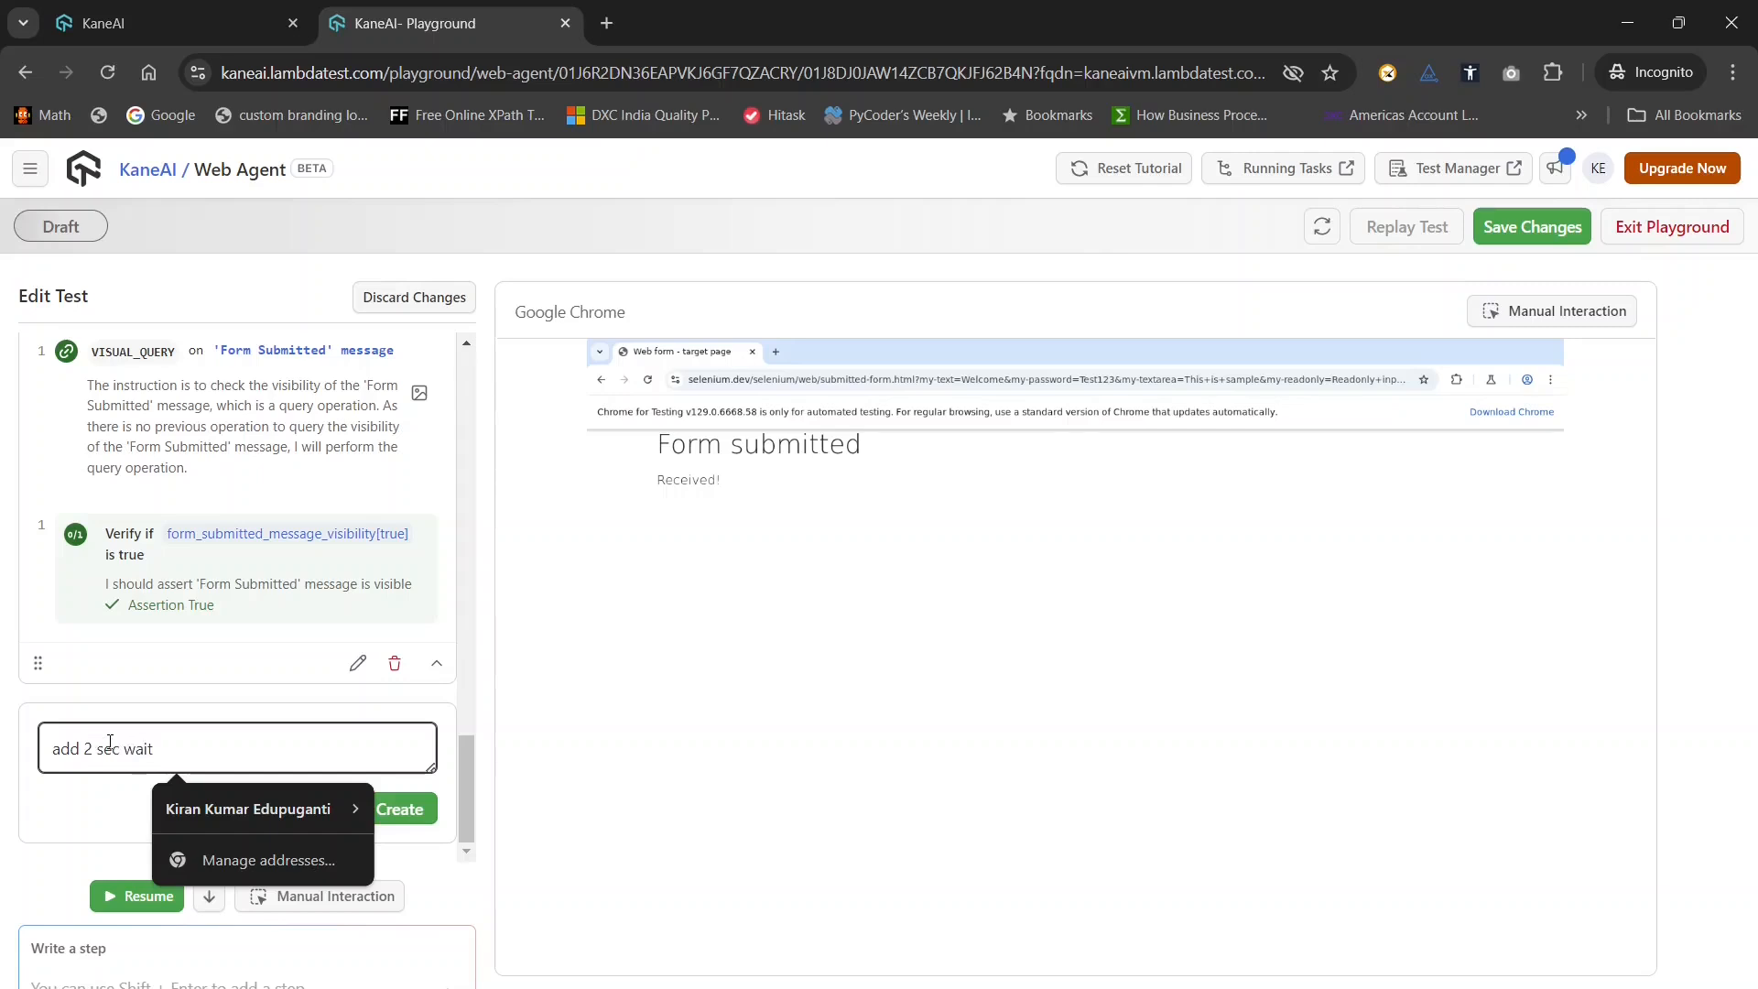
{"action": "type", "text": "ment"}
{"action": "key", "text": "Return"}
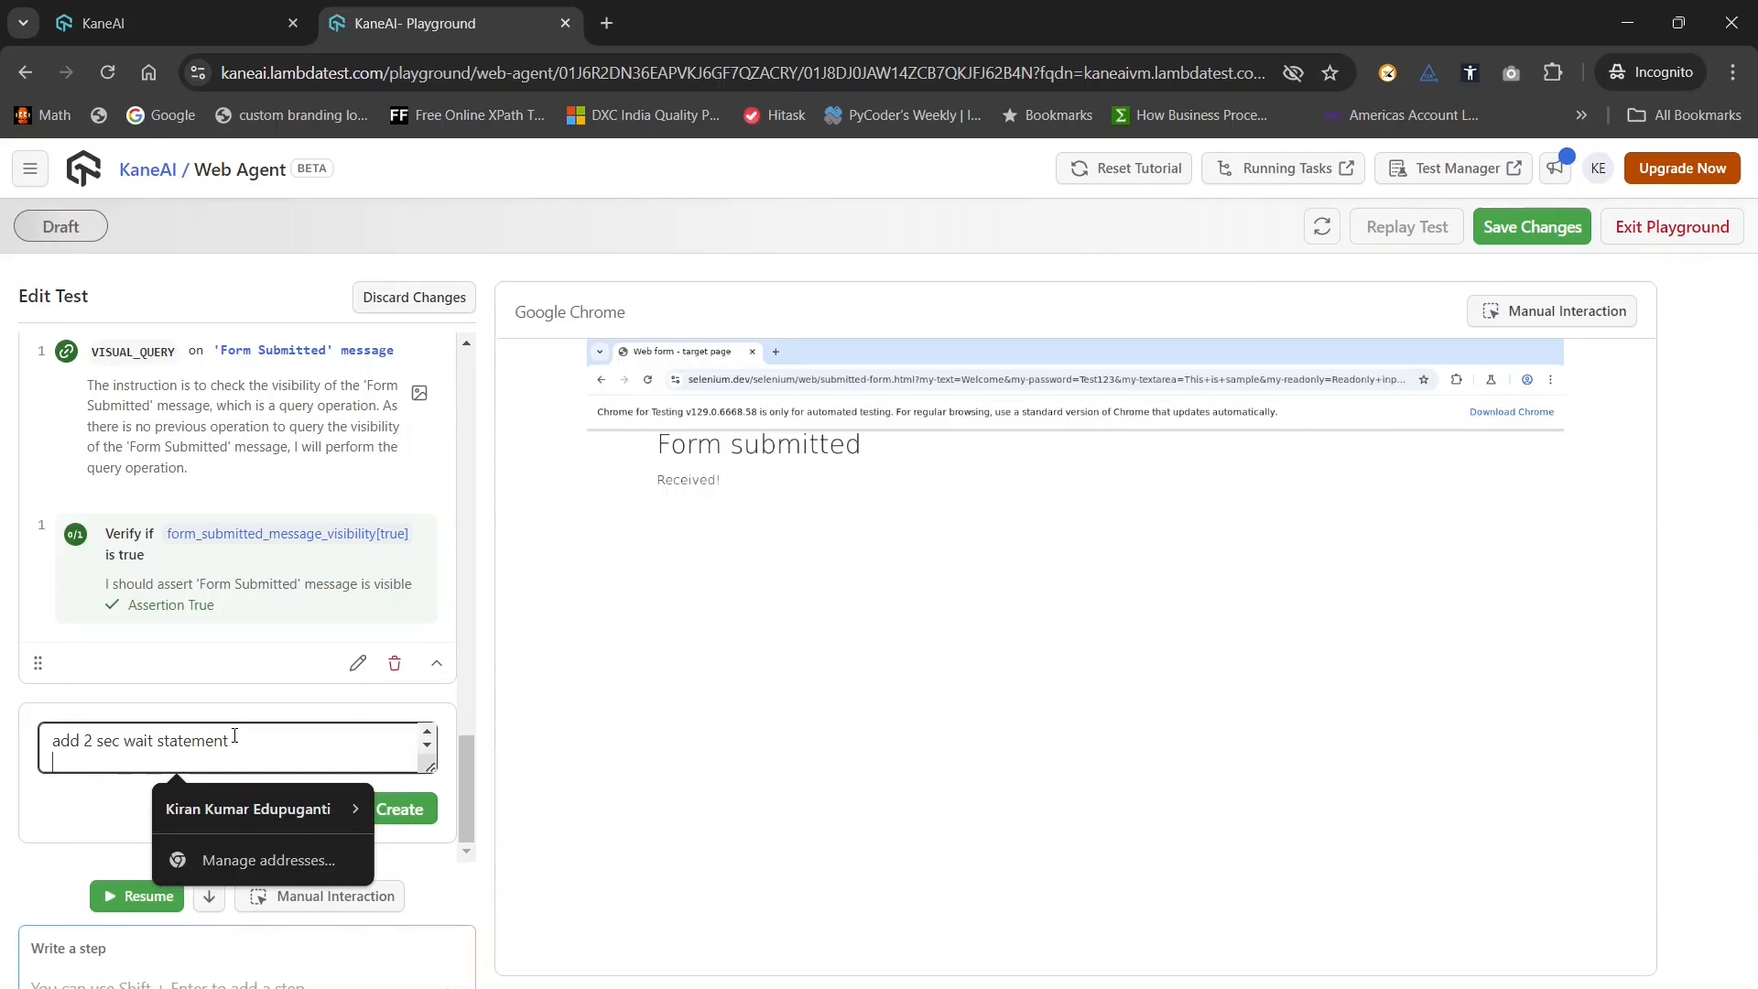
{"action": "left_click", "coordinate": [386, 811]}
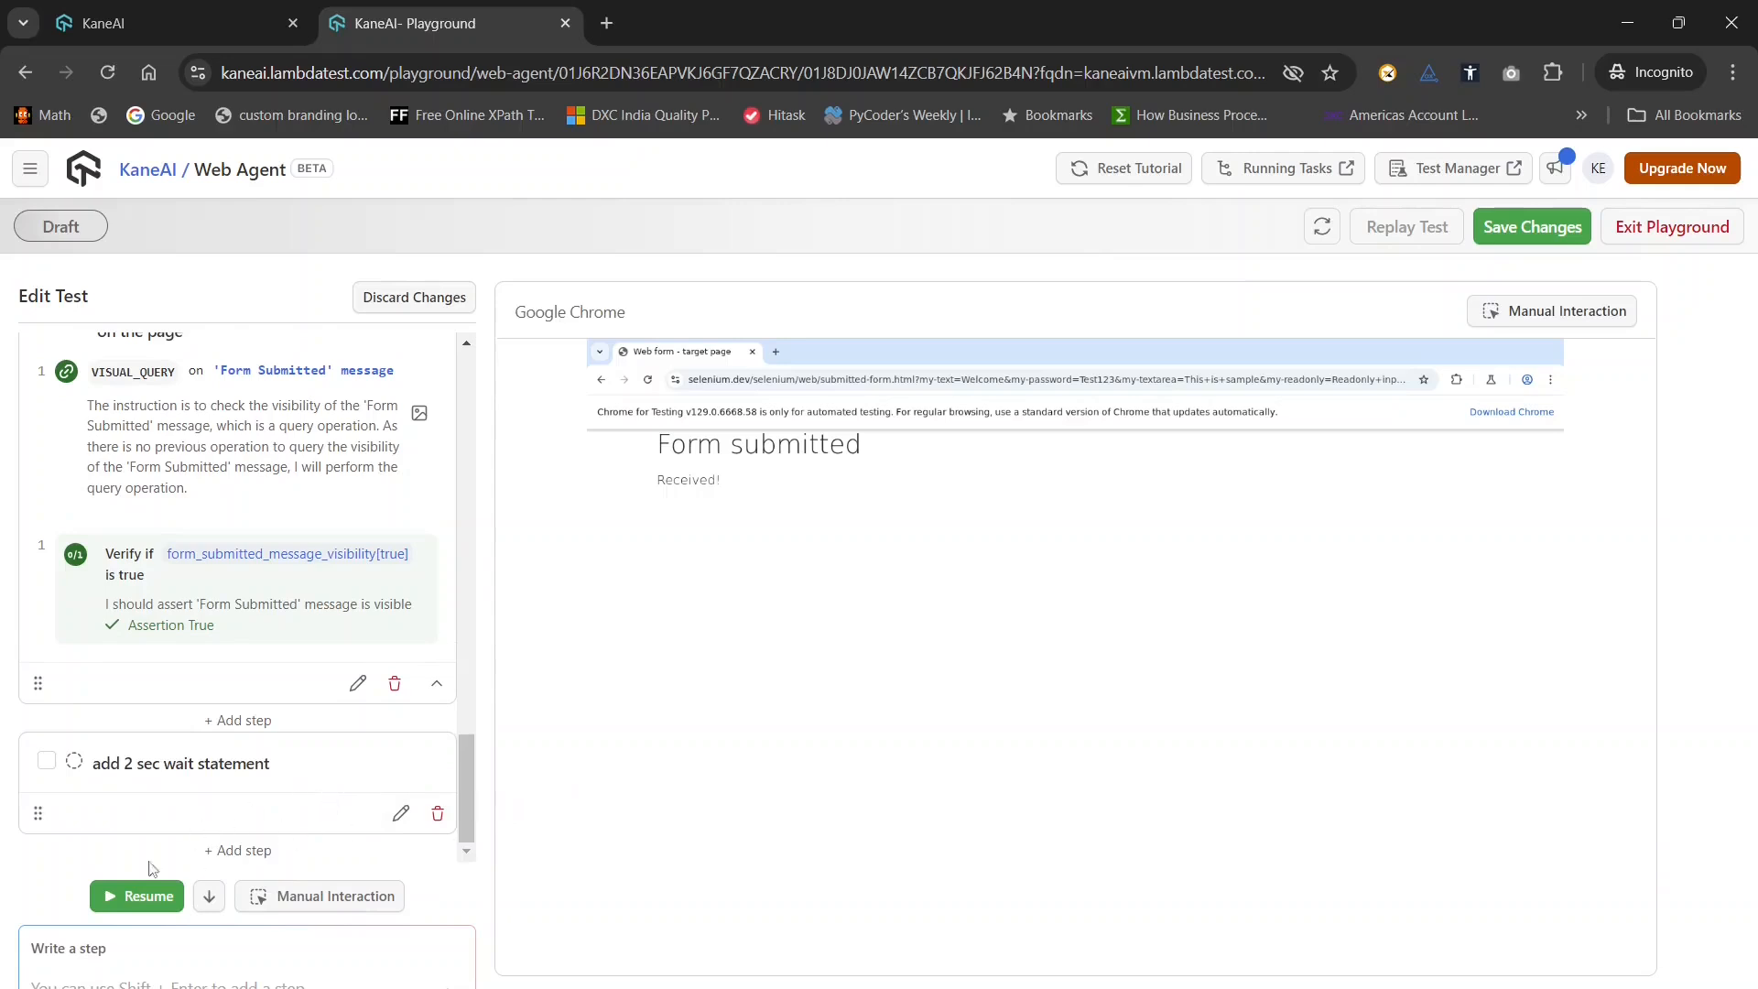
Resume the test to run the wait step, and save the changes to the test case with the suggested commit message
{"action": "left_click", "coordinate": [143, 906]}
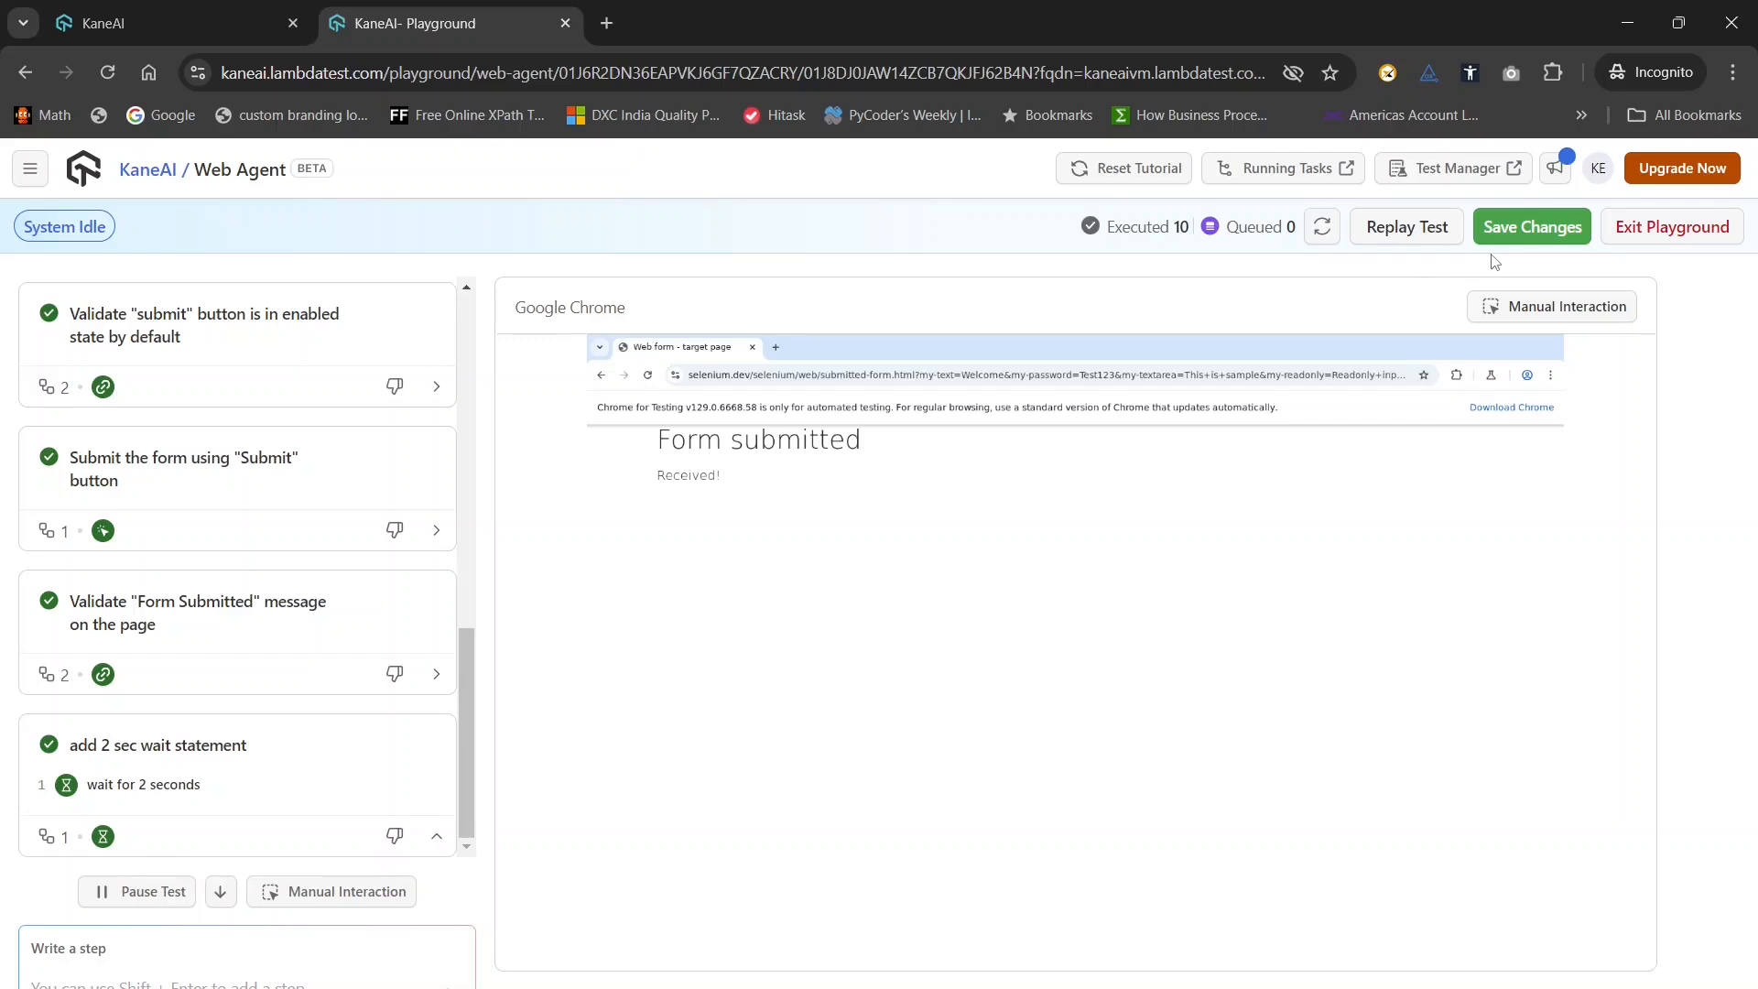
{"action": "left_click", "coordinate": [1508, 236]}
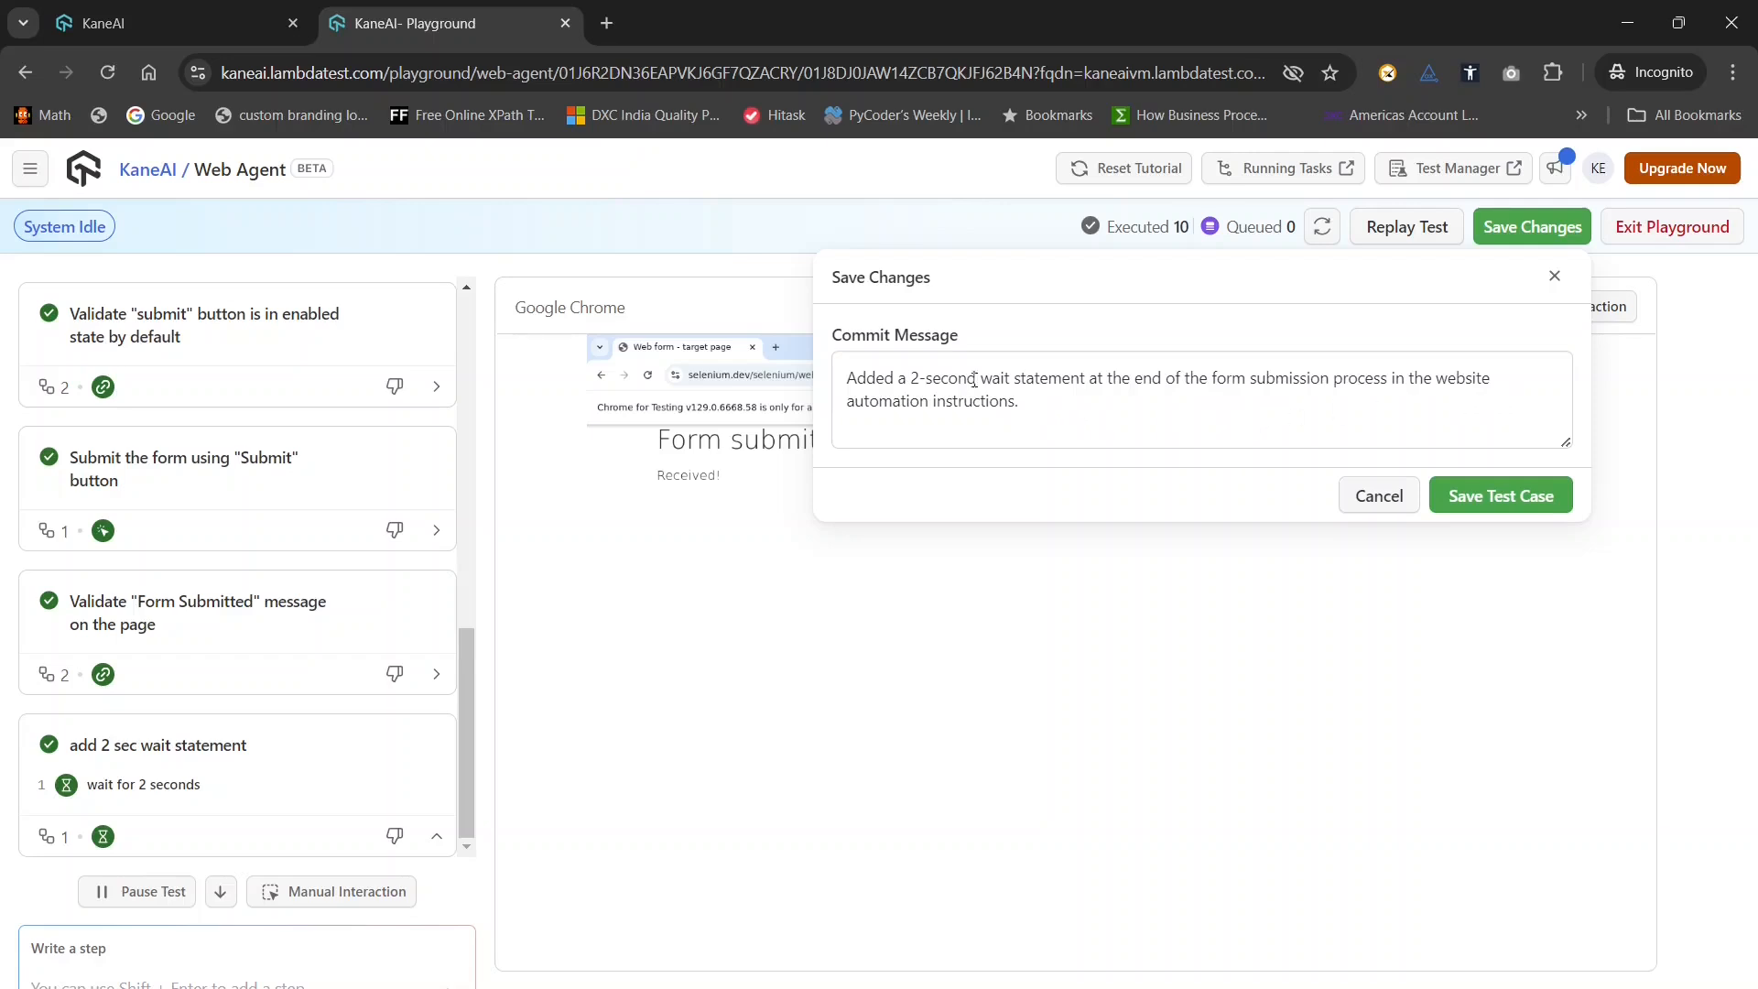
{"action": "left_click", "coordinate": [1502, 503]}
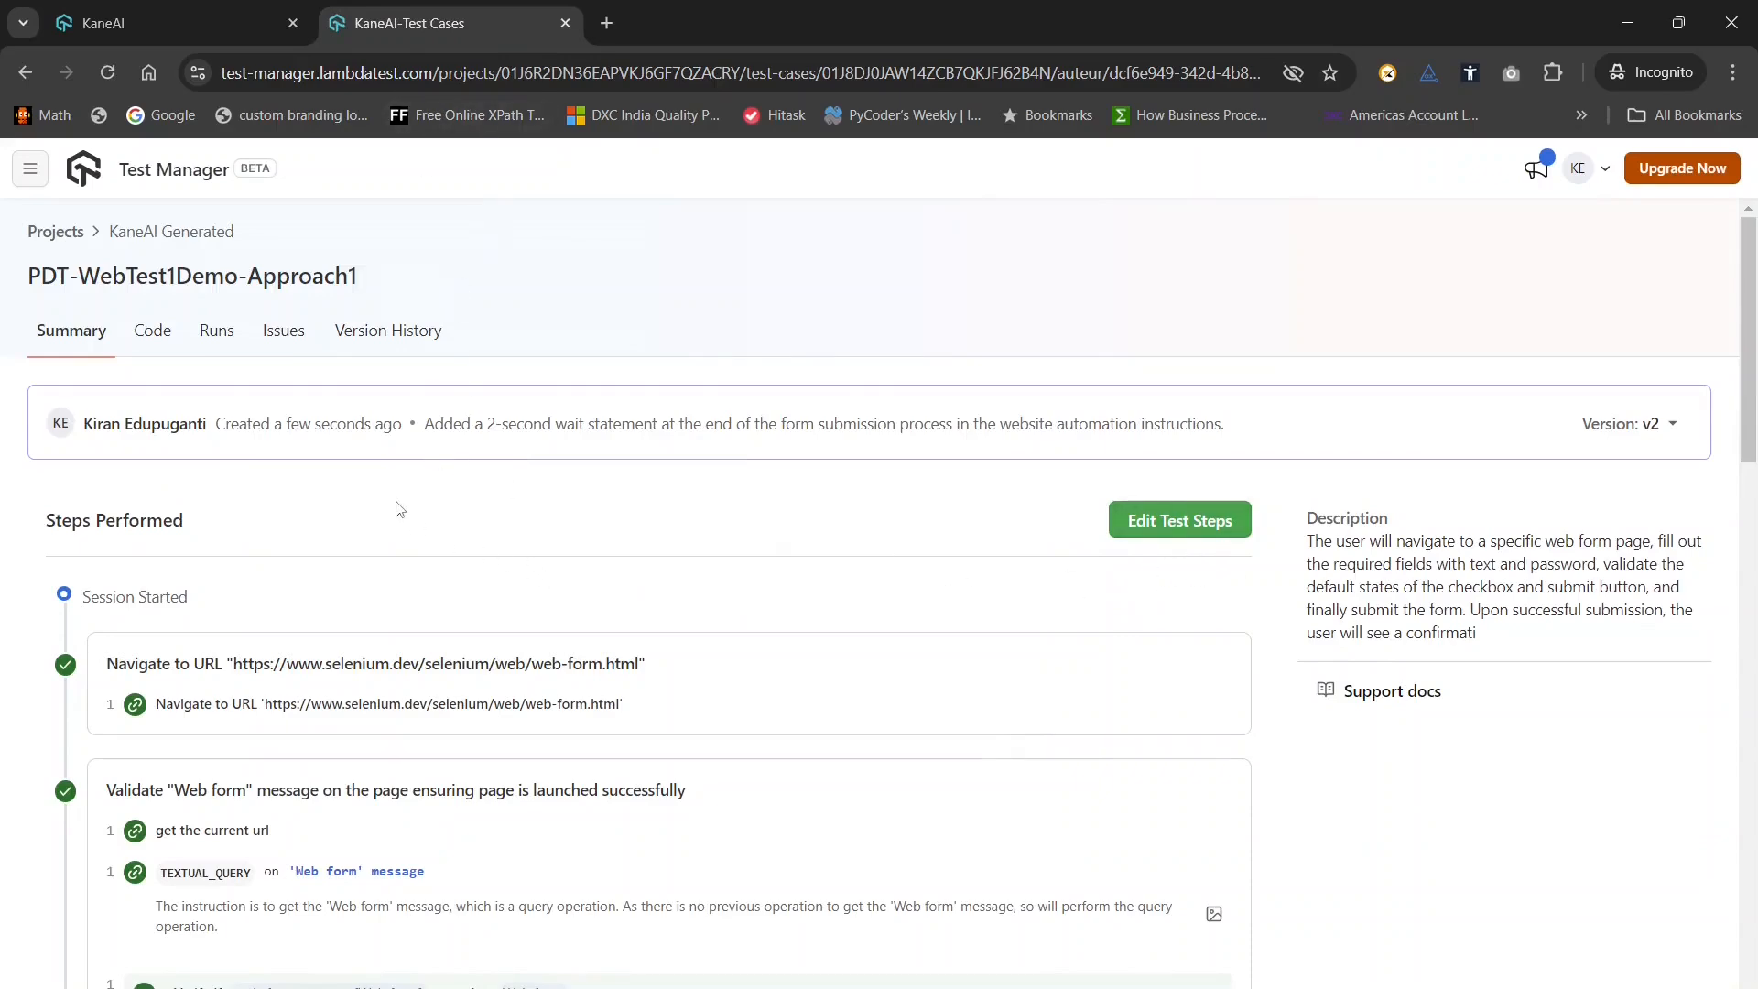
Review version v2 of the saved test case, from the URL navigation to the added 2-second wait step
{"action": "scroll", "coordinate": [638, 776], "scroll_direction": "down", "scroll_amount": 20}
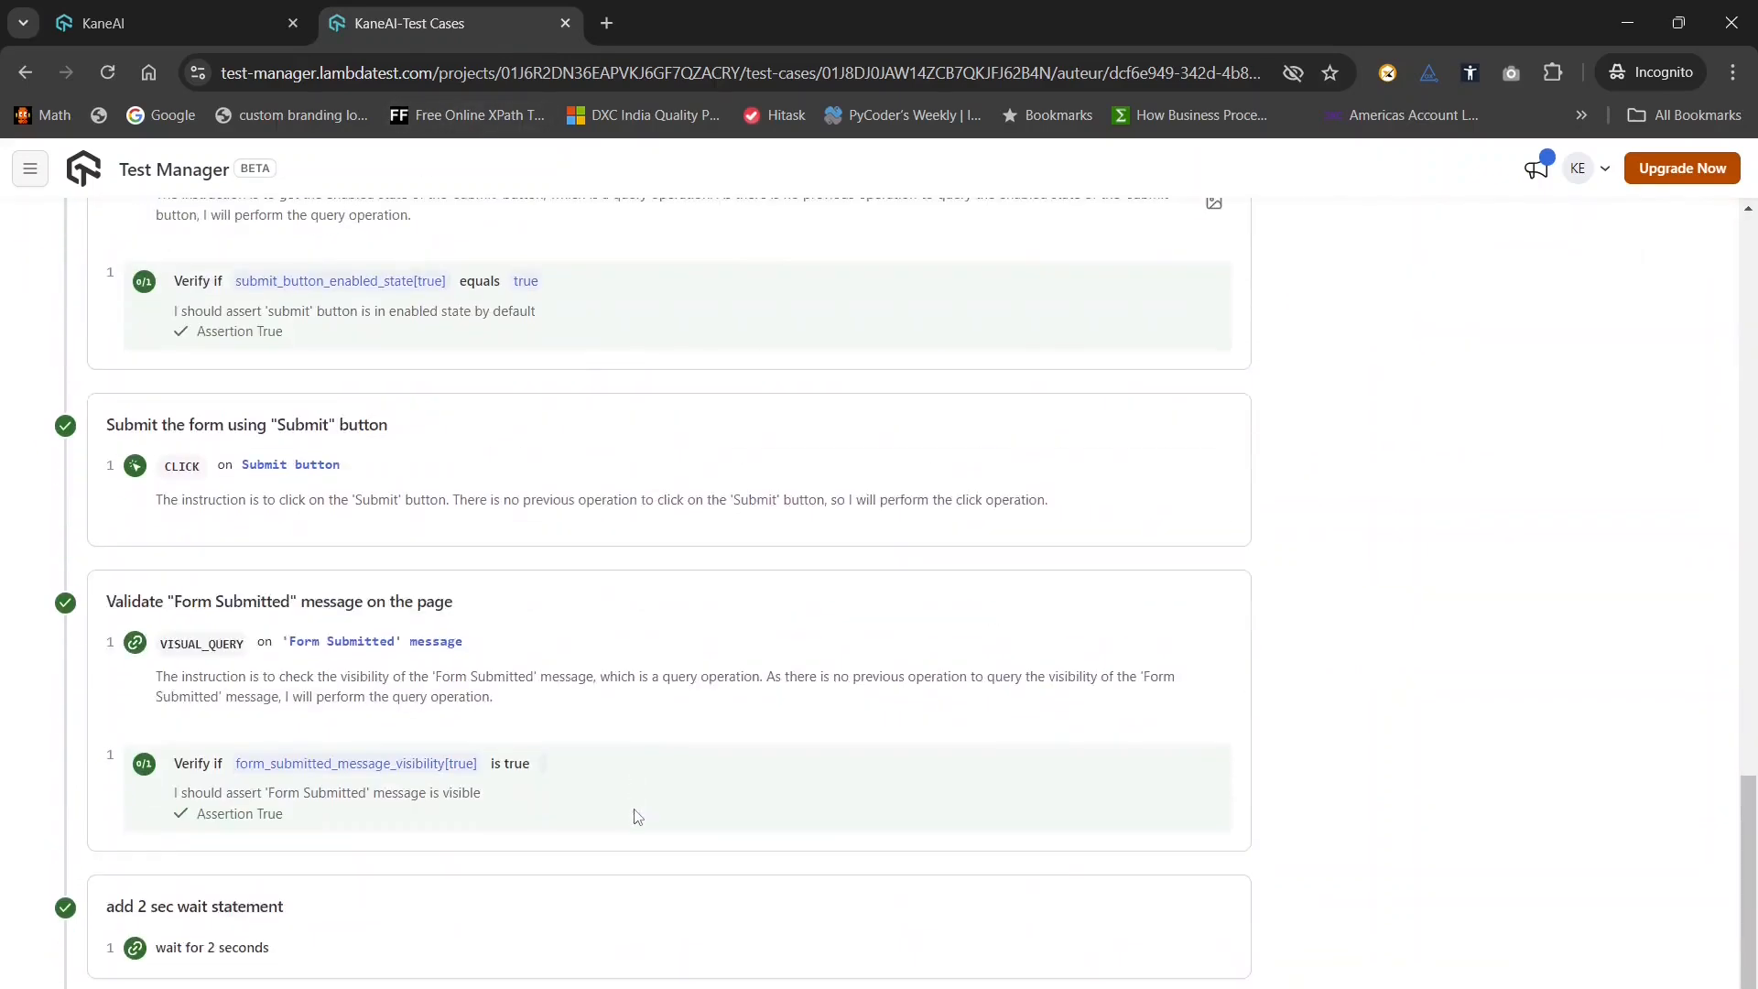
{"action": "scroll", "coordinate": [638, 820], "scroll_direction": "up", "scroll_amount": 20}
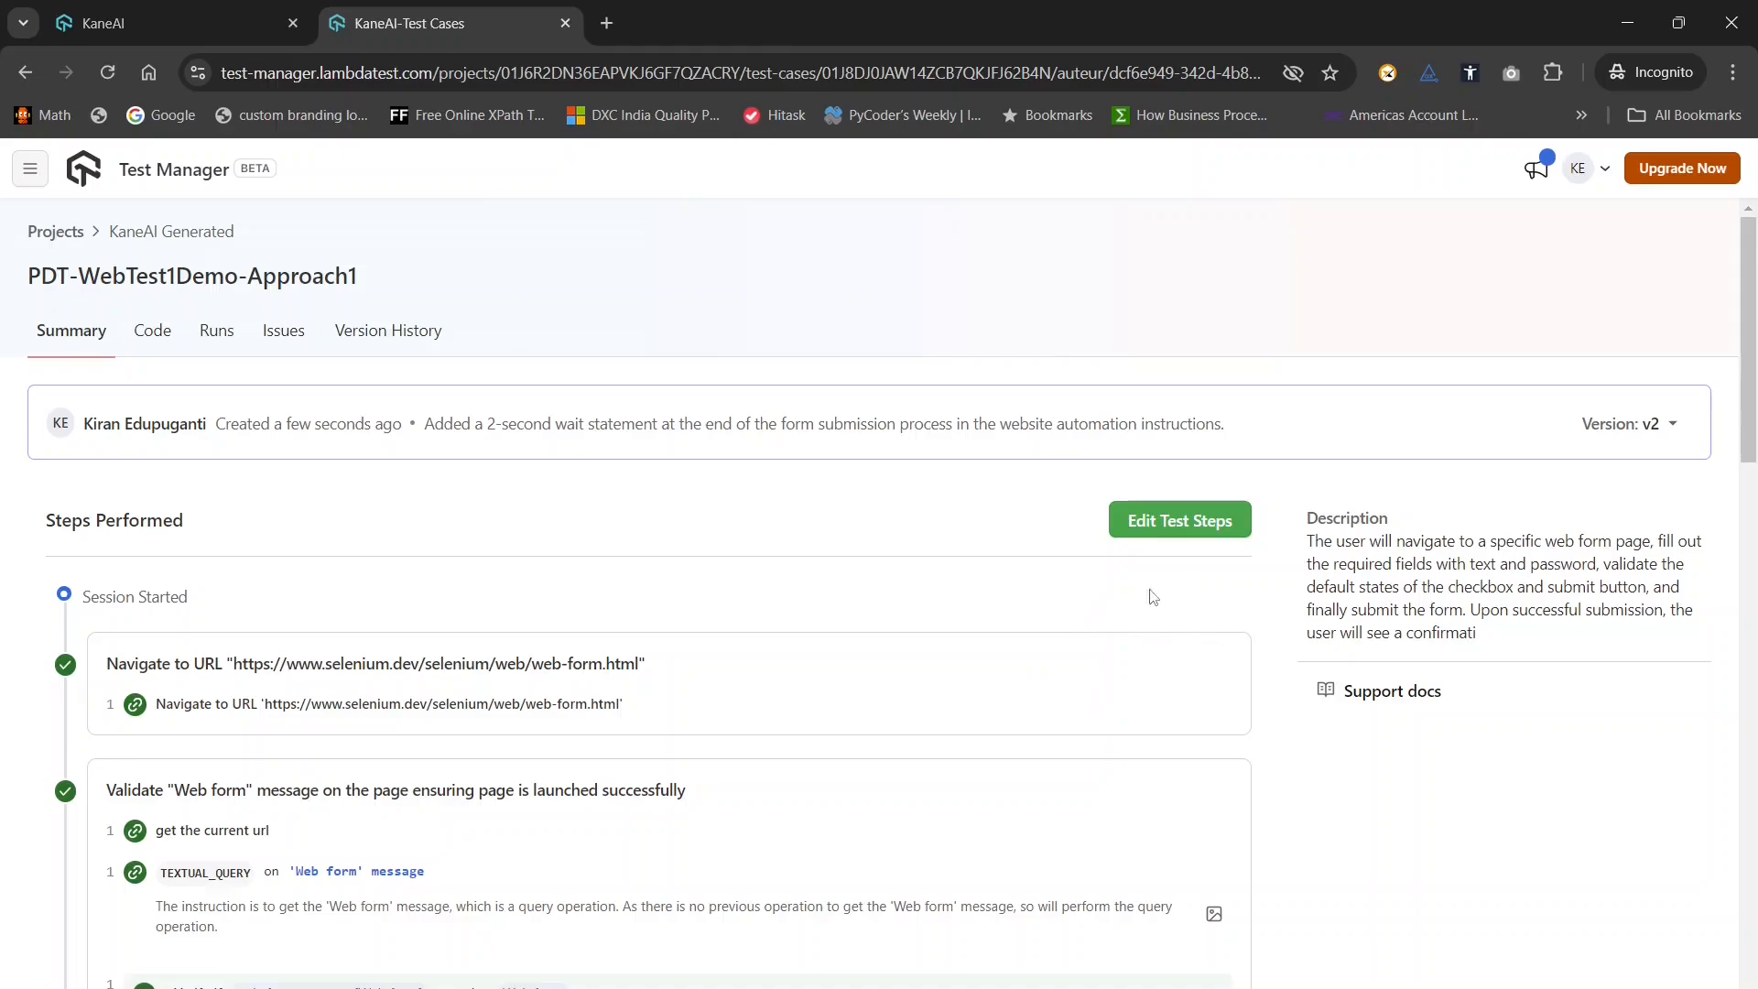
{"action": "scroll", "coordinate": [774, 879], "scroll_direction": "down", "scroll_amount": 19}
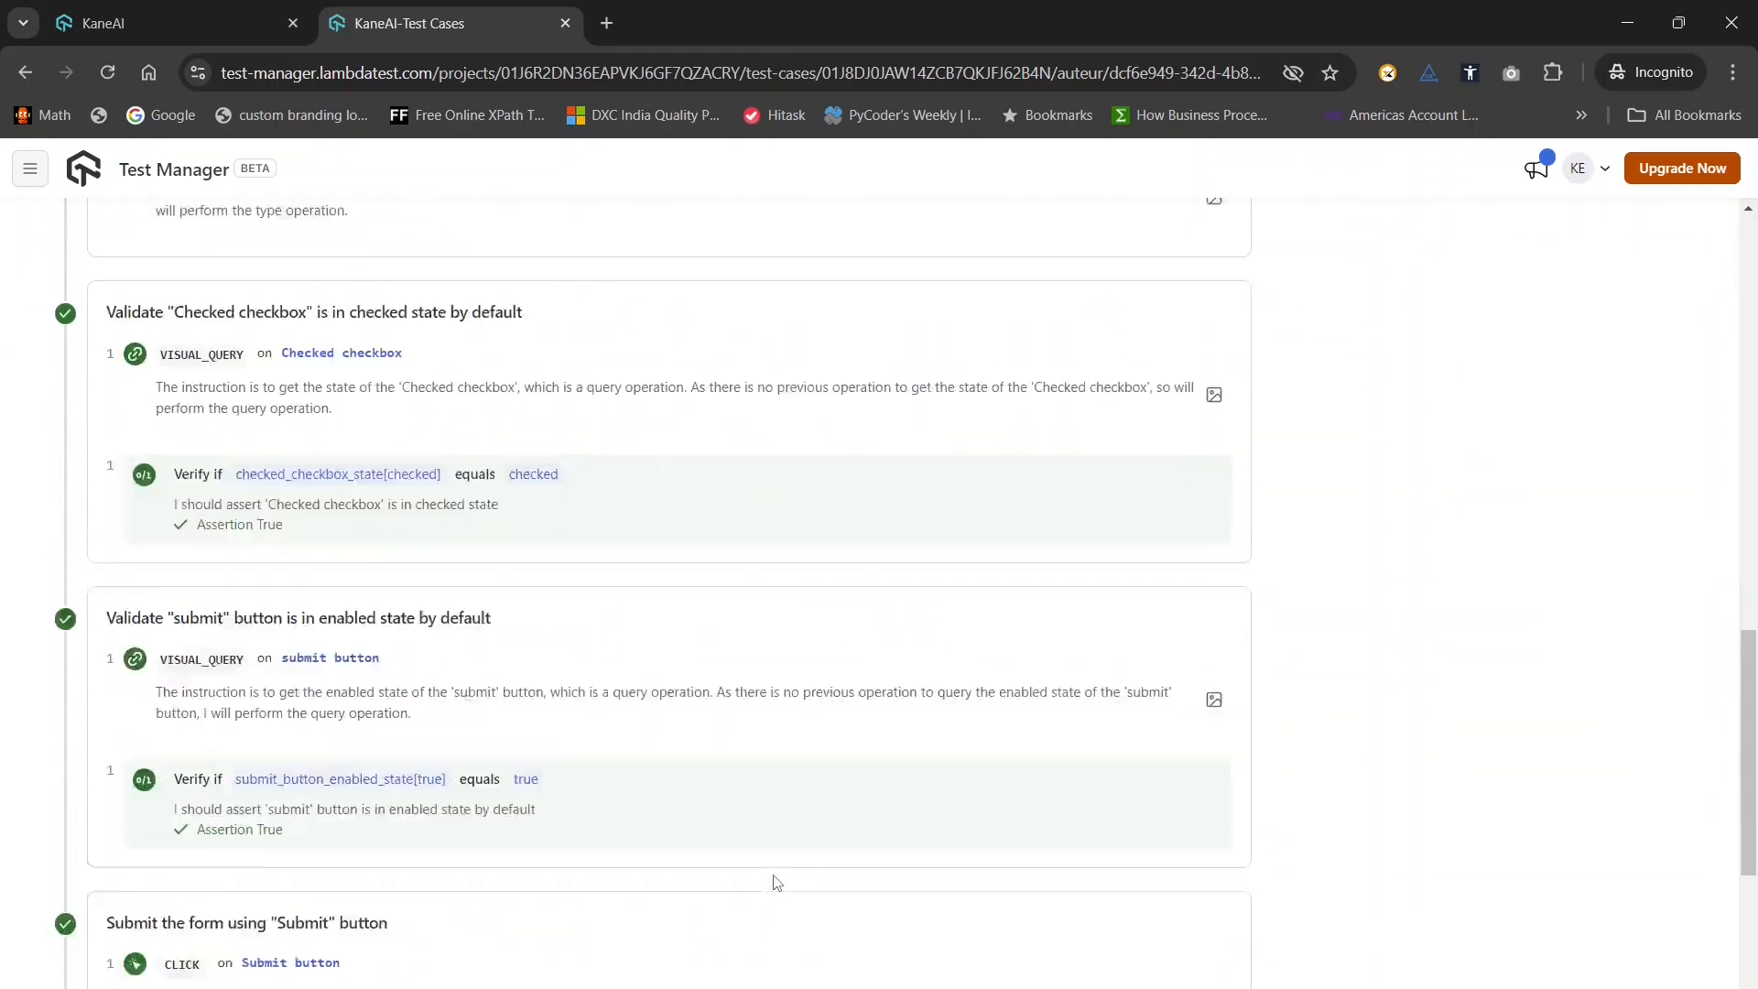
{"action": "scroll", "coordinate": [773, 884], "scroll_direction": "up", "scroll_amount": 9}
{"action": "scroll", "coordinate": [774, 887], "scroll_direction": "up", "scroll_amount": 10}
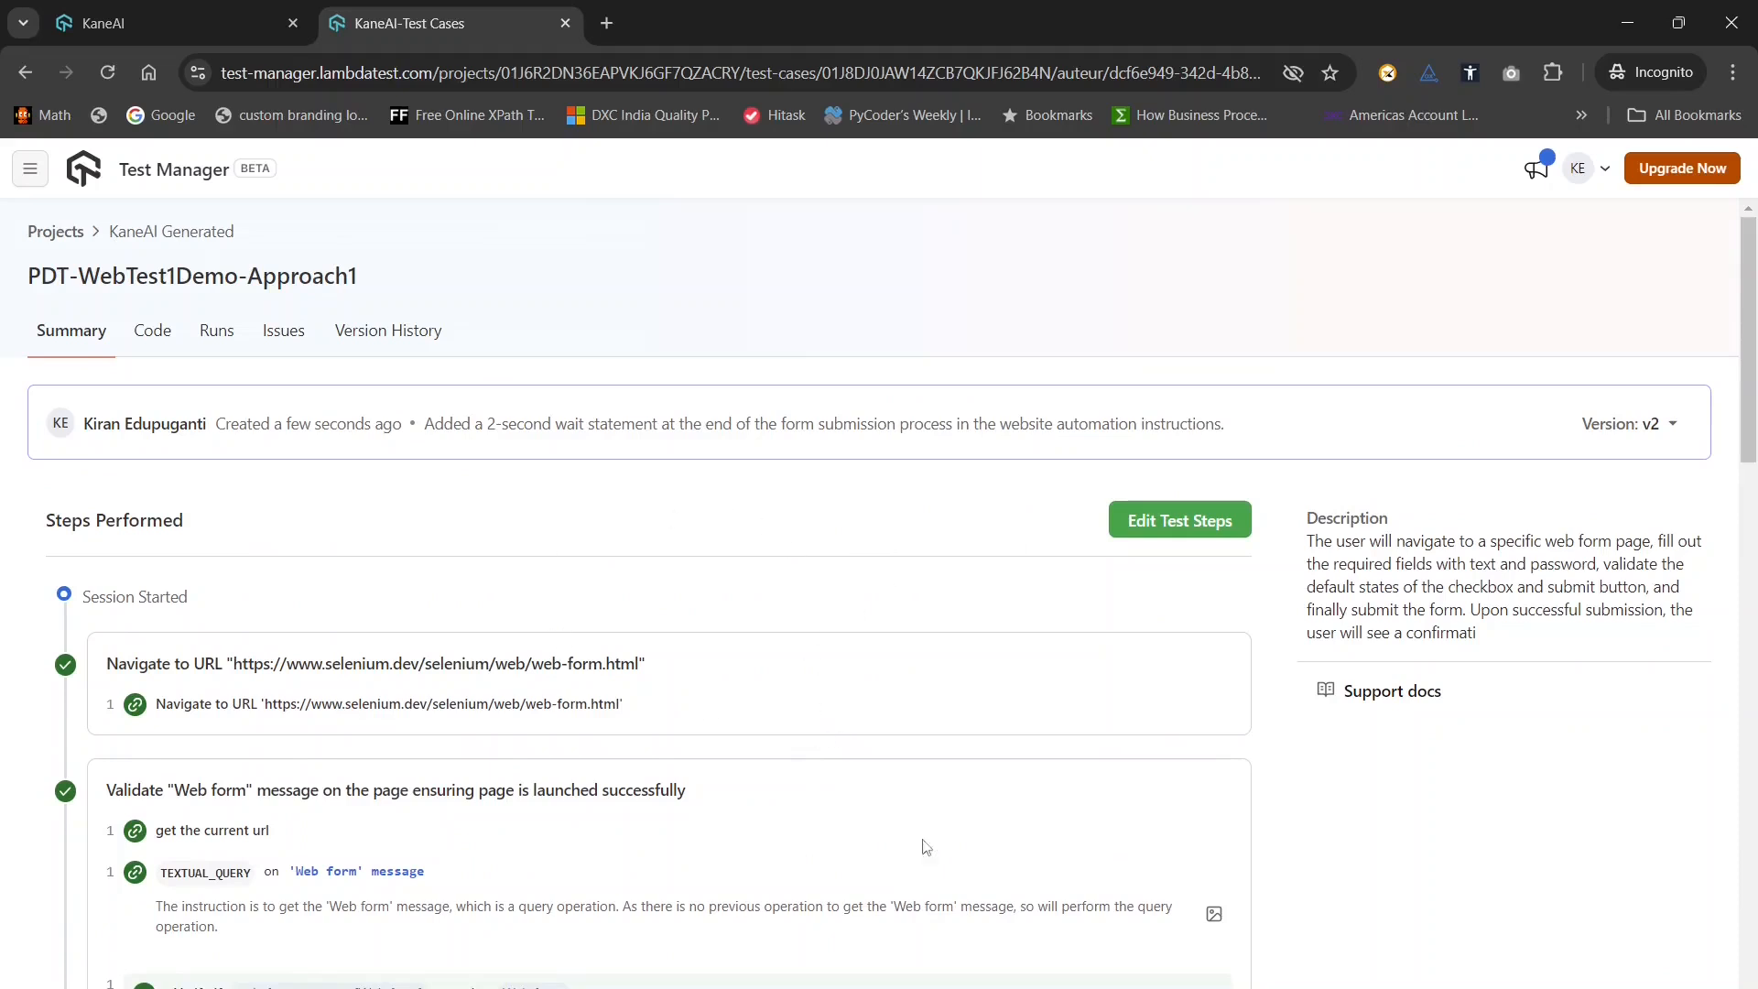
{"action": "mouse_move", "coordinate": [1282, 987]}
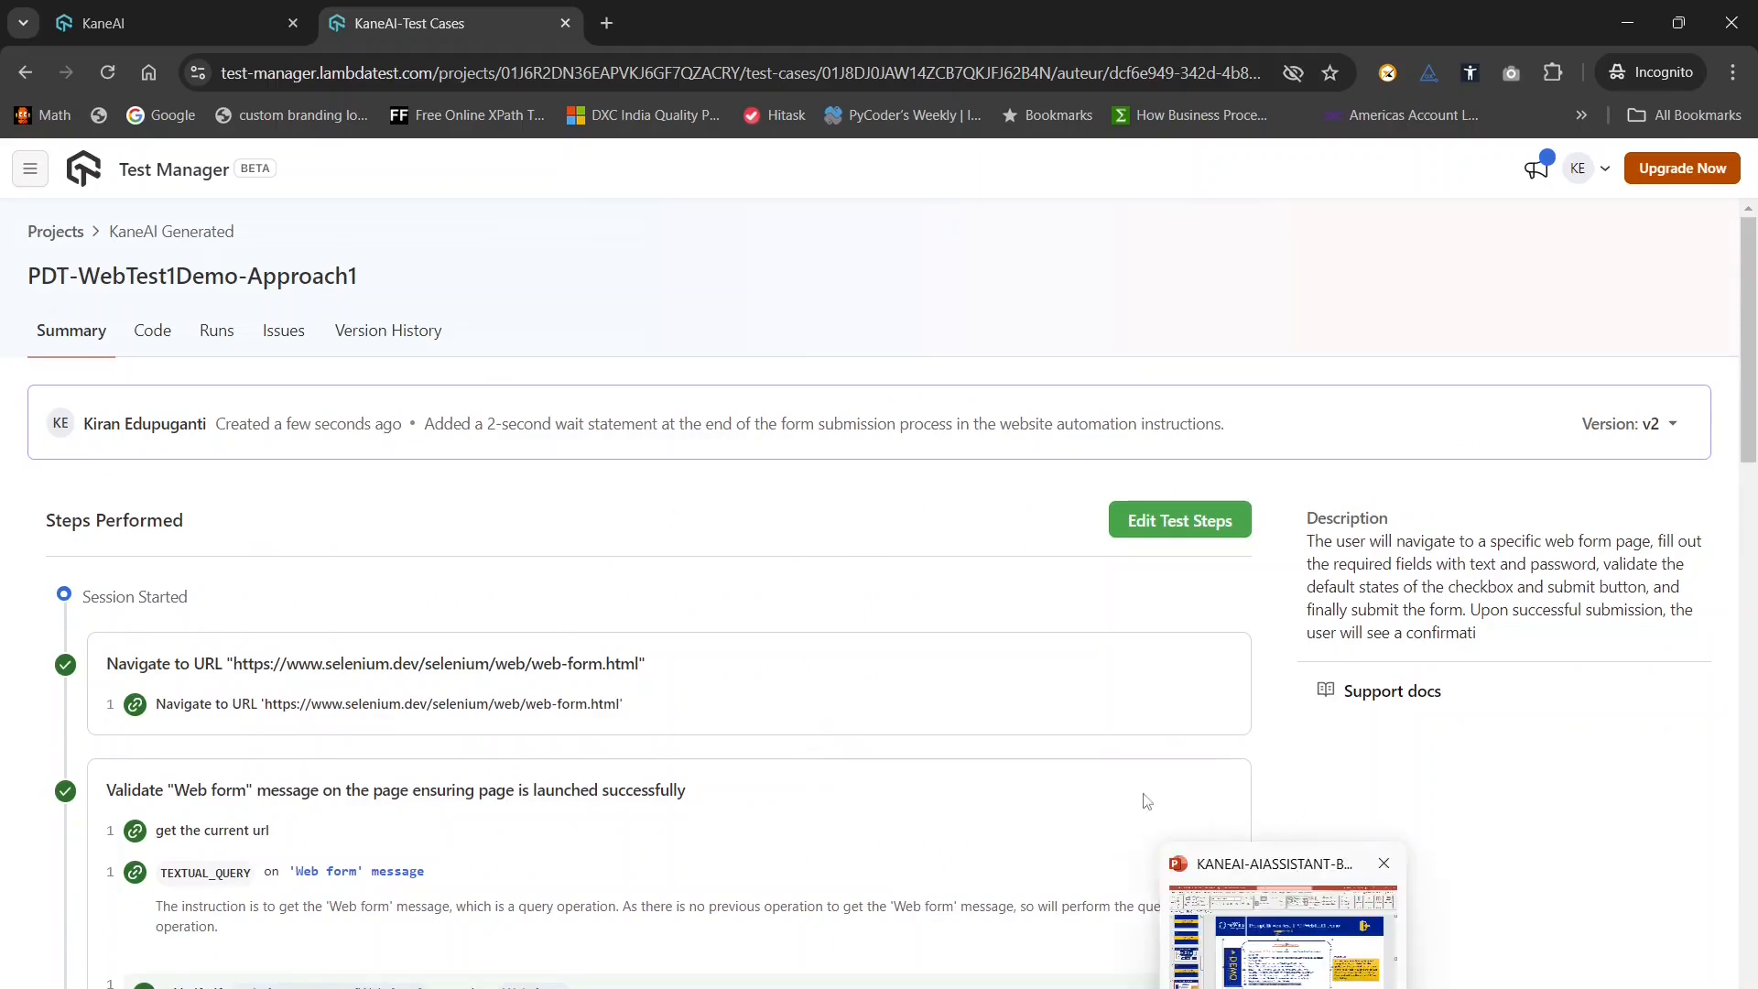